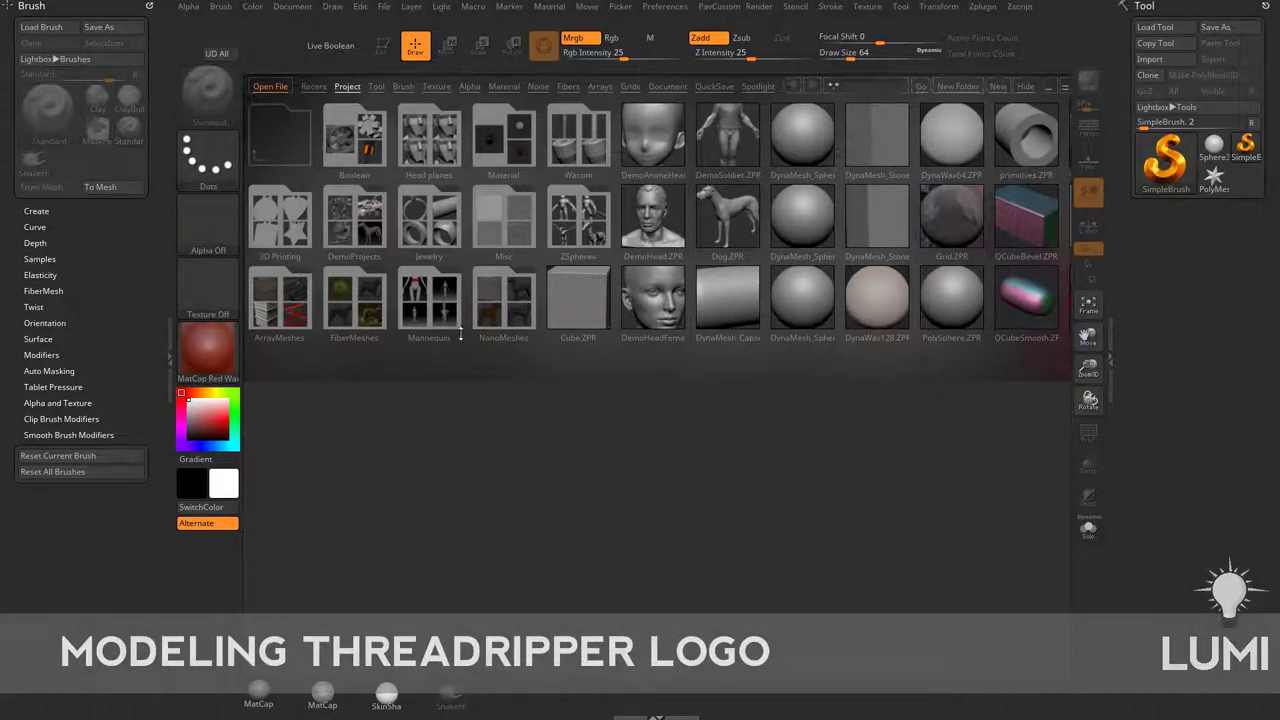
Step: Load the DemoSoldier.ZTL tool from the Lightbox tool library and hide the Lightbox
left_click(568, 446)
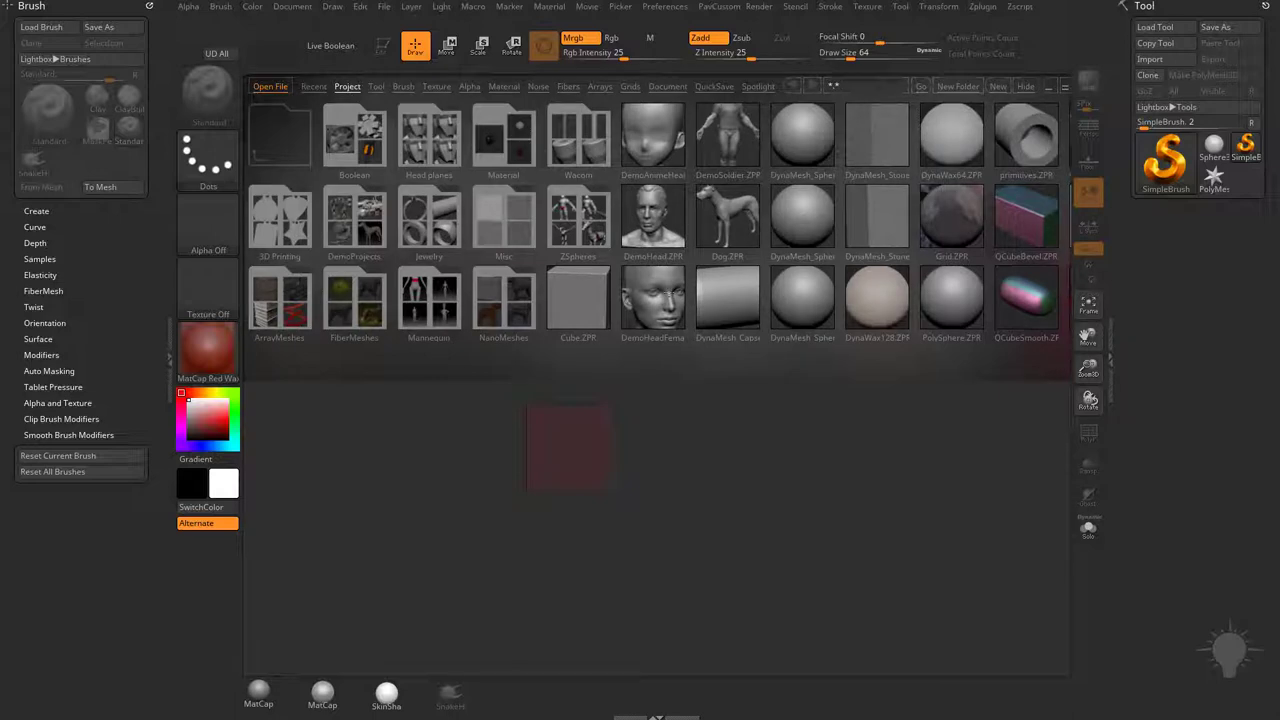
left_click(374, 87)
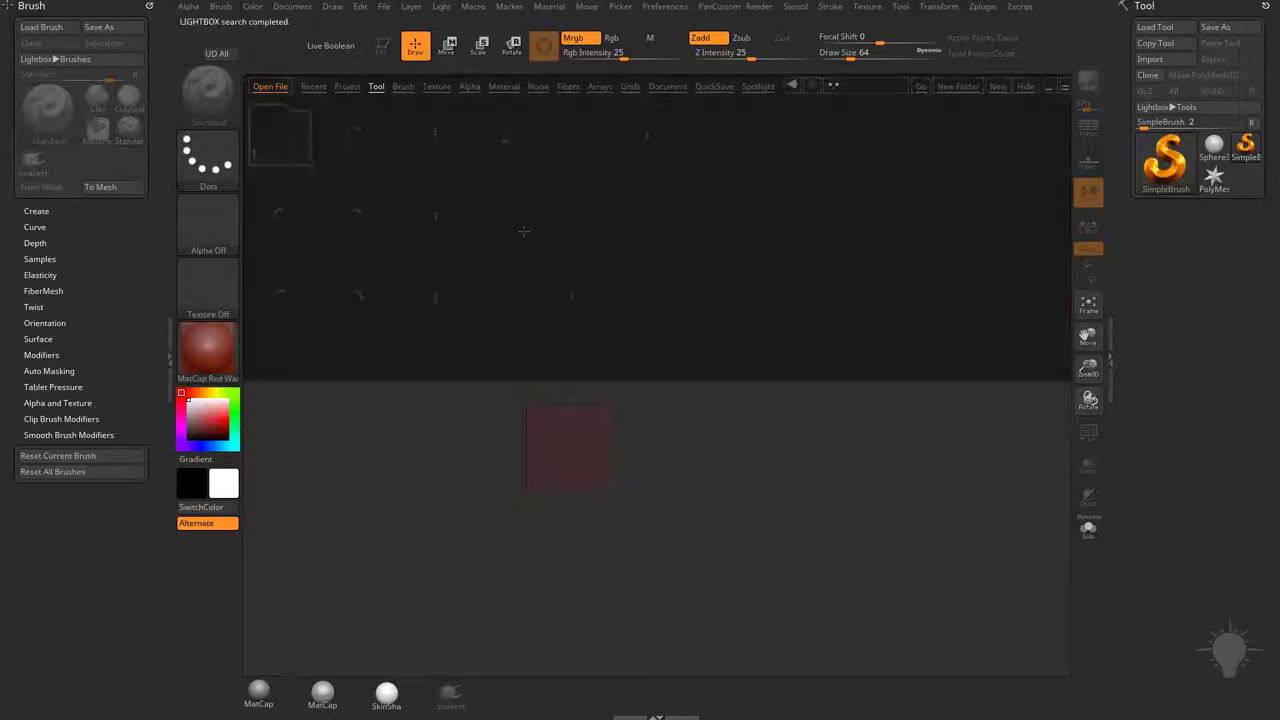
double_click(432, 215)
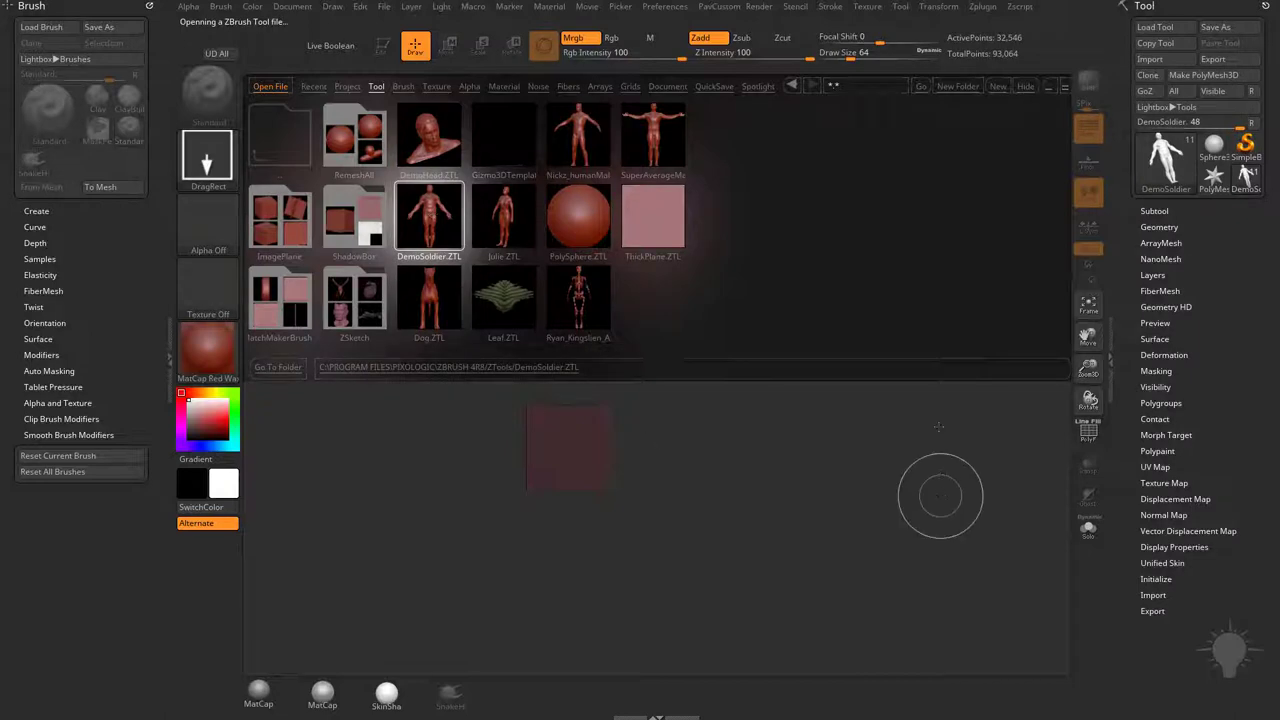
key("comma")
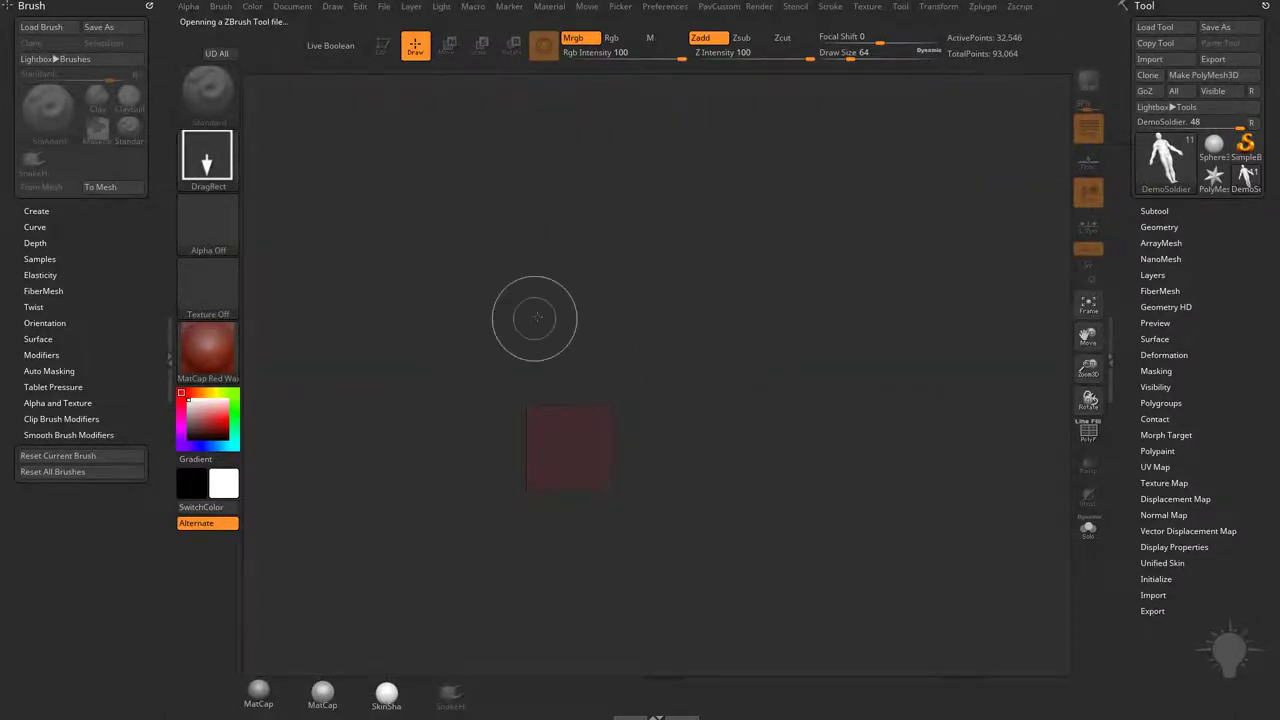
Step: Draw five DemoSoldier copies of different sizes and orientations across the canvas, and clear the canvas
left_click_drag(548, 312, 645, 540)
left_click_drag(697, 326, 765, 490)
mouse_move(472, 427)
left_mouse_down()
mouse_move(722, 612)
mouse_move(812, 638)
left_mouse_up()
left_click_drag(782, 385, 820, 461)
left_click_drag(863, 361, 872, 455)
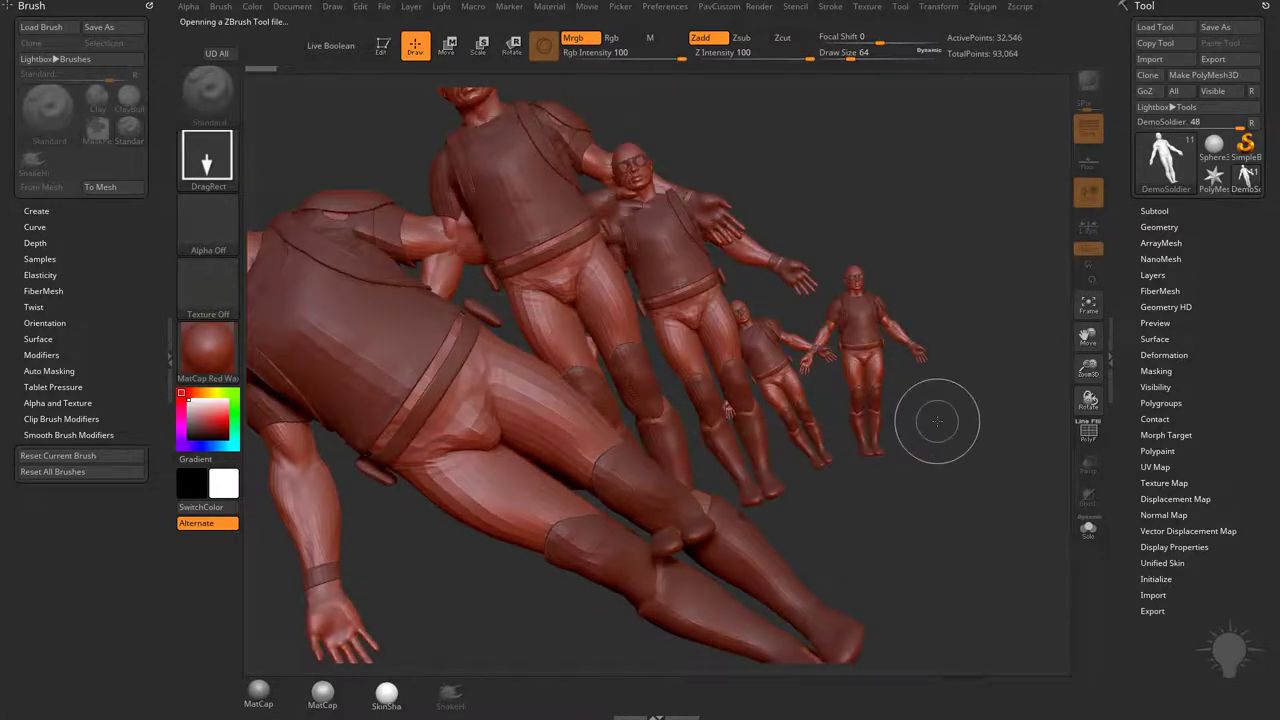
key("ctrl+n")
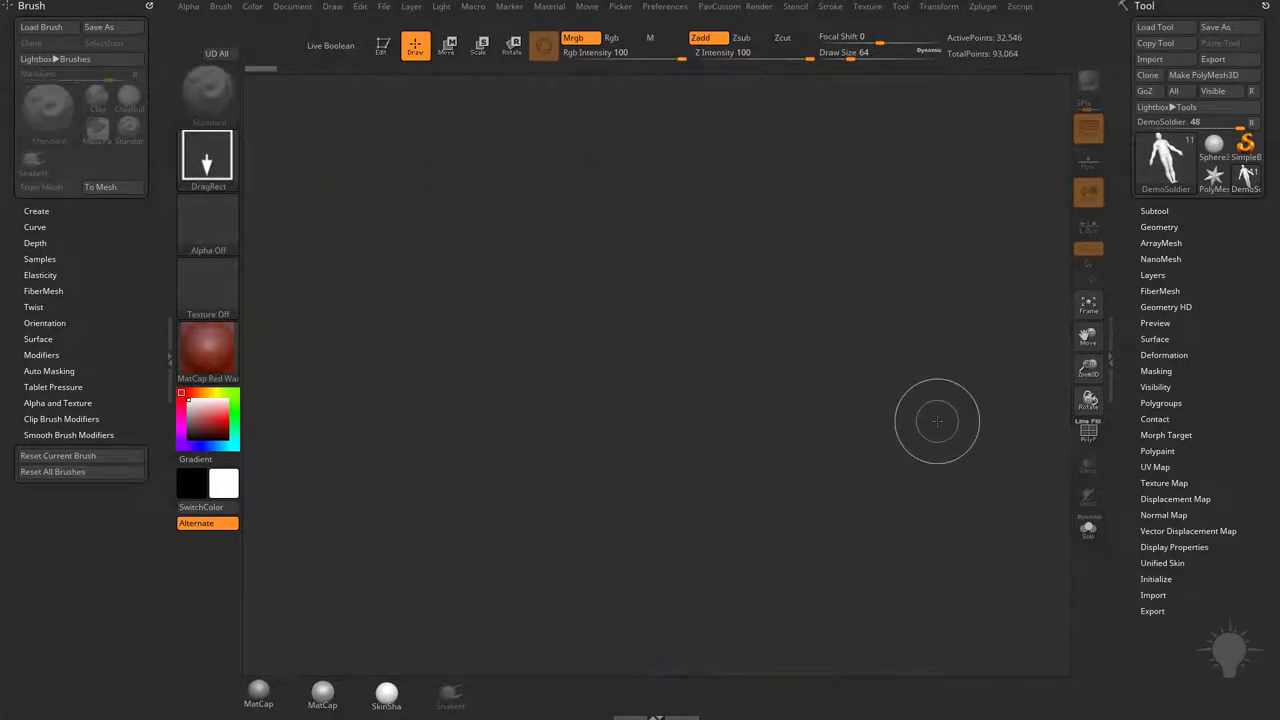
Step: Draw a single DemoSoldier on the canvas in Edit mode and frame it in a straight front view
left_click_drag(490, 357, 513, 493)
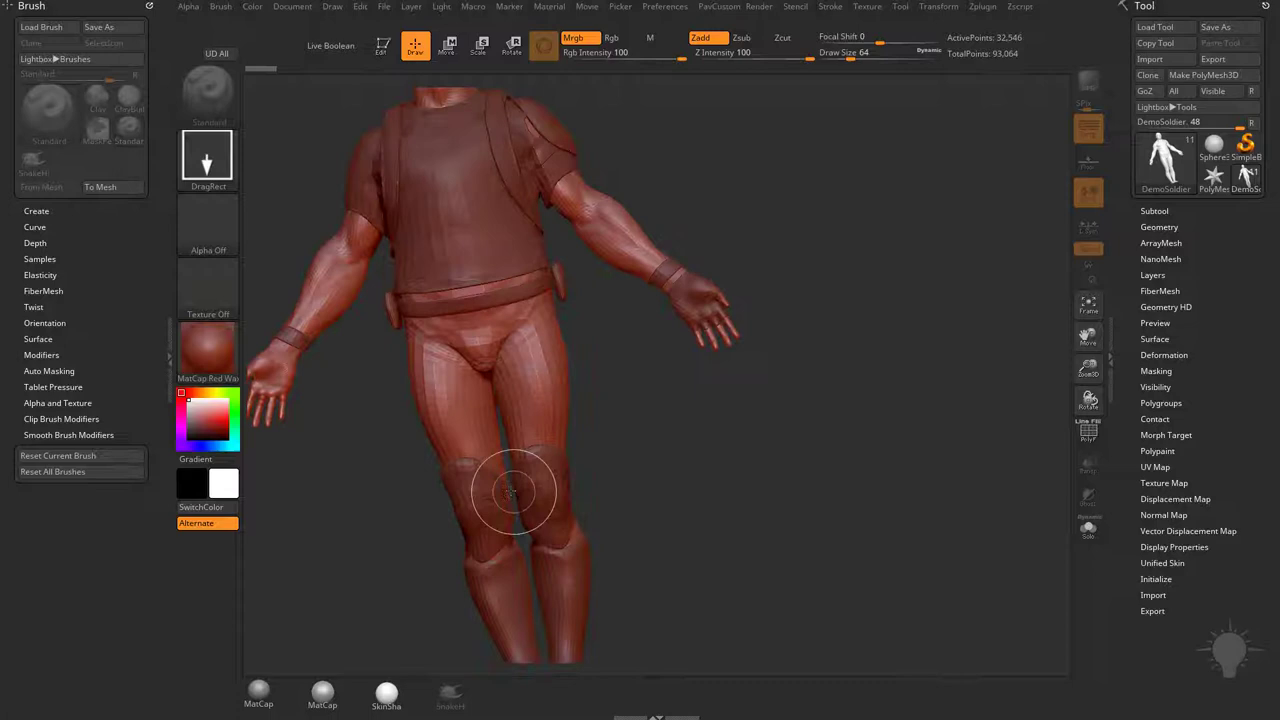
left_click(384, 46)
key("f")
left_click_drag(871, 206, 930, 218, "shift")
key("f")
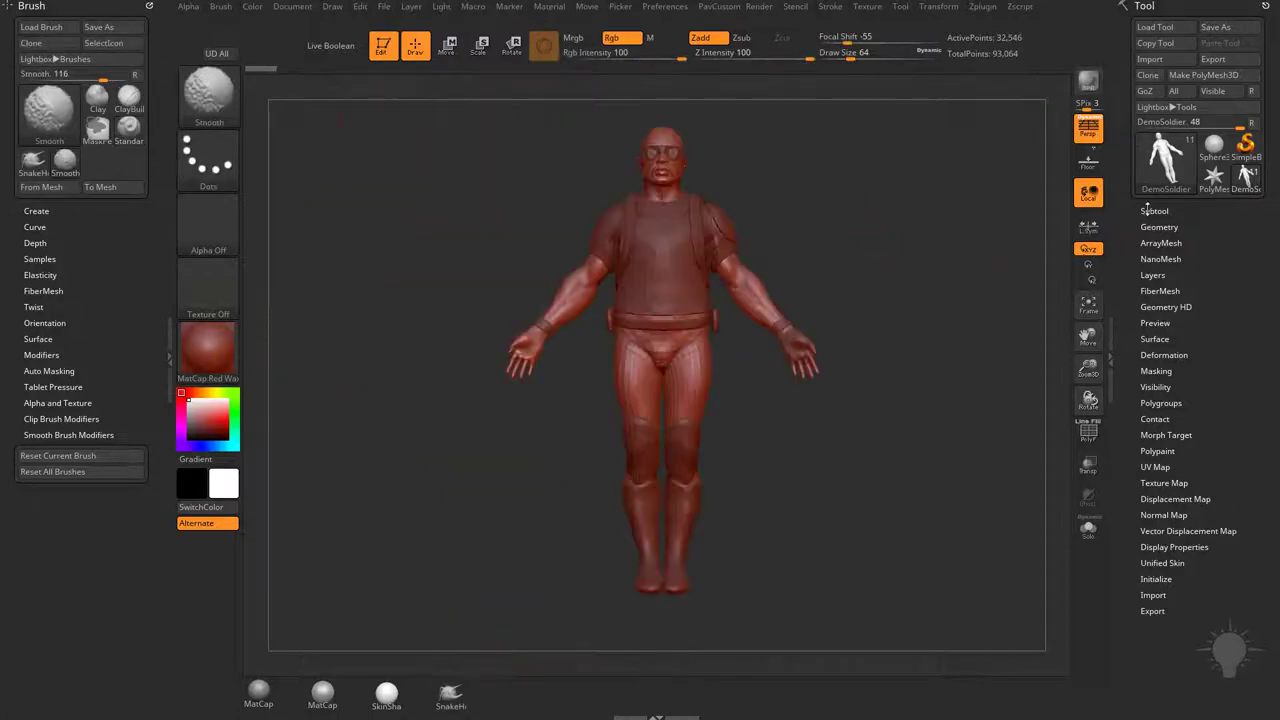
Step: Inspect the soldier's Subtool list and the Render Booleans options
left_click(1151, 211)
left_click_drag(902, 276, 886, 303)
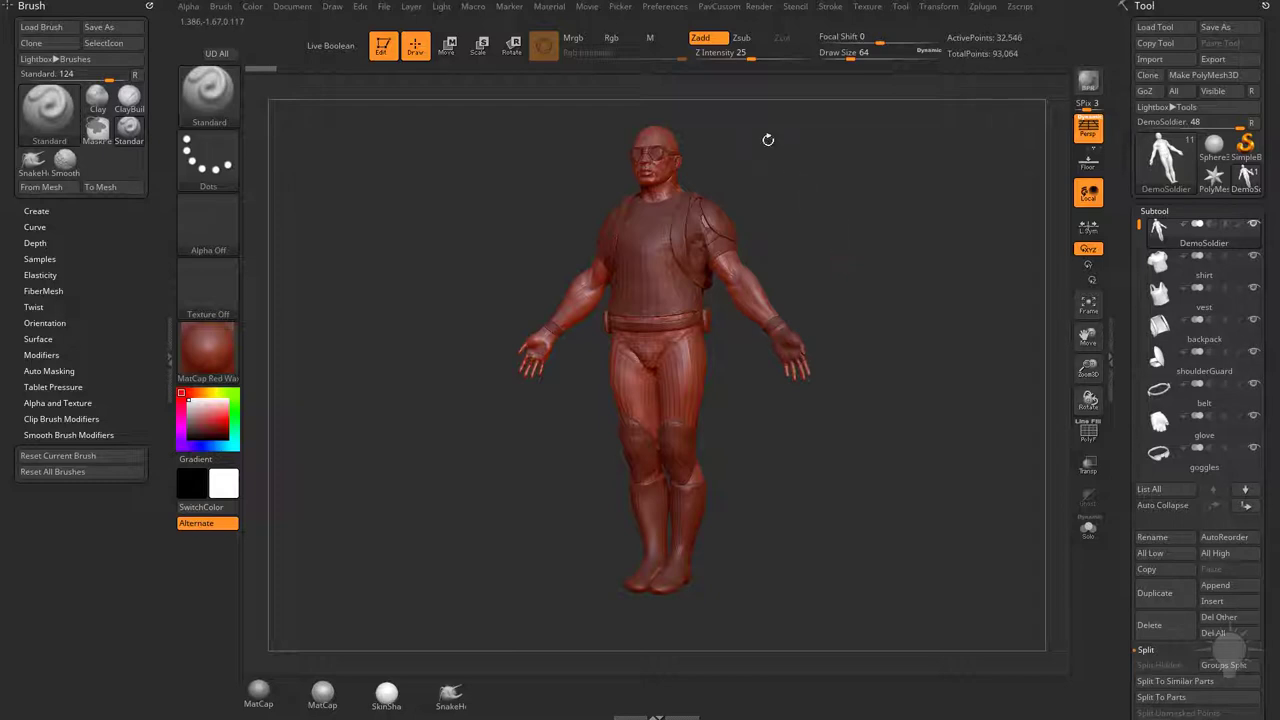
left_click(762, 9)
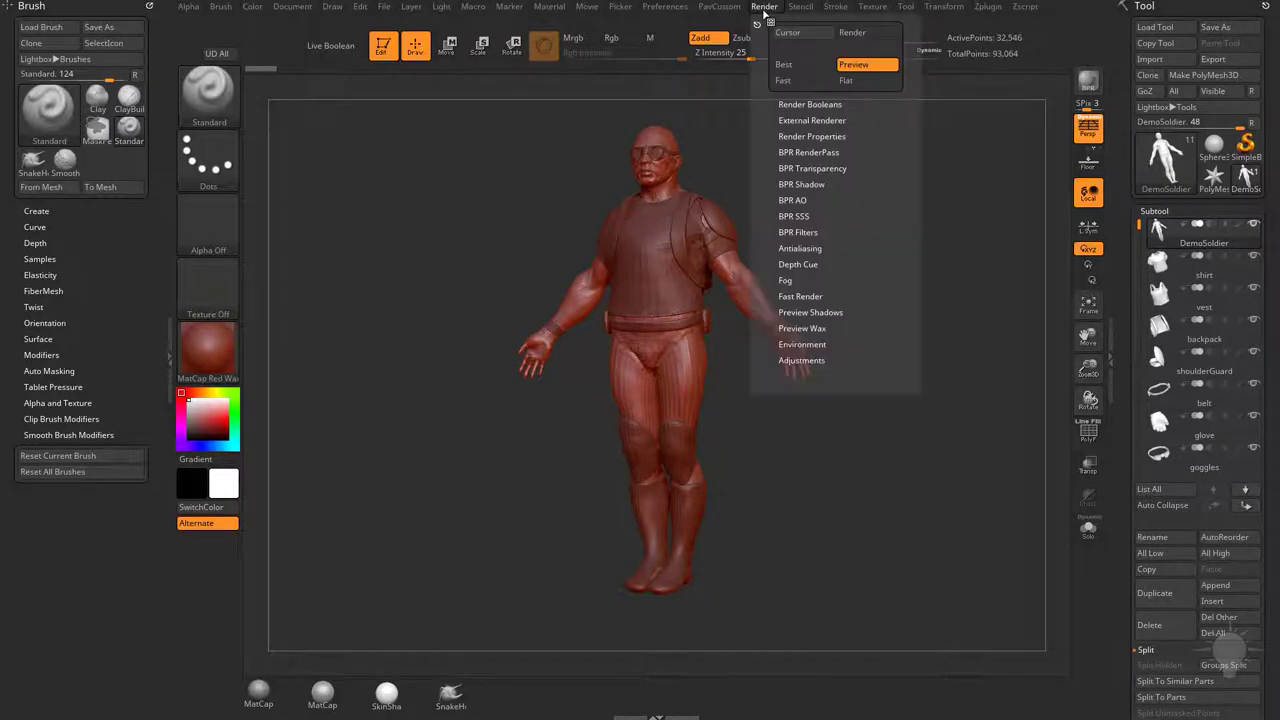
left_click(810, 104)
left_click(830, 137)
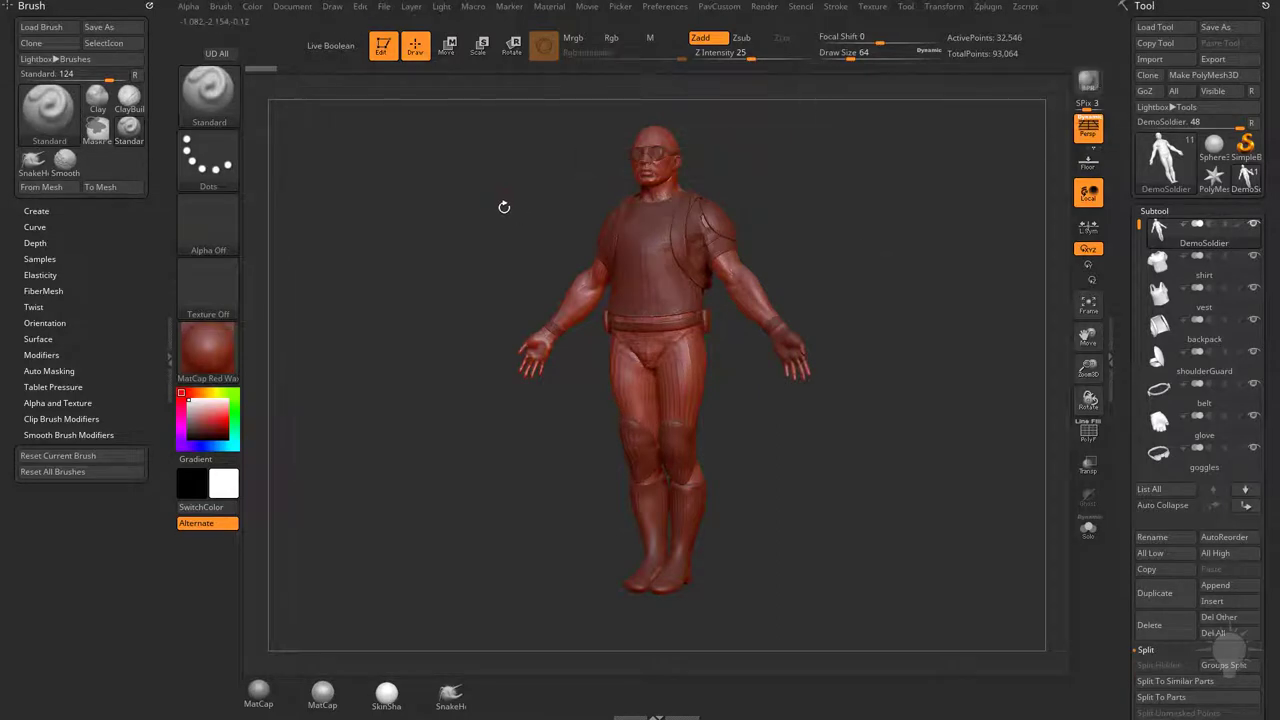
Step: Leave Edit mode, clear the soldier from the canvas and switch to the SimpleBrush tool
left_click(385, 56)
key("ctrl+n")
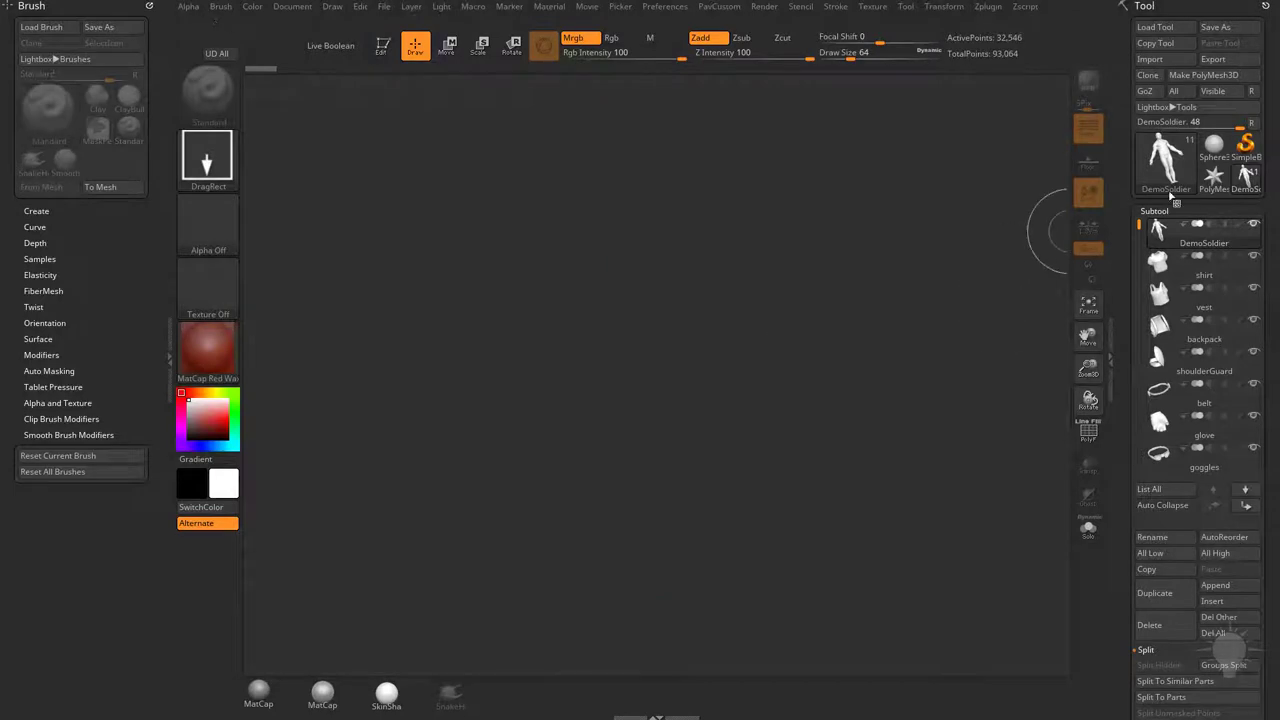
left_click(1245, 148)
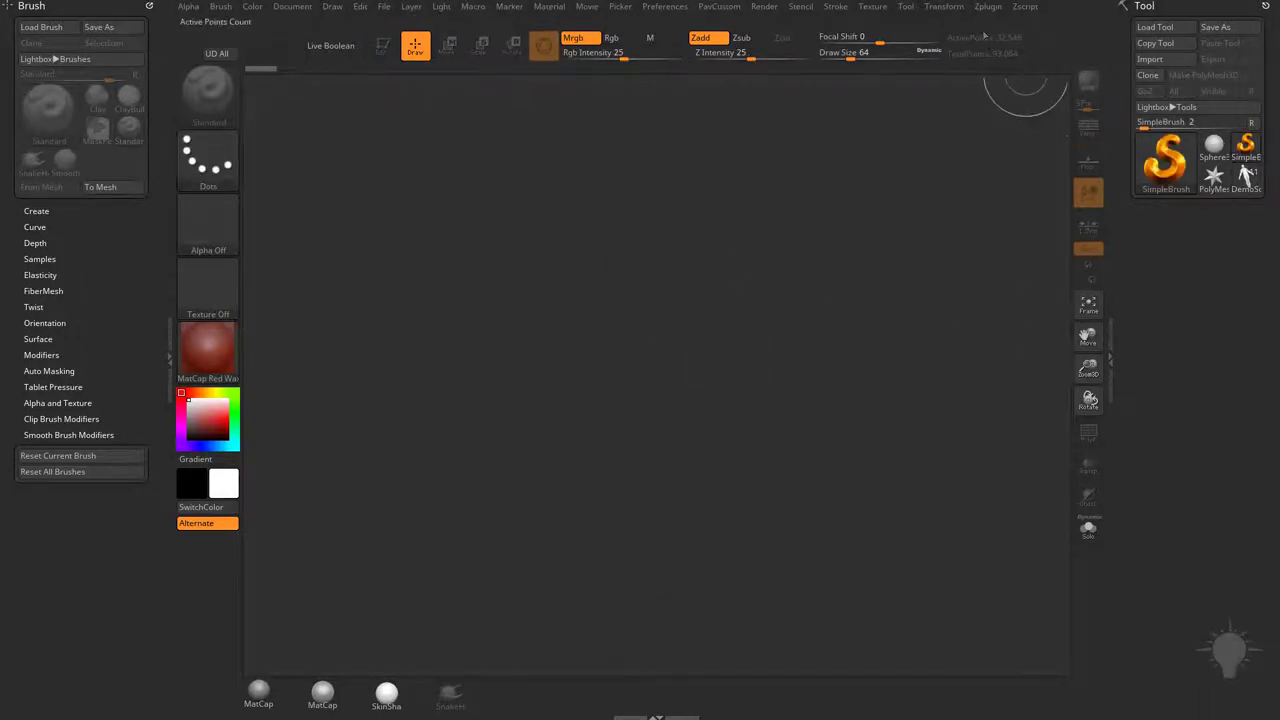
Step: Demonstrate collapsing and reopening the Brush palette and the side tray that holds it
left_click(150, 6)
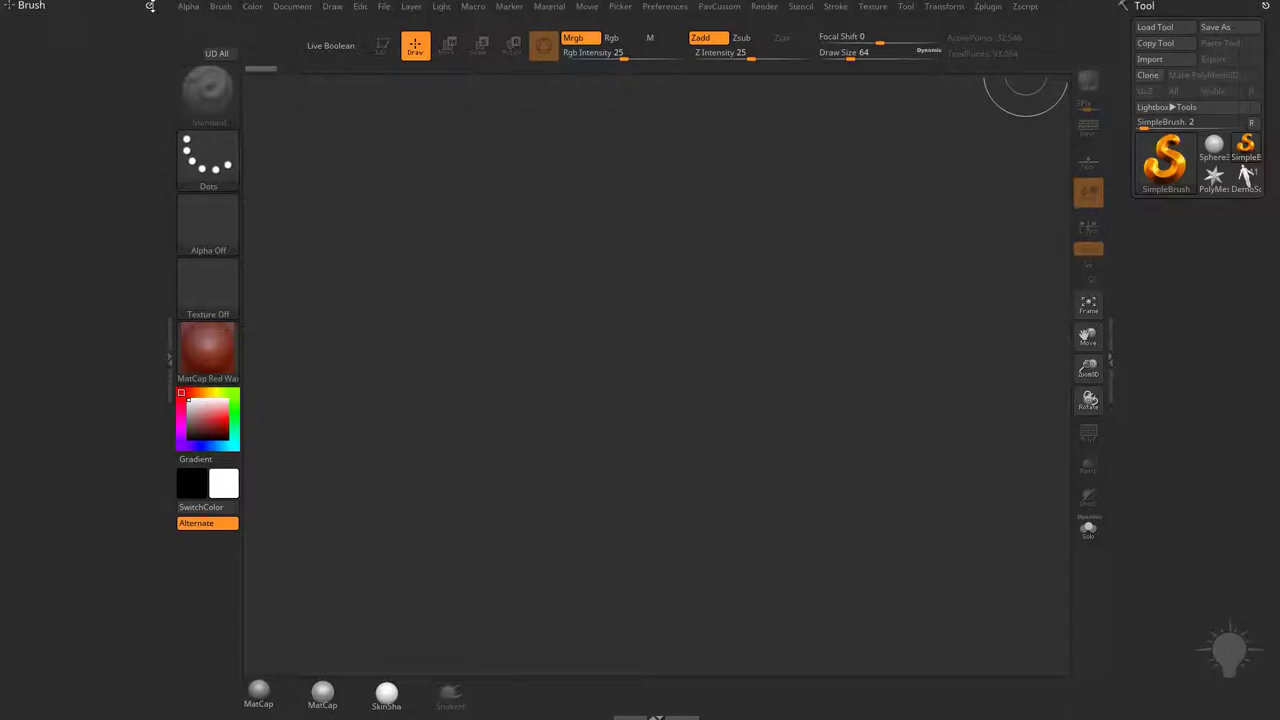
left_click(53, 8)
double_click(170, 343)
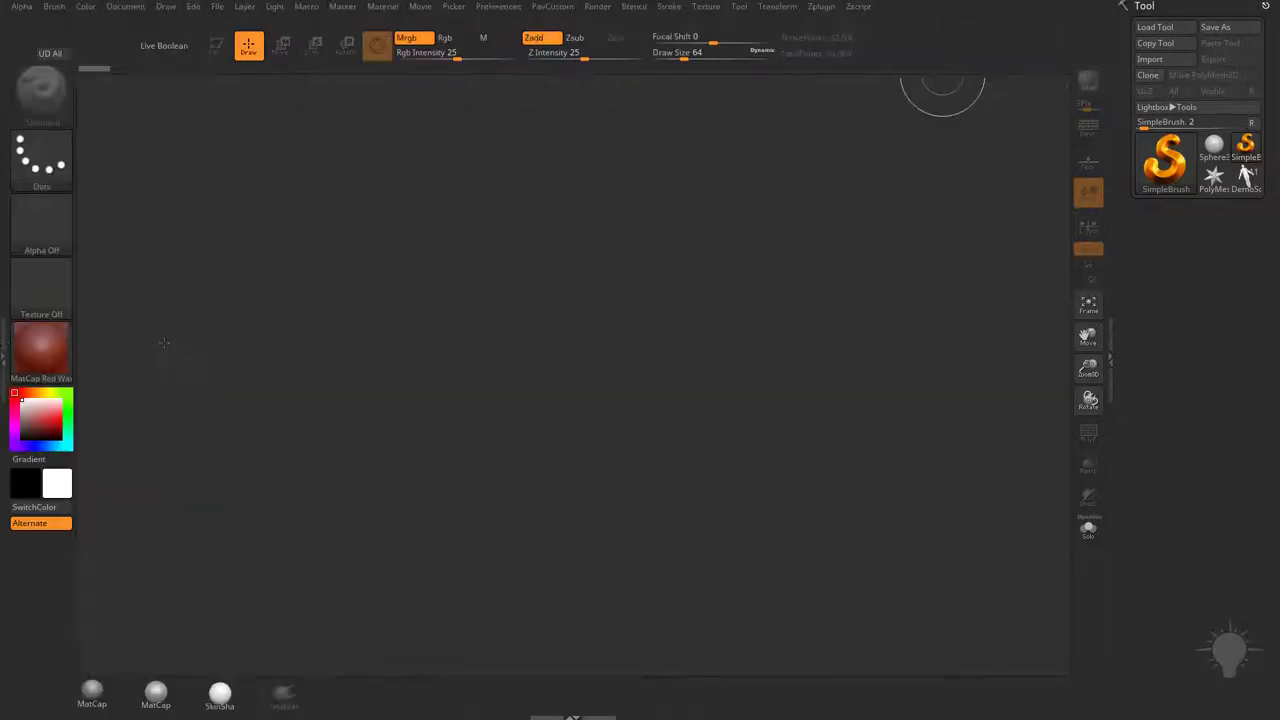
double_click(6, 325)
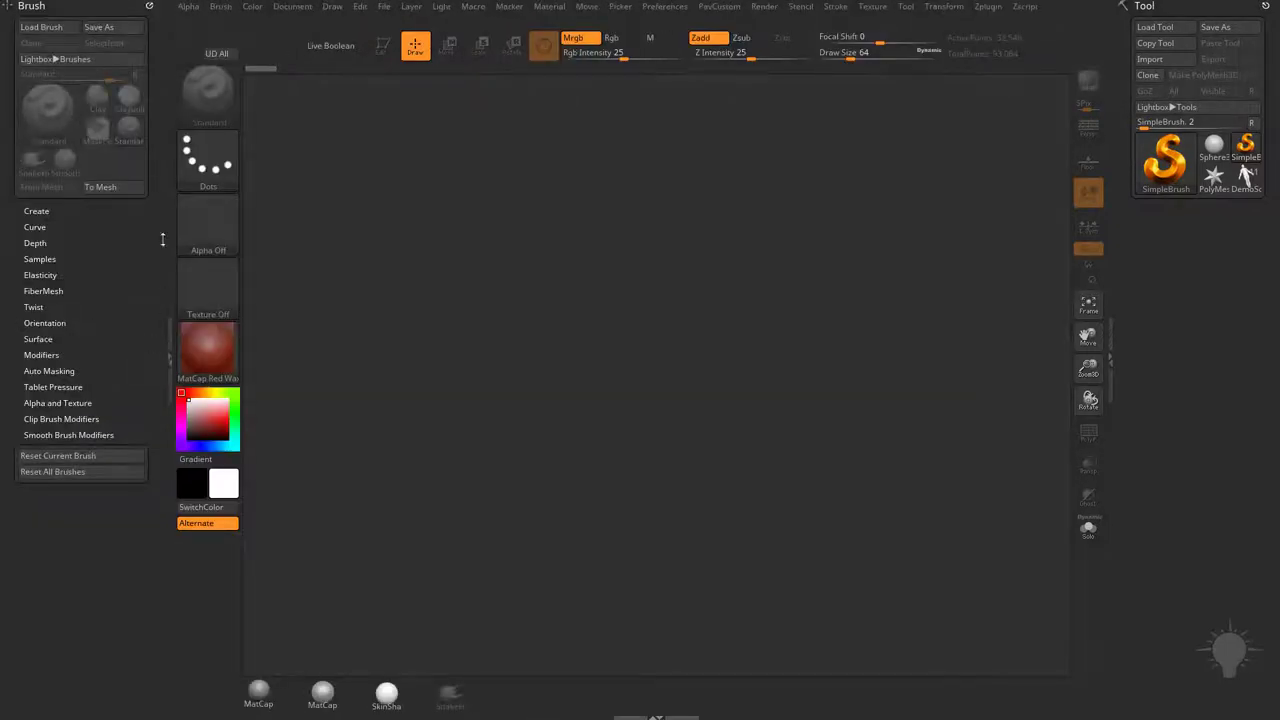
left_click(170, 343)
left_click(6, 358)
Step: Replace the docked Brush palette with the Zplugin palette and expand its Text 3D & Vector Shapes section
mouse_move(100, 140)
left_click(148, 6)
left_click(1001, 8)
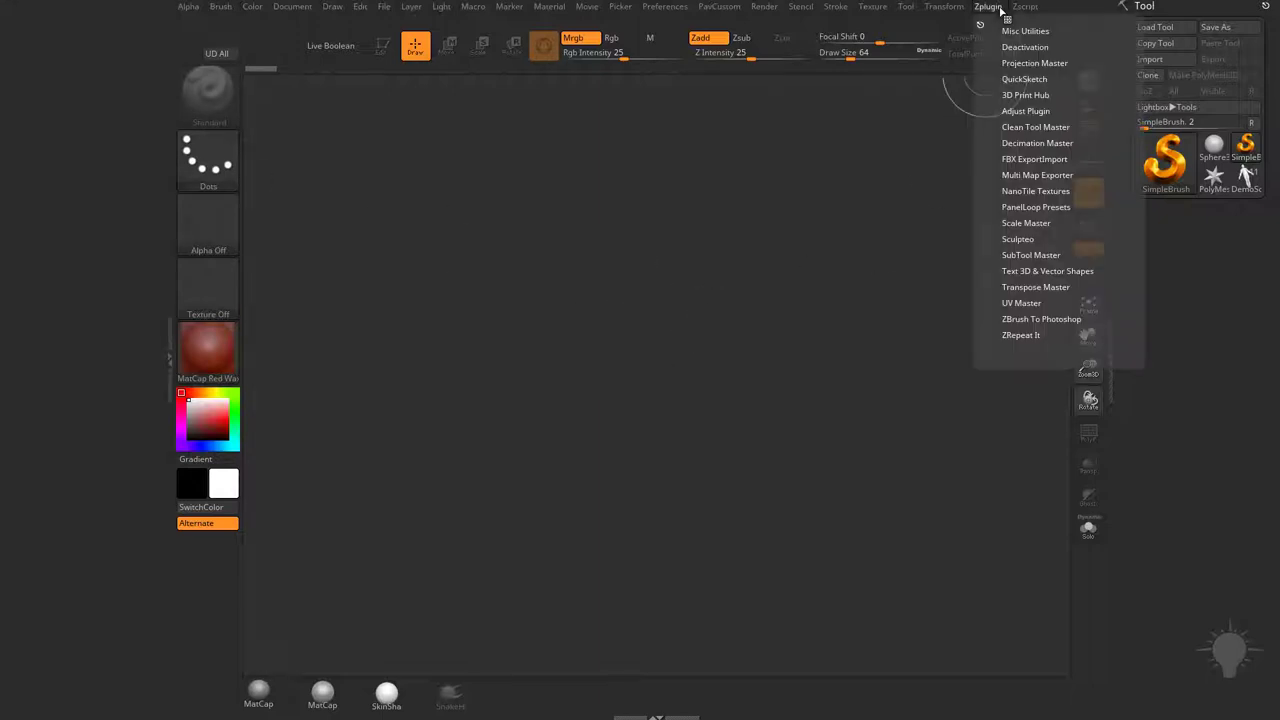
left_click_drag(979, 23, 91, 214)
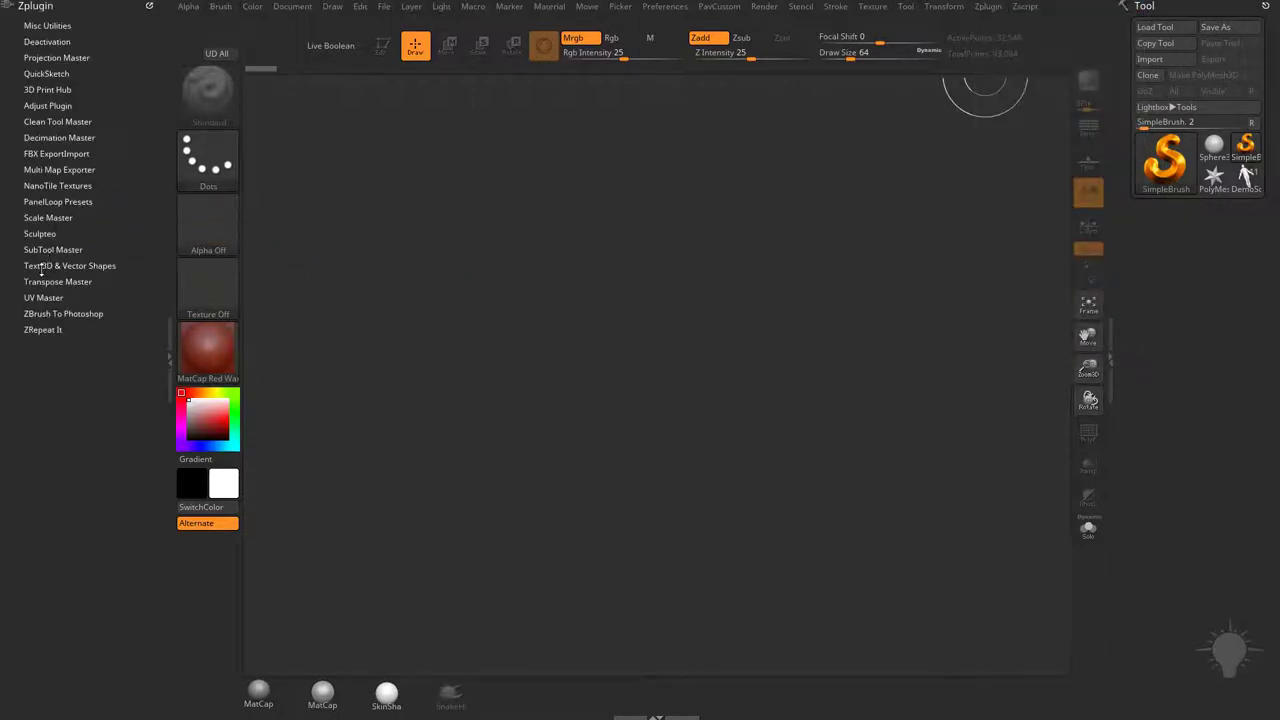
left_click(39, 266)
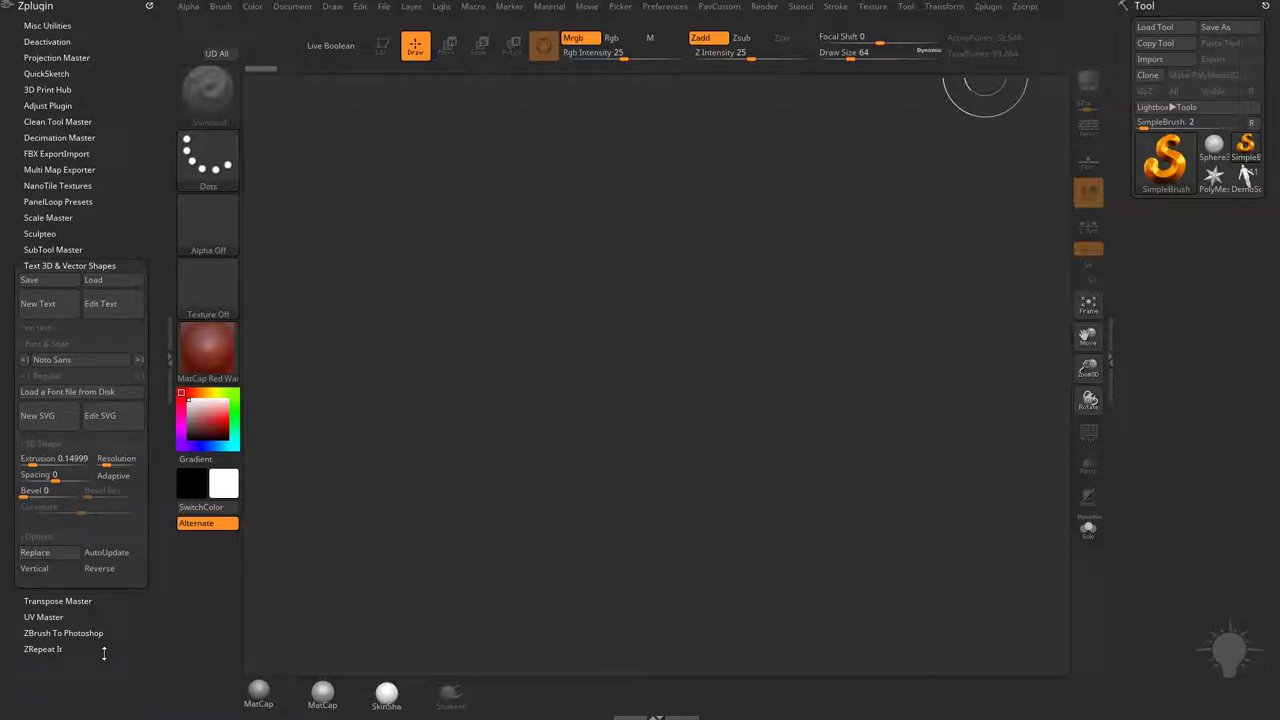
Step: Create new 3D text reading "testtest", and draw it on the canvas in Edit mode with its Subtool list expanded
left_click(47, 304)
type("testtest")
key("Return")
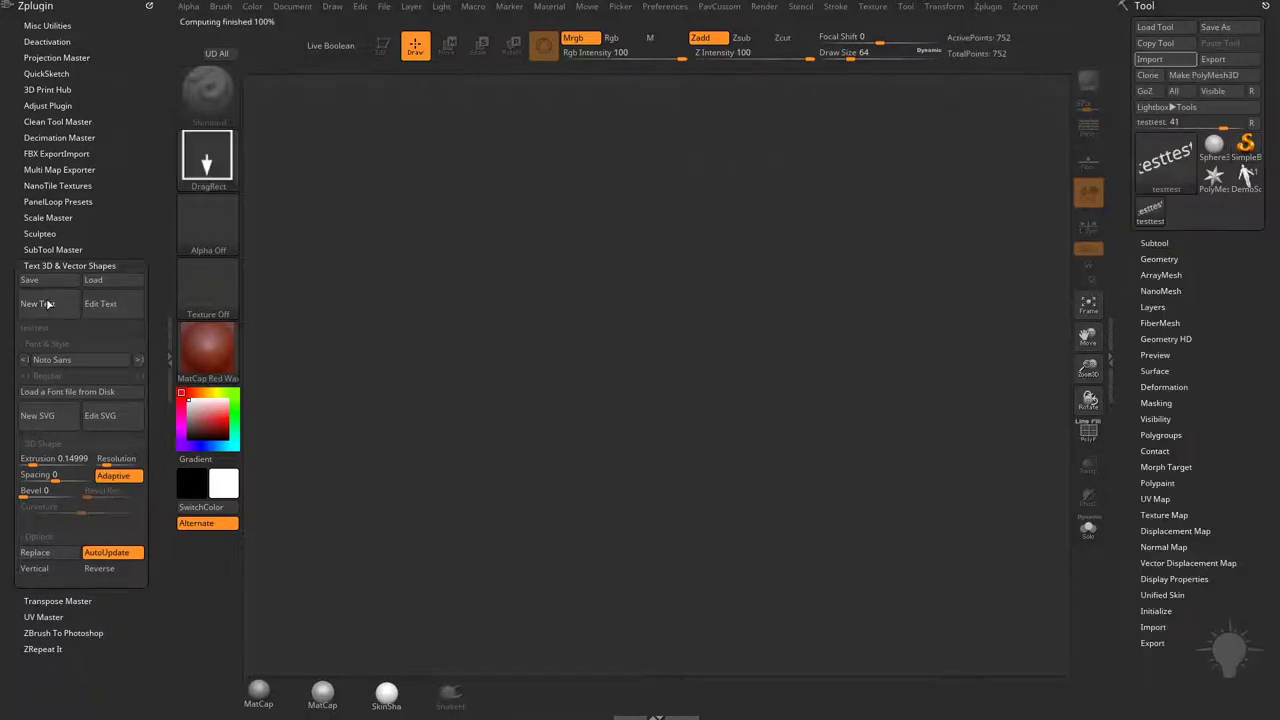
left_click_drag(600, 337, 623, 457)
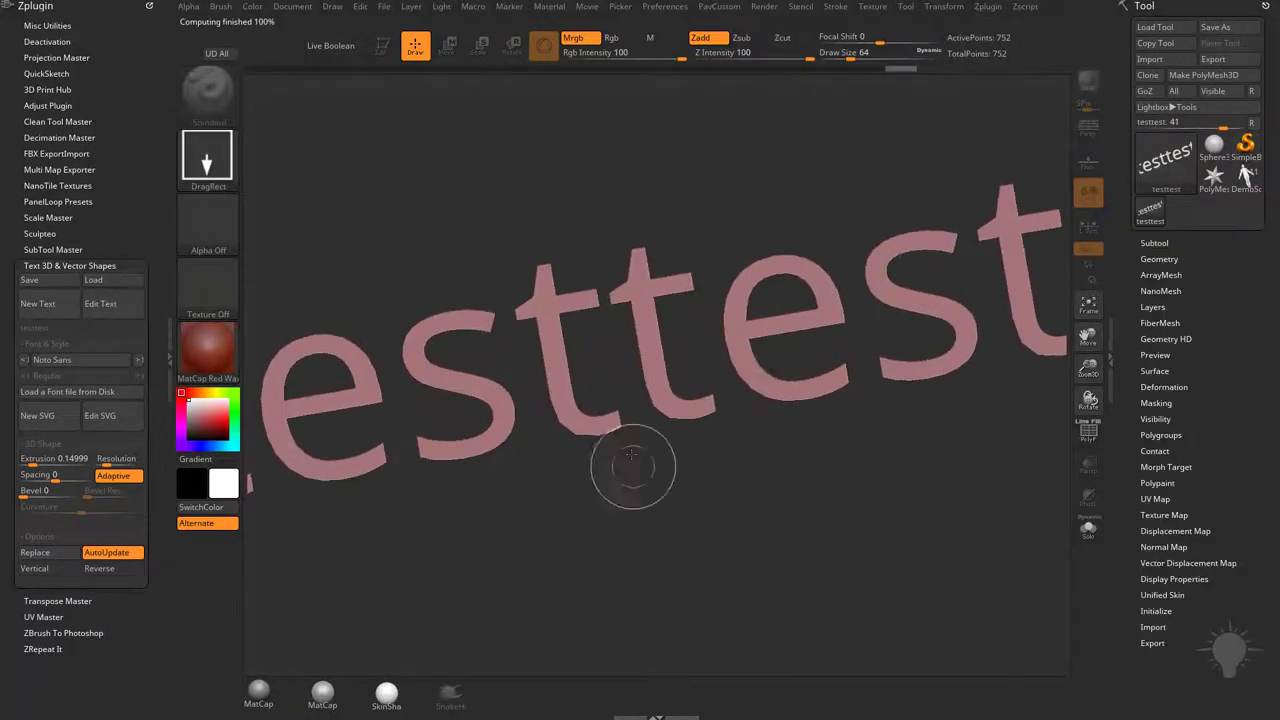
left_click(381, 45)
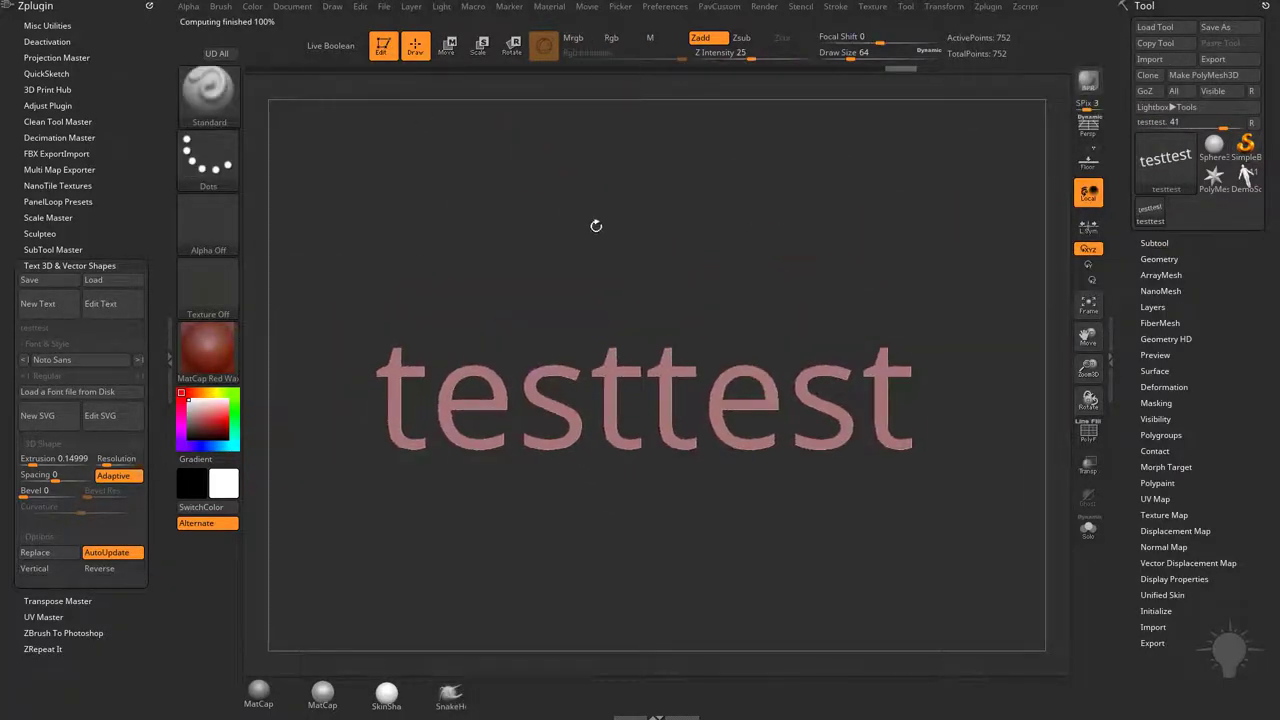
left_click(1152, 243)
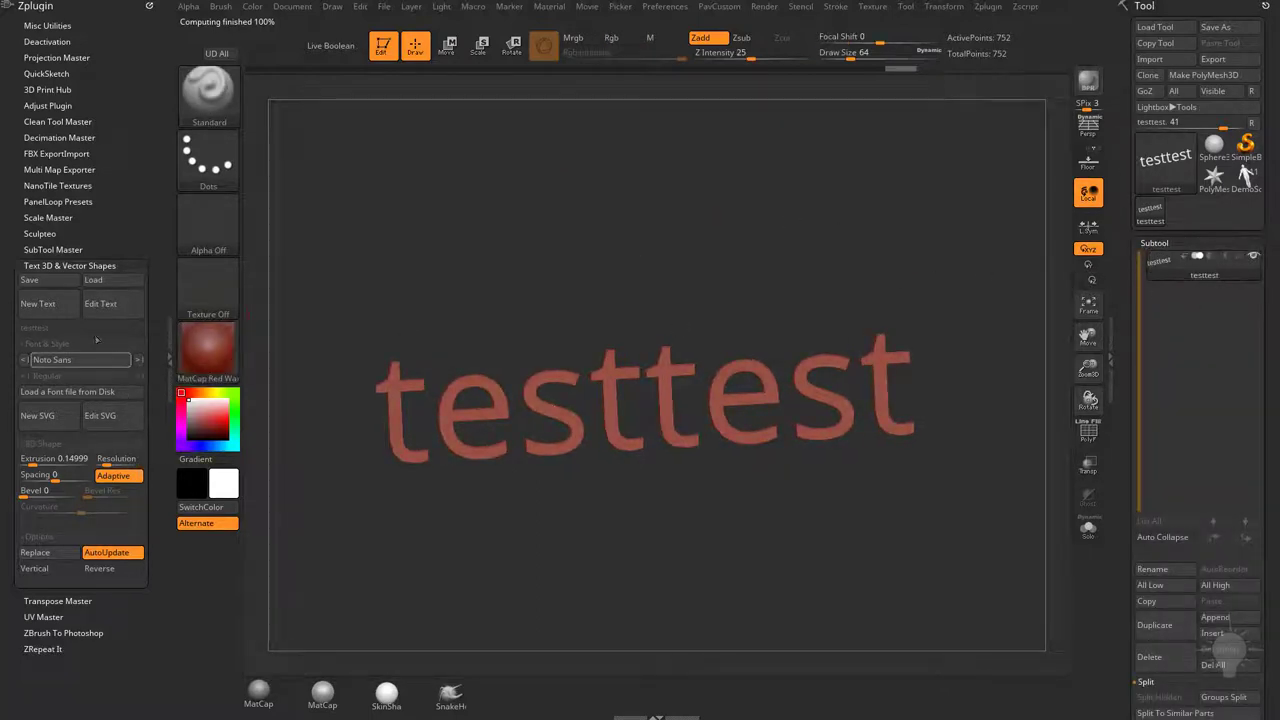
Step: Change the wording of the 3D text to "yay!"
left_click(112, 310)
type("yay!")
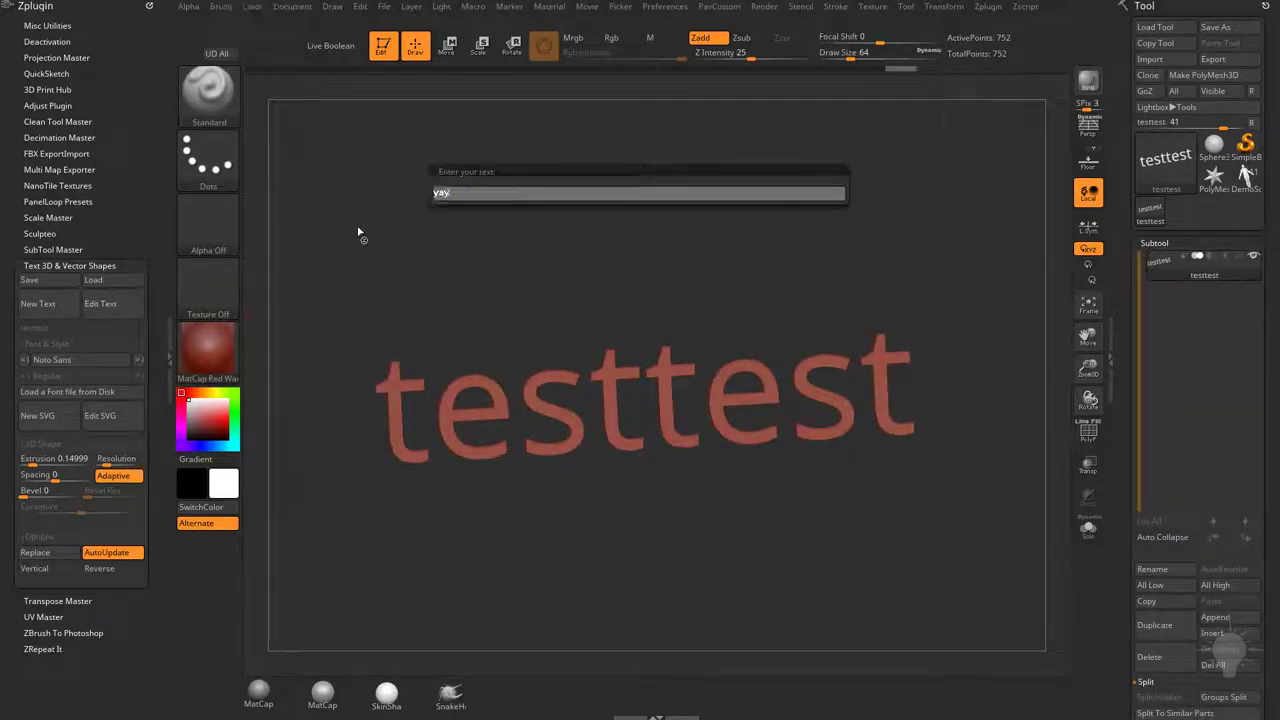
key("Return")
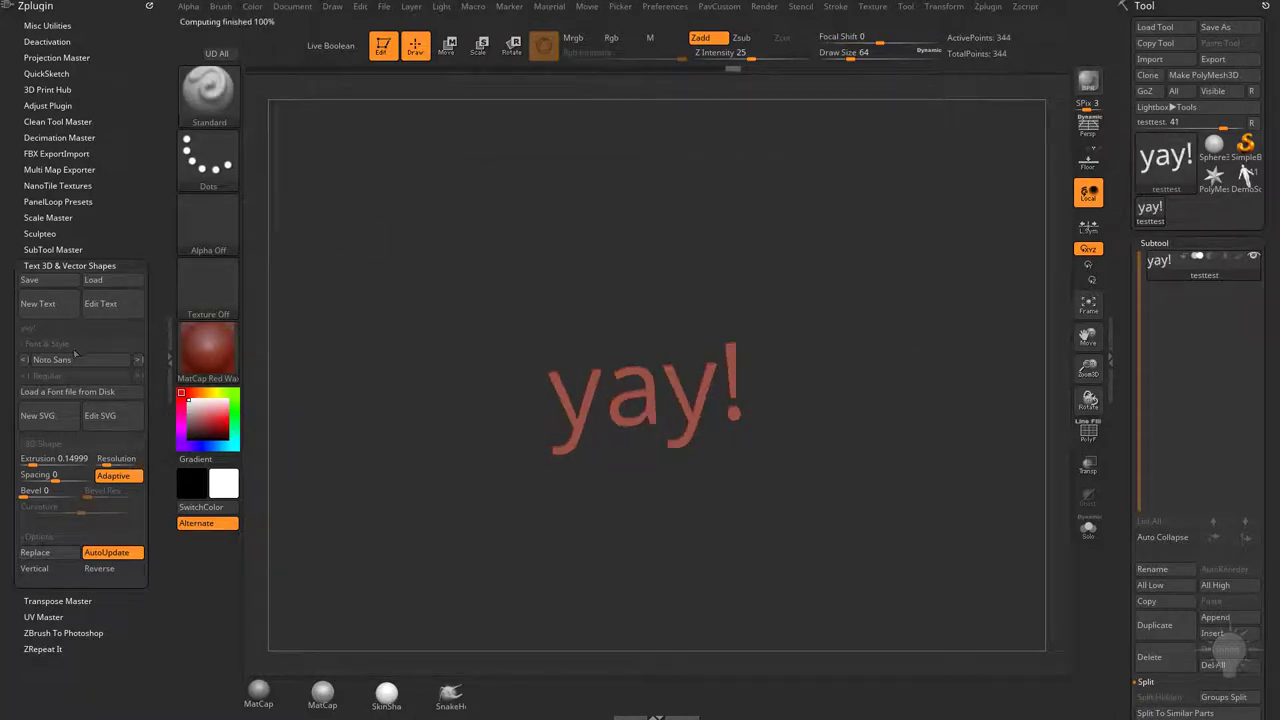
Step: Cycle the 3D text forward through the available fonts to Notram
left_click(85, 359)
left_click_drag(147, 389, 160, 342)
left_click(137, 362)
left_click(137, 362)
left_click(137, 363)
left_click(137, 363)
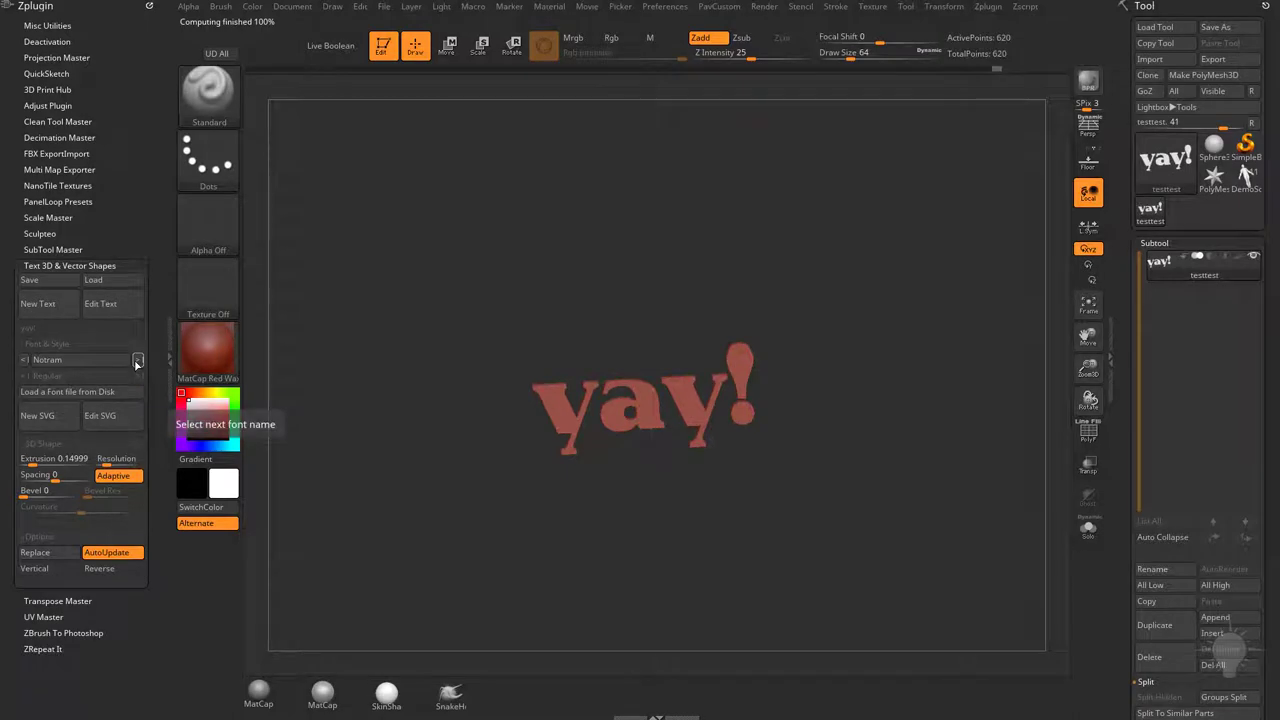
Step: Set the font of the 3D text to Induction
left_click(115, 364)
scroll(145, 370, "up", 4)
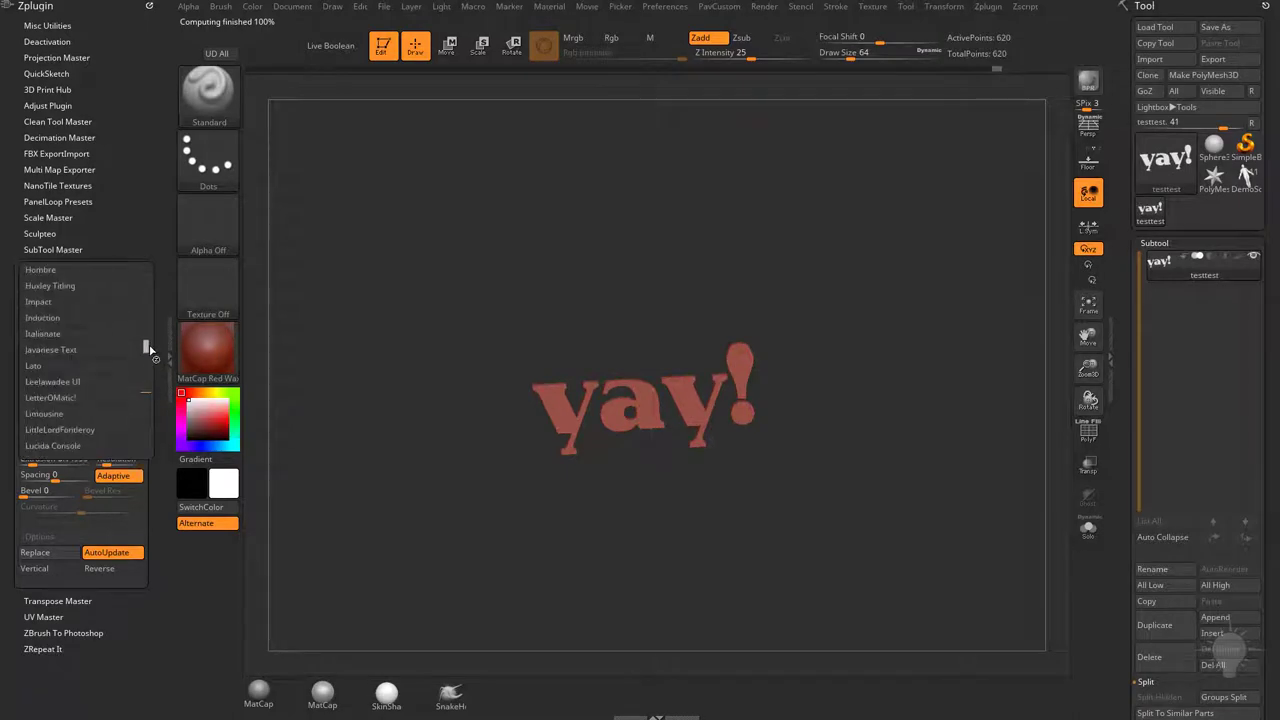
left_click(105, 343)
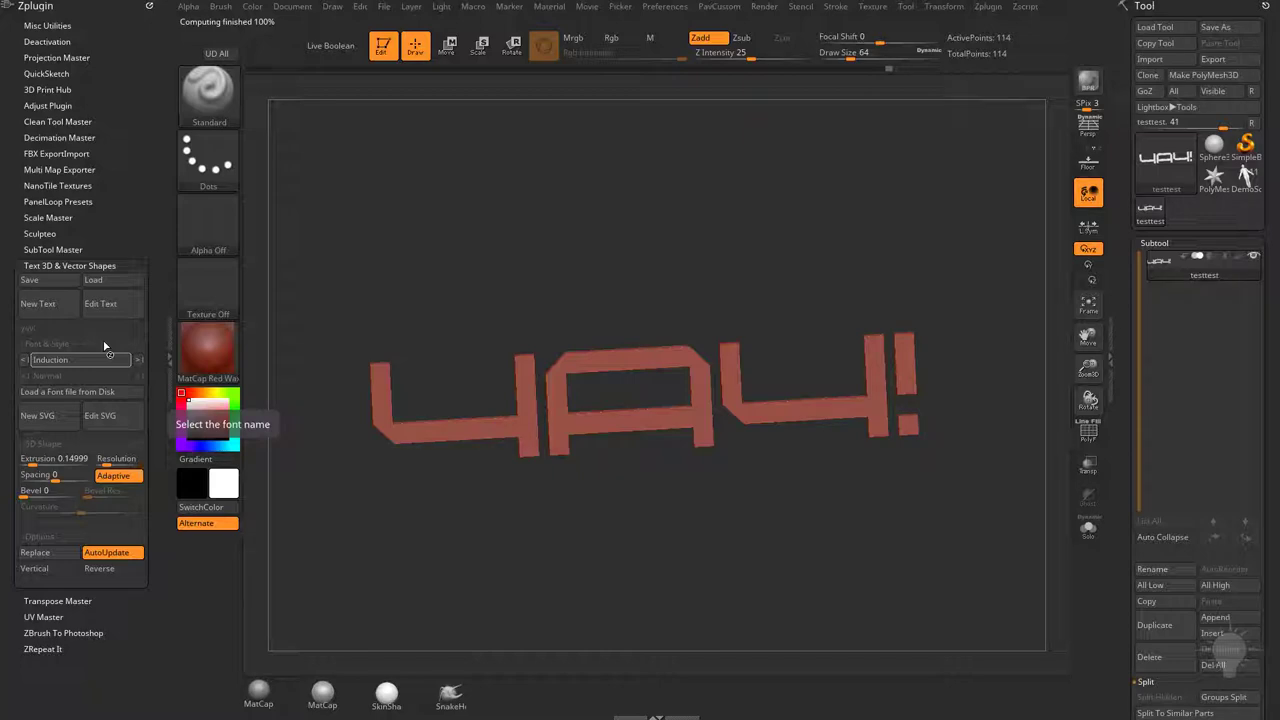
Step: Create a new 3D object from 1711054-A_TR_Logo_P_CMYK_REV.svg in the Recording > ThreadripperAssets folder
left_click(62, 417)
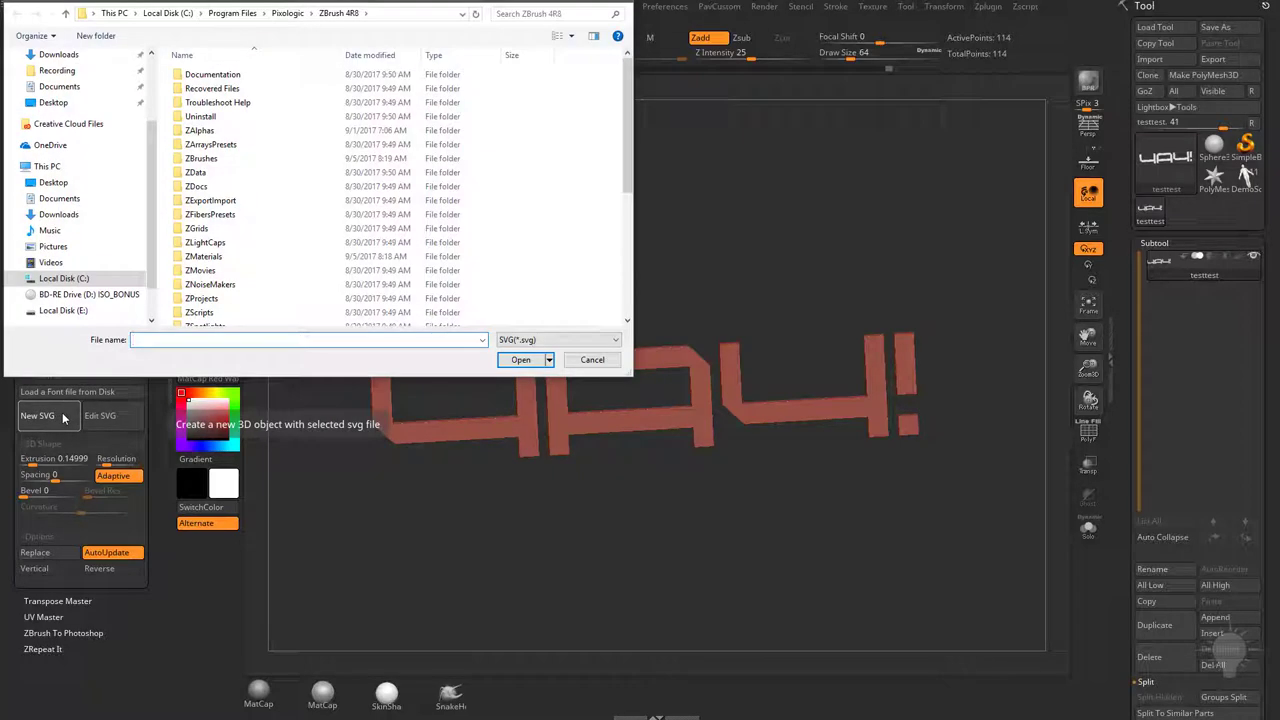
scroll(74, 200, "up", 3)
left_click(70, 174)
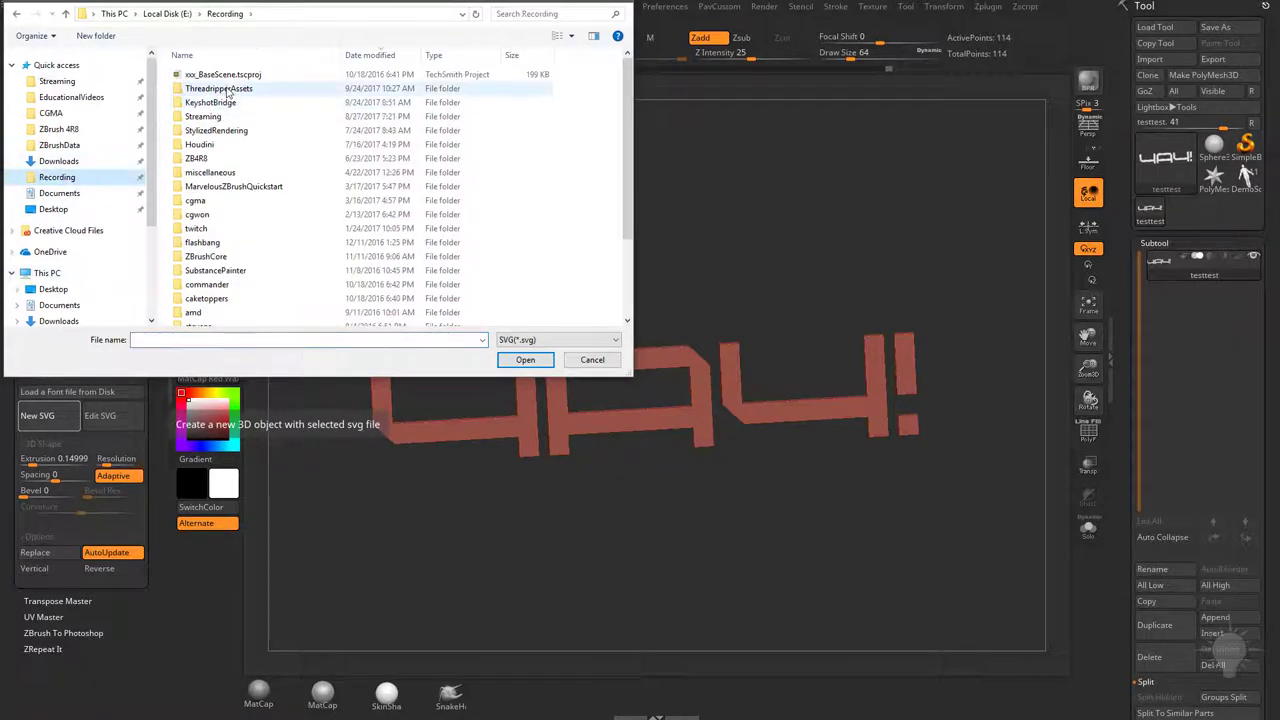
double_click(227, 90)
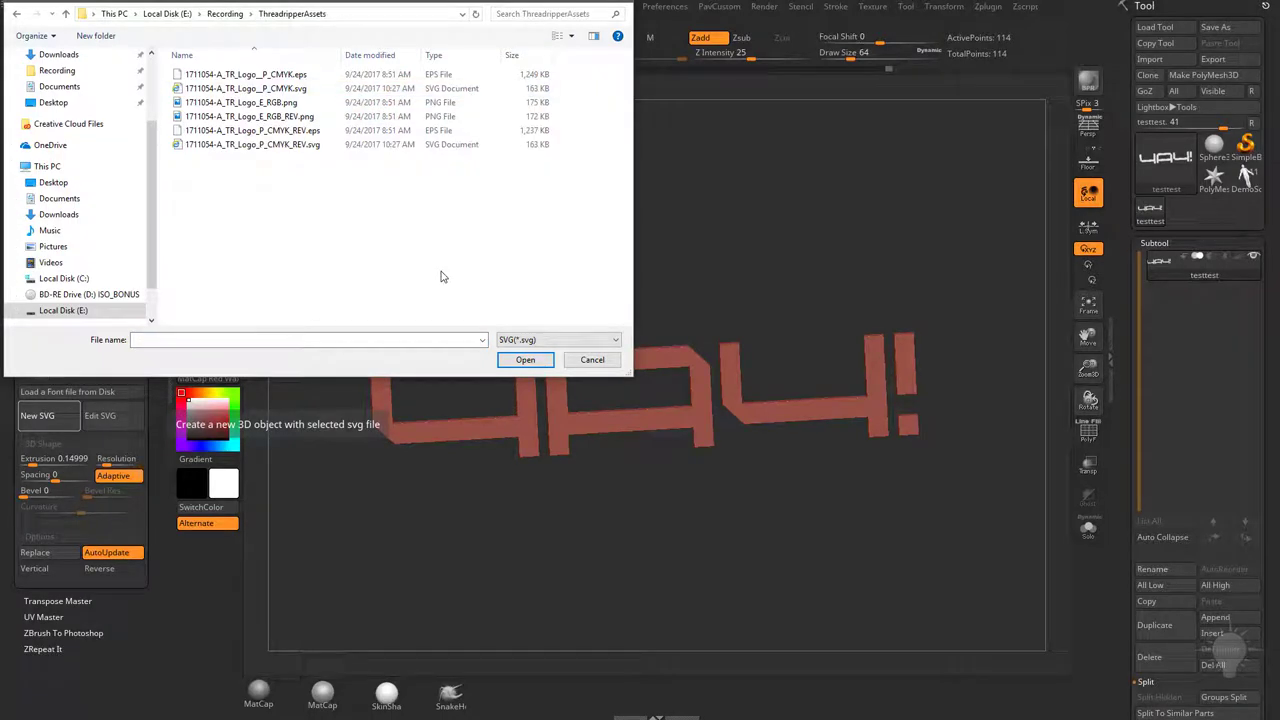
double_click(262, 144)
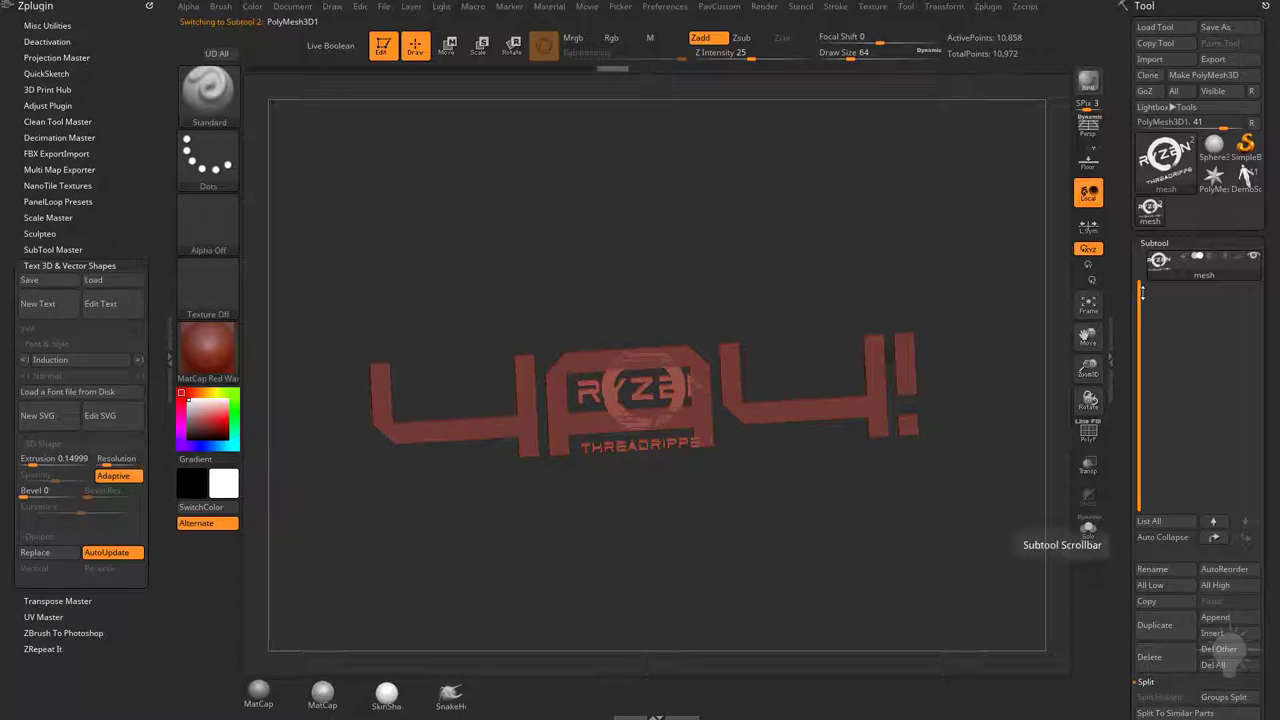
Step: Delete the testtest text subtool, choosing to skip the deletion warning until the next restart
mouse_move(1199, 300)
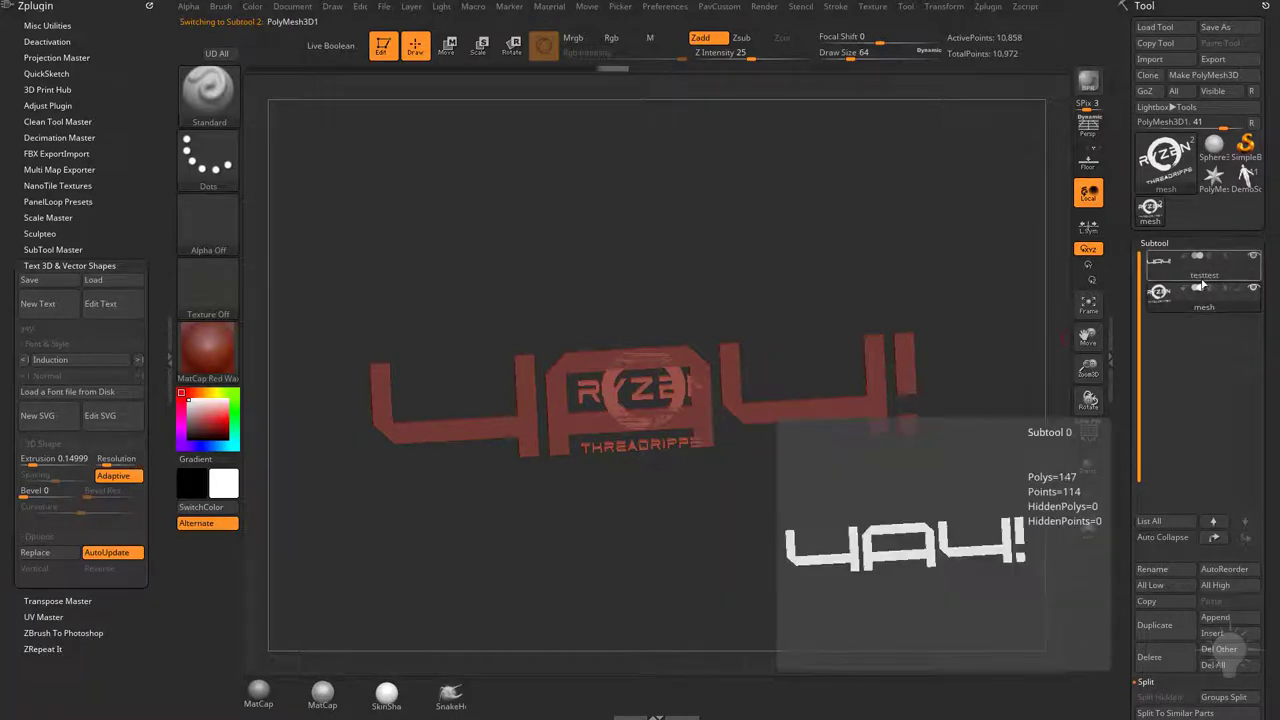
left_click(1199, 263)
left_click(1146, 654)
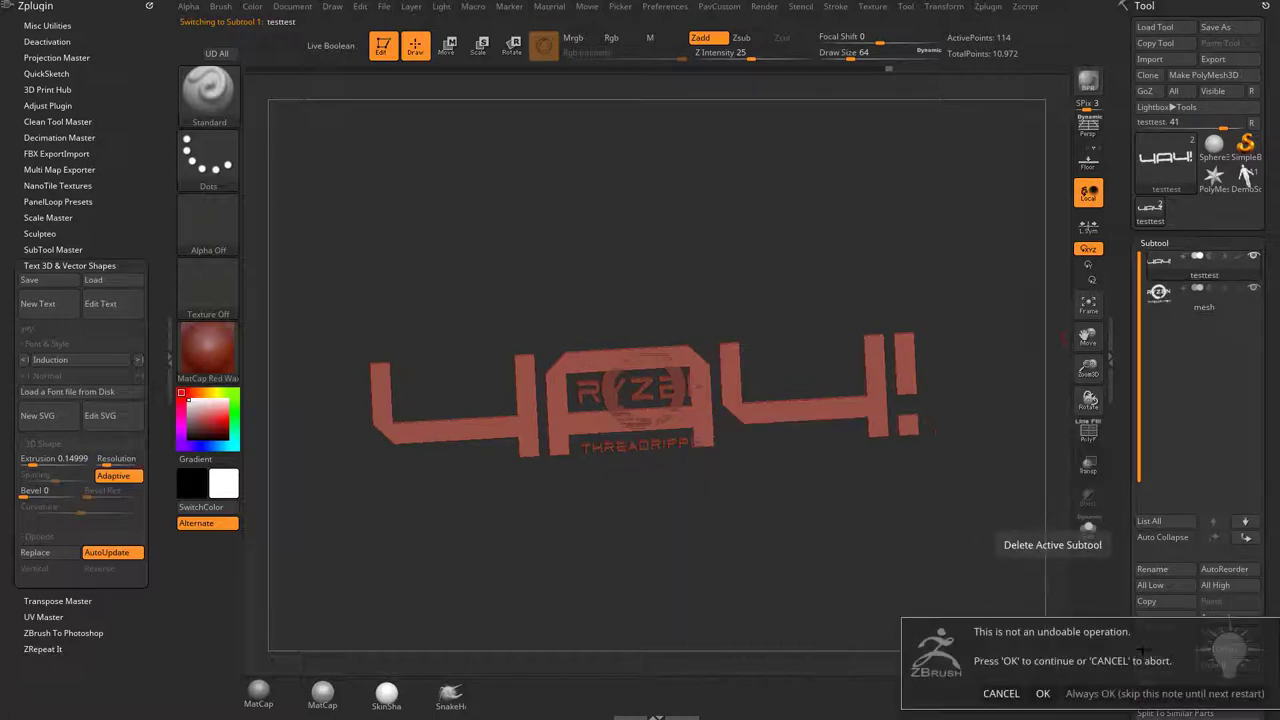
left_click(1165, 693)
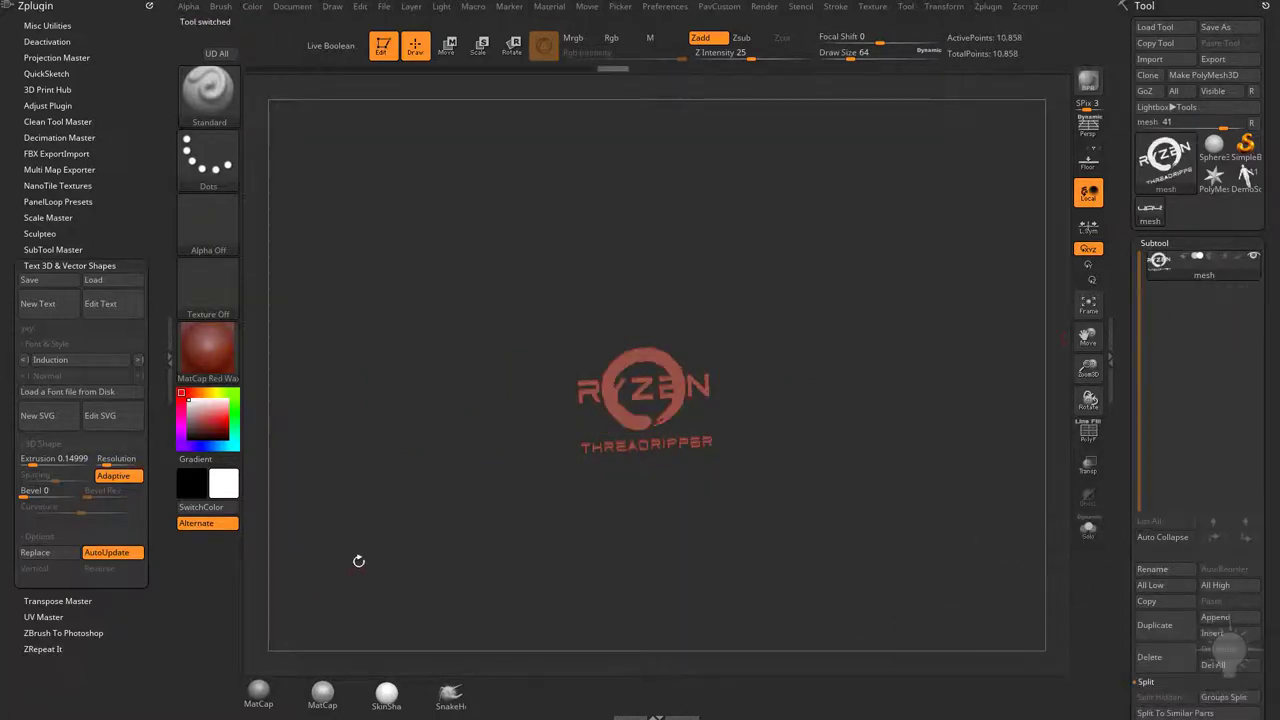
Step: Frame the imported logo in the canvas and apply the MatCap Gray material to it
key("f")
mouse_move(930, 447)
left_mouse_down("alt")
mouse_move(934, 485)
mouse_move(951, 444)
left_mouse_up("alt")
left_click(272, 702)
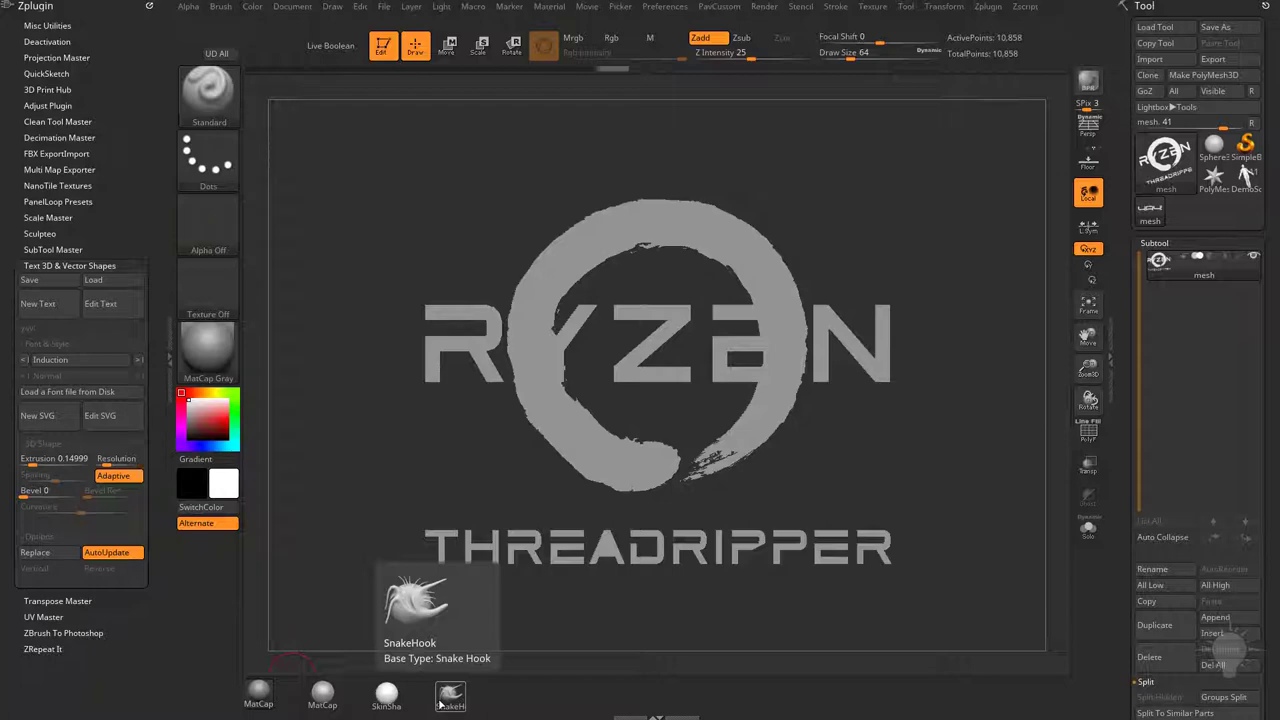
Step: Switch to the web browser and look through the ZBrush tutorials on the YouTube playlists, Gumroad and Cubebrush pages, then return to ZBrush
key("alt+Tab")
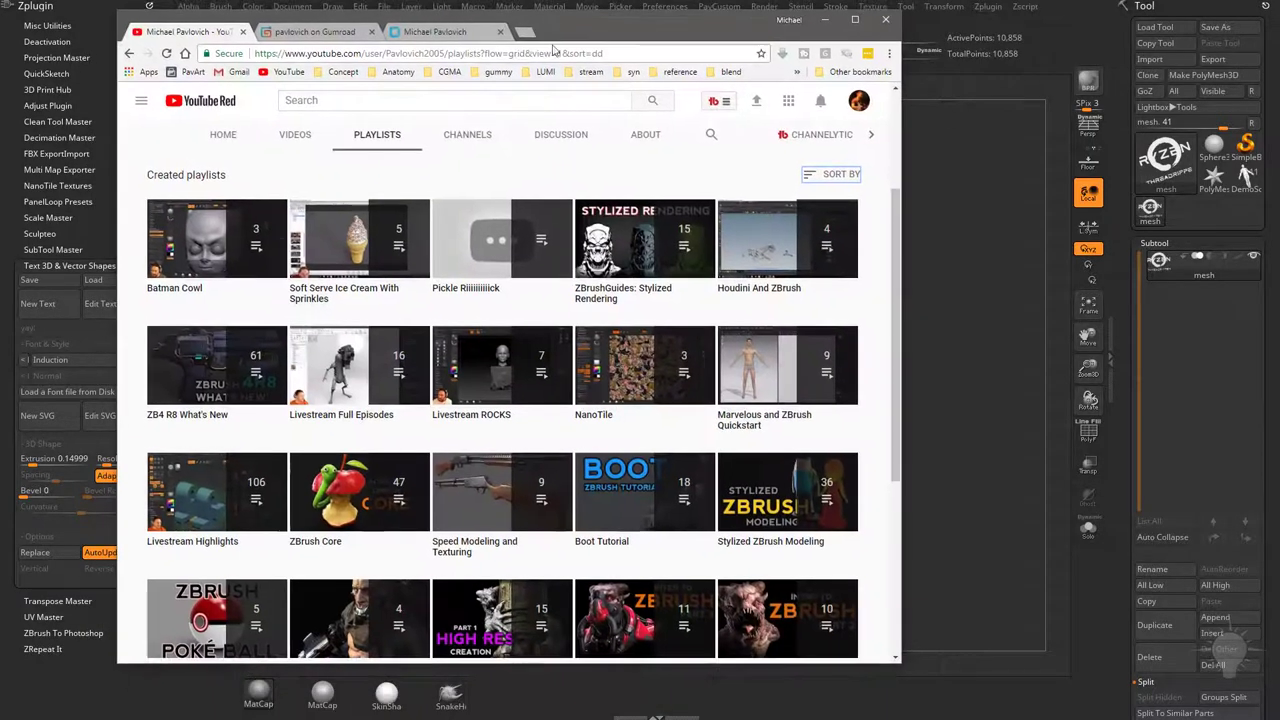
left_click(320, 32)
left_click(435, 32)
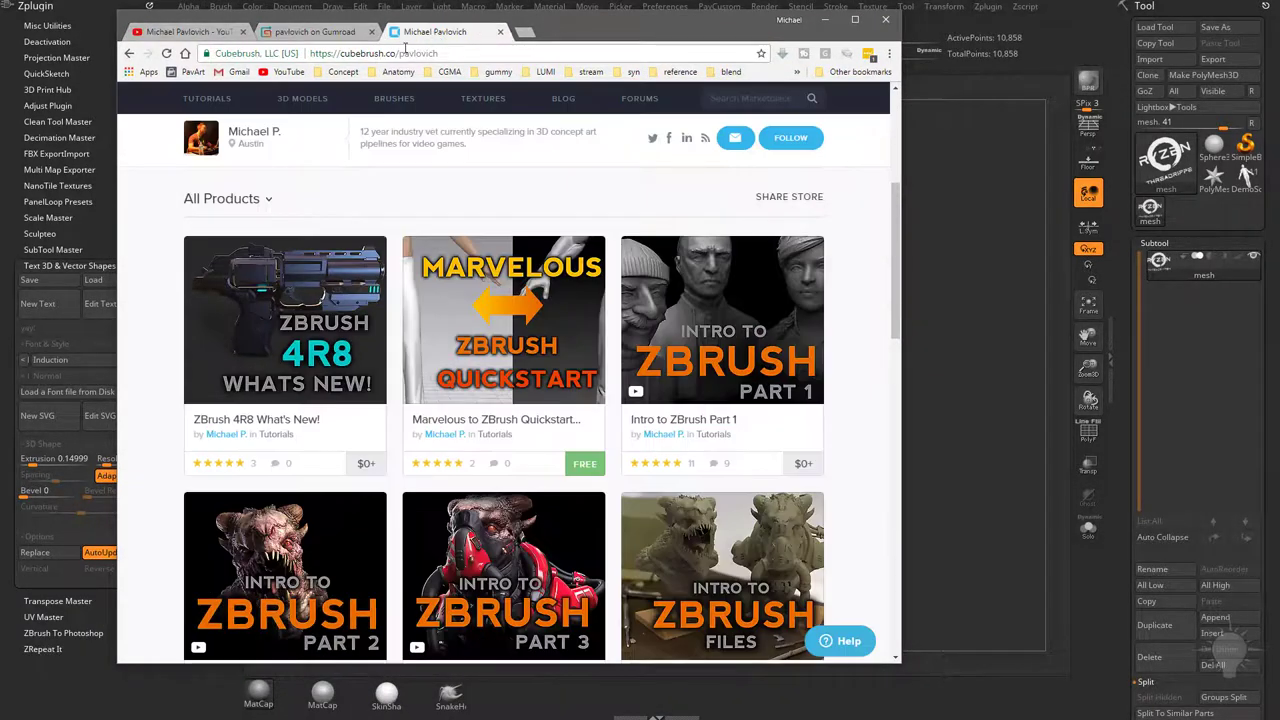
left_click(312, 34)
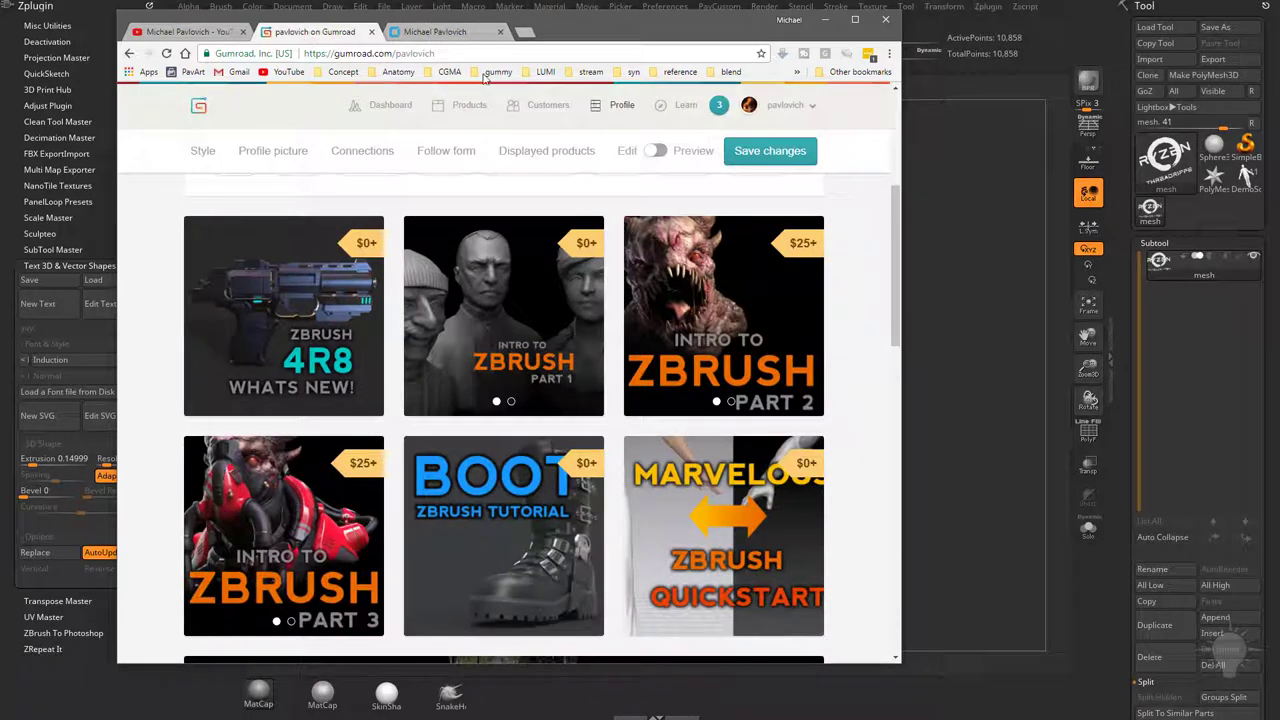
left_click(189, 35)
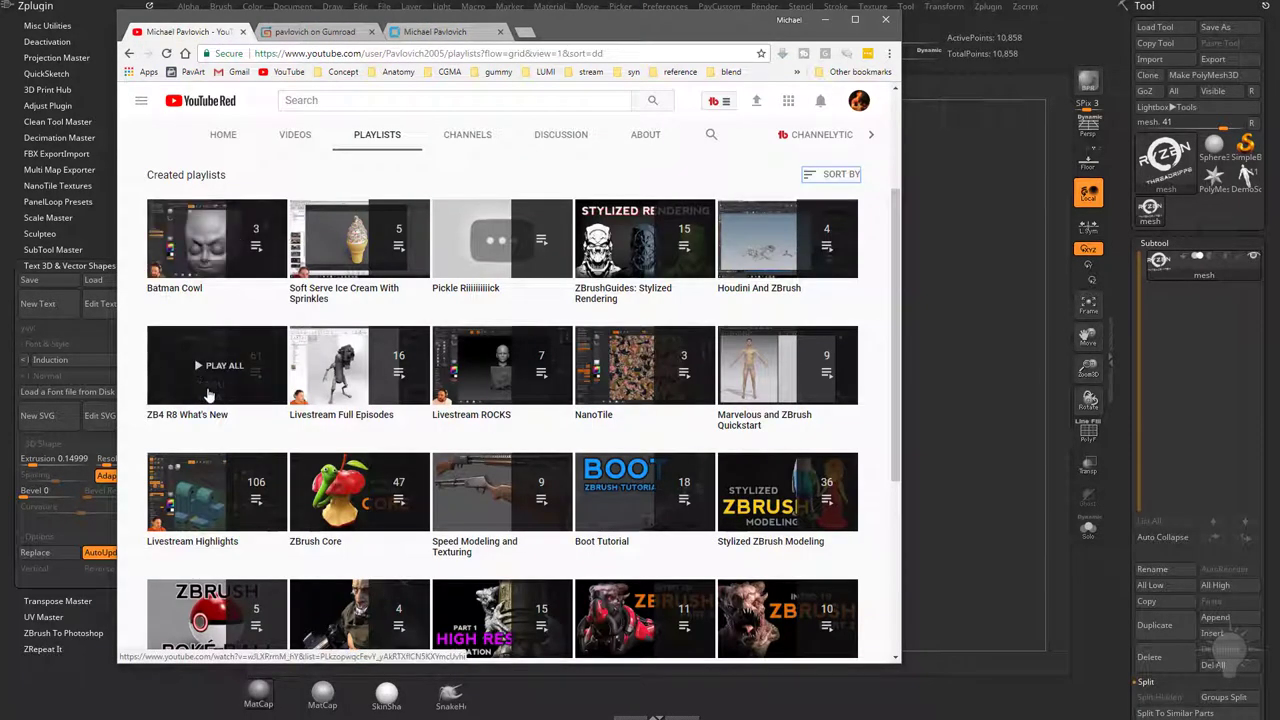
scroll(214, 405, "down", 1)
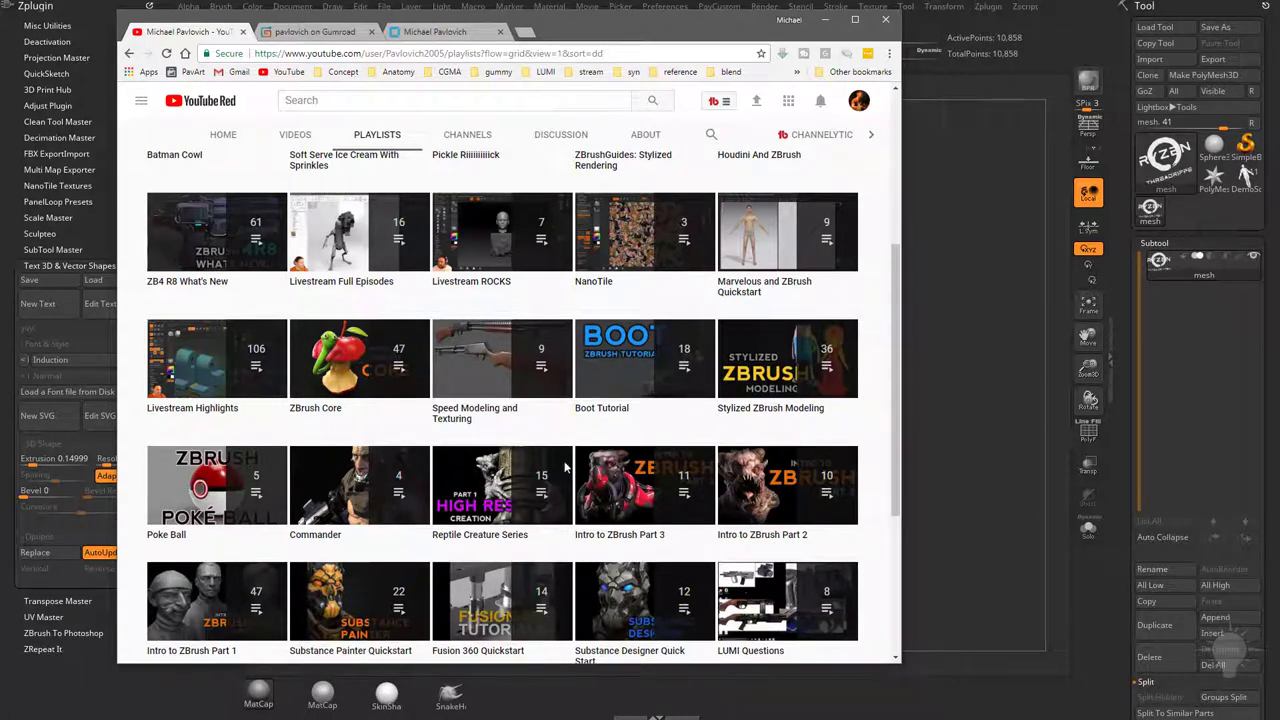
scroll(566, 466, "up", 3)
scroll(410, 484, "down", 5)
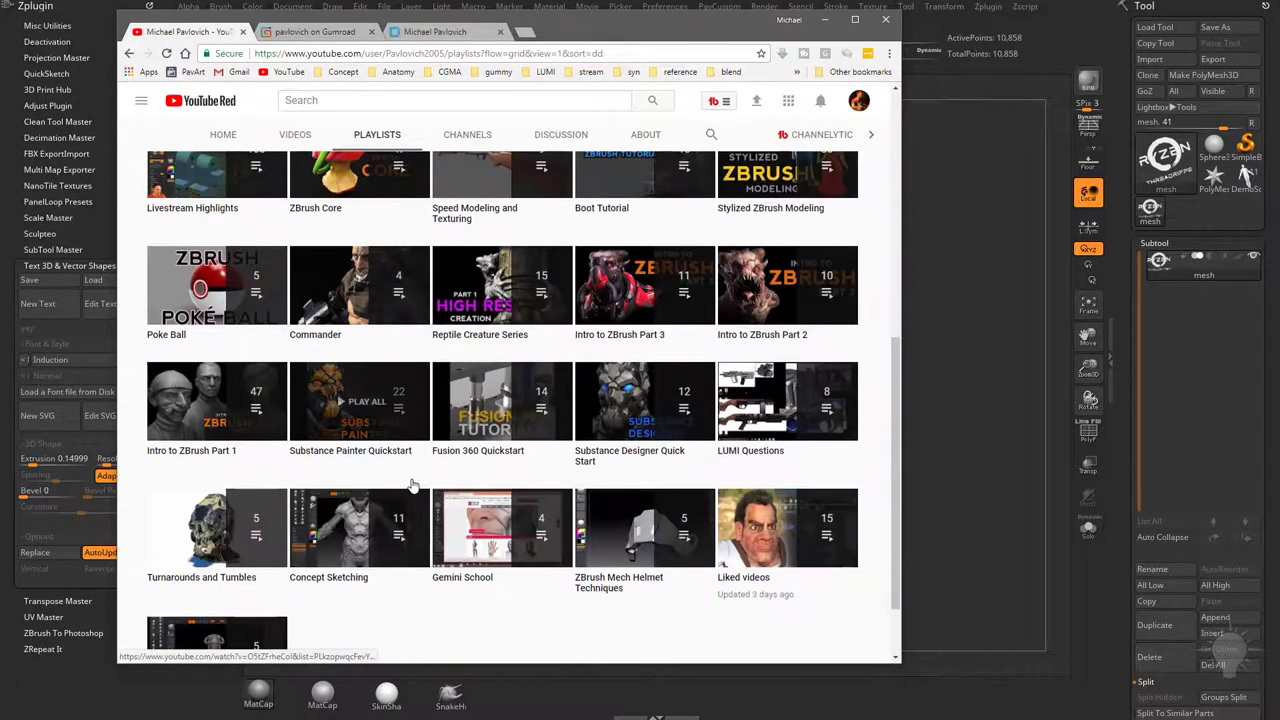
scroll(414, 485, "up", 6)
left_click_drag(572, 34, 0, 40)
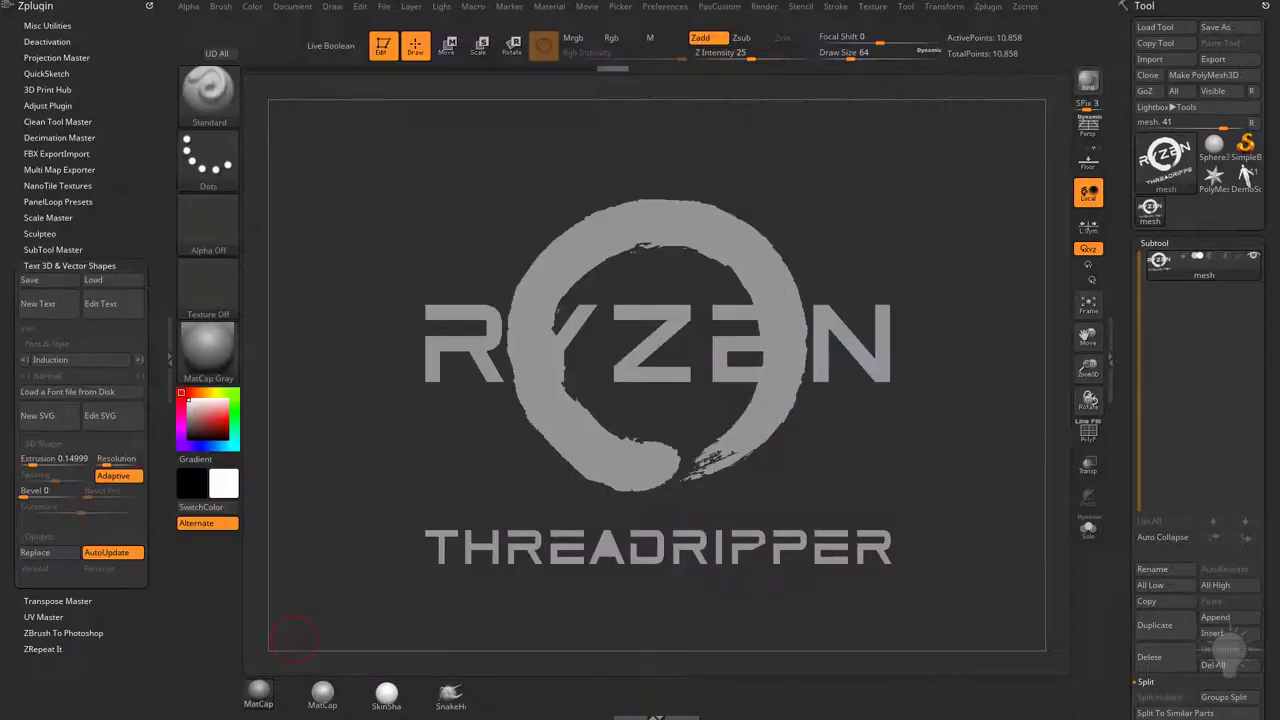
Step: Turn on the PolyFrame display and examine the extruded logo's topology and polygroups from the front, side and back
left_click_drag(748, 210, 1006, 272)
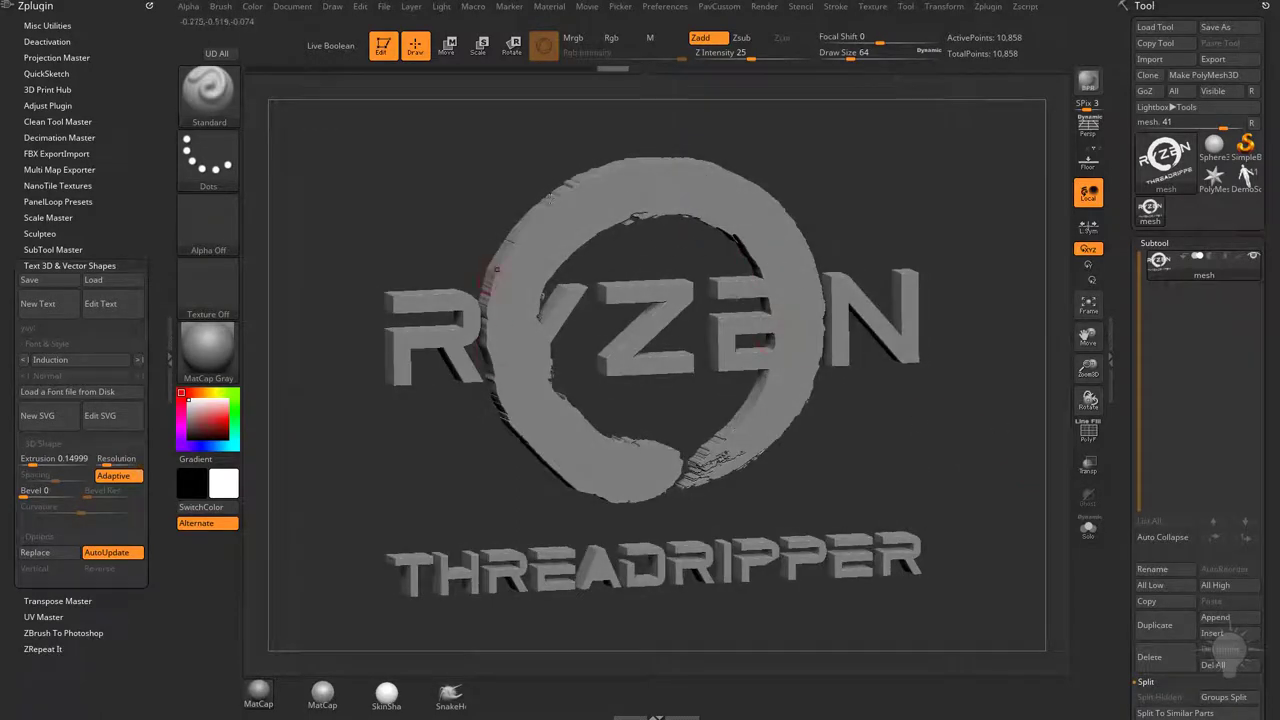
left_click_drag(979, 405, 869, 374)
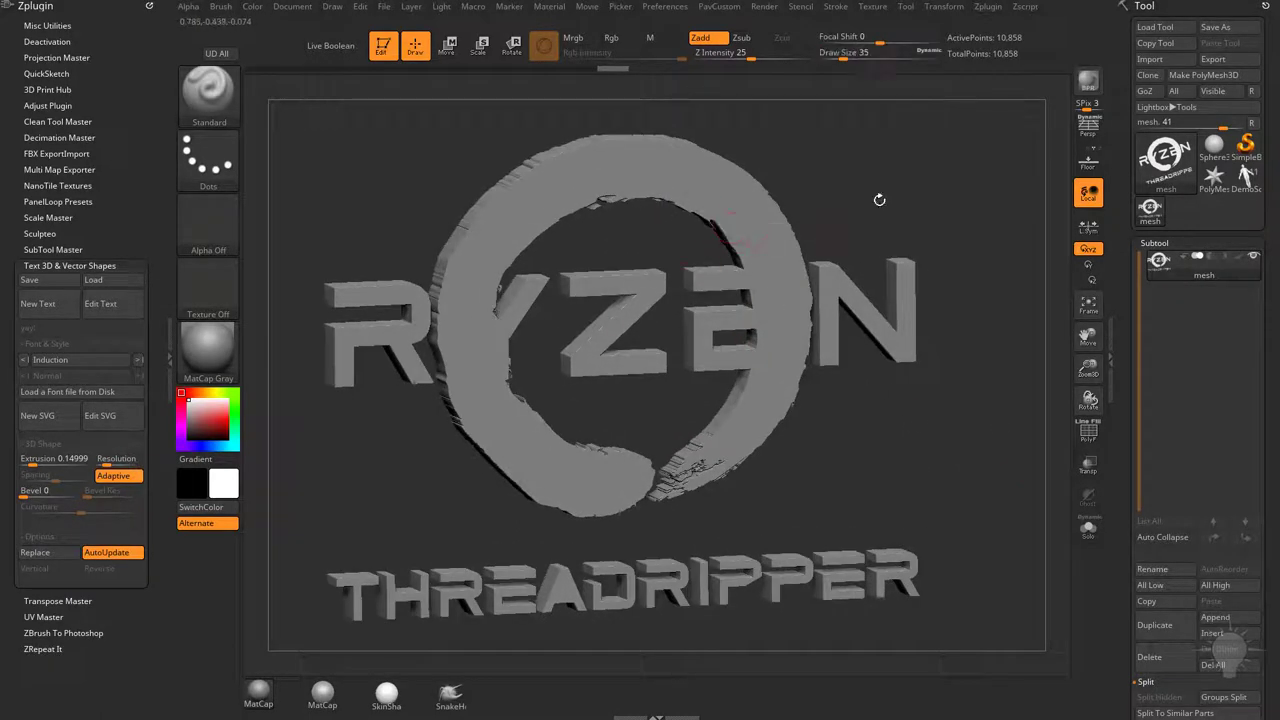
left_click_drag(879, 200, 963, 206, "alt")
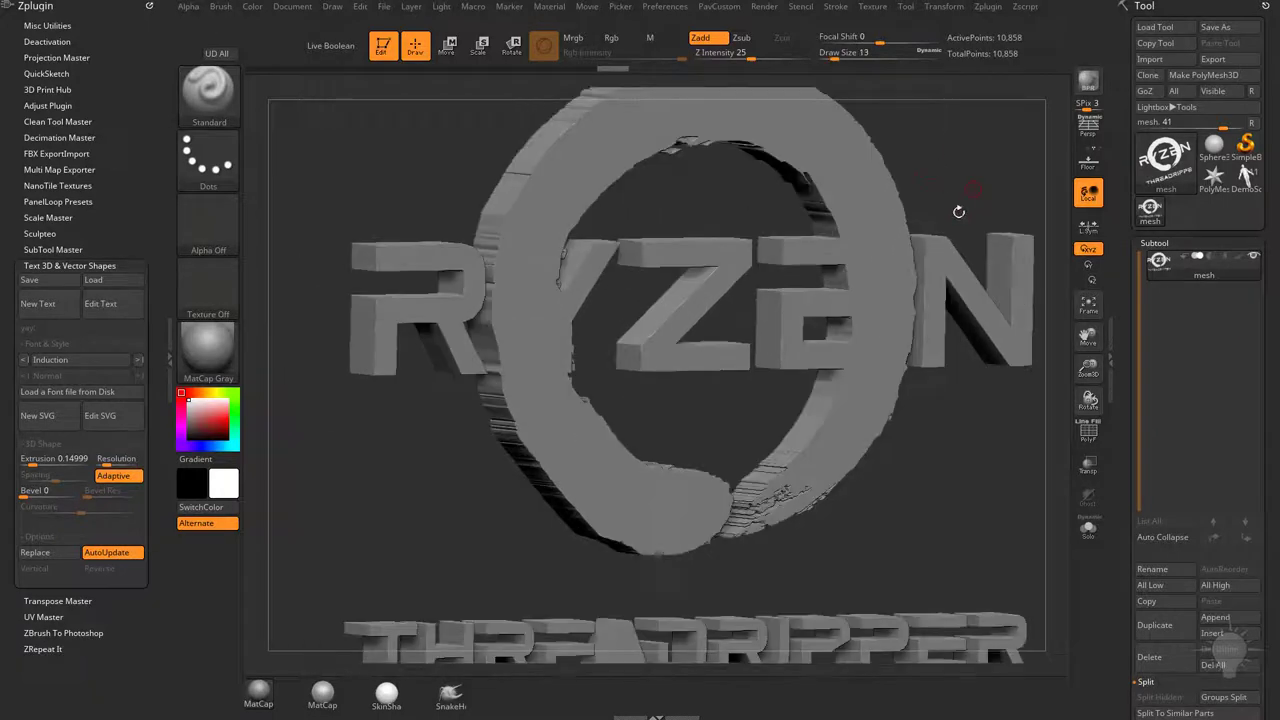
left_click(1088, 430)
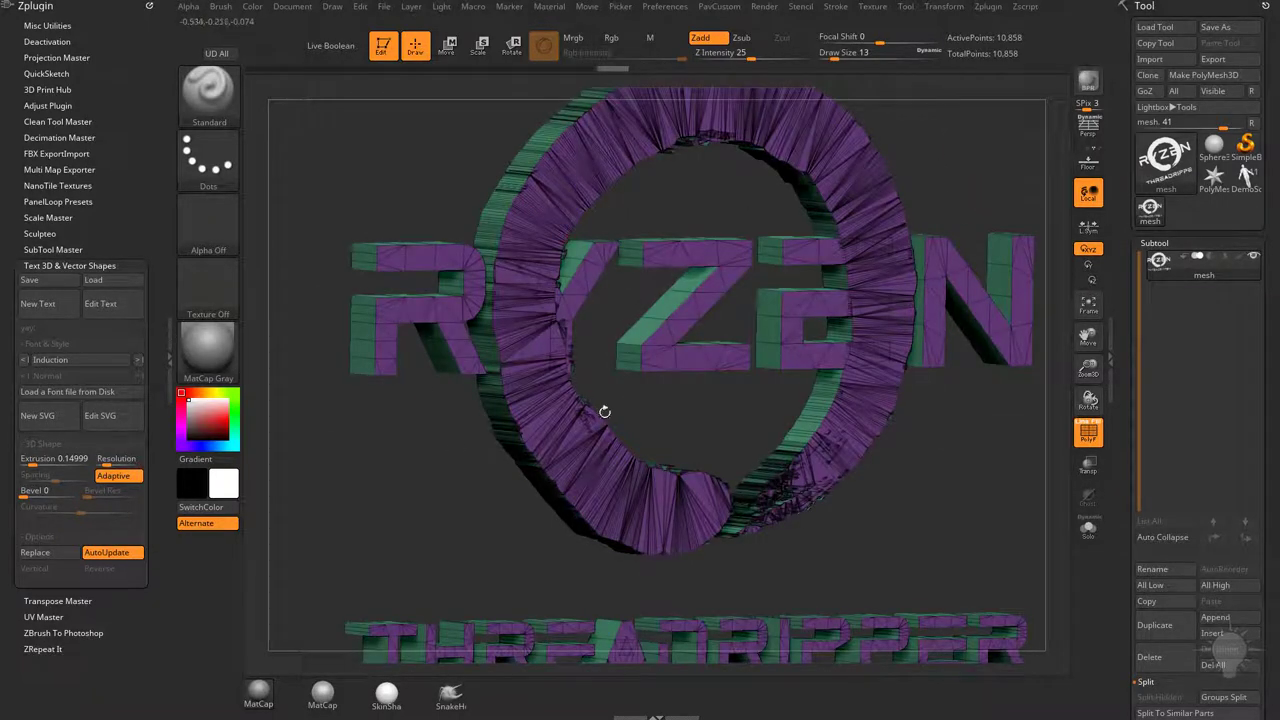
mouse_move(1017, 451)
left_mouse_down()
mouse_move(1043, 468)
mouse_move(1034, 463)
left_mouse_up()
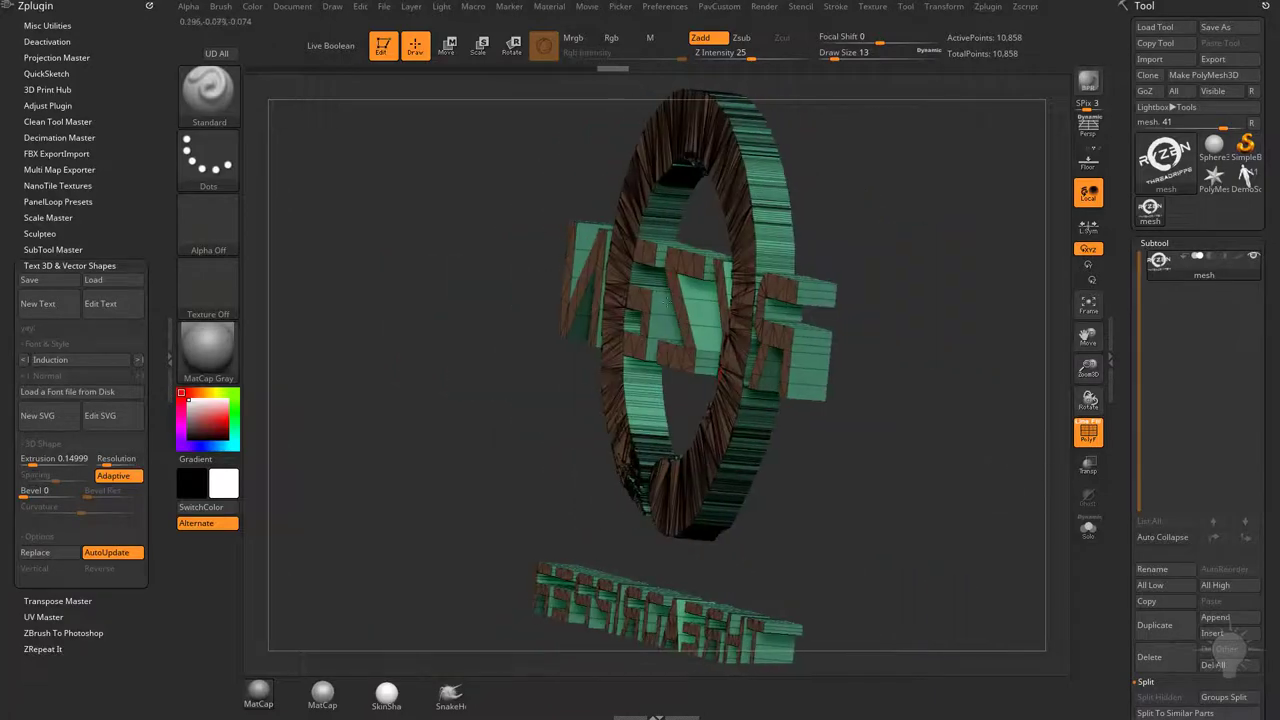
left_click_drag(817, 229, 772, 244)
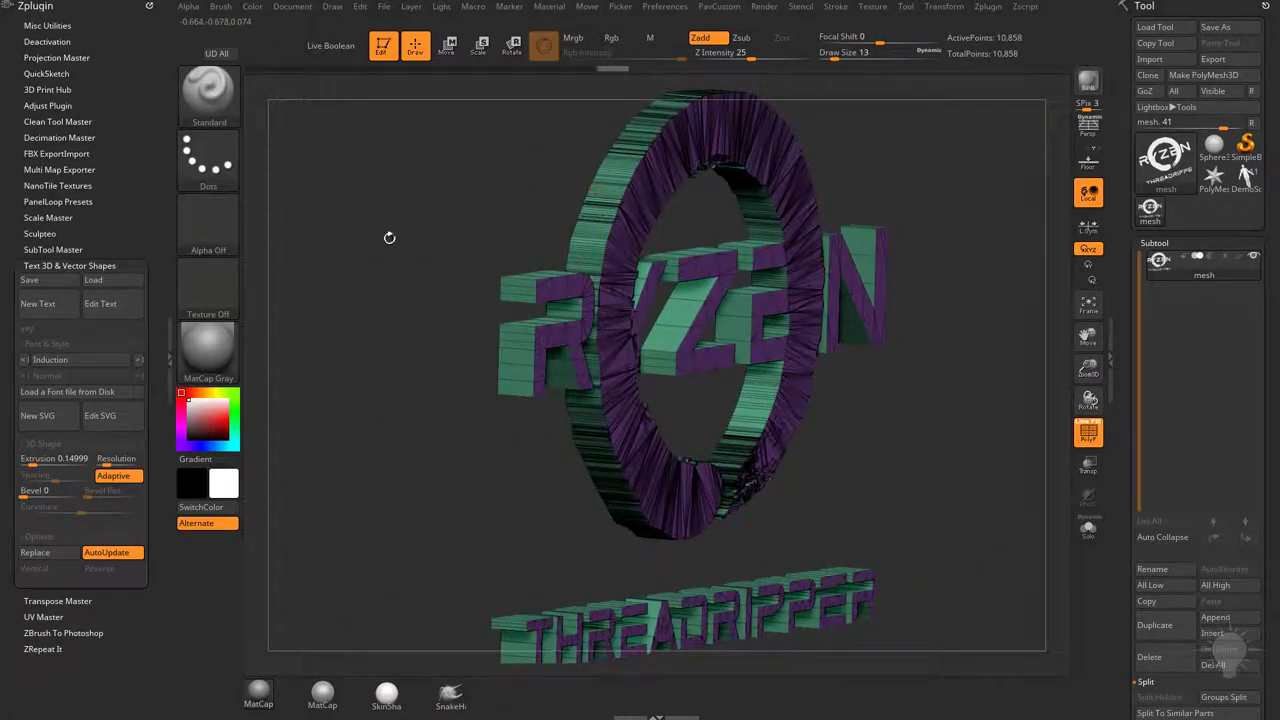
left_click_drag(389, 237, 343, 290)
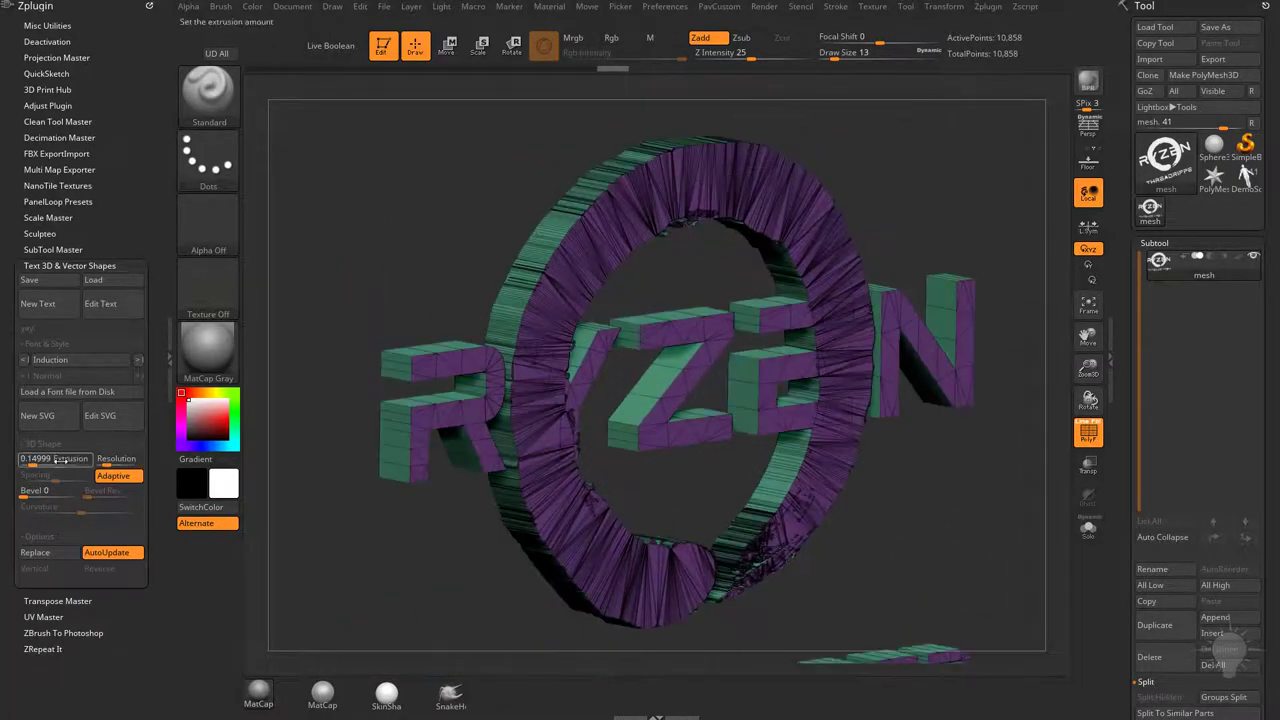
Step: Try an extrusion of about 0.35 on the logo, then set it to 0.16494
left_click_drag(36, 463, 44, 459)
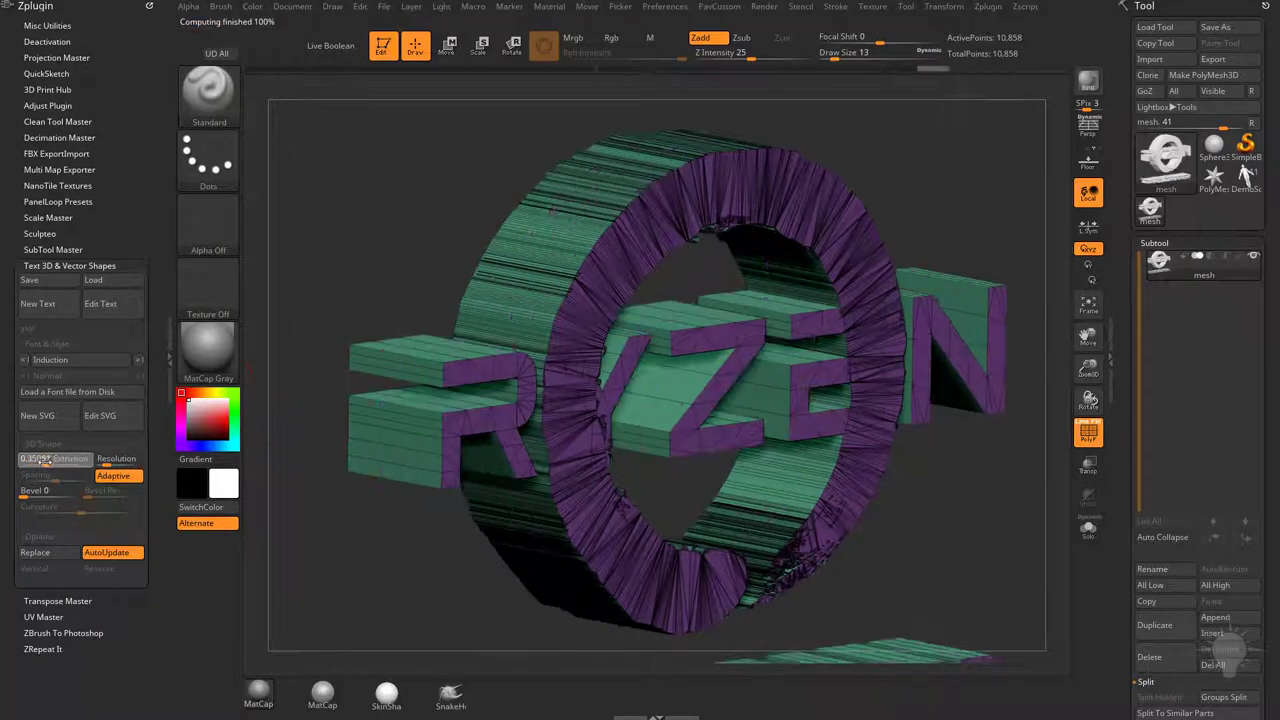
key("Return")
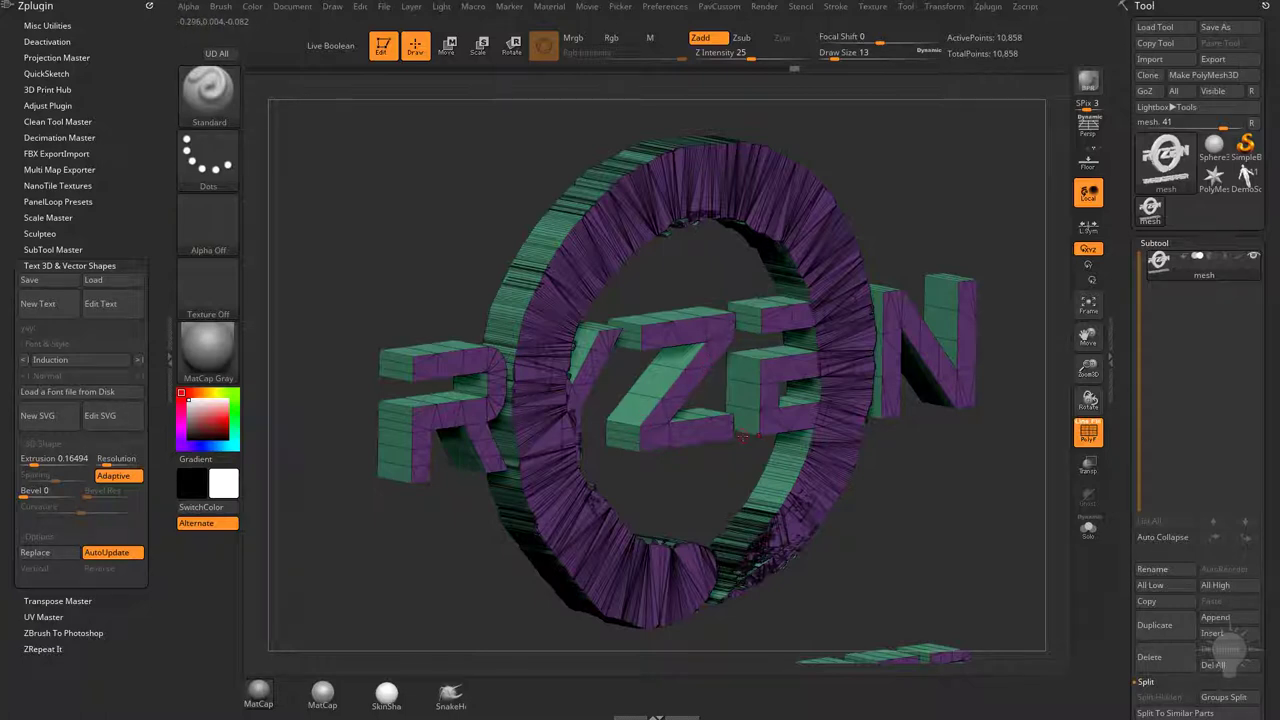
left_click(115, 477)
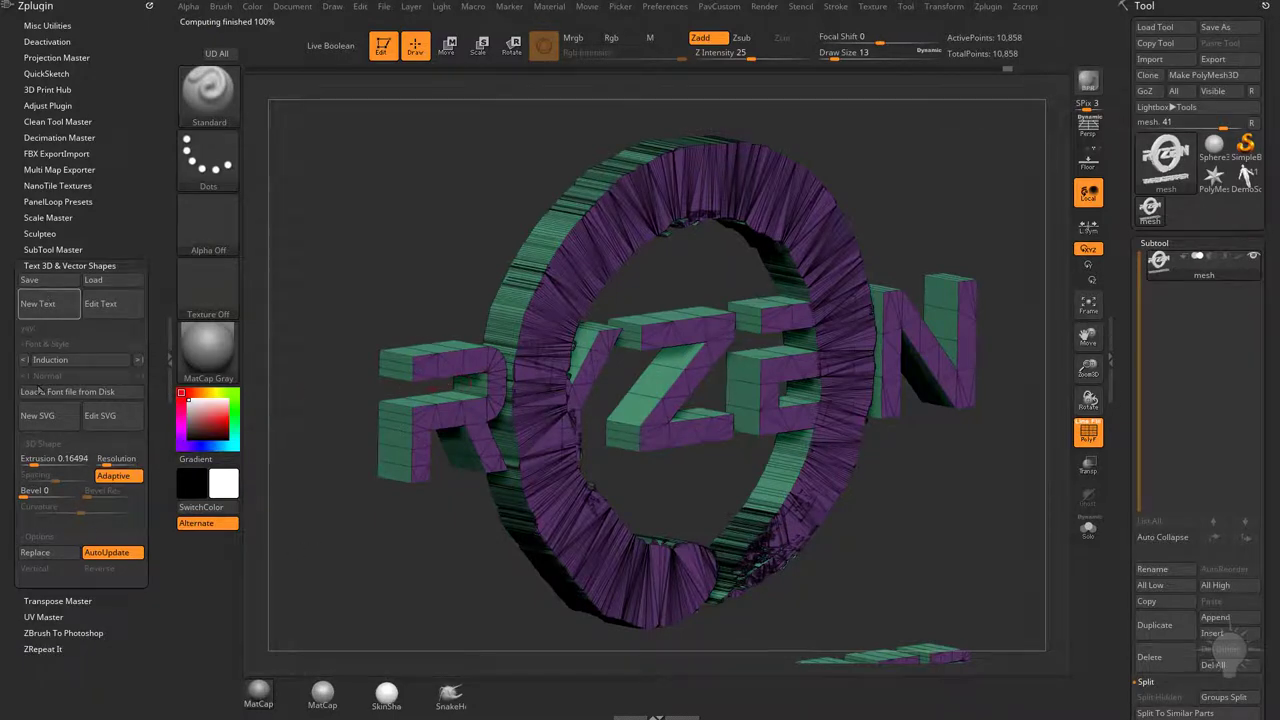
Step: Set the logo's bevel to 5 and look closely at the beveled edges of the letter R
left_click(28, 491)
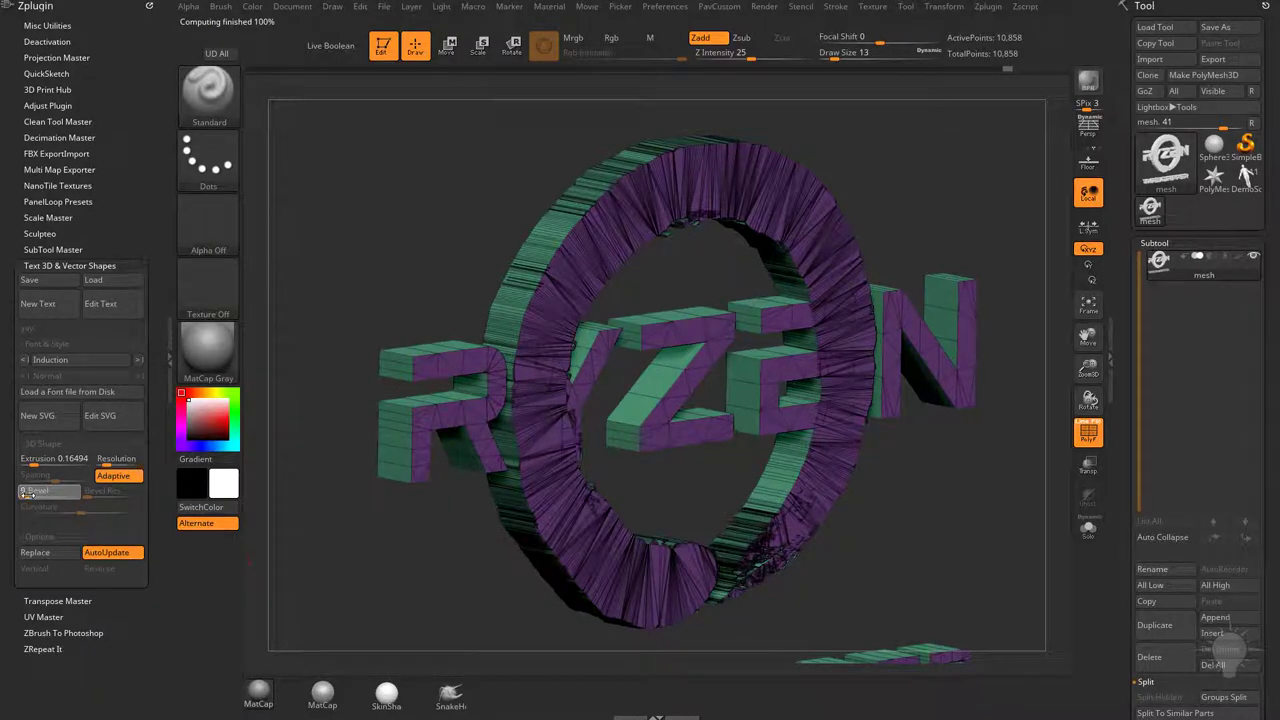
type("9")
key("Return")
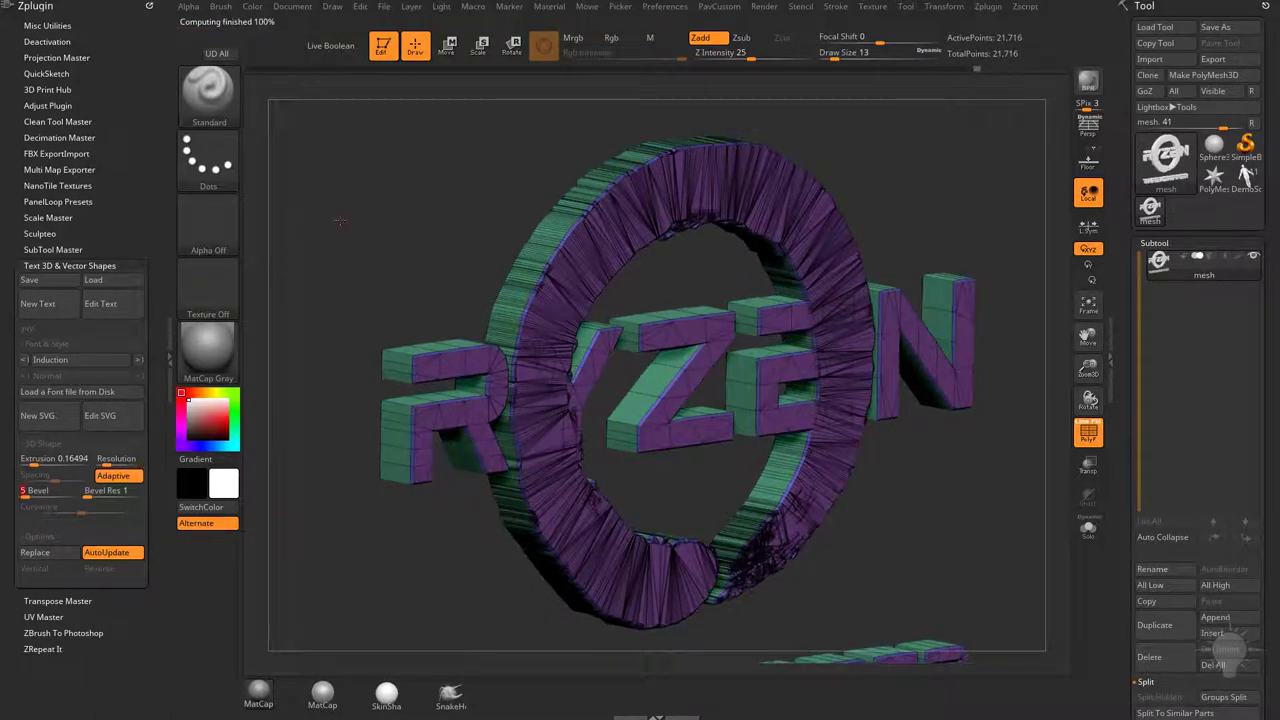
left_click_drag(340, 221, 470, 130, "alt")
Step: Set the bevel resolution to 5 and try bevel curvatures of 0.76331 and -0.78698
left_click(98, 495)
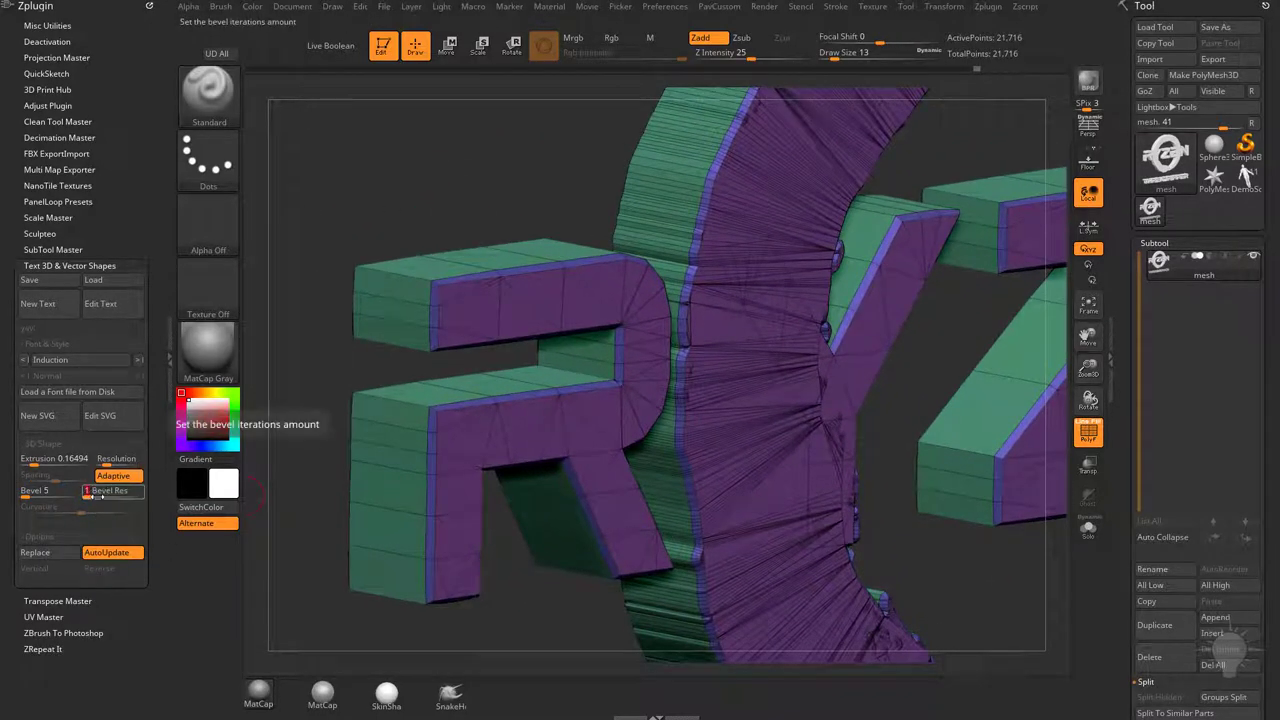
key("Return")
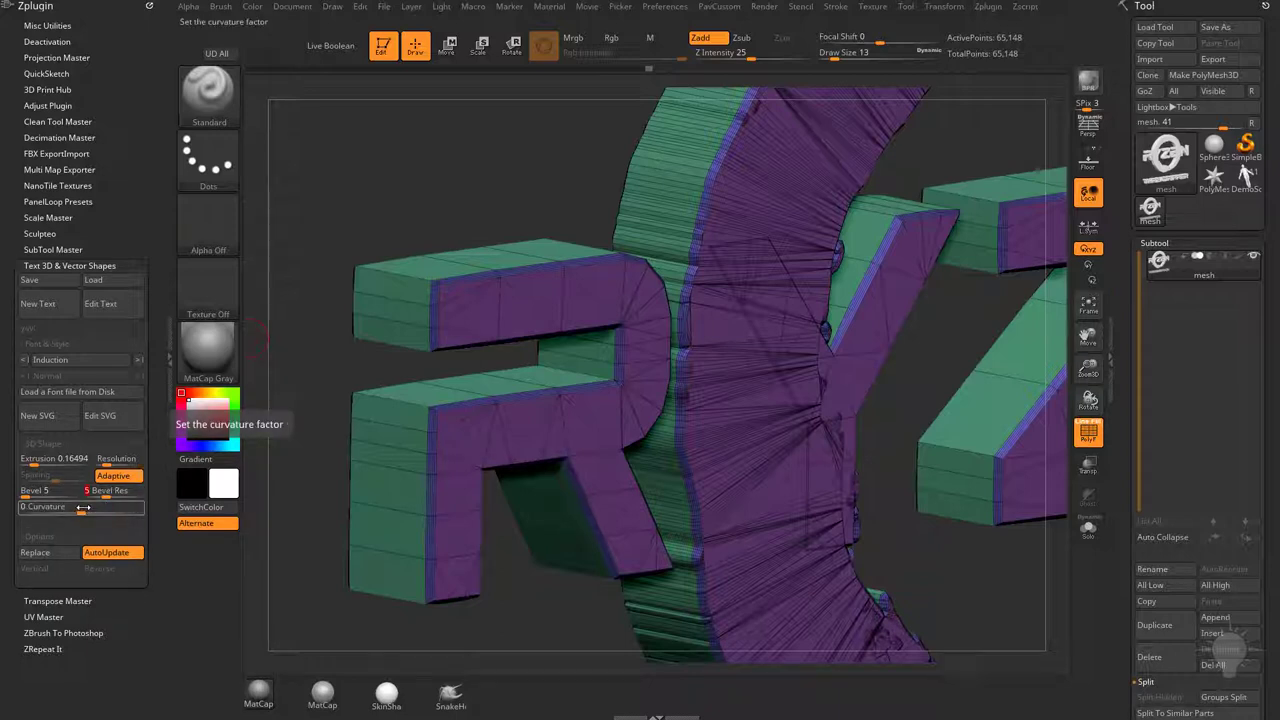
left_click_drag(83, 507, 125, 507)
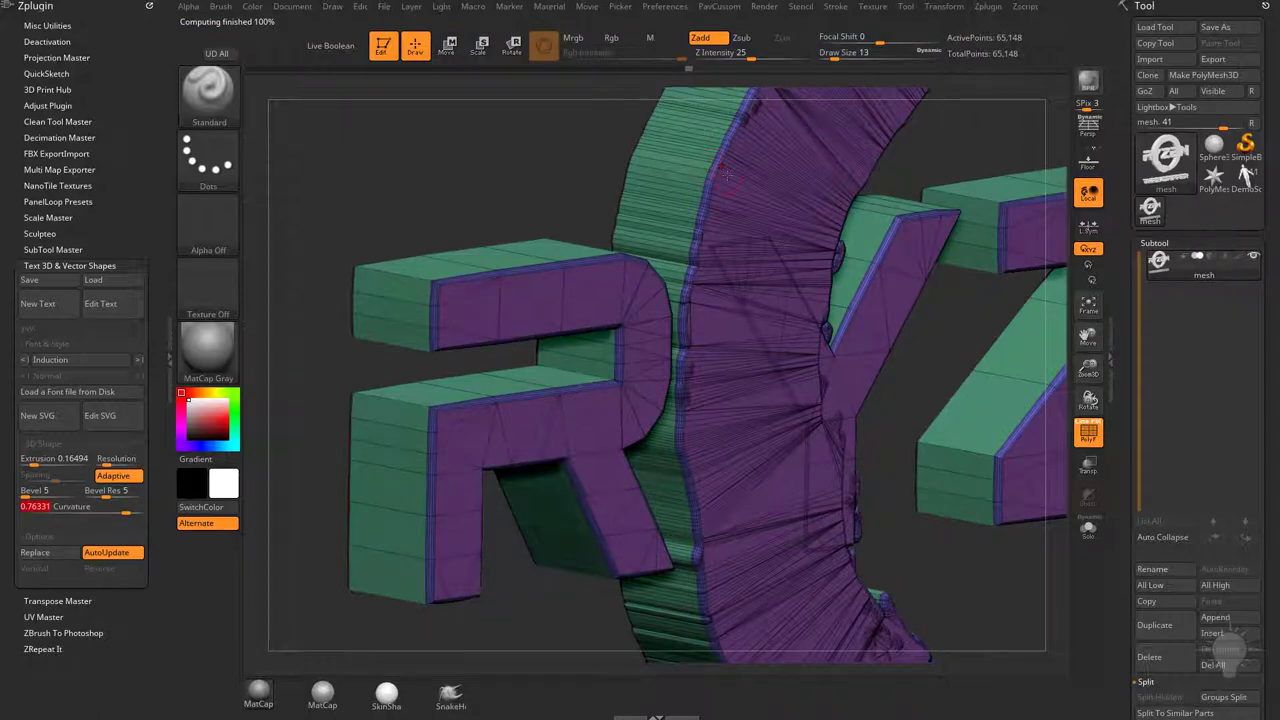
left_click_drag(81, 512, 35, 511)
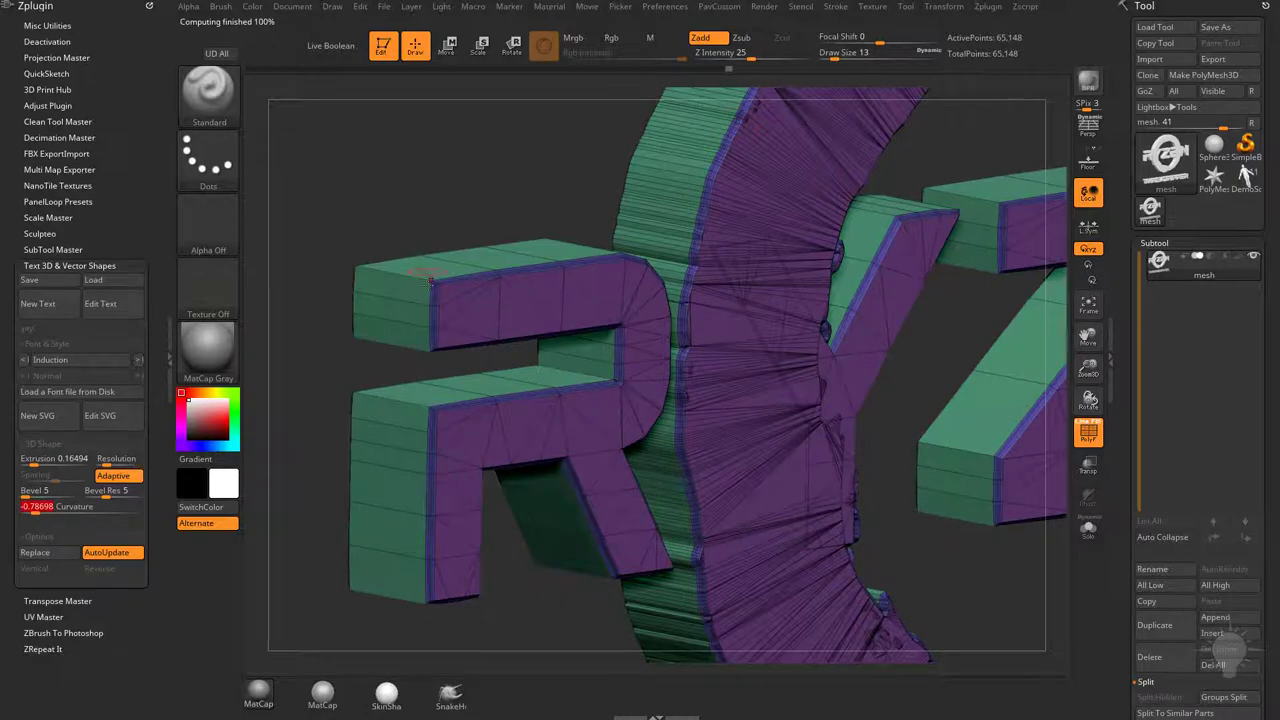
left_click_drag(435, 219, 405, 338)
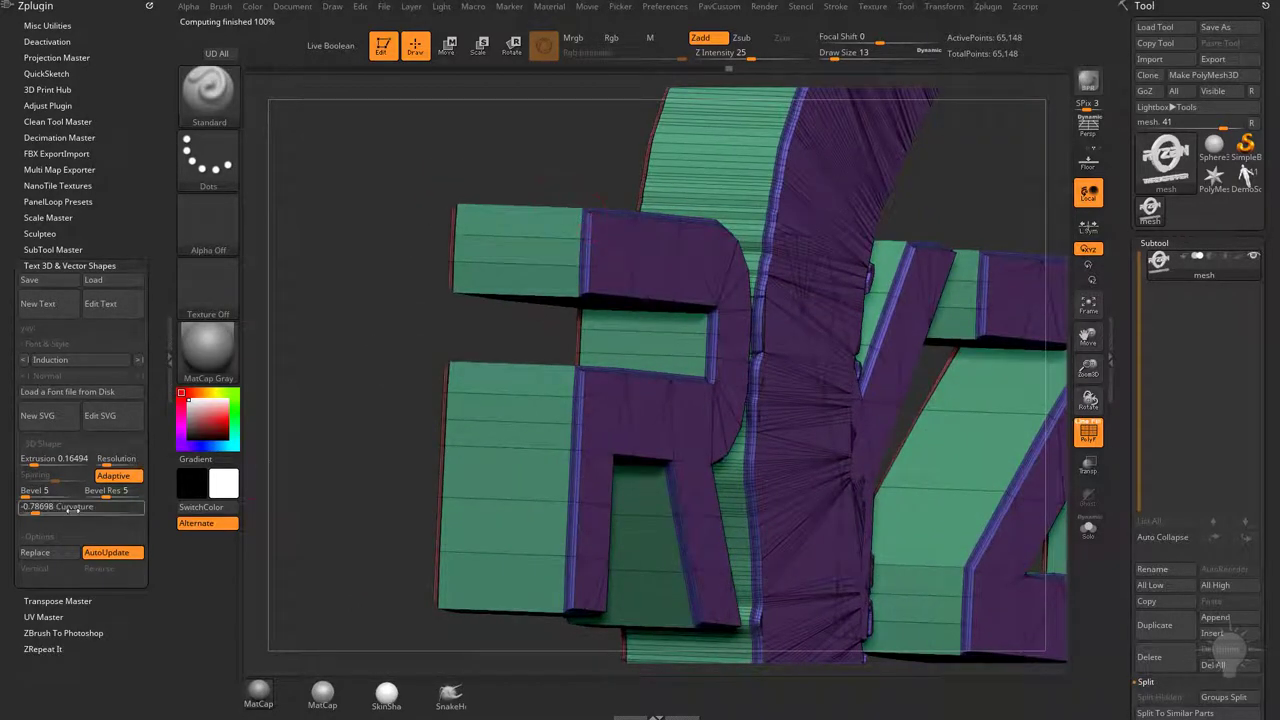
Step: Set the logo's bevel resolution to 1 and return to a front view of the whole logo
left_click_drag(103, 495, 90, 494)
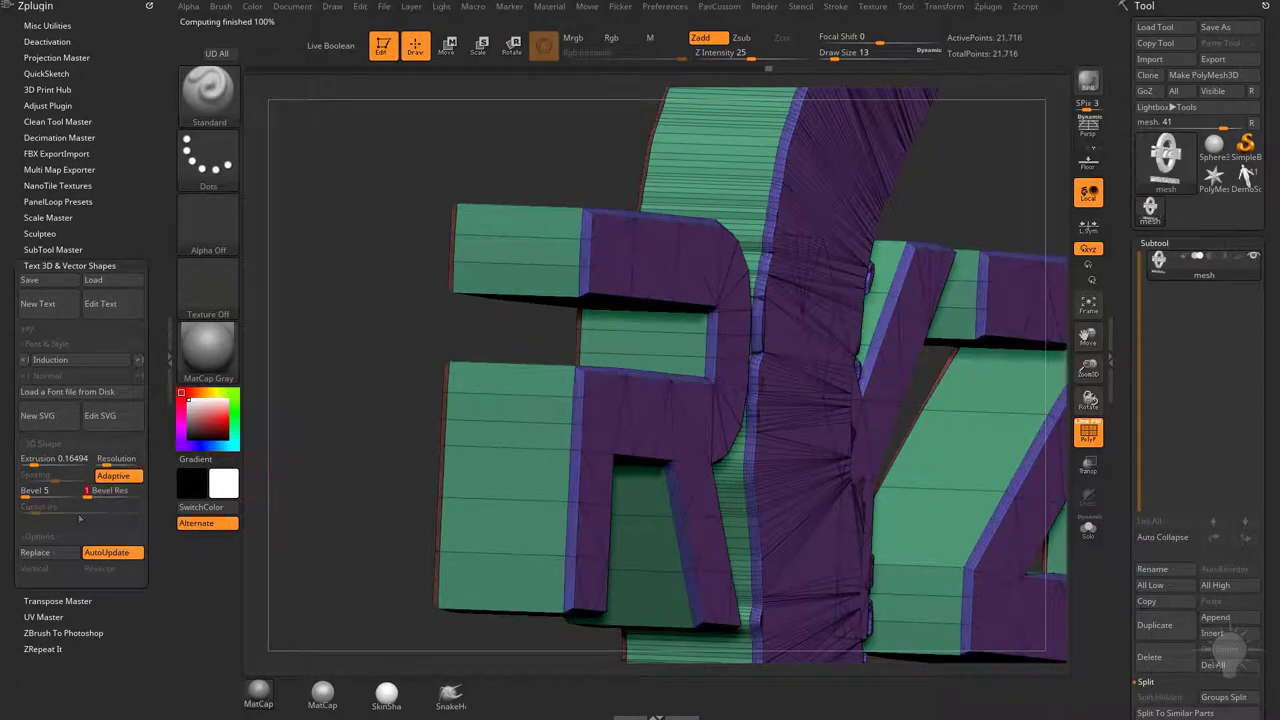
left_click_drag(371, 406, 382, 392)
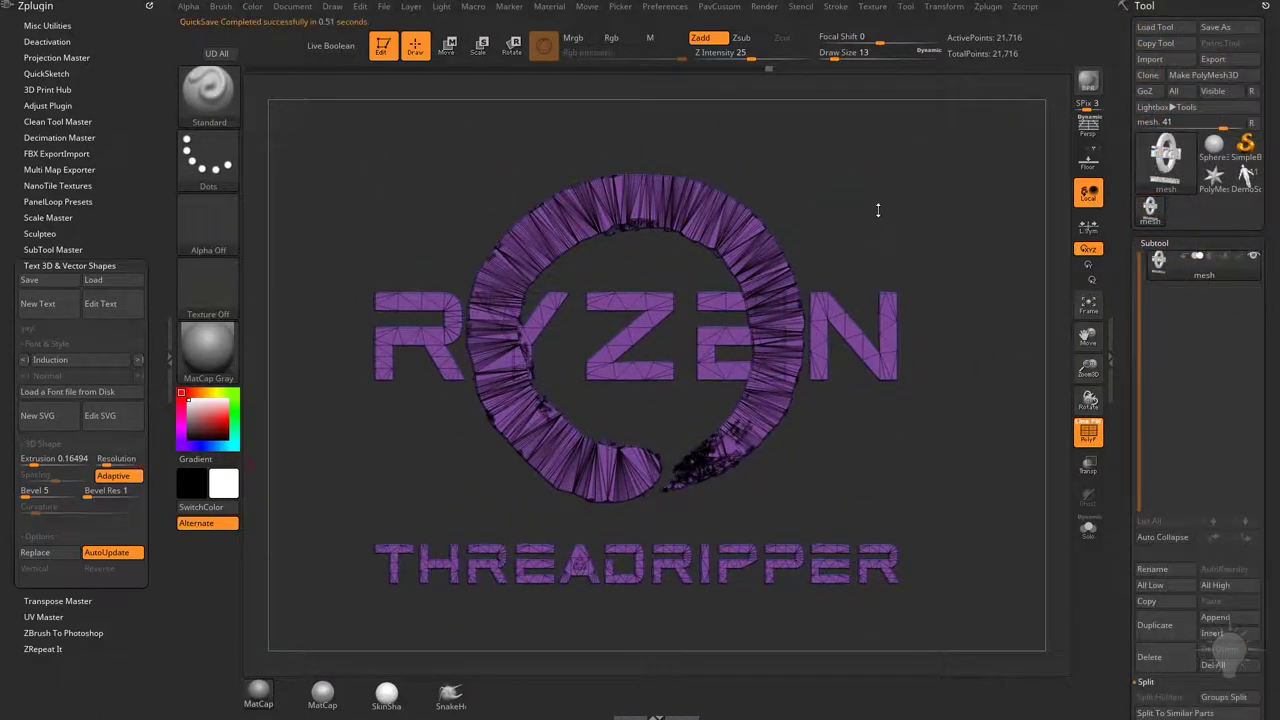
Step: Isolate the brushstroke ring by showing only a patch of its upper edge and growing visibility to the whole connected piece with Grow All
left_click_drag(877, 209, 946, 172)
left_click_drag(853, 205, 506, 260)
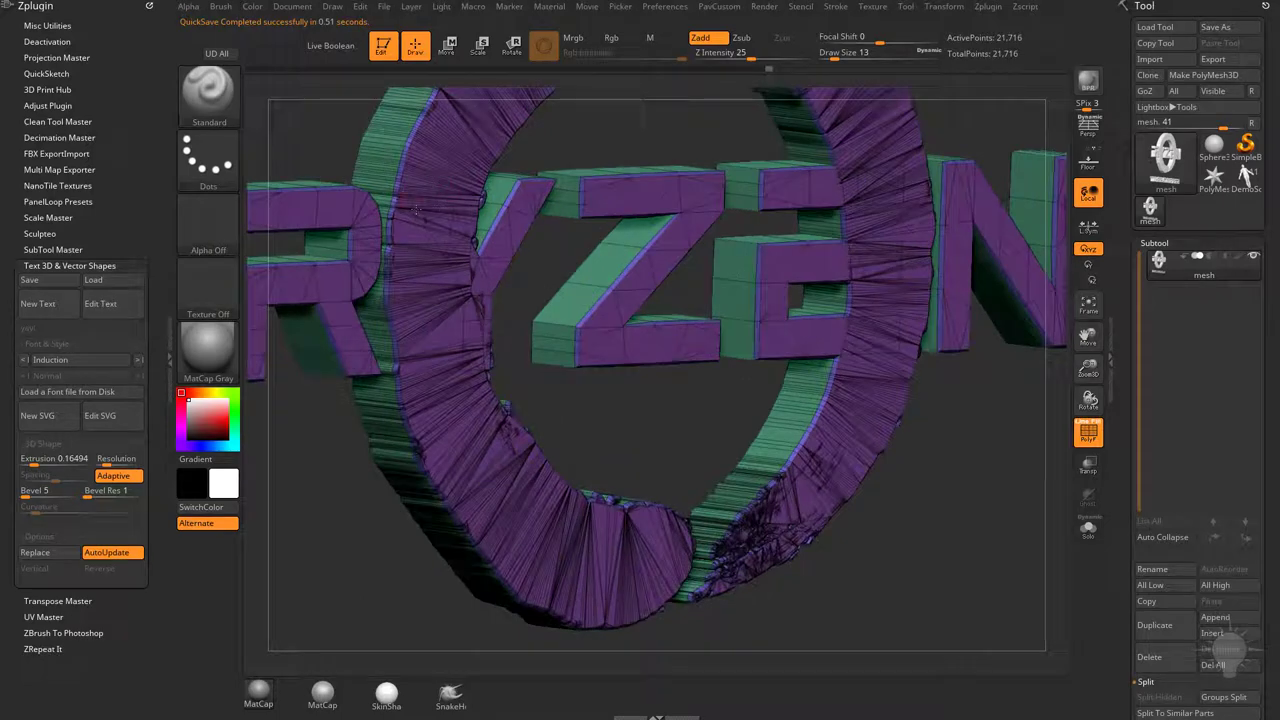
left_click_drag(631, 385, 940, 209)
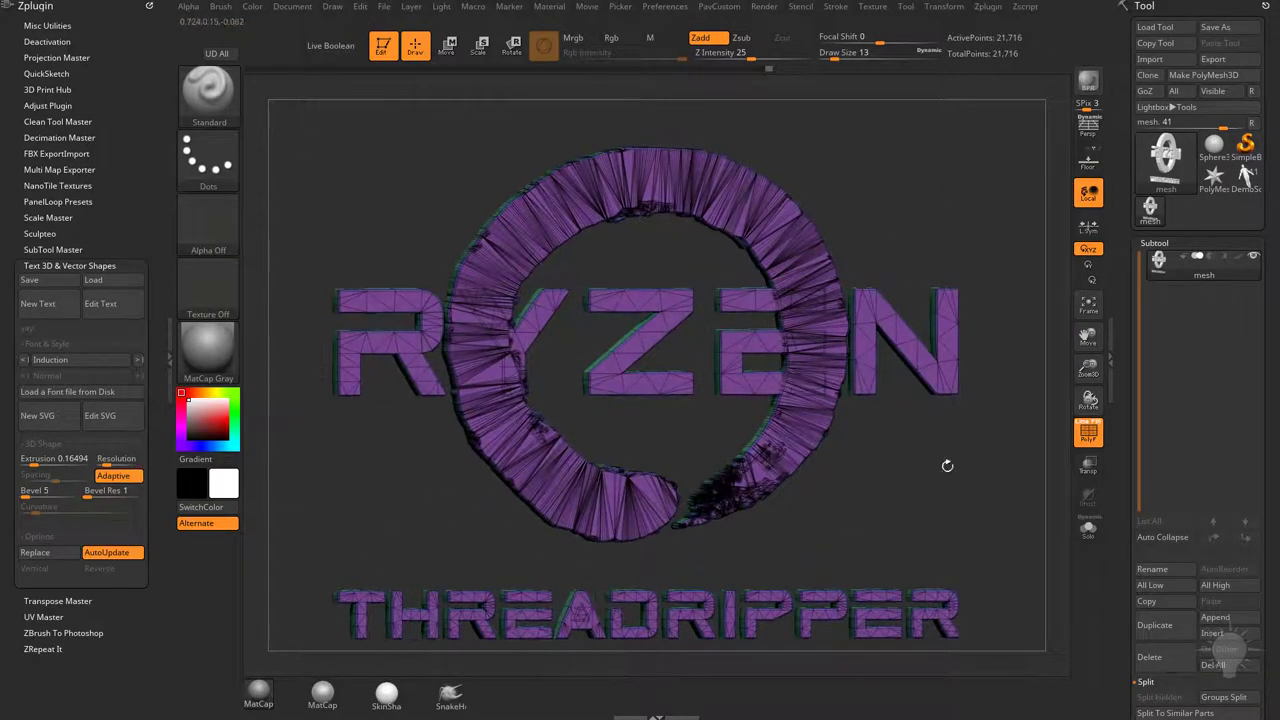
left_click_drag(945, 463, 968, 362, "alt")
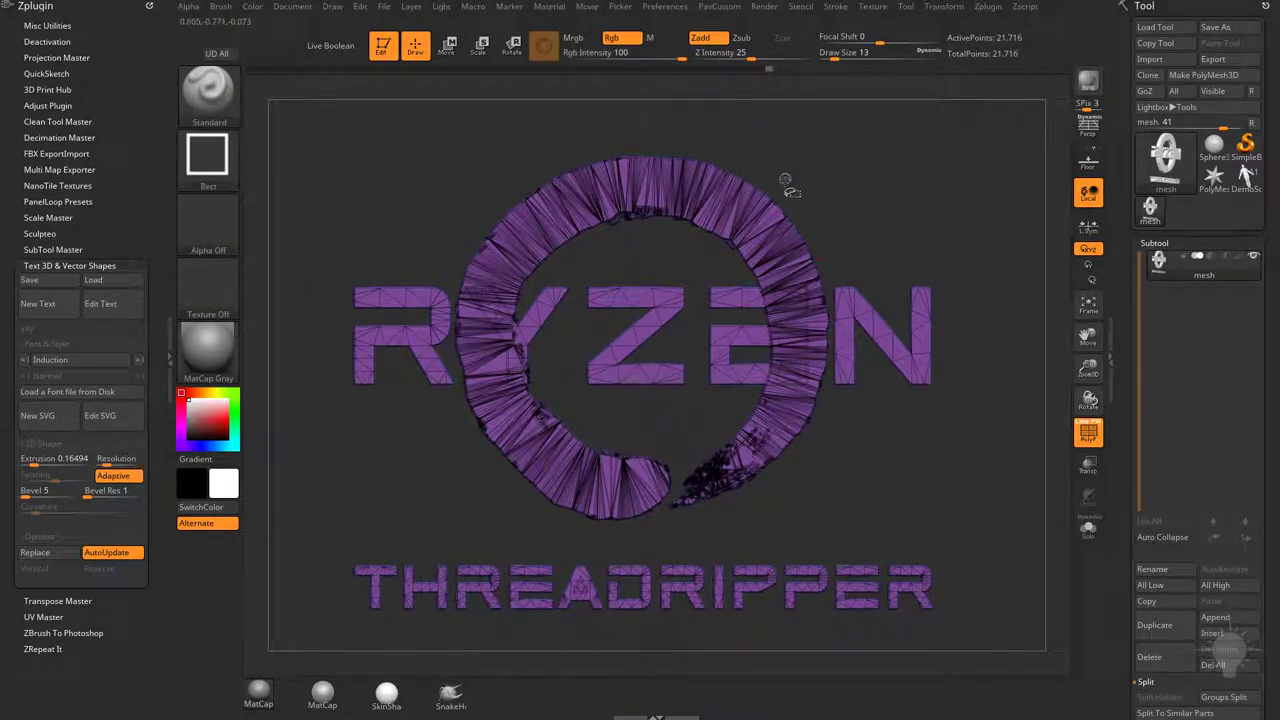
left_click_drag(766, 143, 655, 170, "ctrl+shift")
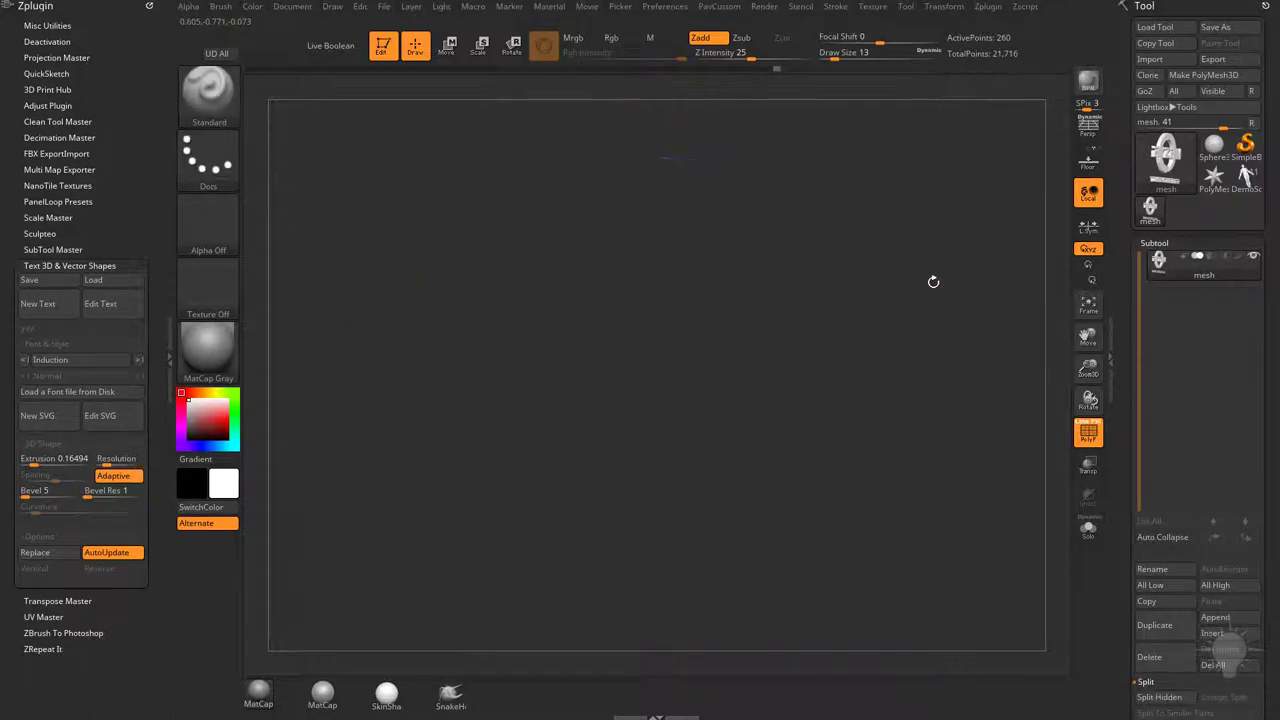
left_click(933, 281, "ctrl+shift")
scroll(1208, 422, "down", 10)
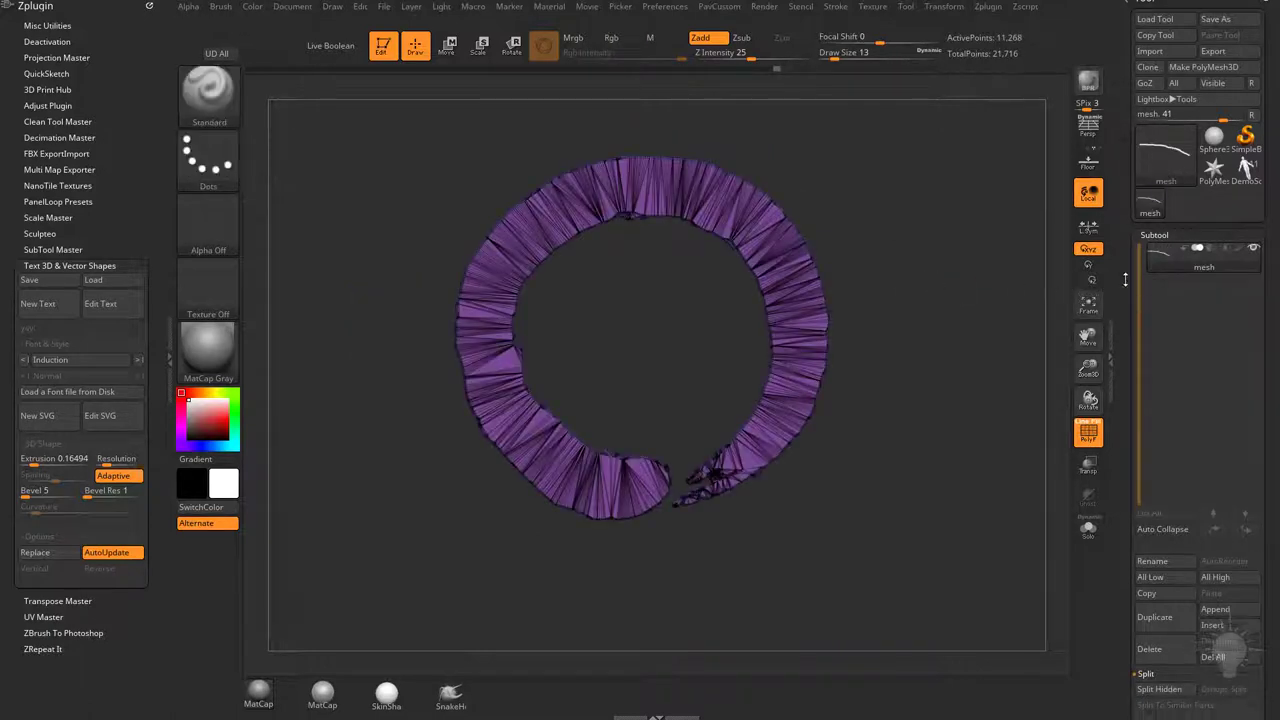
key("shift")
left_click(1156, 400)
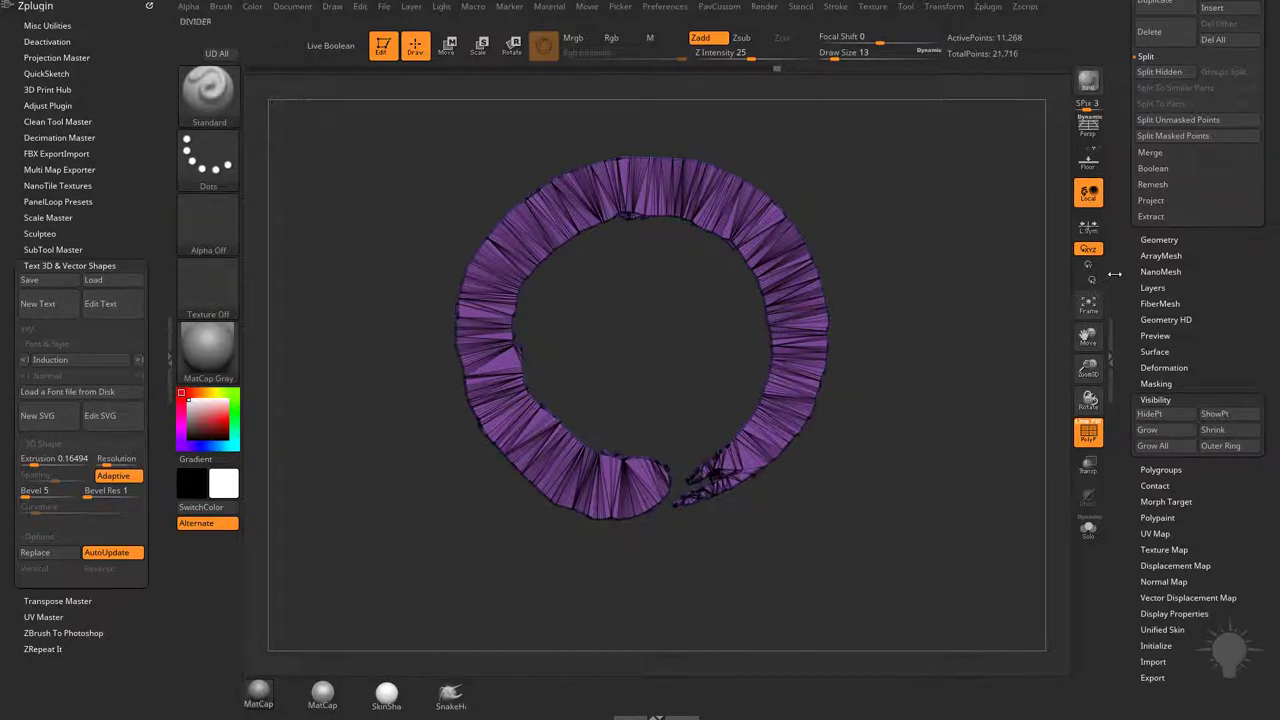
Step: Split the hidden lettering off the brushstroke ring into its own subtool
scroll(1136, 528, "up", 10)
left_click_drag(819, 244, 885, 303)
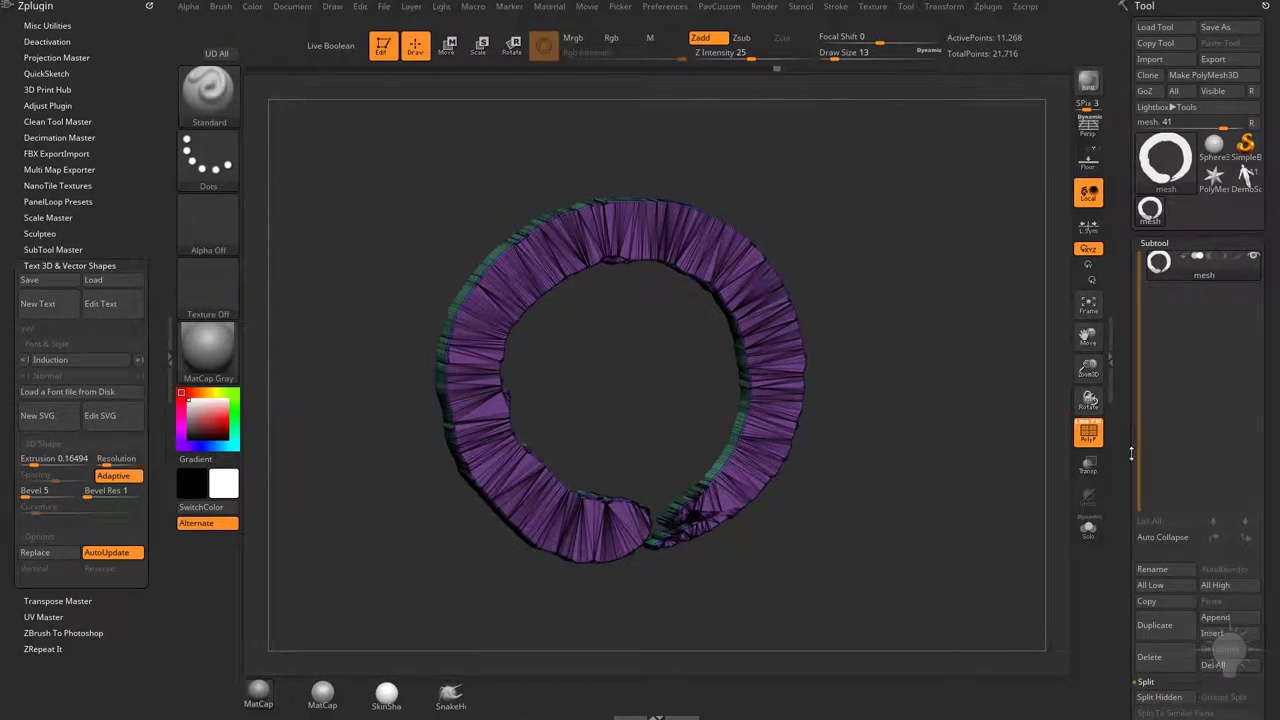
scroll(1131, 453, "down", 3)
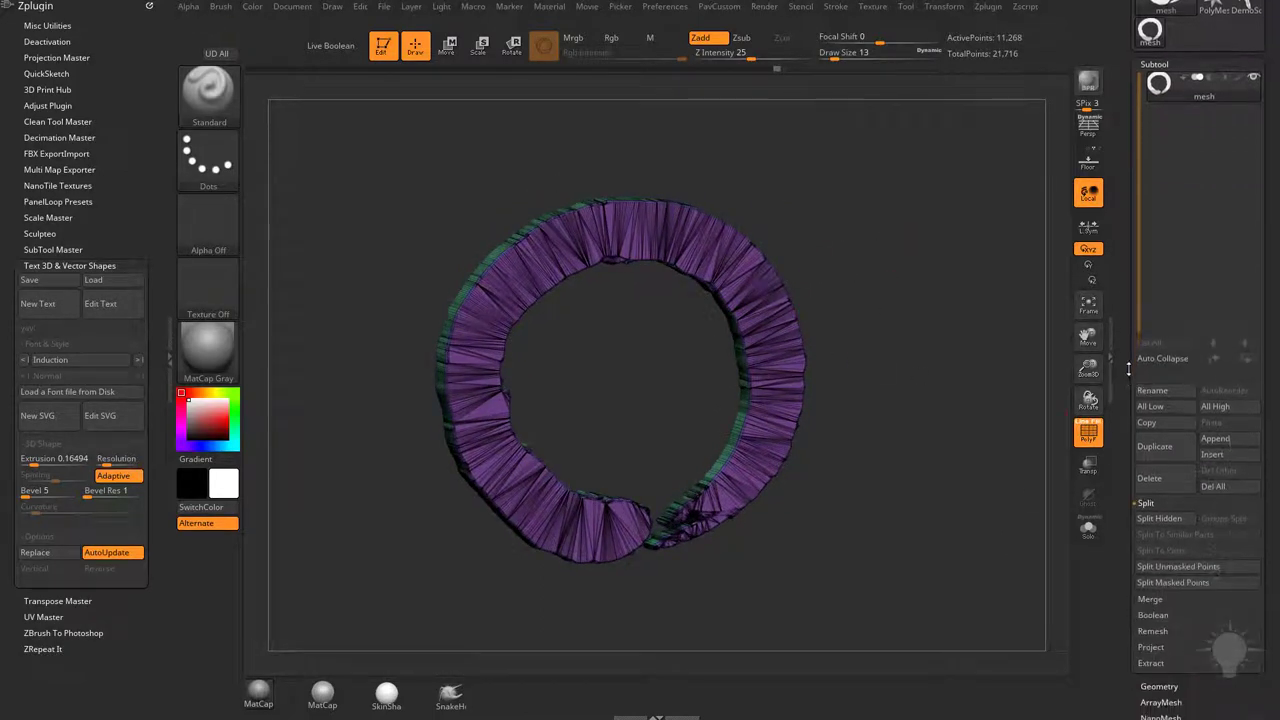
left_click(1159, 519)
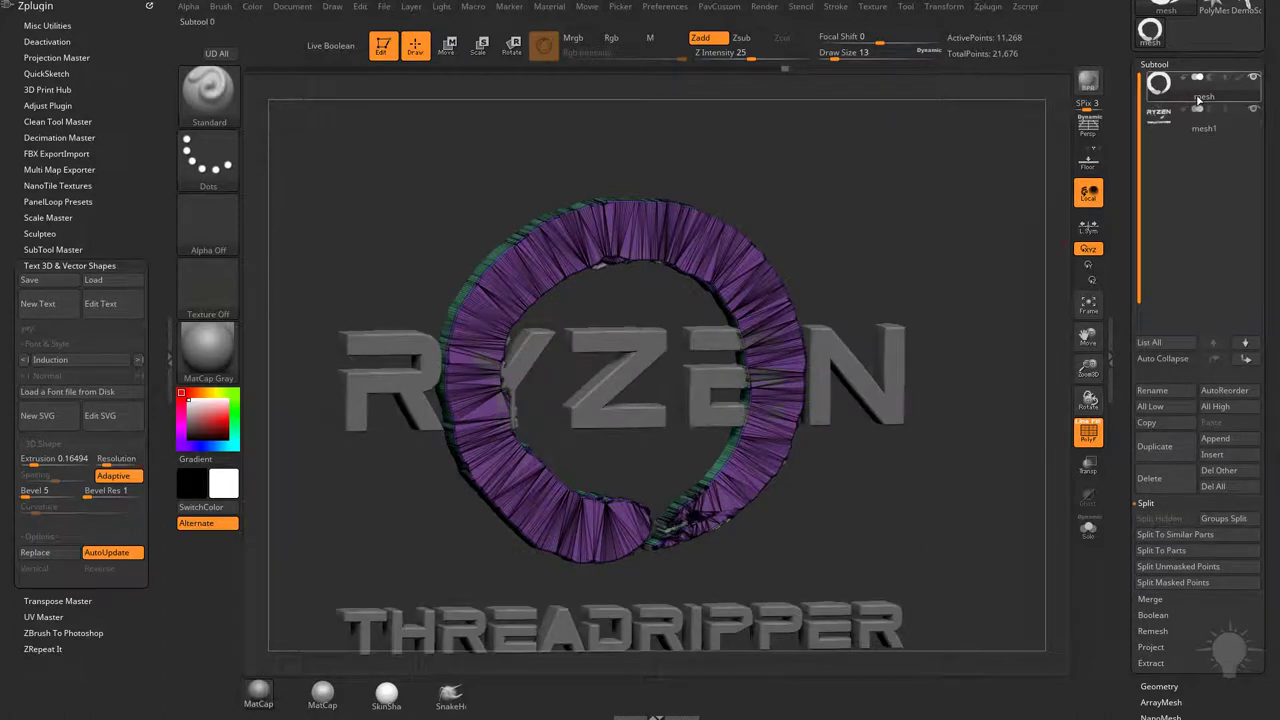
Step: Make the lettering the active subtool, show it alone with Solo, and examine the ring fragments among the letters
left_click(1158, 113)
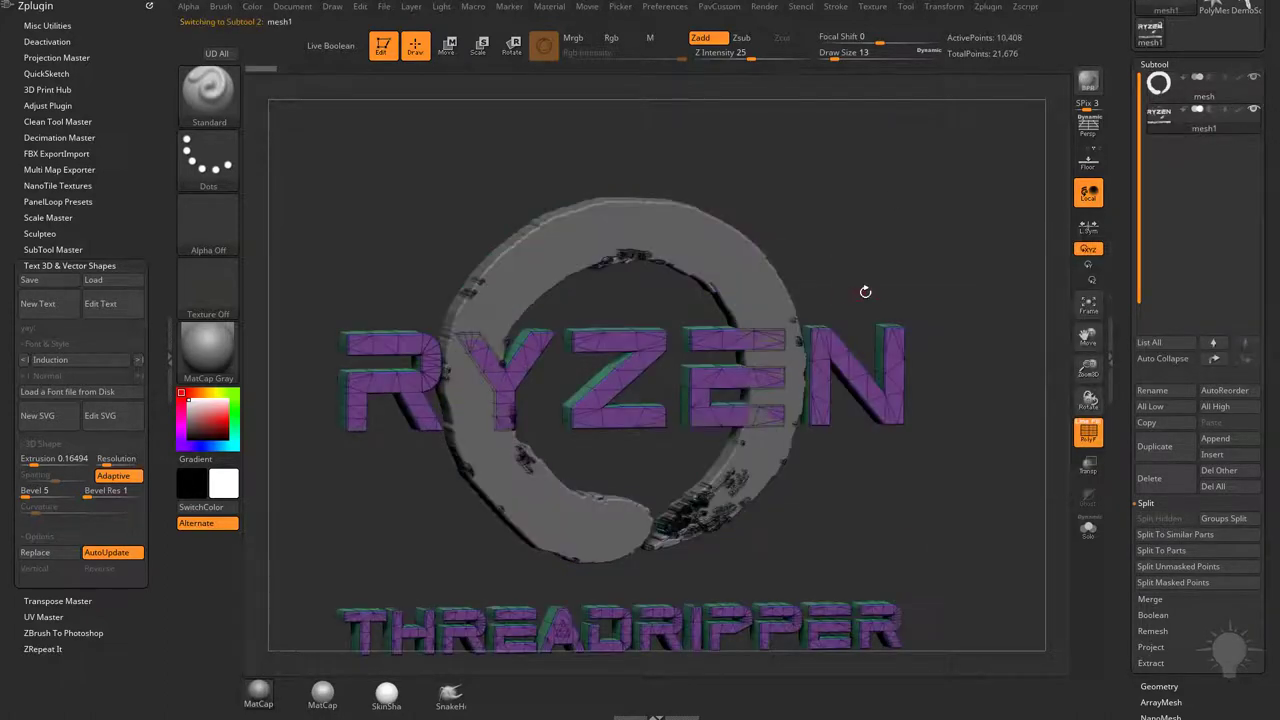
left_click_drag(866, 289, 882, 219, "alt")
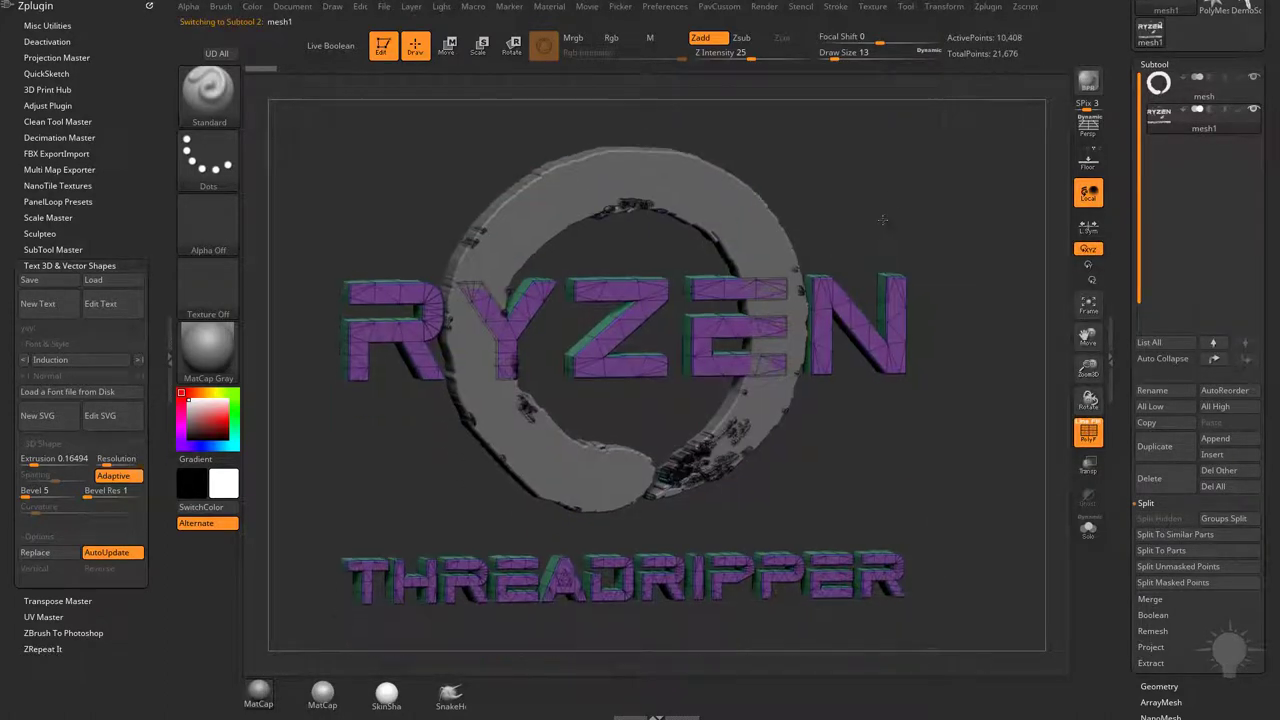
left_click(1094, 538)
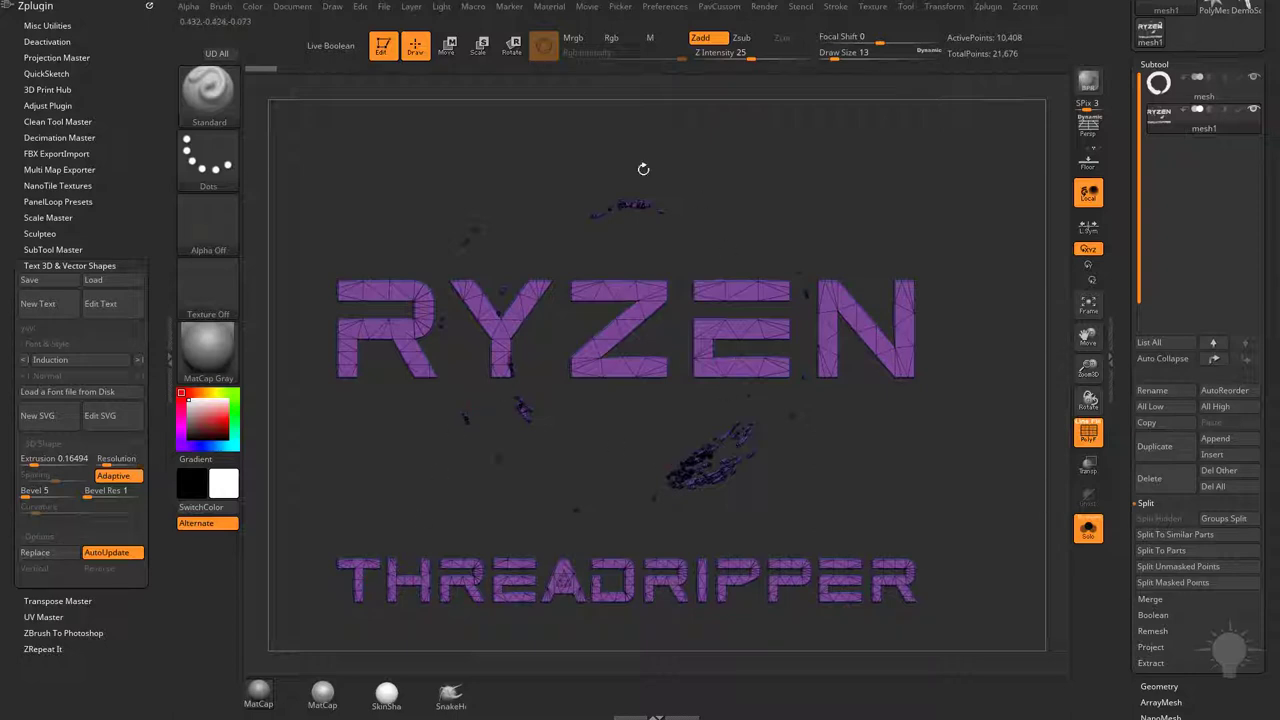
left_click_drag(954, 451, 970, 462)
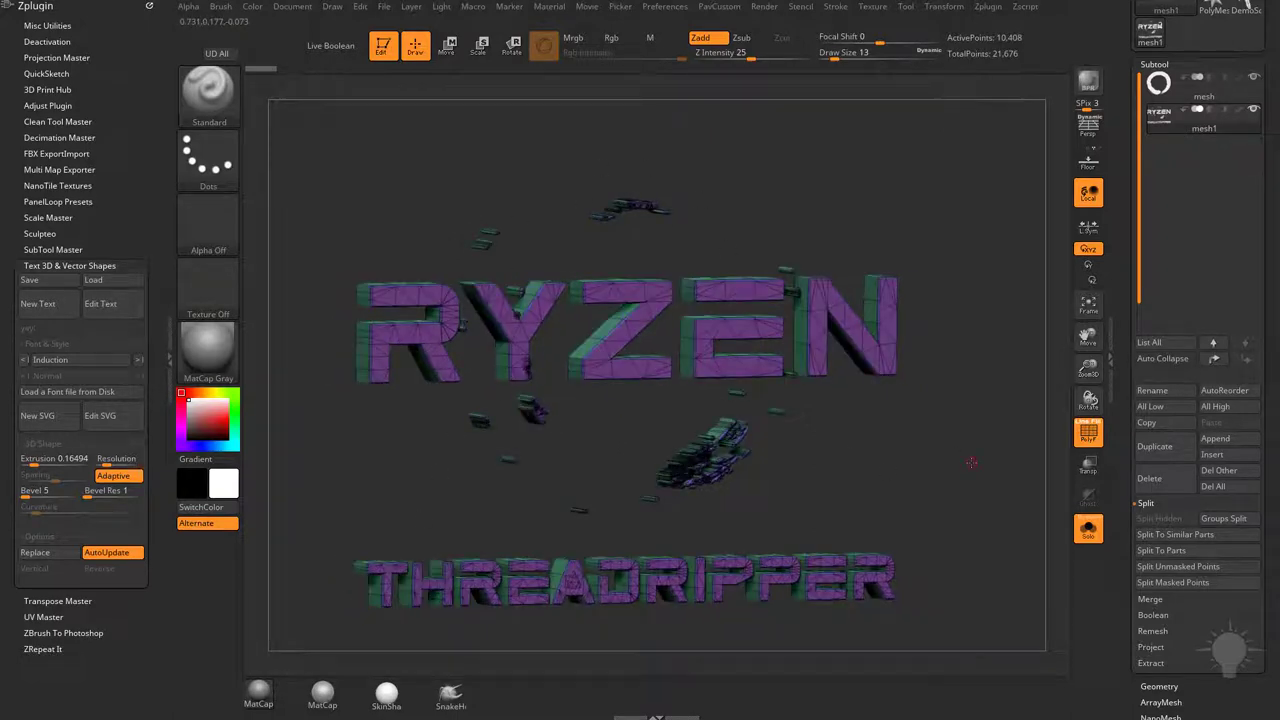
left_click_drag(936, 276, 957, 306, "shift")
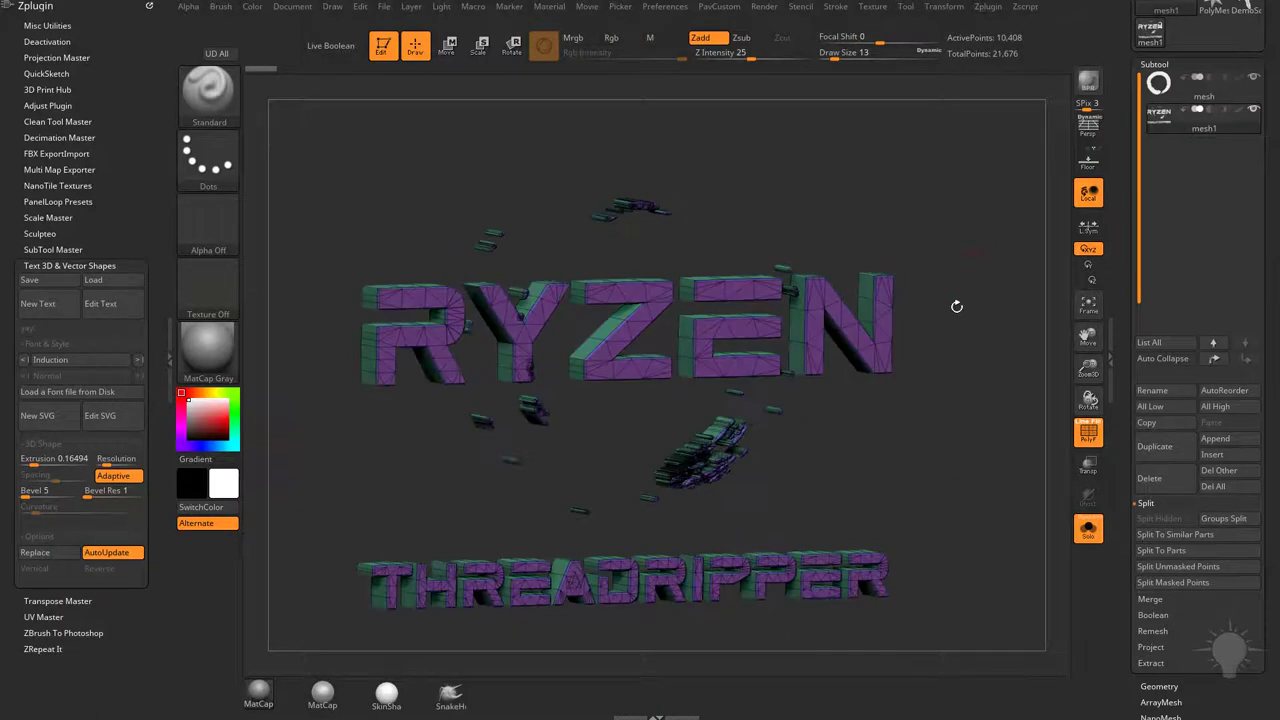
scroll(1136, 398, "down", 5)
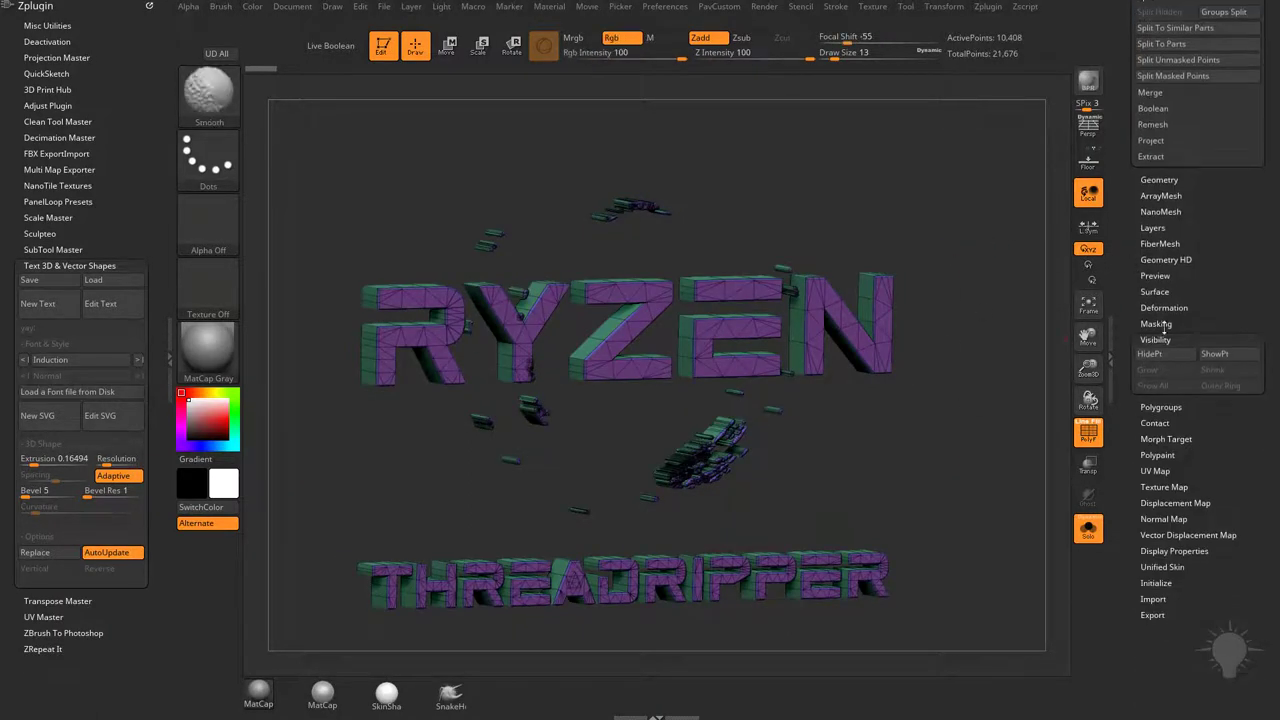
left_click(1161, 356)
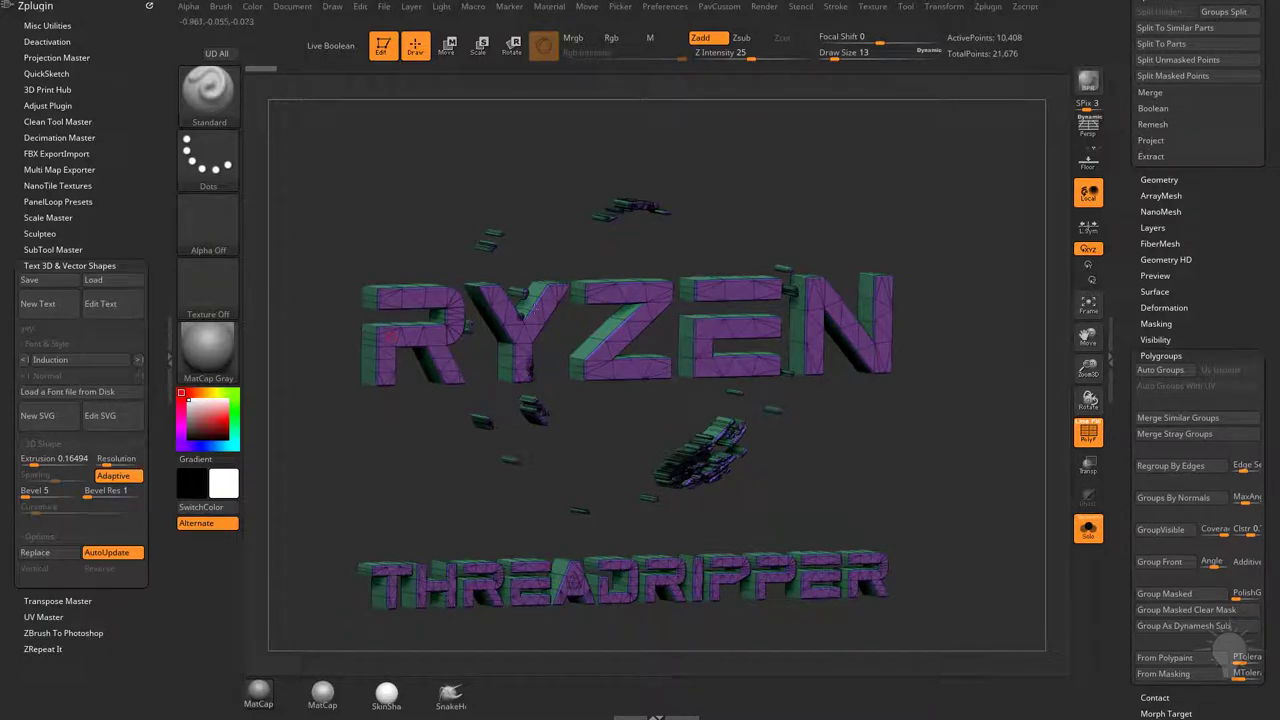
left_click_drag(943, 328, 975, 331, "shift")
left_click_drag(1115, 337, 1120, 540)
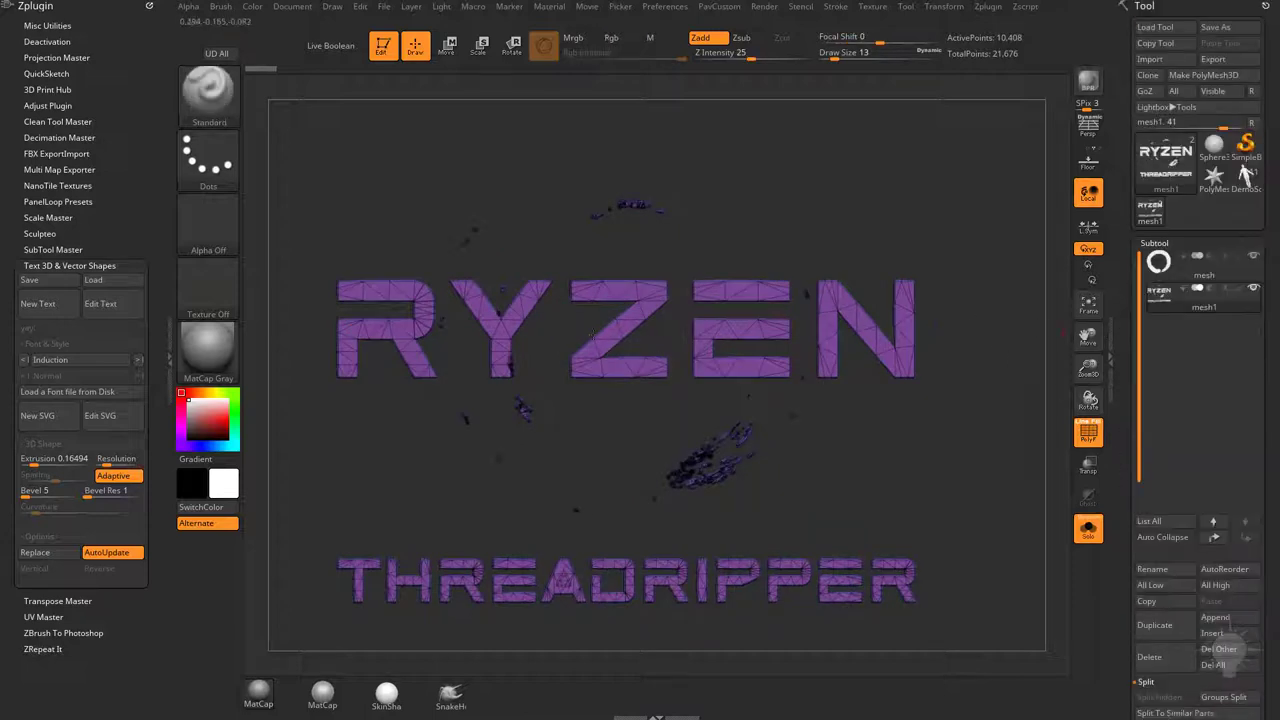
Step: Hide parts of the RYZEN and THREADRIPPER letters, invert the visibility, and grow it so only the complete letters show
left_click_drag(310, 272, 449, 286, "ctrl+shift")
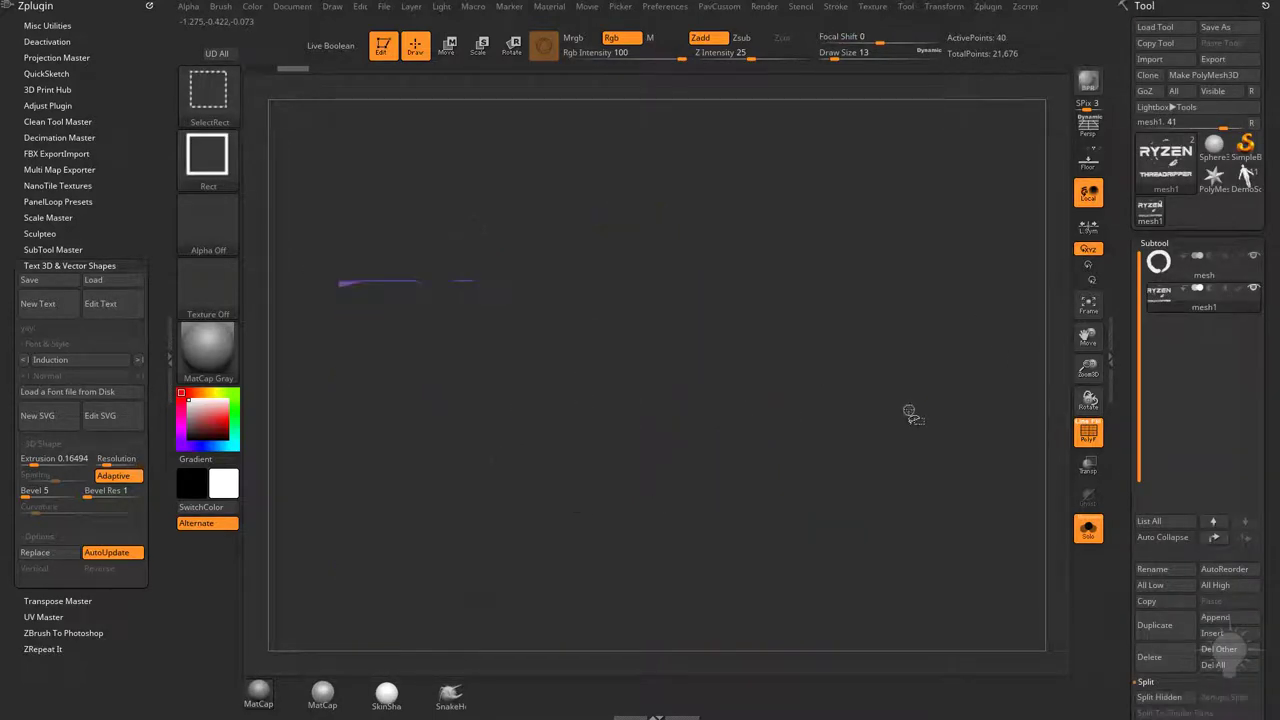
left_click_drag(890, 224, 926, 268, "ctrl+shift")
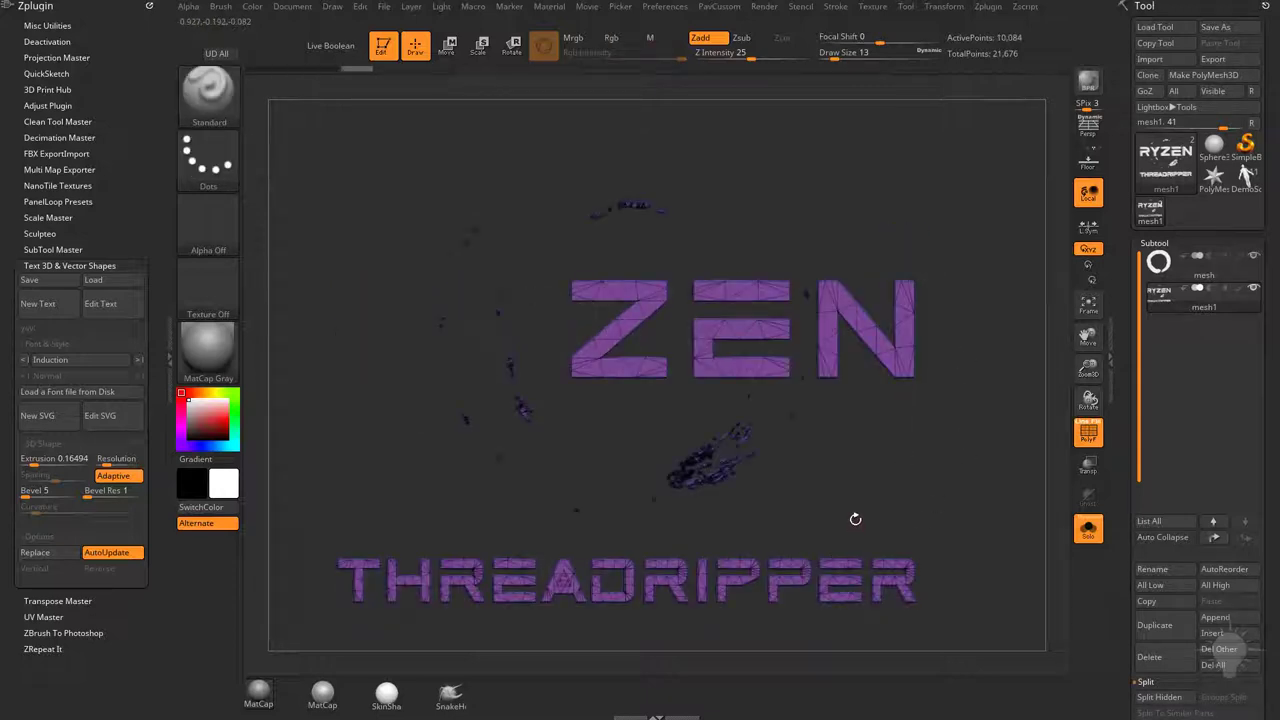
mouse_move(550, 272)
left_mouse_down("ctrl+shift")
mouse_move(758, 307)
mouse_move(752, 356)
left_mouse_up("ctrl+shift")
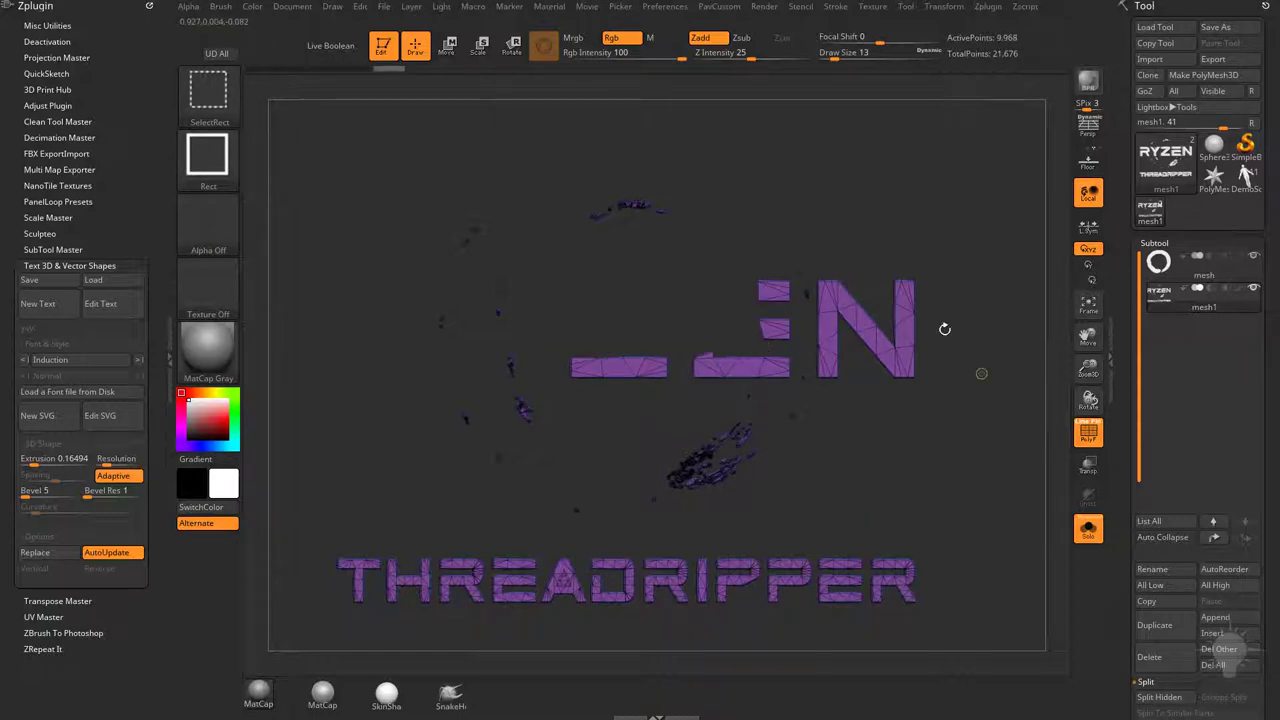
left_click_drag(924, 245, 837, 374, "ctrl+shift")
left_click_drag(961, 554, 387, 620, "ctrl+shift")
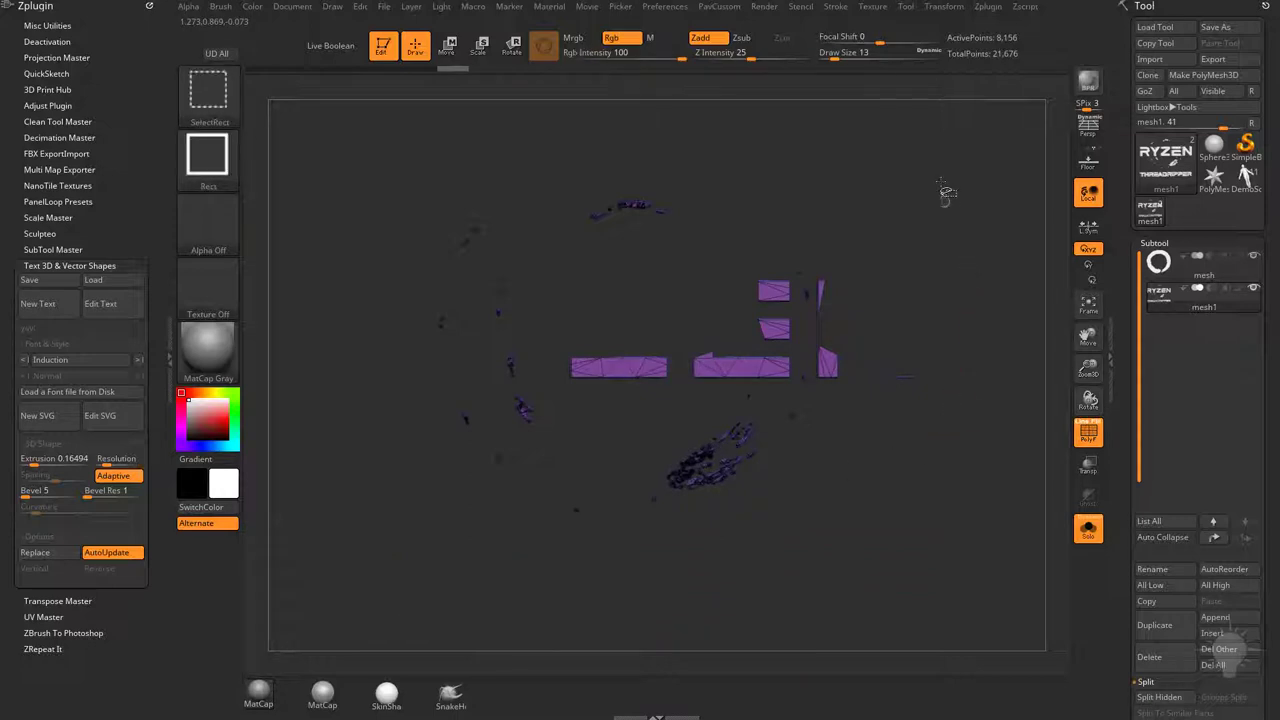
left_click_drag(940, 140, 962, 162, "ctrl+shift")
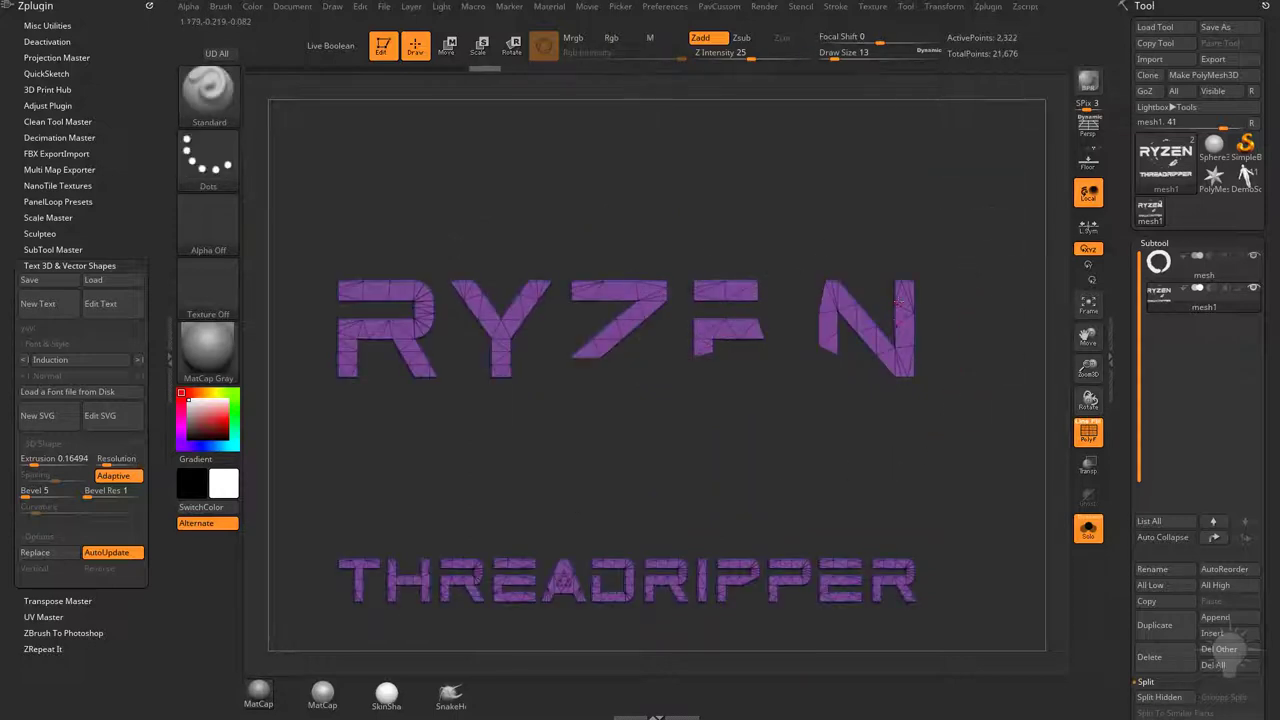
left_click(898, 295, "ctrl+shift")
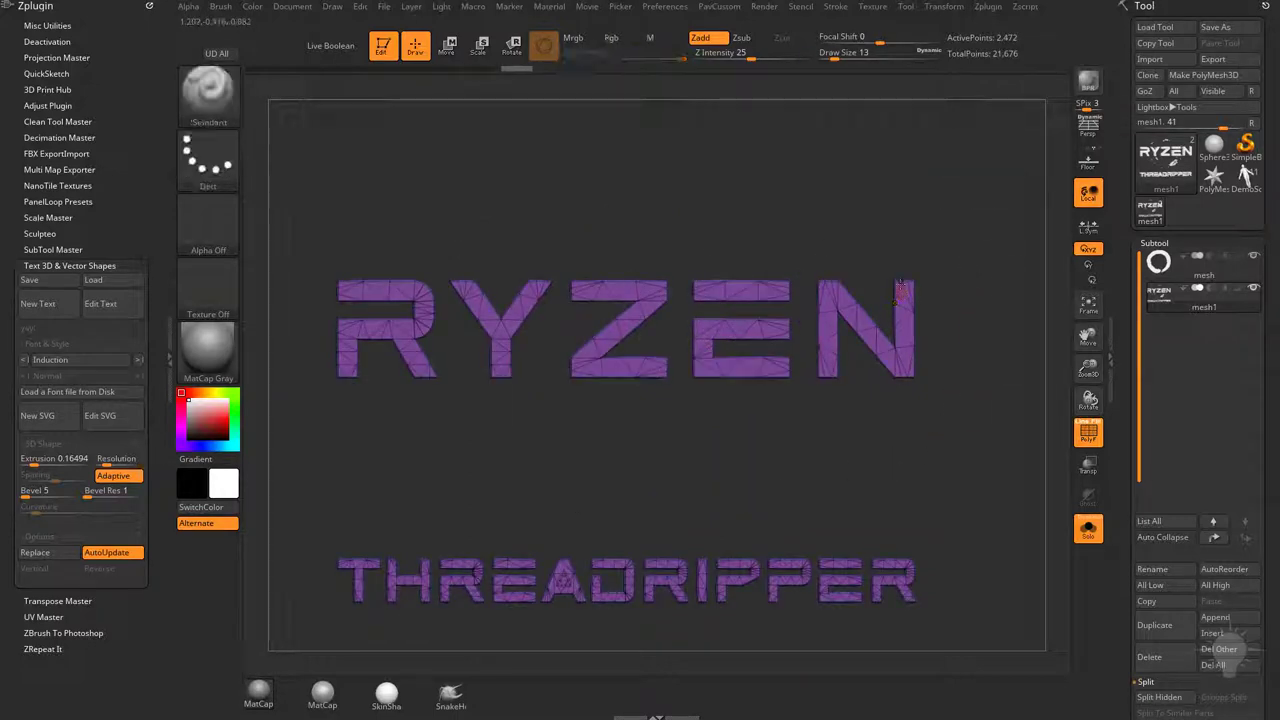
Step: Split the hidden ring fragments off the lettering into a separate subtool
key("grave")
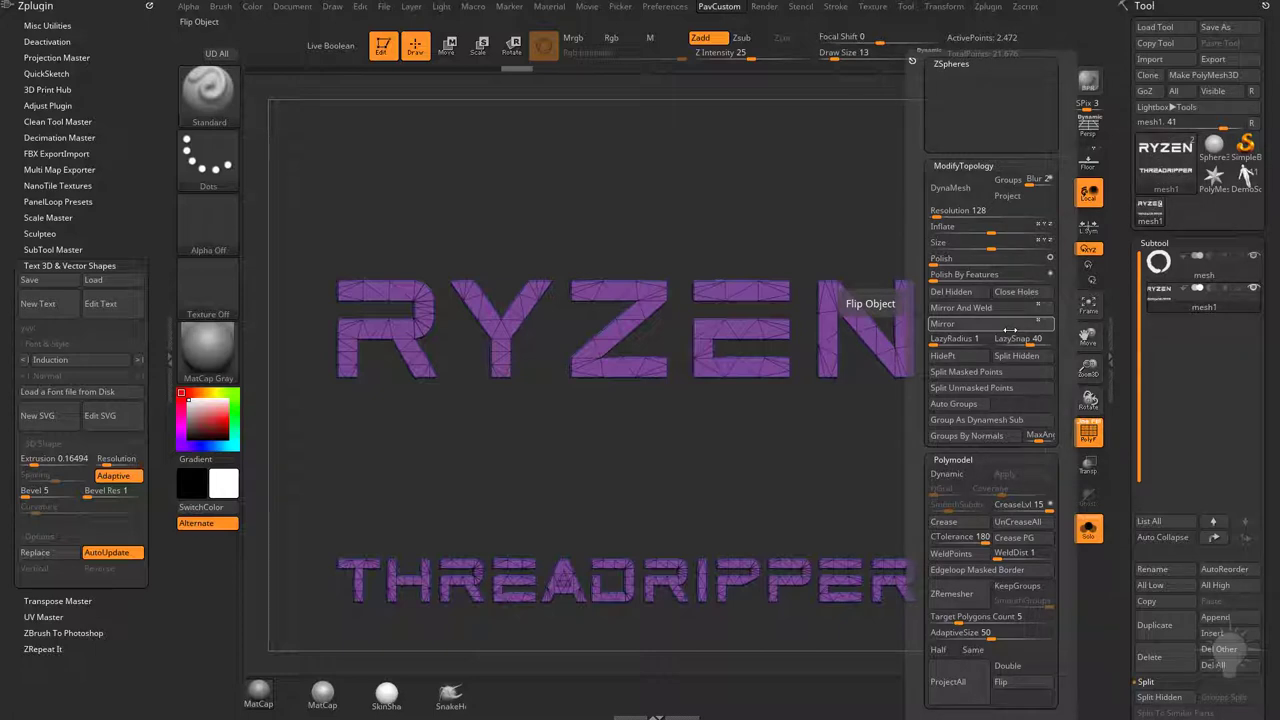
left_click_drag(1128, 348, 1128, 167)
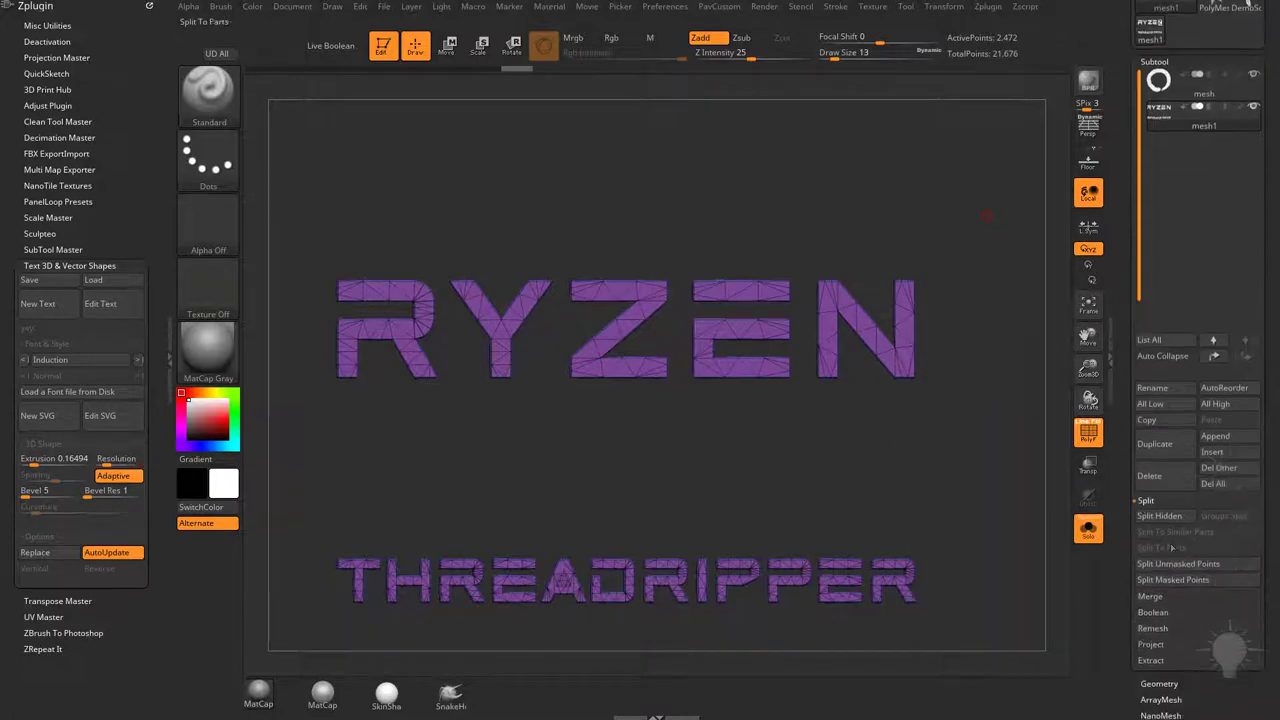
key("grave")
left_click(955, 363)
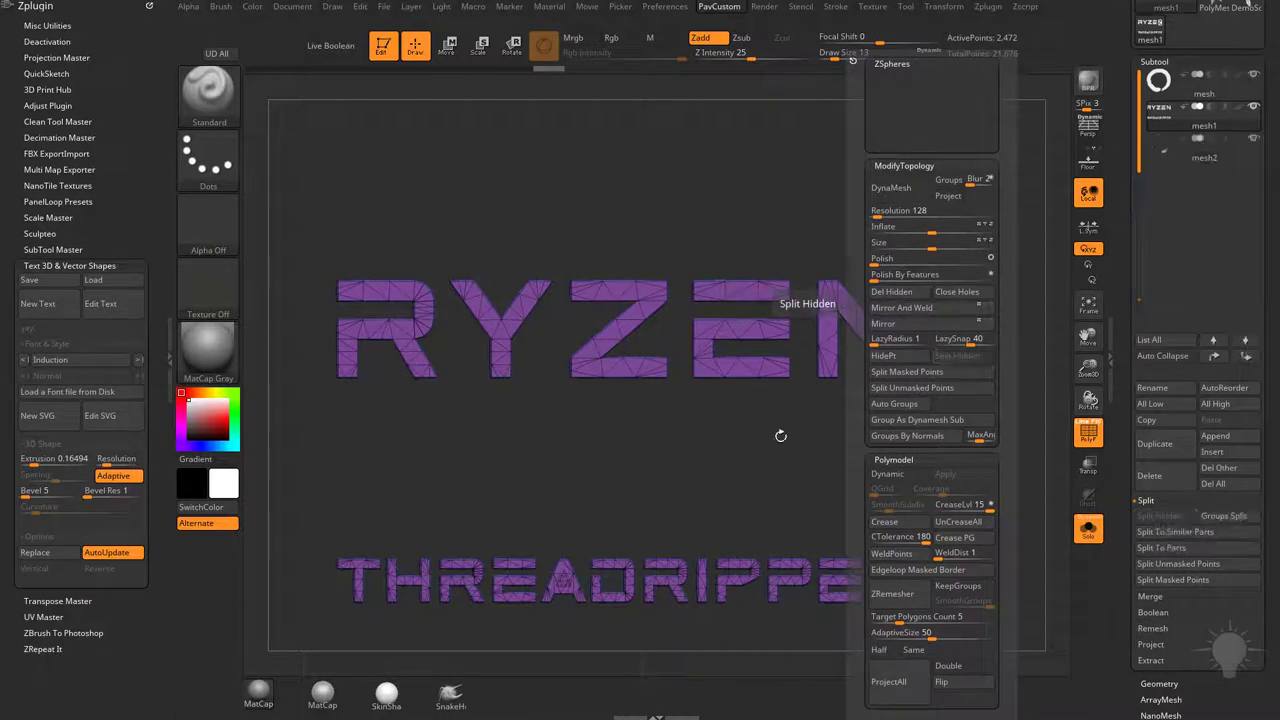
Step: Check the new fragments subtool, delete it, and turn Solo off to show the ring with the lettering
left_click(1207, 159)
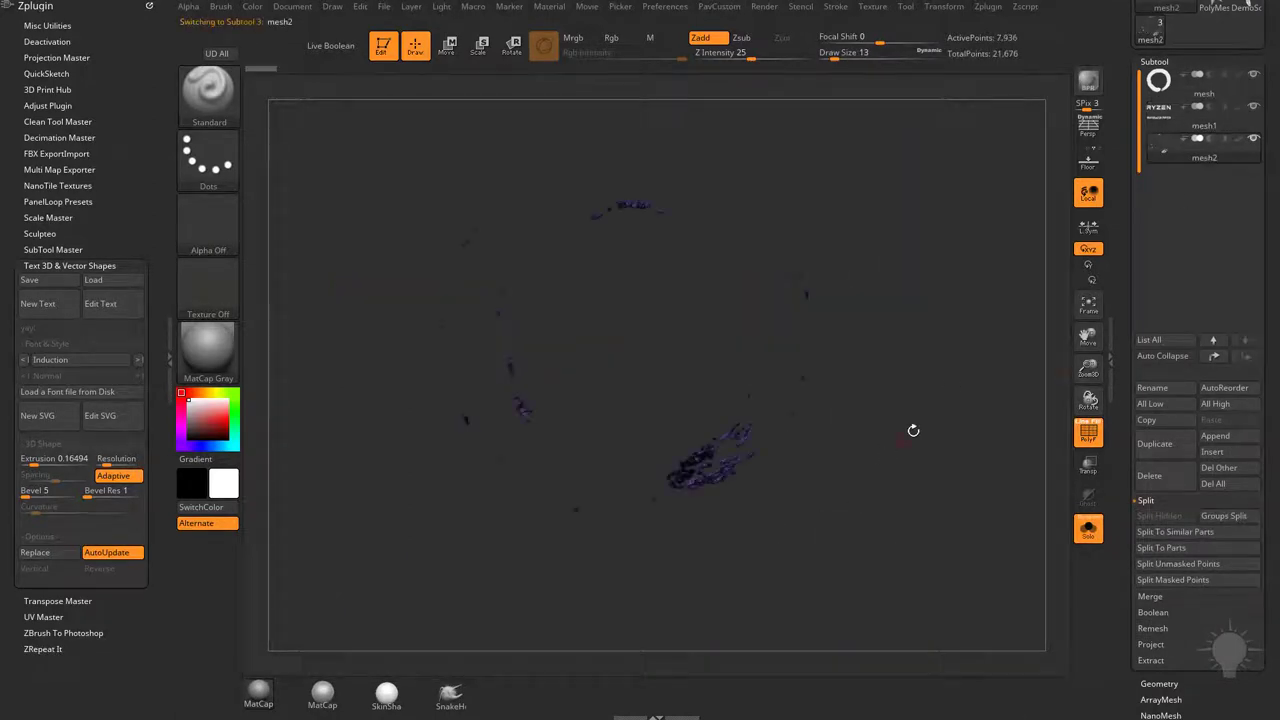
left_click_drag(969, 423, 953, 301)
left_click(1201, 92)
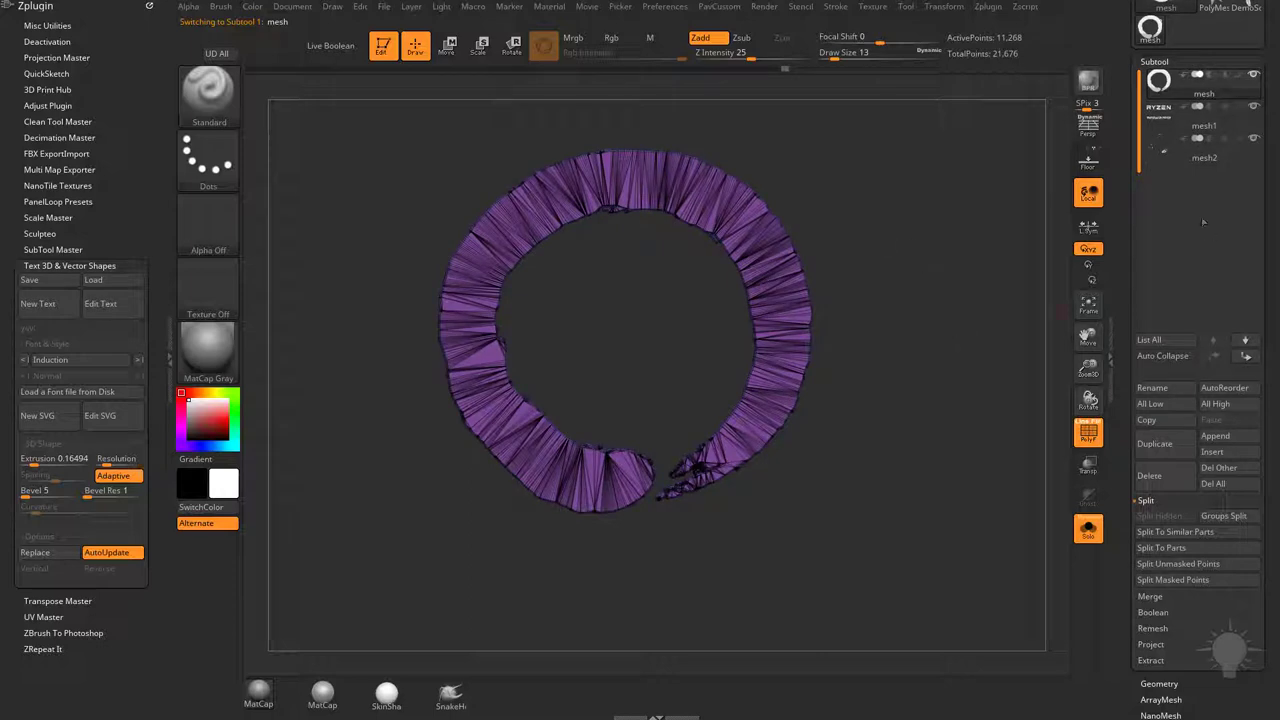
left_click(1210, 153)
left_click(1157, 475)
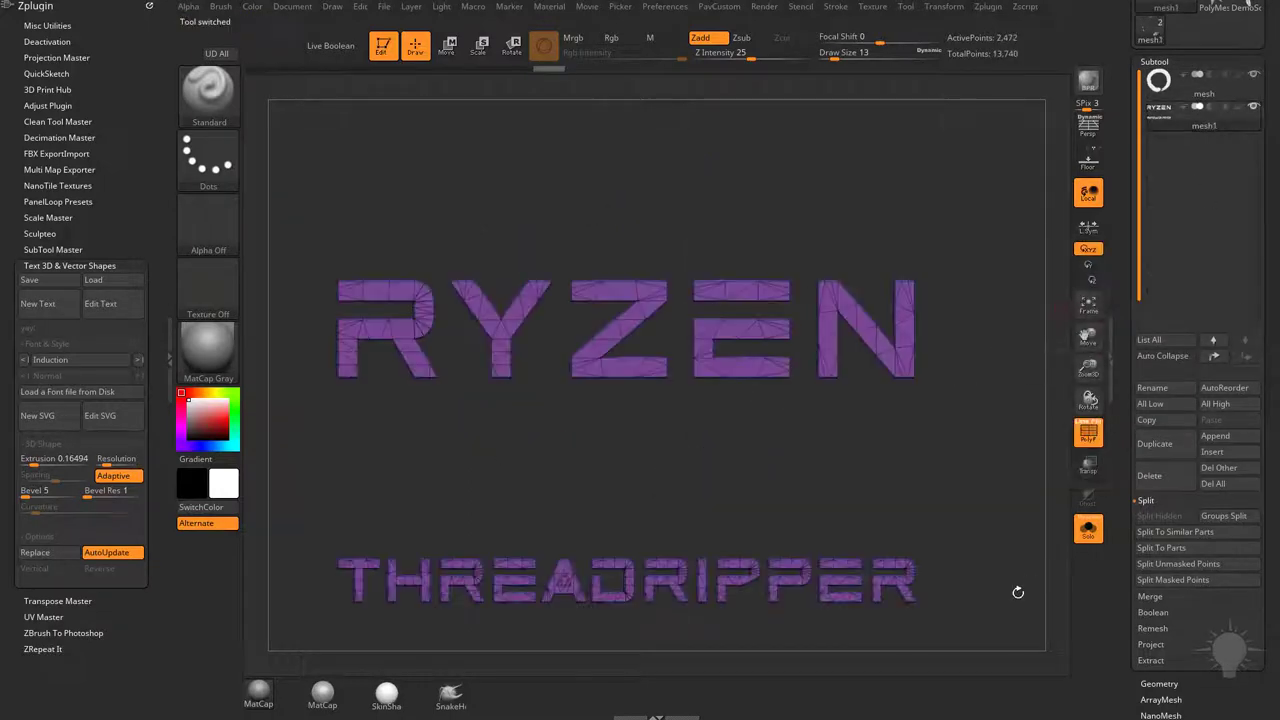
left_click(1088, 532)
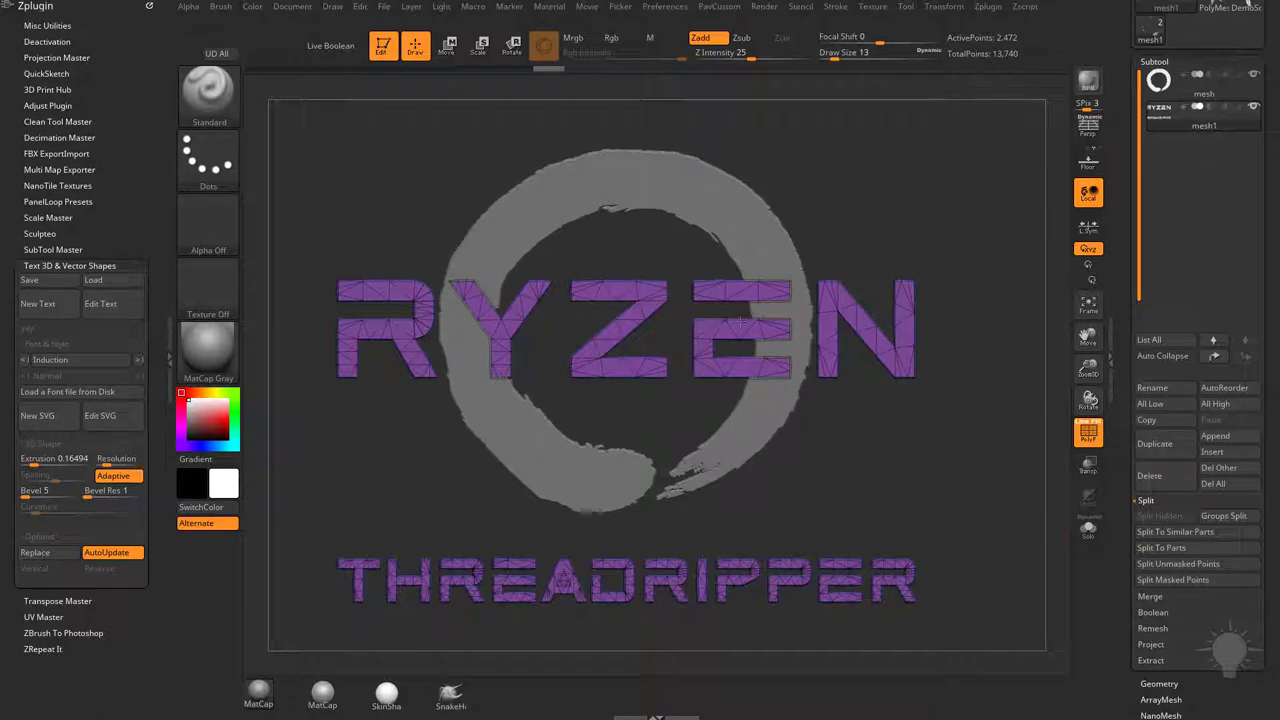
Step: Switch the active subtool back and forth between the ring and the lettering, both in the viewport and in the subtool list
left_click(741, 322, "alt")
left_click(752, 236, "alt")
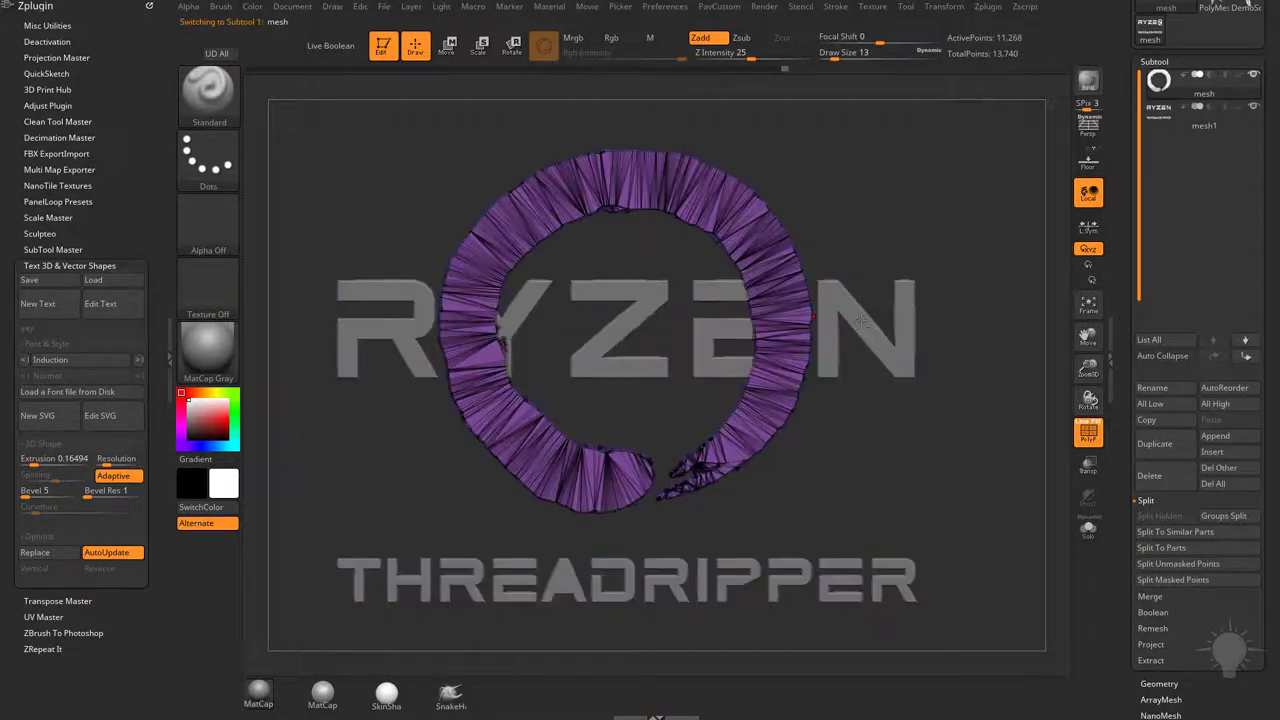
left_click(868, 325, "alt")
left_click(788, 312, "alt")
left_click(1205, 121)
left_click(1205, 91)
left_click(1204, 121)
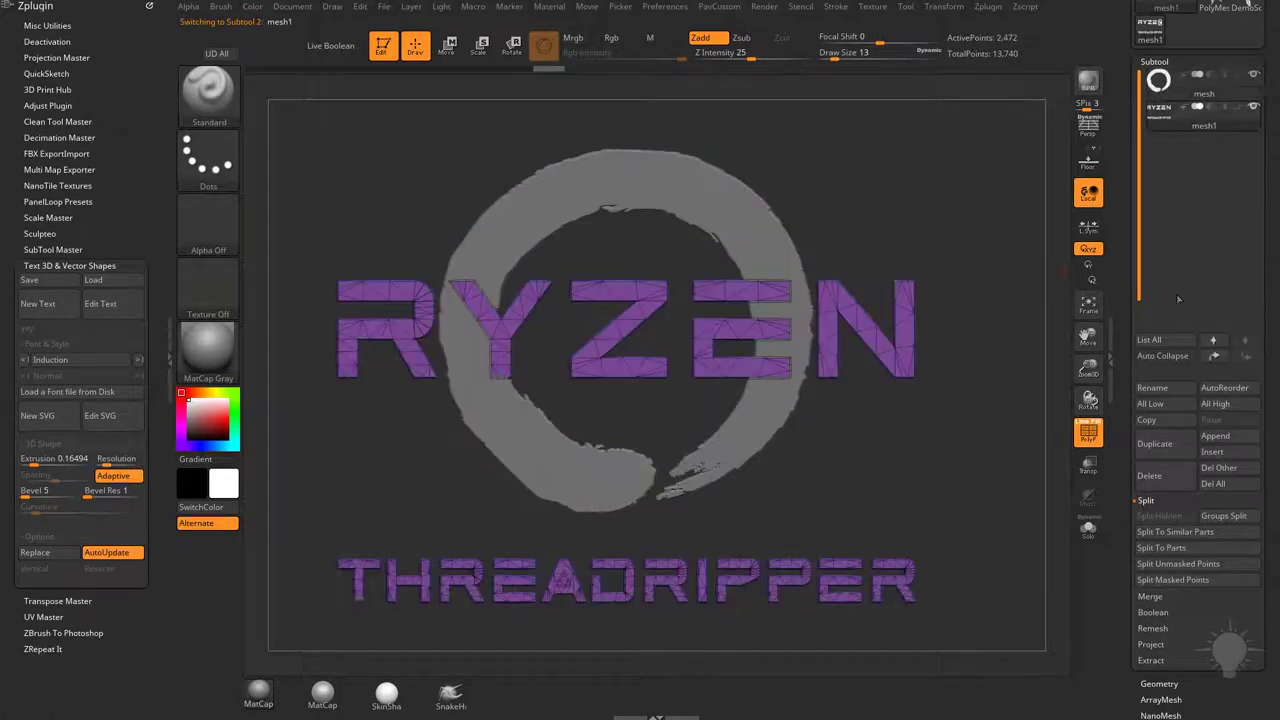
left_click(756, 245, "alt")
left_click(864, 330, "alt")
Step: Move the ring backward along its depth axis so the lettering stands in front, and return to Draw mode
left_click_drag(930, 312, 990, 325)
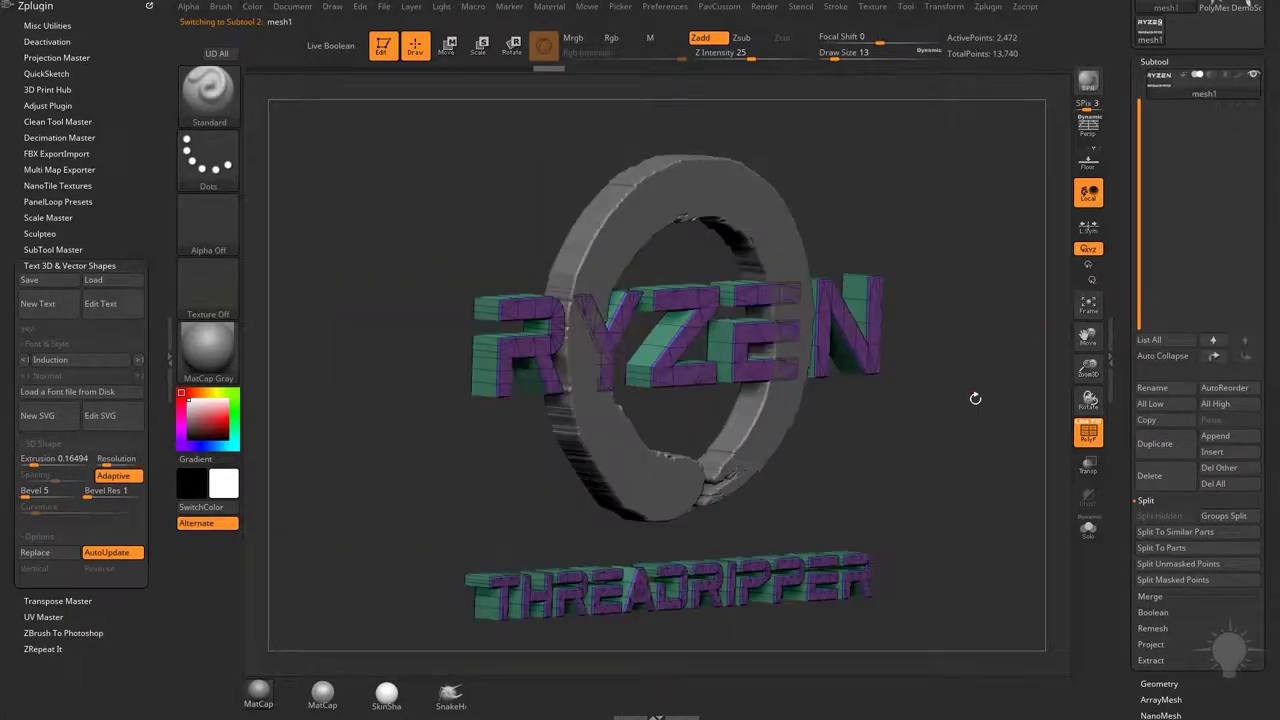
left_click(730, 203, "alt")
left_click_drag(1011, 266, 853, 322)
key("w")
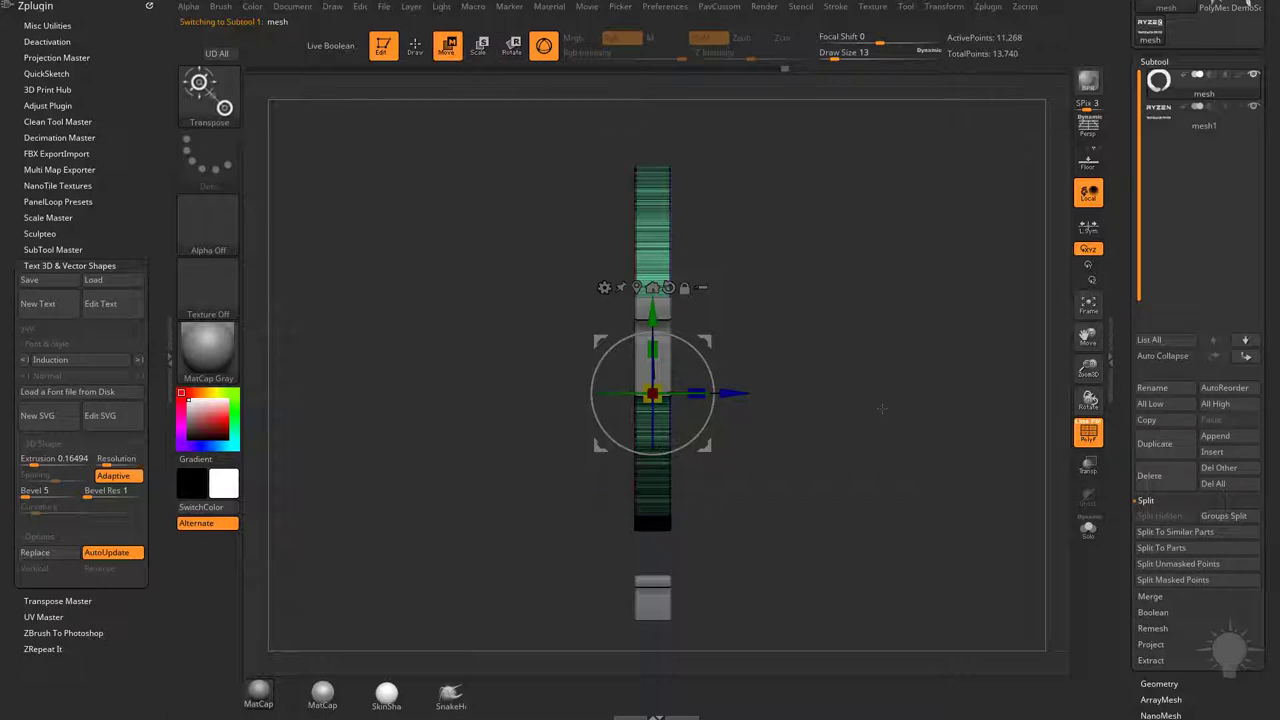
left_click_drag(793, 268, 838, 376)
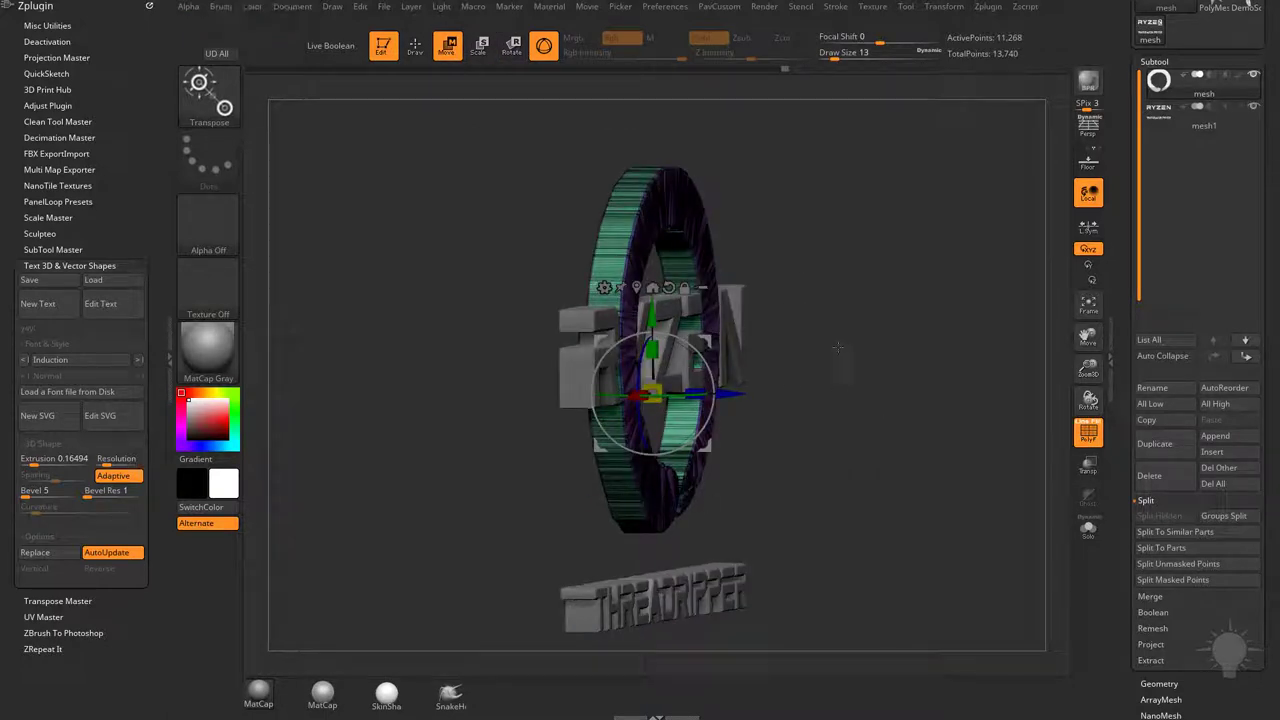
left_click_drag(842, 352, 572, 391, "shift")
key("ctrl+z")
left_click_drag(703, 394, 654, 394)
left_click_drag(1020, 450, 930, 495)
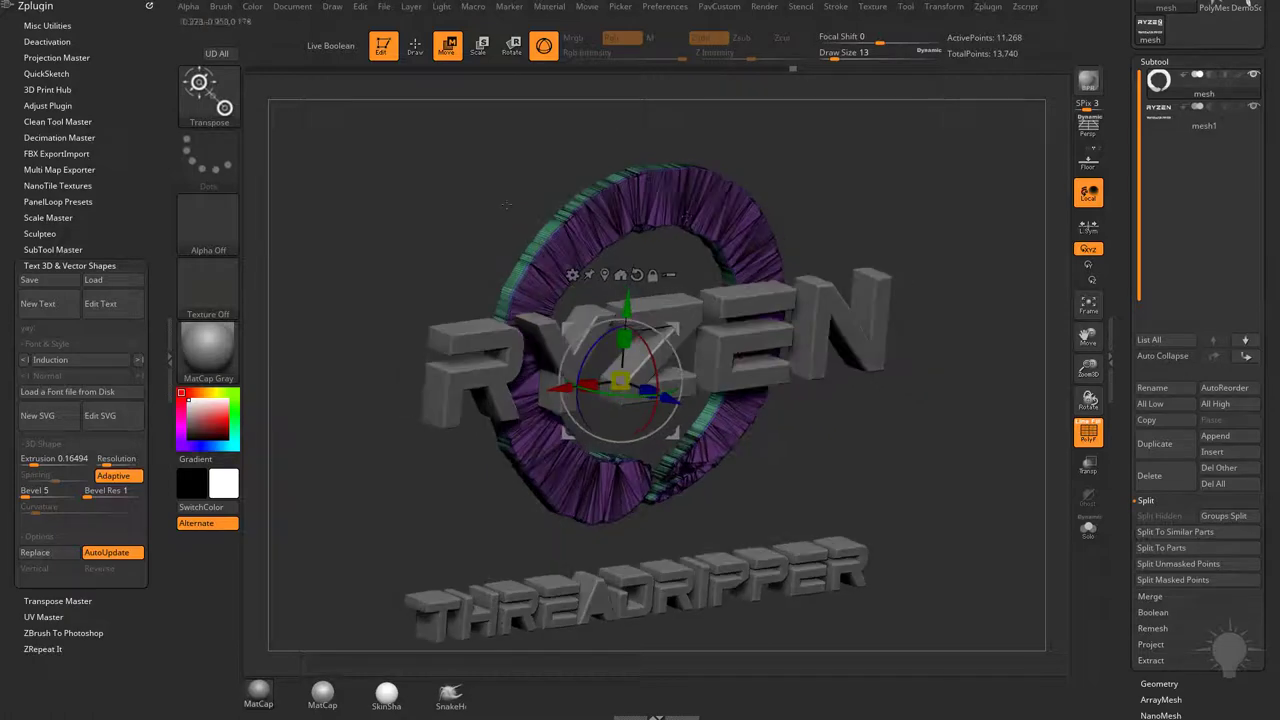
mouse_move(1010, 240)
left_mouse_down()
mouse_move(985, 222)
mouse_move(917, 214)
mouse_move(989, 263)
mouse_move(940, 229)
mouse_move(977, 217)
mouse_move(956, 225)
left_mouse_up()
key("q")
Step: Show only the RYZEN word of the lettering and split the hidden THREADRIPPER word into its own subtool
left_click(955, 375, "alt")
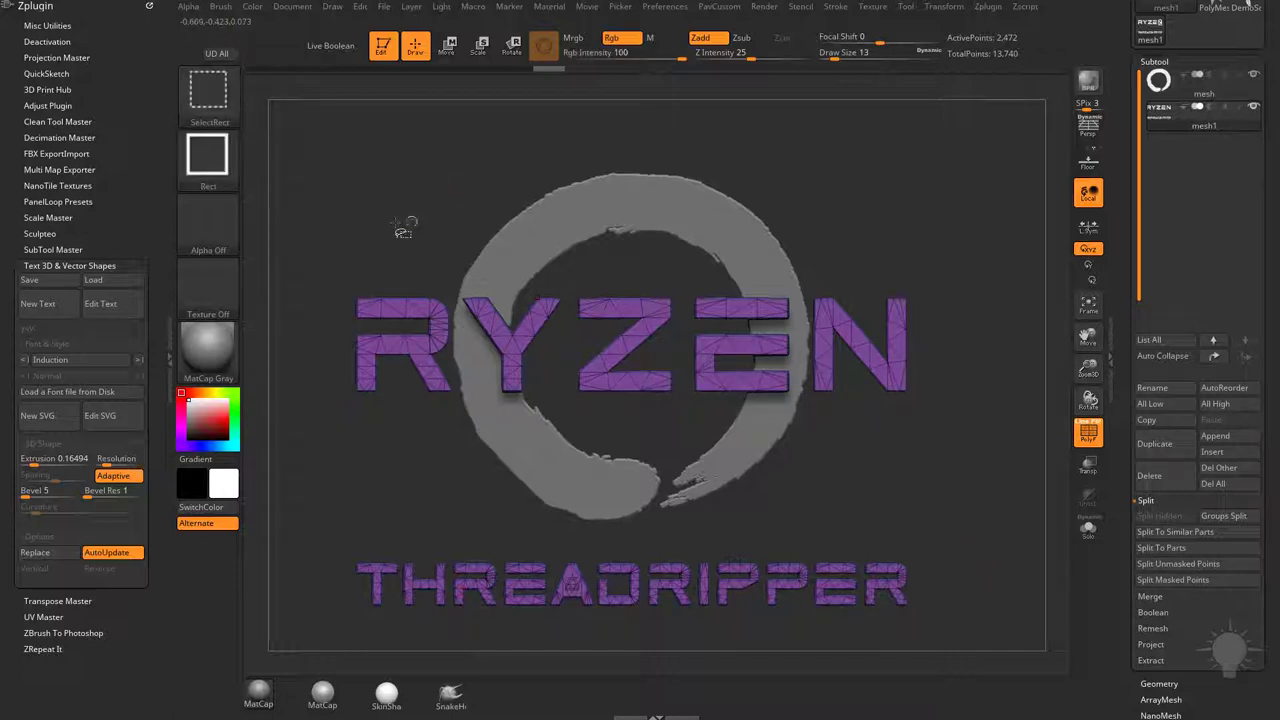
left_click_drag(298, 219, 934, 459, "ctrl+shift")
key("4")
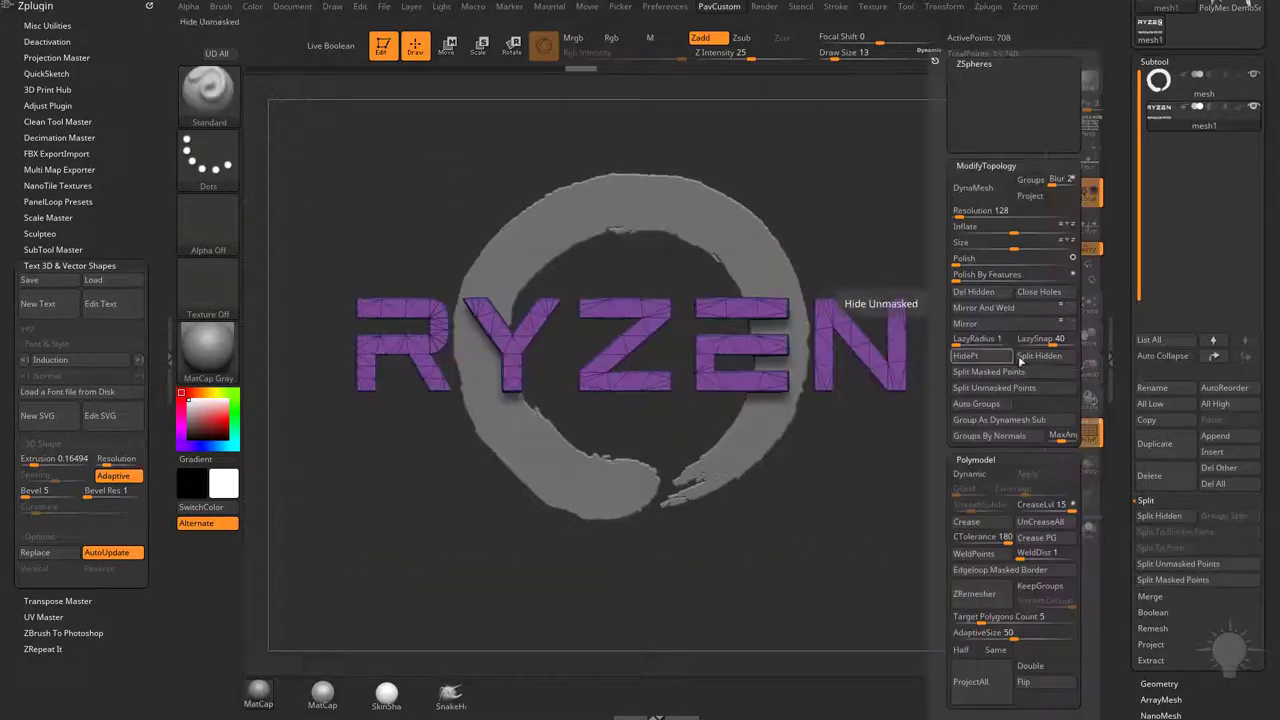
left_click(1020, 360)
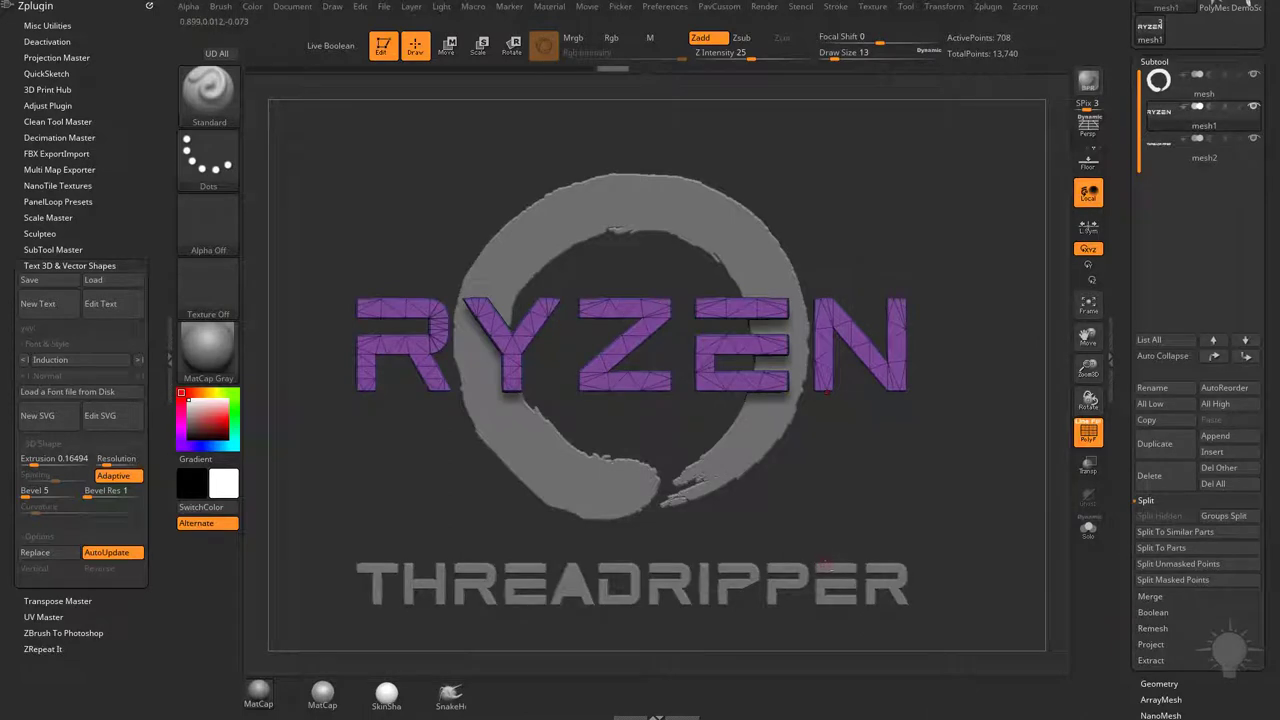
Step: Make the THREADRIPPER word the active subtool, isolate parts of its letter A to inspect them, and show the whole word again
left_click(905, 585, "alt")
left_click_drag(989, 503, 912, 359, "alt")
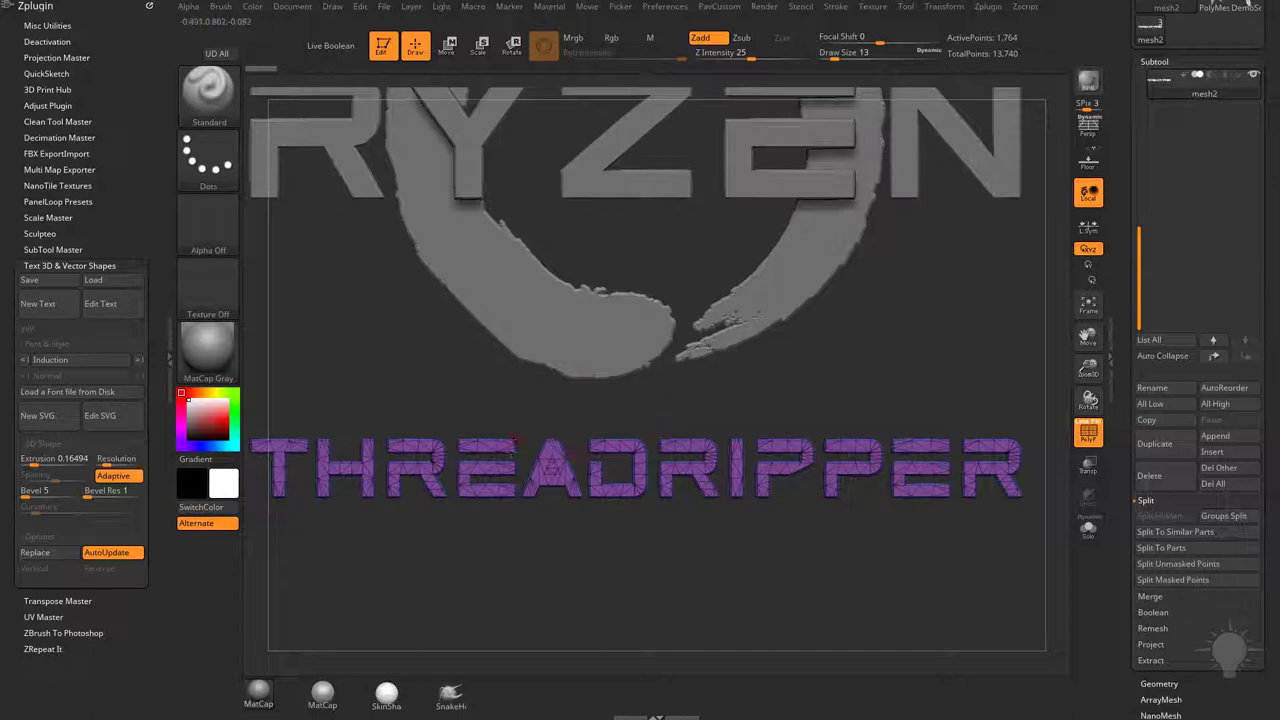
left_click_drag(532, 421, 580, 455, "ctrl+shift")
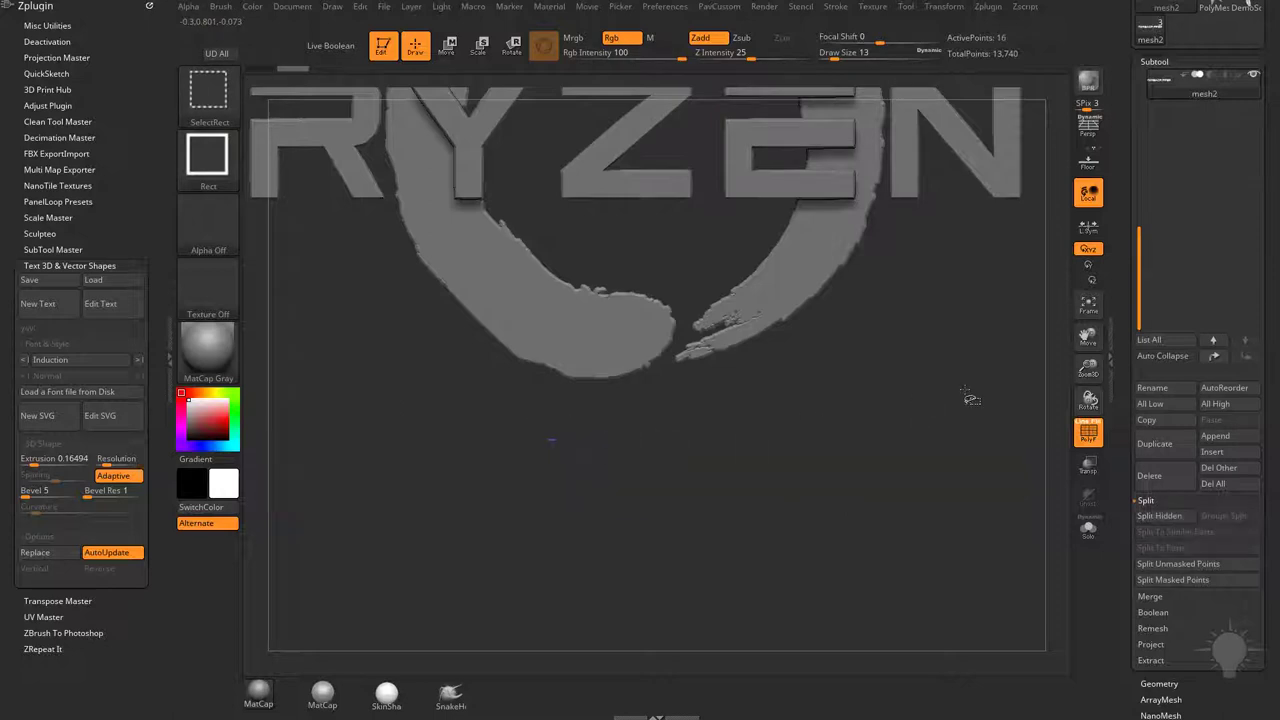
key("ctrl+shift+a")
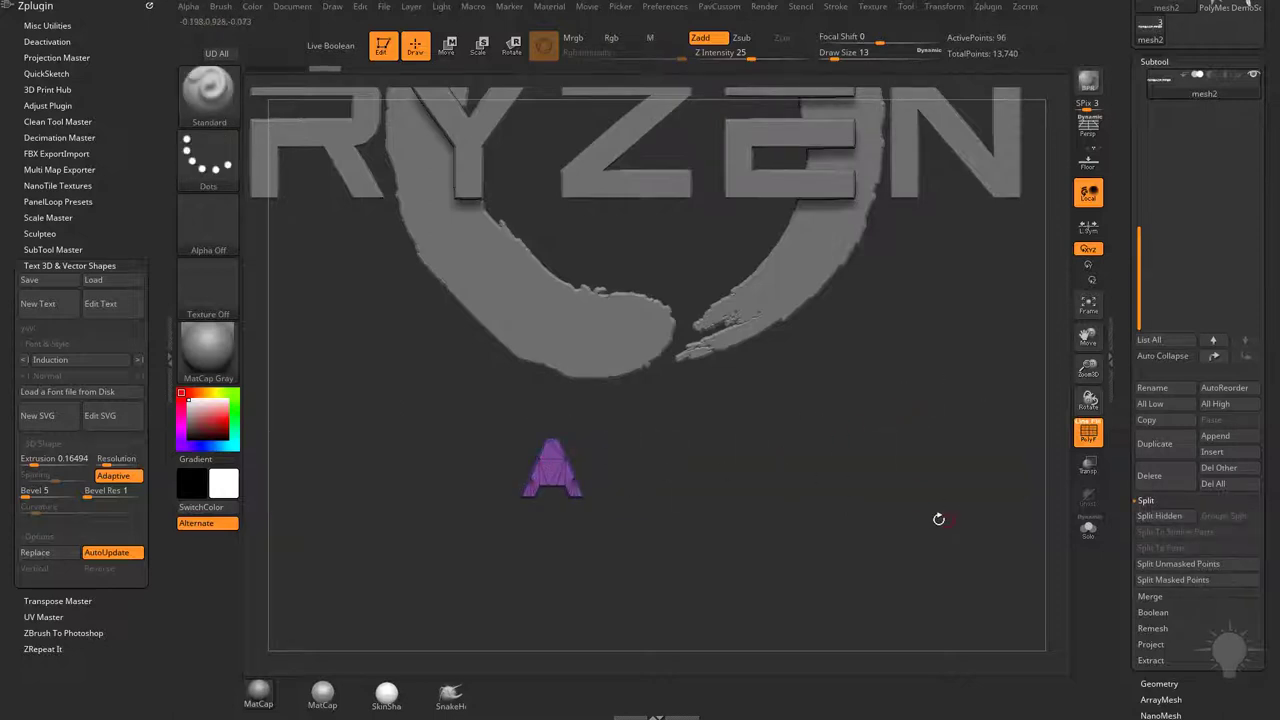
left_click_drag(840, 566, 860, 590, "ctrl+shift")
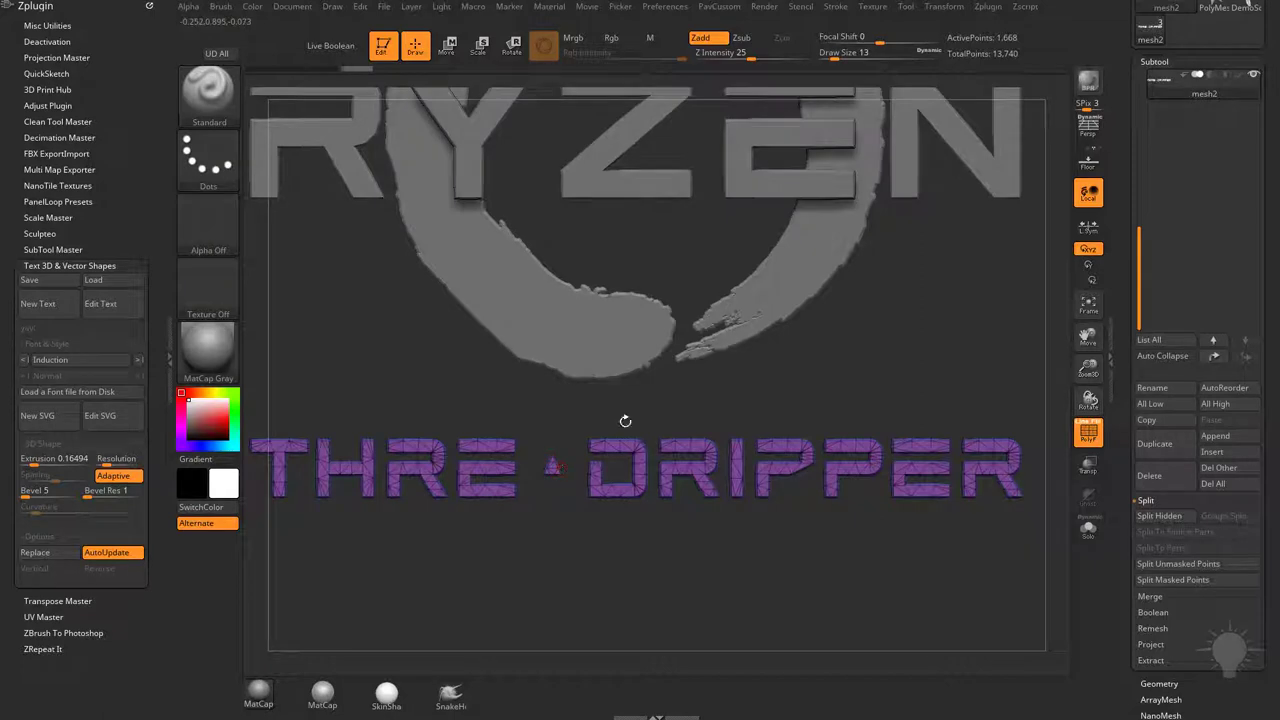
left_click(548, 526, "ctrl+shift")
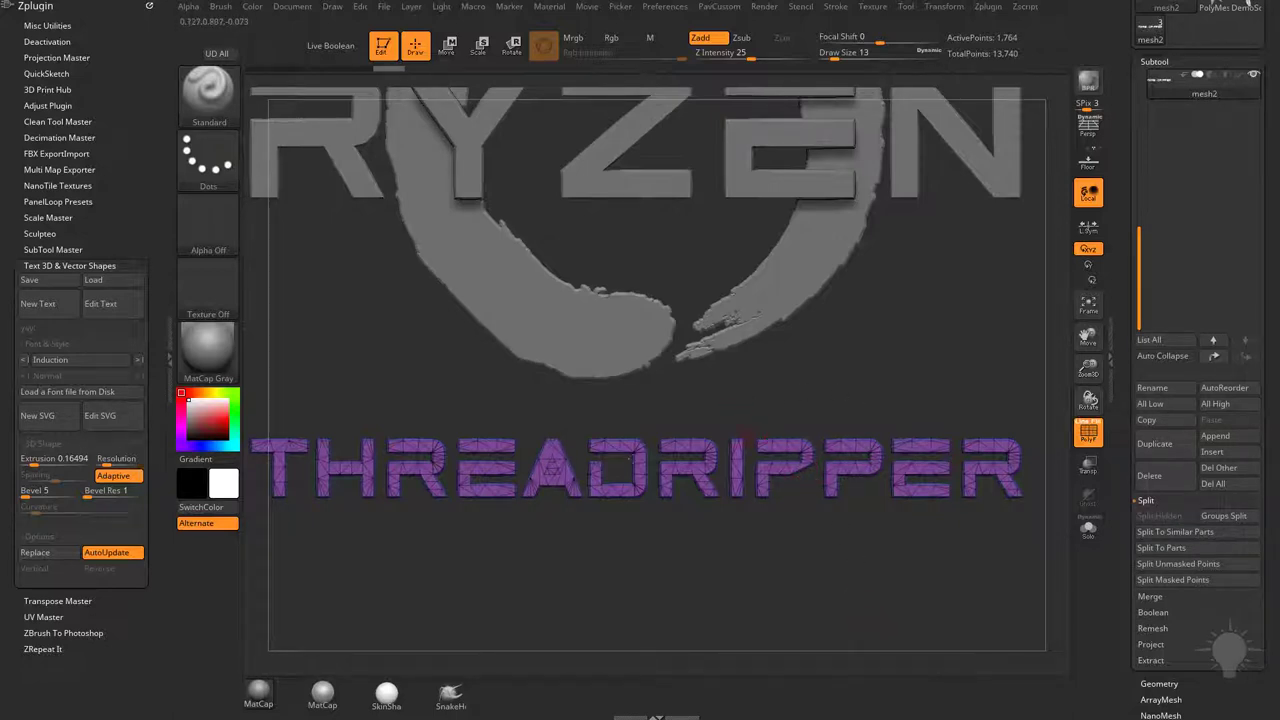
Step: Hide the first P of THREADRIPPER and delete the hidden geometry
mouse_move(747, 419)
left_mouse_down("ctrl+shift")
mouse_move(794, 526)
mouse_move(817, 546)
mouse_move(236, 185)
mouse_move(205, 106)
mouse_move(757, 476)
mouse_move(820, 546)
left_mouse_up("ctrl+shift")
scroll(1148, 487, "down", 5)
left_click(1159, 424)
scroll(1160, 440, "down", 3)
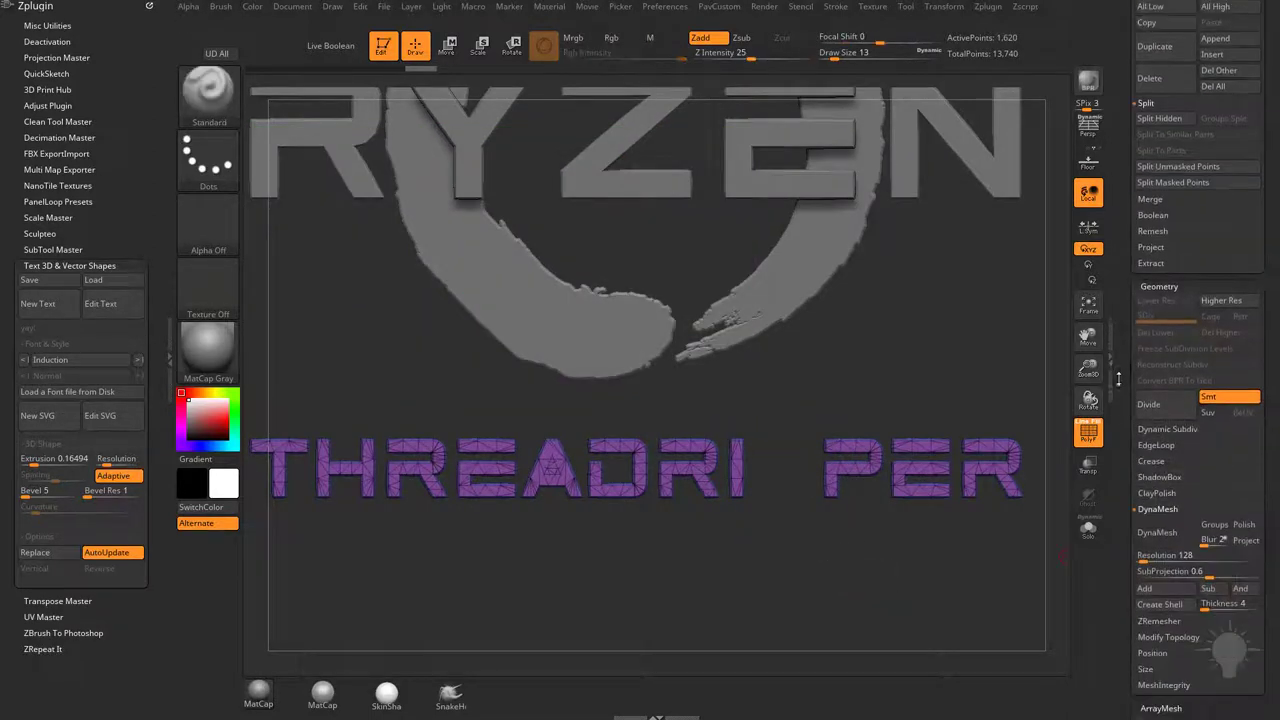
left_click(1152, 506)
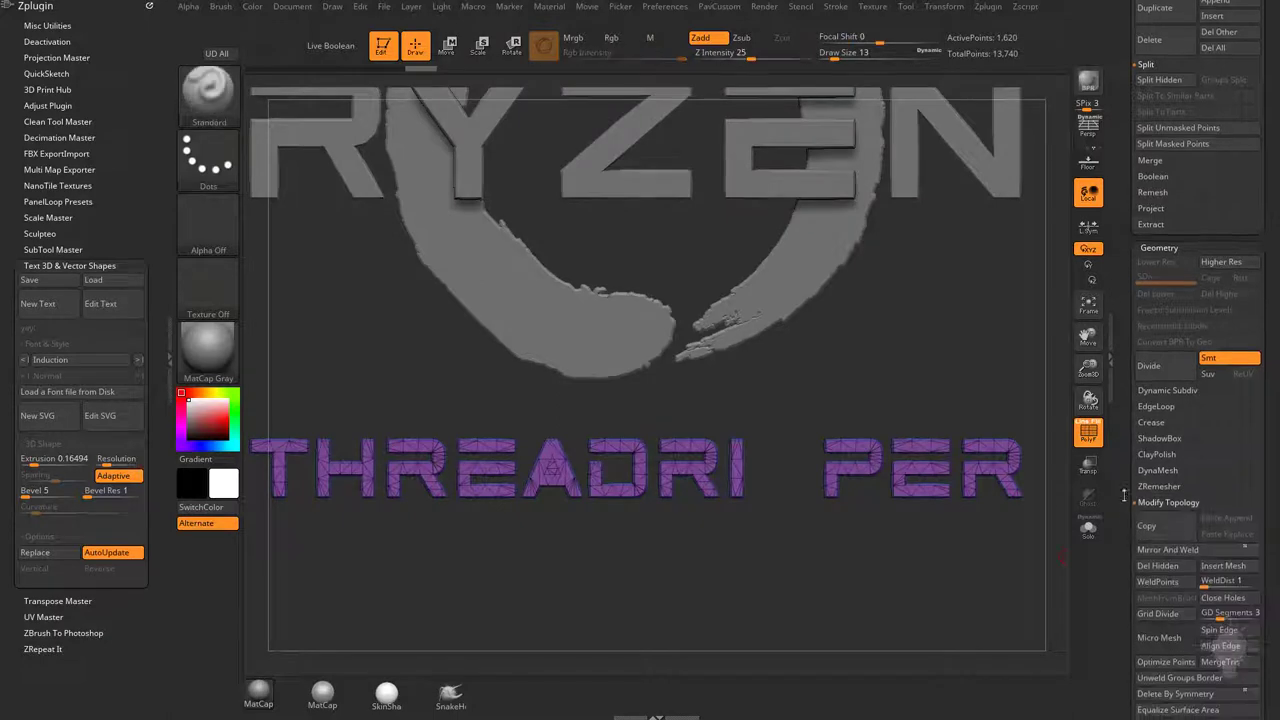
scroll(1152, 506, "down", 1)
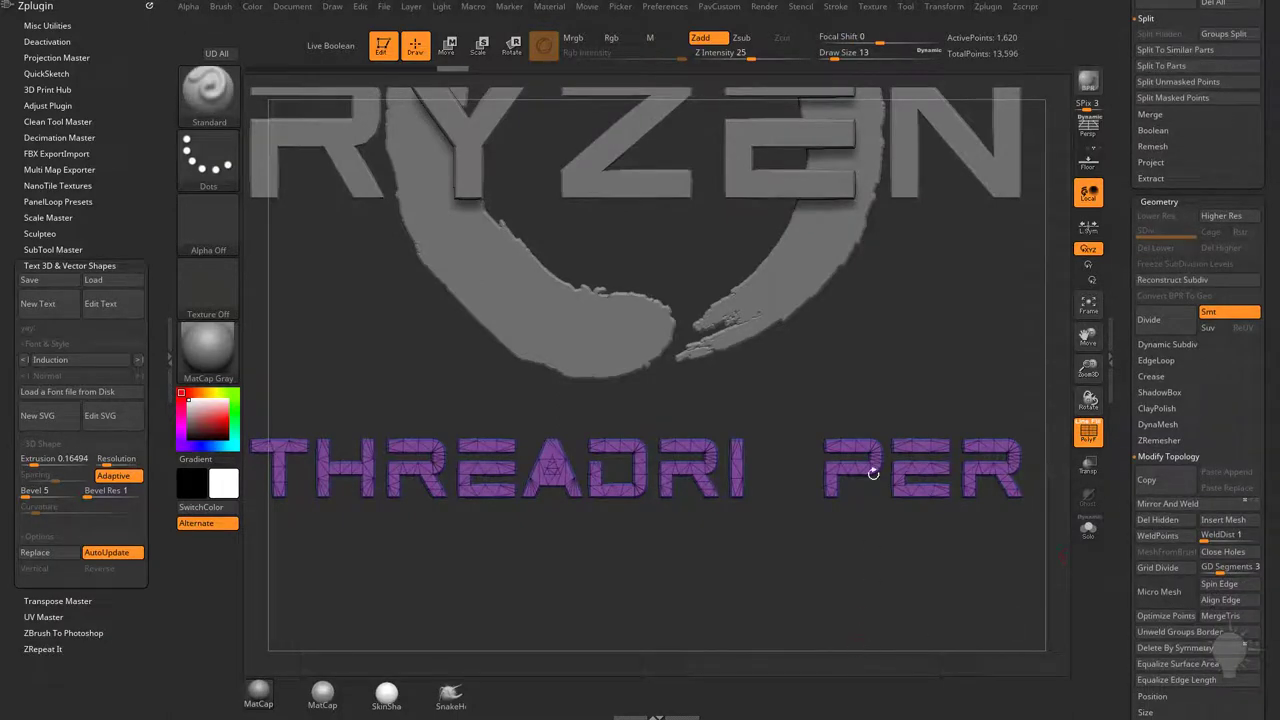
Step: Mask everything except the remaining P, duplicate that P into the gap beside the I, clear the mask and return to Draw mode
left_click_drag(793, 412, 888, 553, "ctrl")
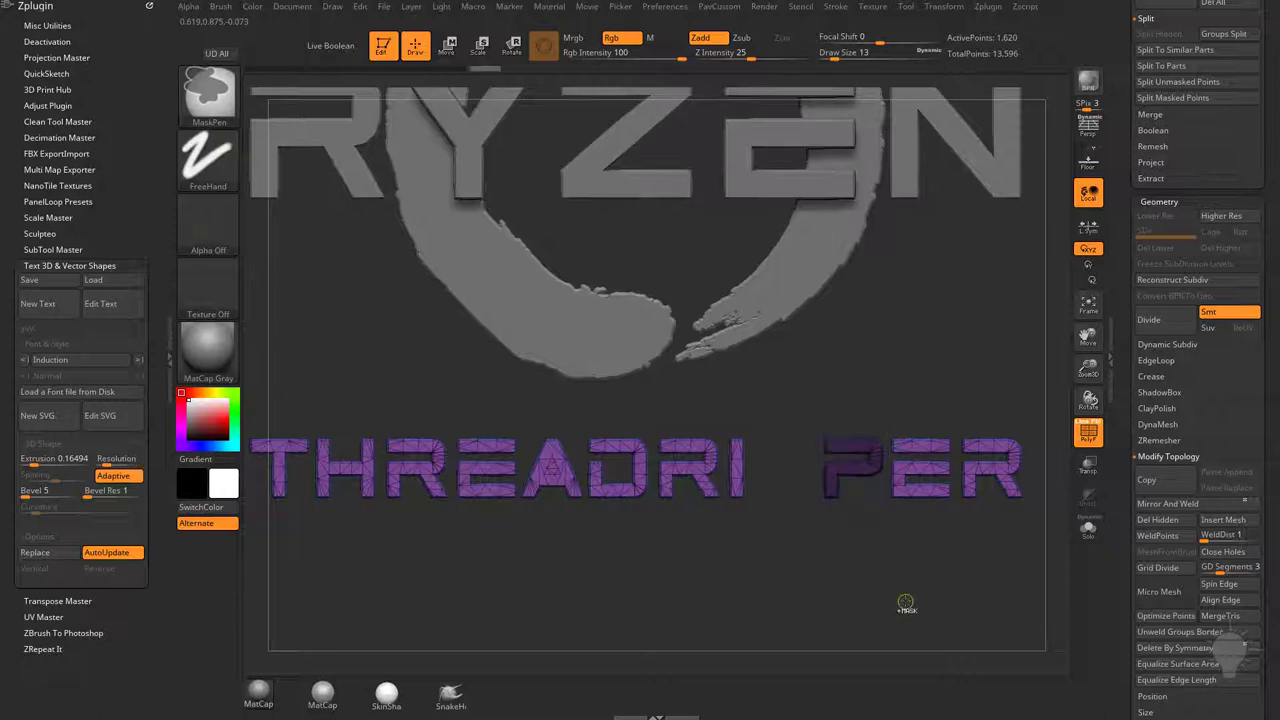
left_click(921, 594, "ctrl")
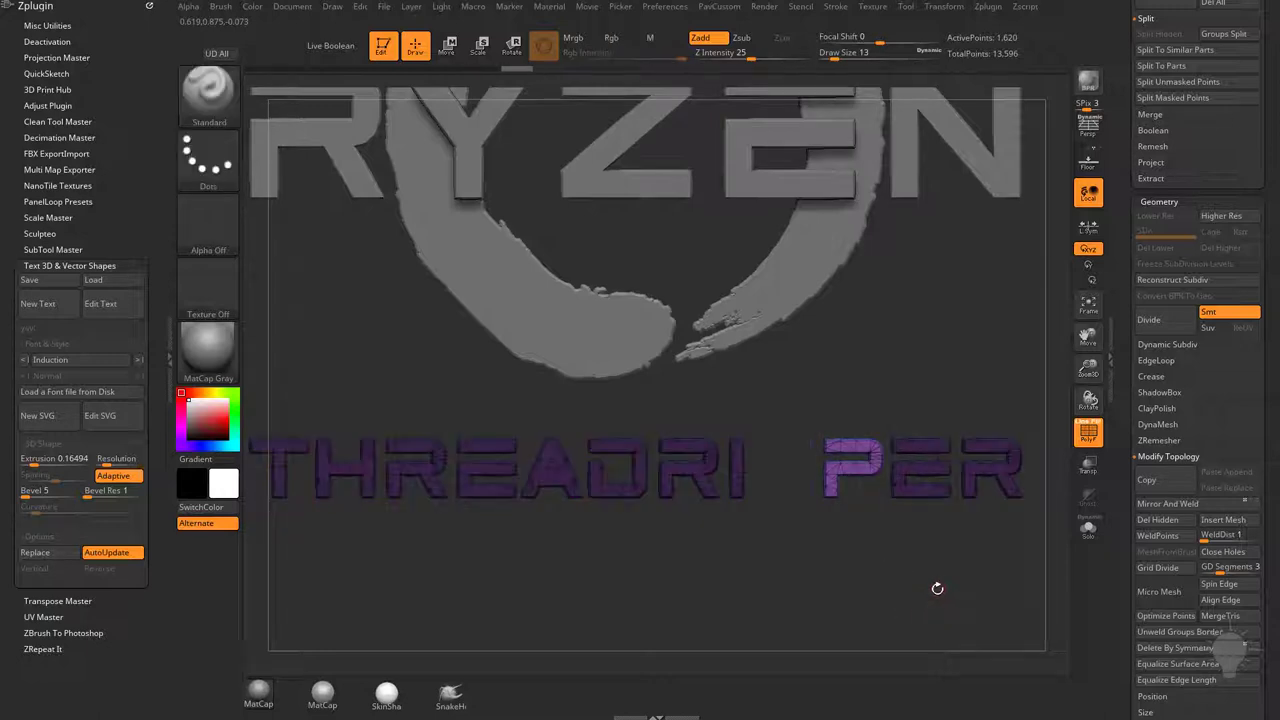
key("w")
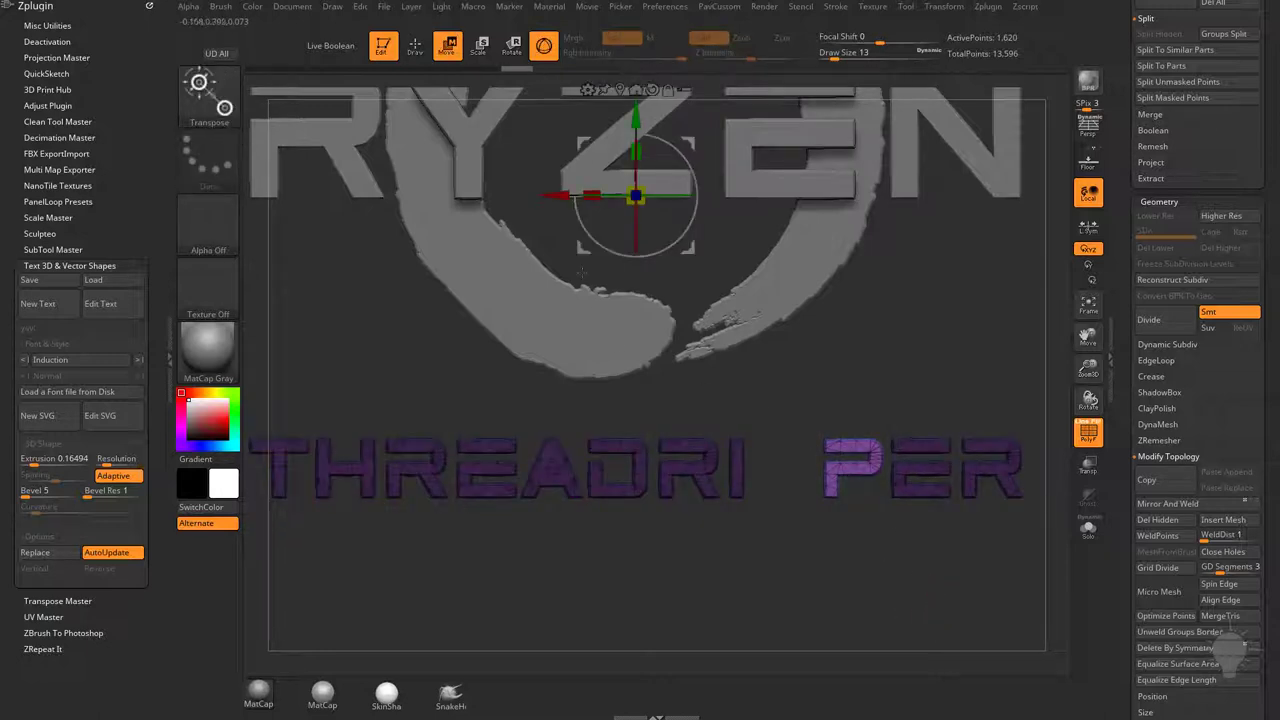
left_click_drag(555, 195, 492, 195)
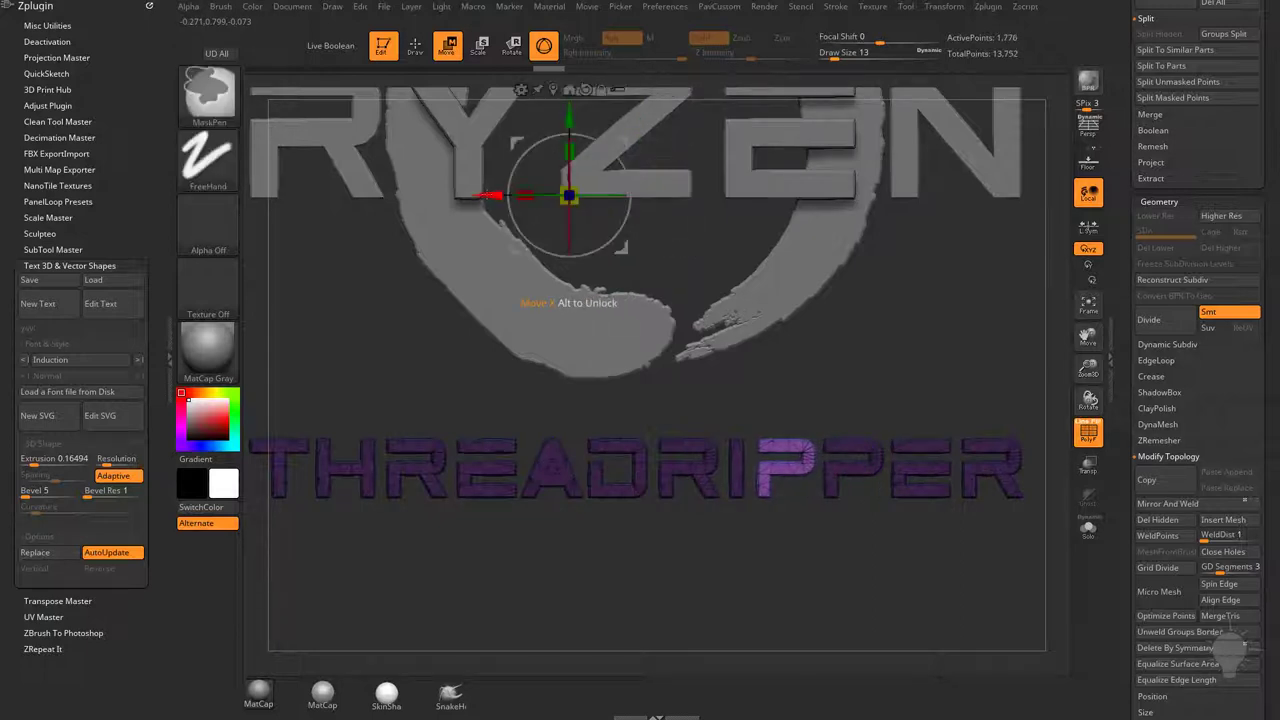
left_click_drag(764, 606, 694, 558, "ctrl")
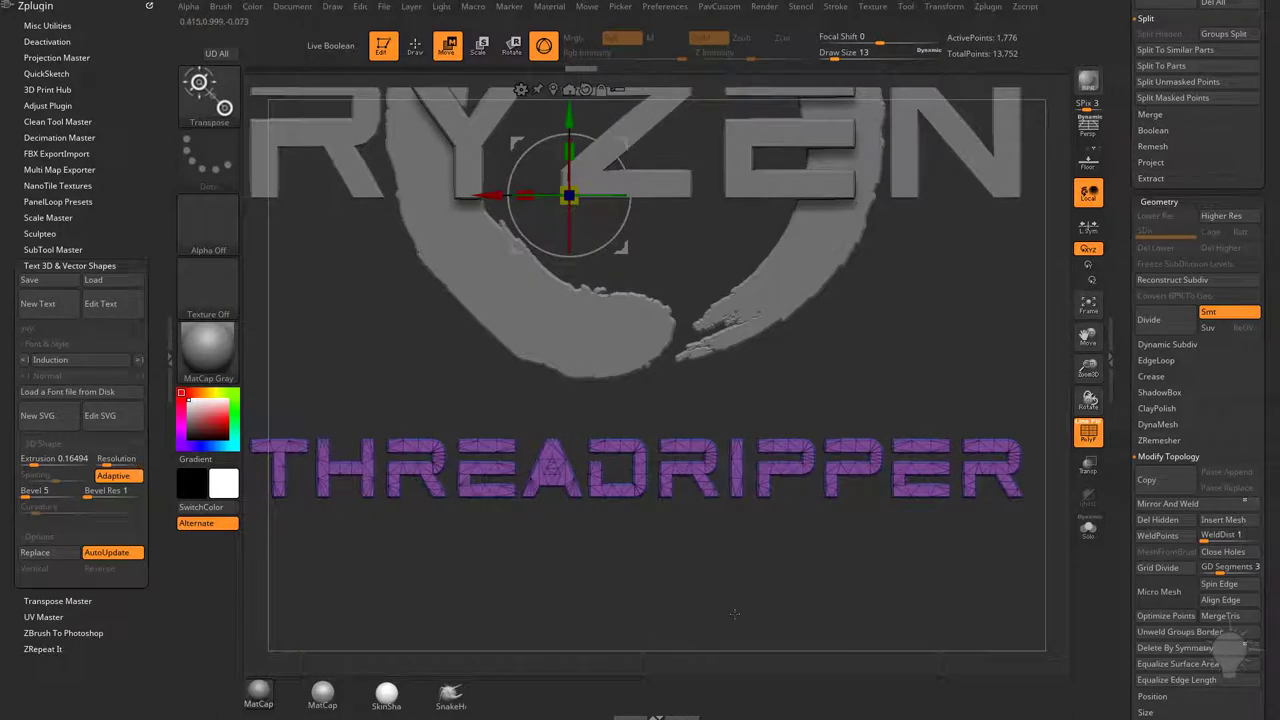
key("q")
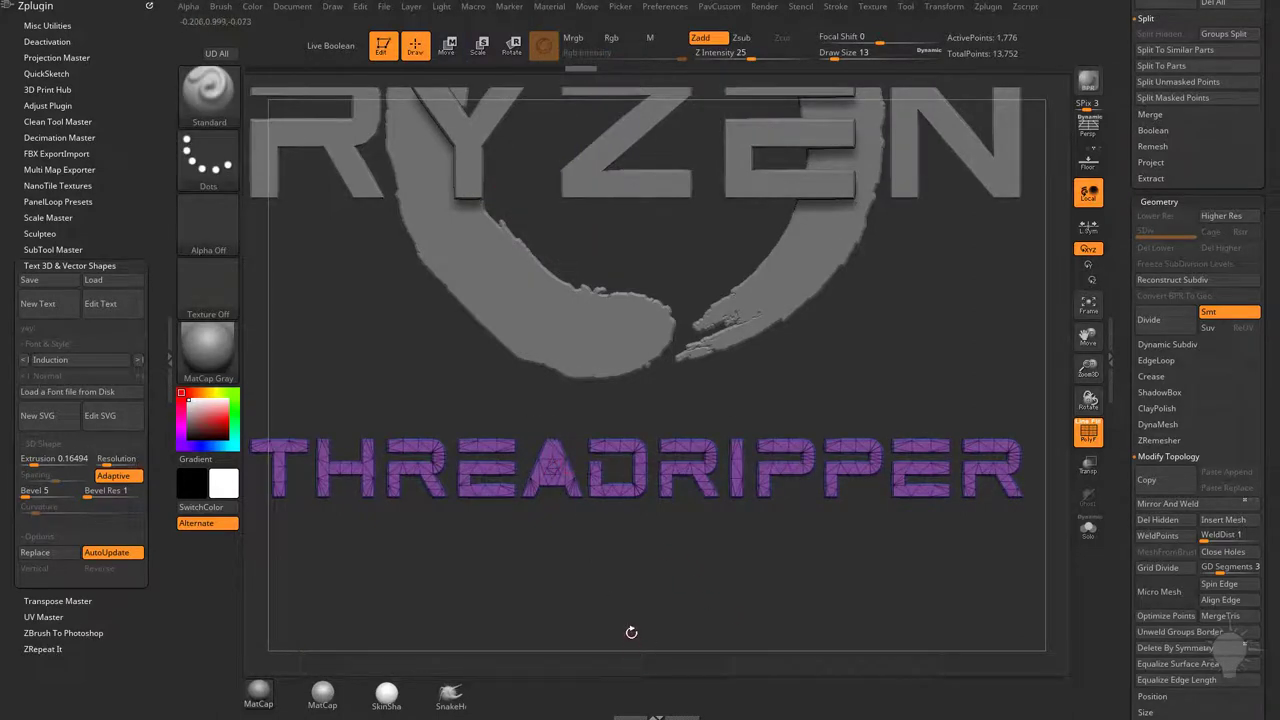
Step: Isolate the small inner triangle of the letter A by hiding all other parts of the THREADRIPPER word
key("f")
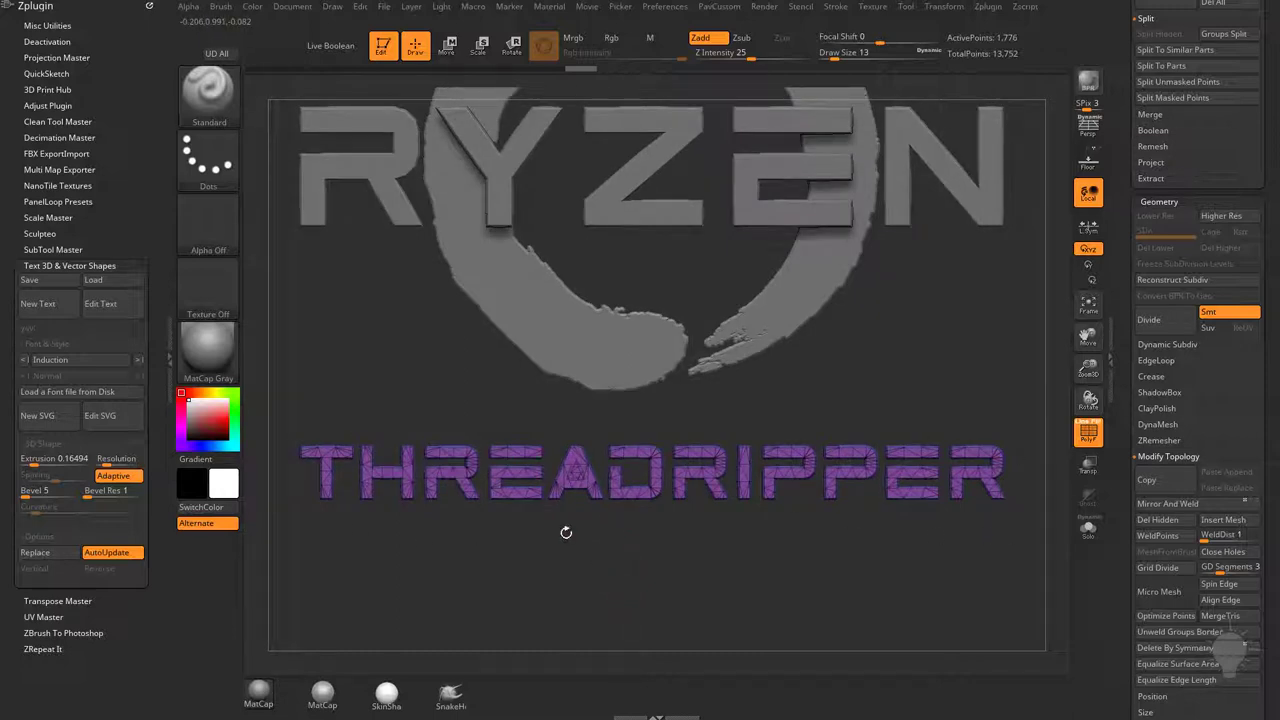
mouse_move(290, 427)
left_mouse_down("ctrl+shift")
mouse_move(991, 446)
mouse_move(1016, 461)
left_mouse_up("ctrl+shift")
key("ctrl+shift+a")
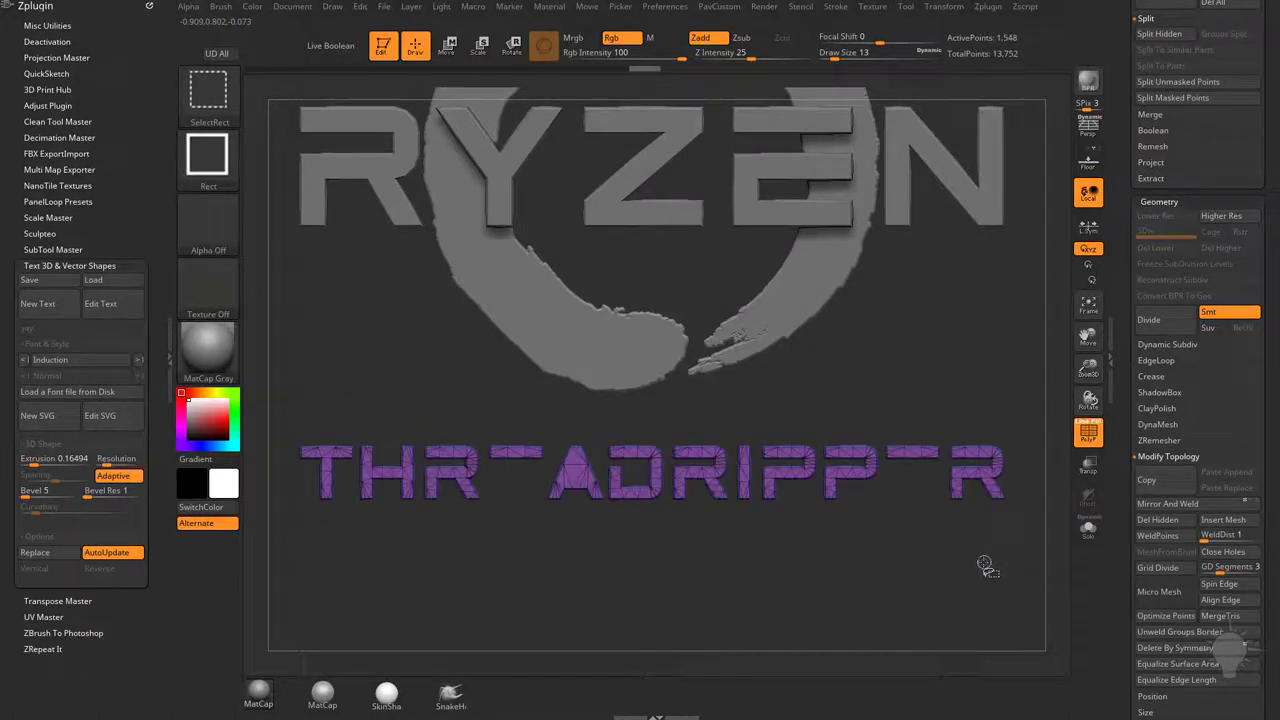
left_click(1008, 623, "ctrl+shift")
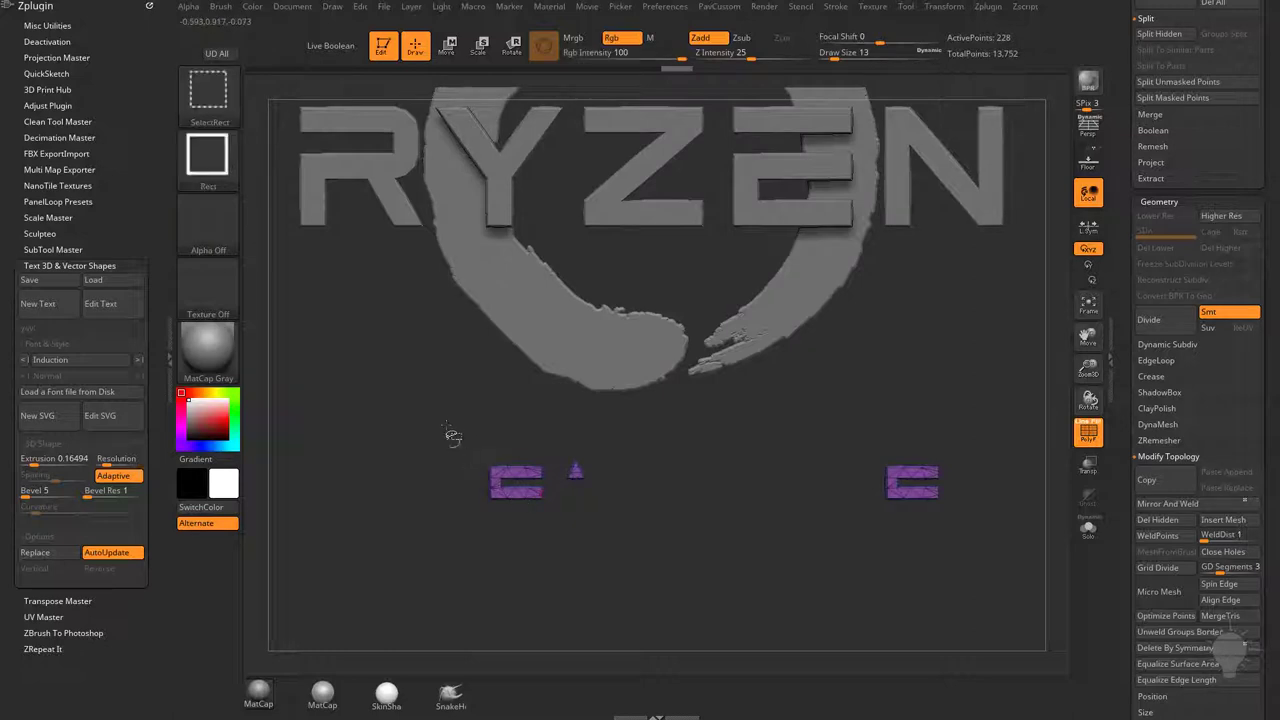
left_click_drag(444, 420, 557, 556, "ctrl+alt+shift")
left_click_drag(875, 456, 962, 540, "ctrl+alt+shift")
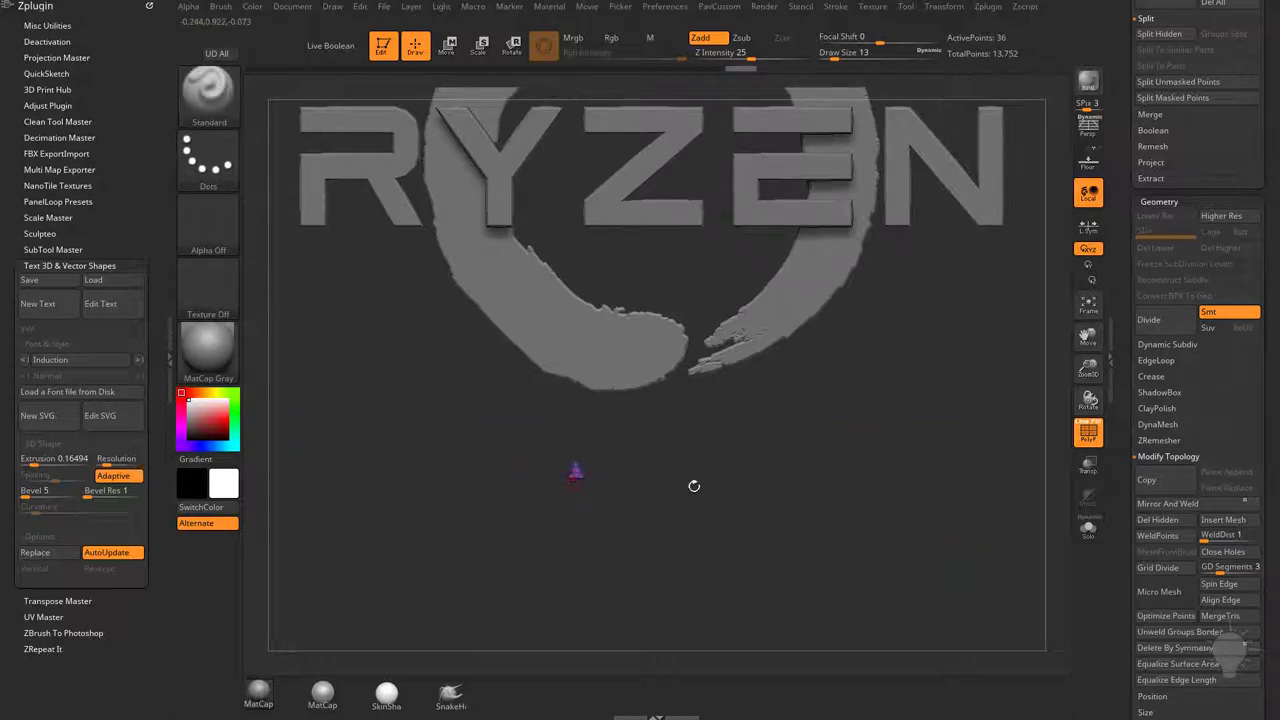
left_click_drag(927, 466, 967, 527, "ctrl+shift")
left_click_drag(842, 565, 866, 591, "ctrl+shift")
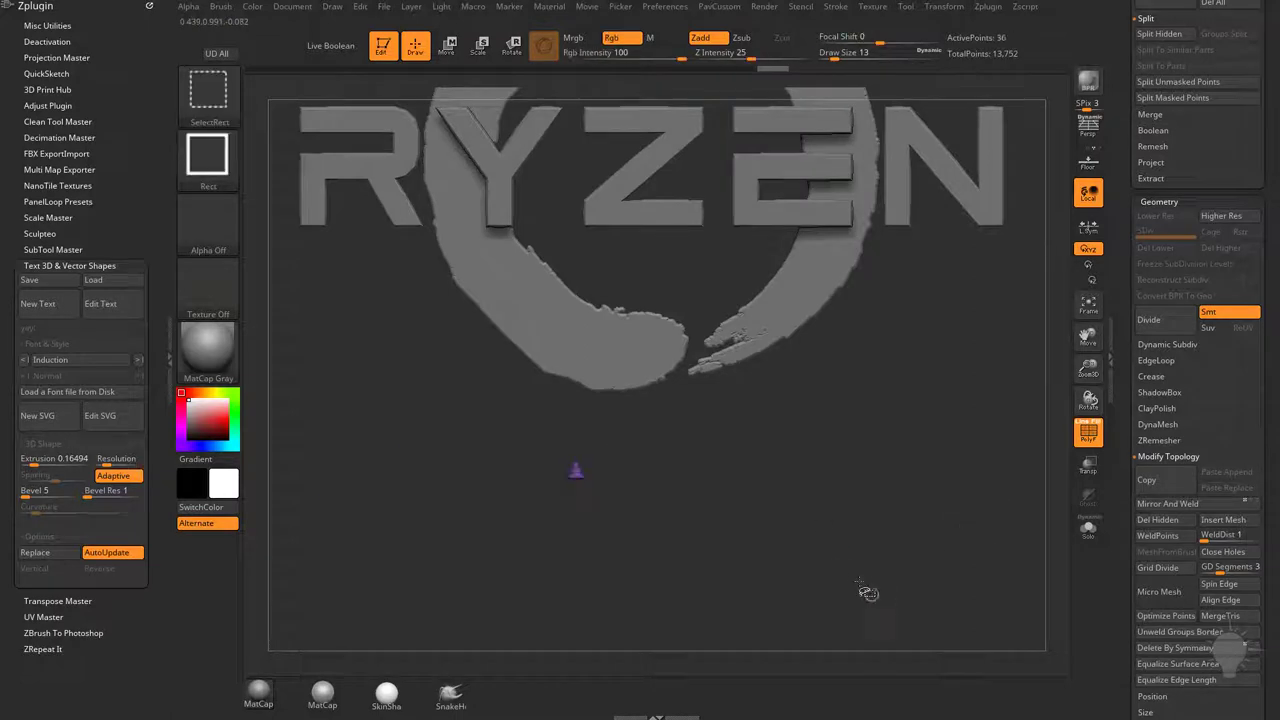
left_click(850, 551, "ctrl+shift")
left_click(858, 548, "ctrl+shift")
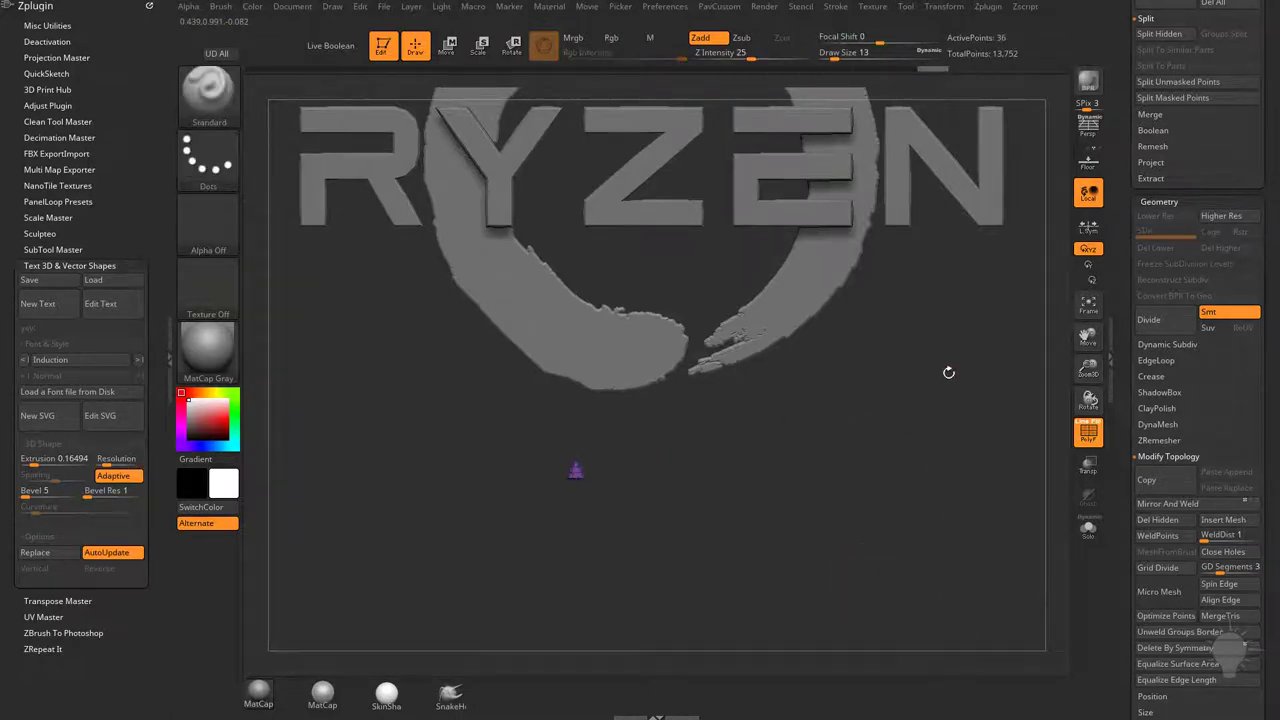
Step: Split the hidden THREADRIPPER letters from the A's inner triangle into their own subtool and leave the triangle active
key("4")
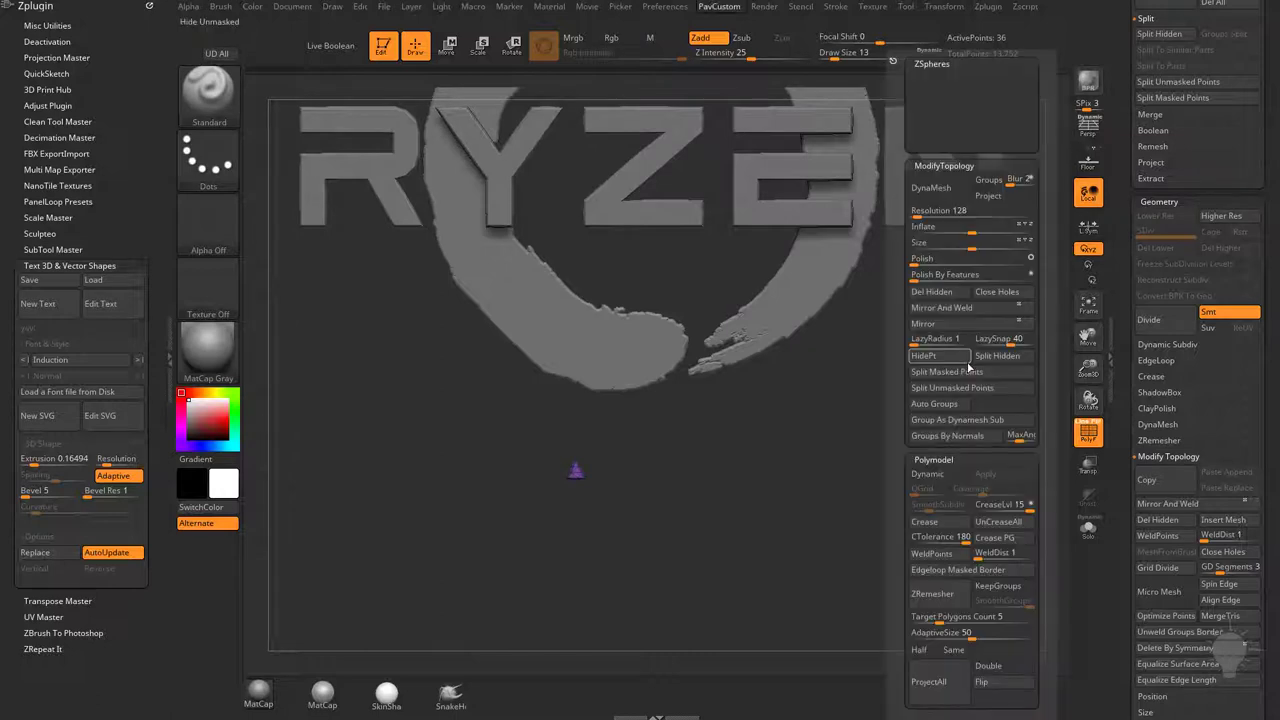
left_click(990, 358)
left_click_drag(1126, 278, 1128, 508)
mouse_move(1193, 273)
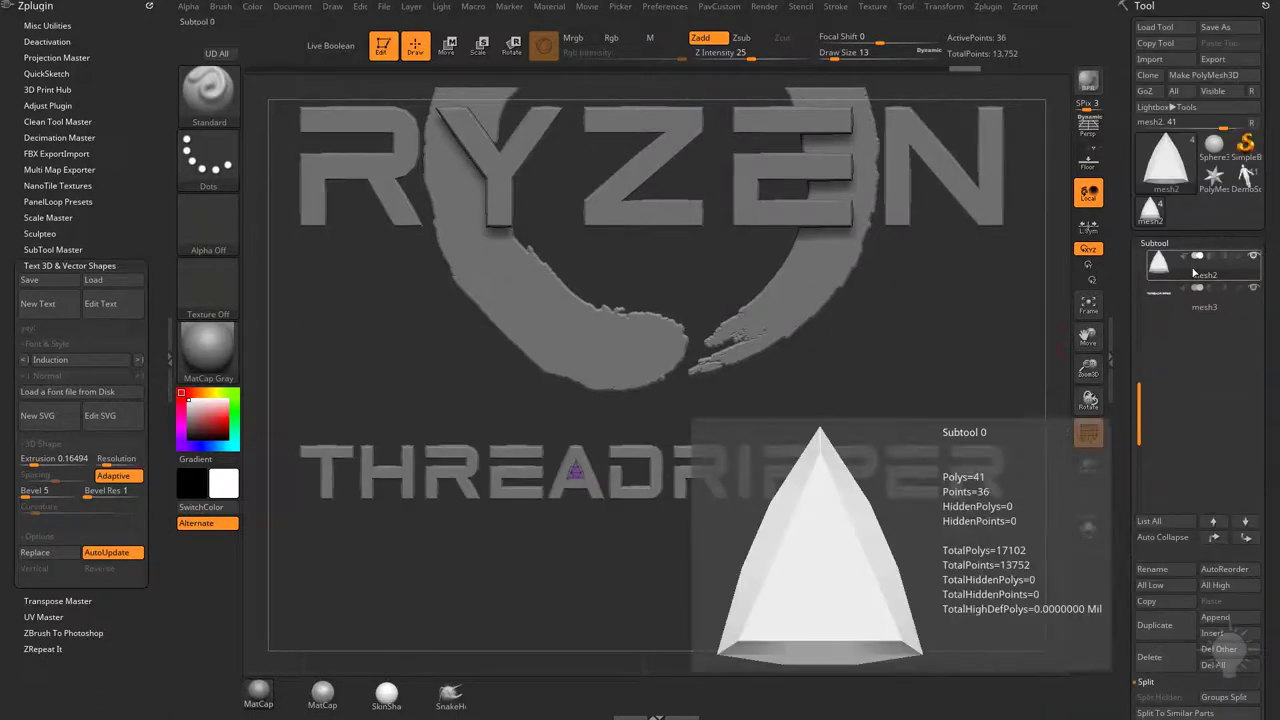
left_click(1204, 293)
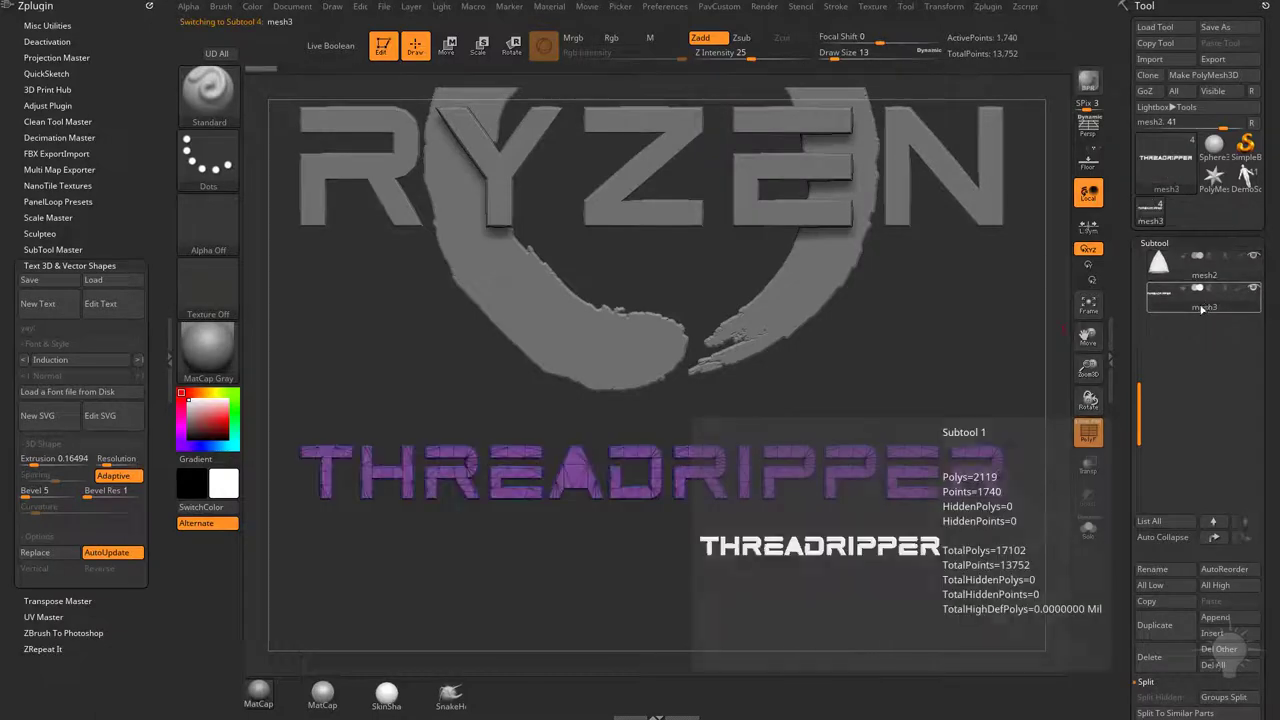
left_click(1200, 268)
Step: Center the gizmo on the triangle, scale it along its depth axis so it extends through the letter A, and return to Draw mode
left_click_drag(626, 583, 876, 480)
left_click_drag(925, 443, 833, 582)
key("w")
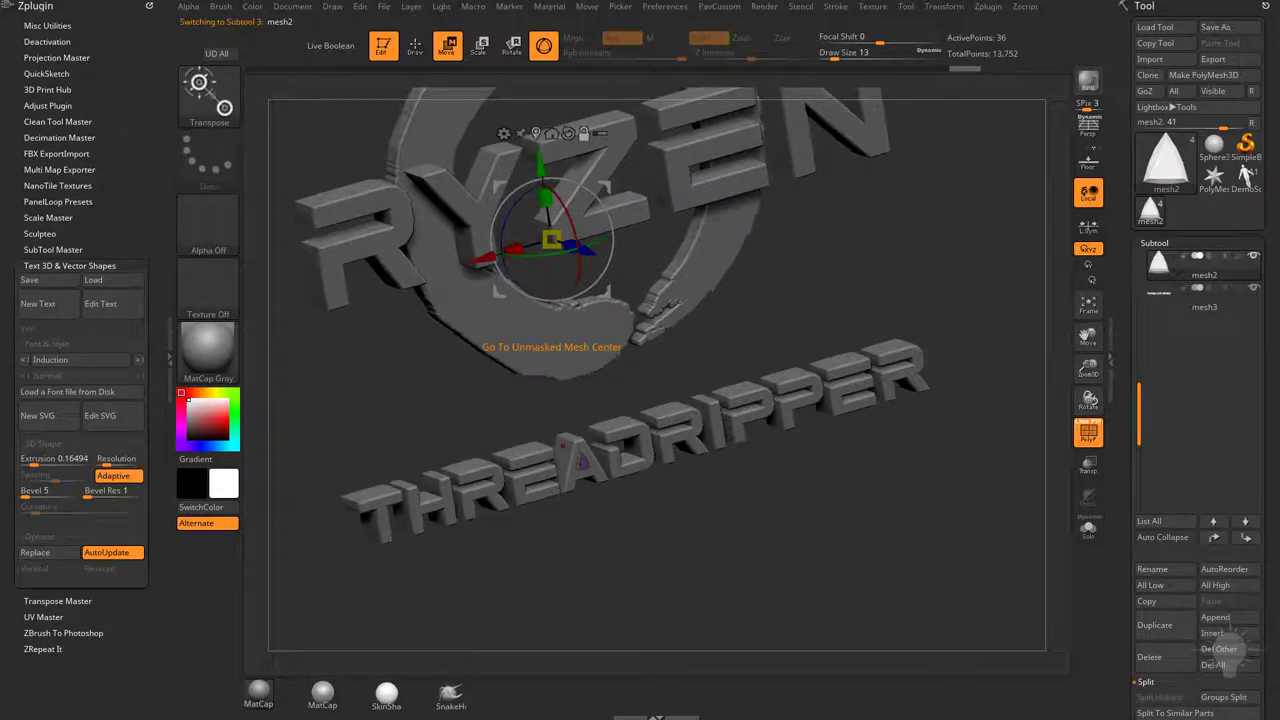
left_click(536, 134)
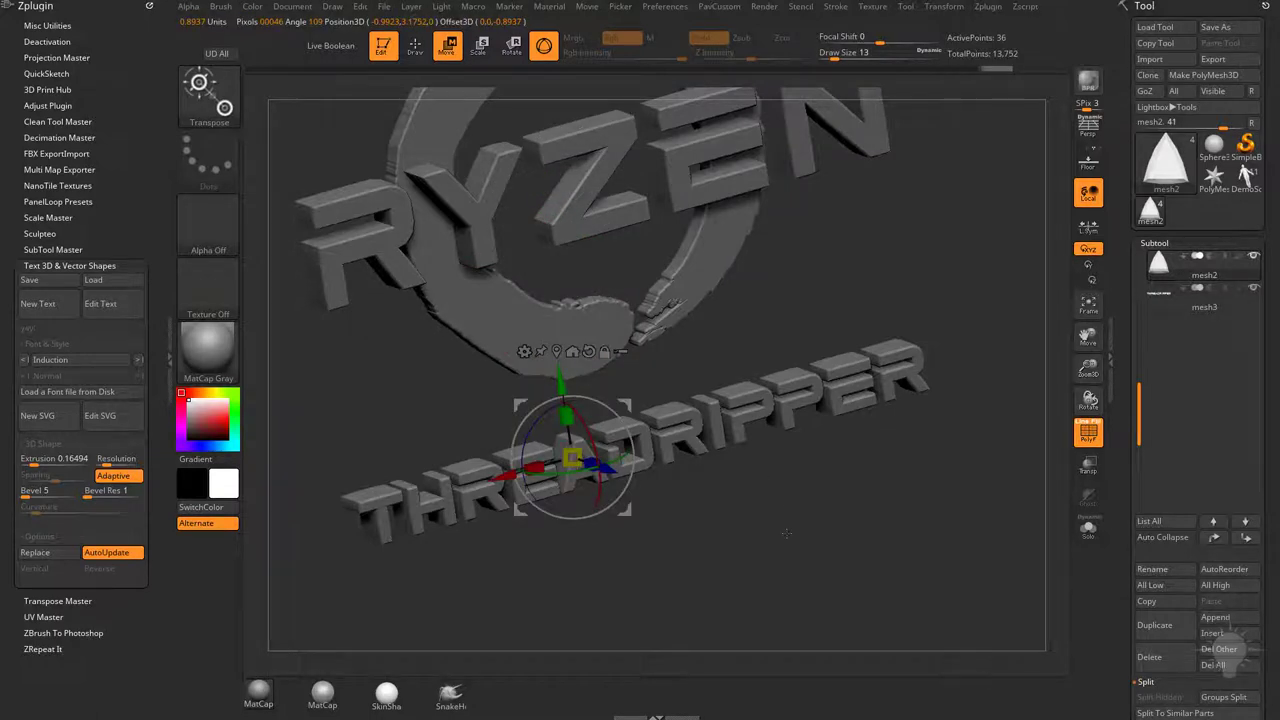
left_click_drag(791, 531, 832, 545, "alt")
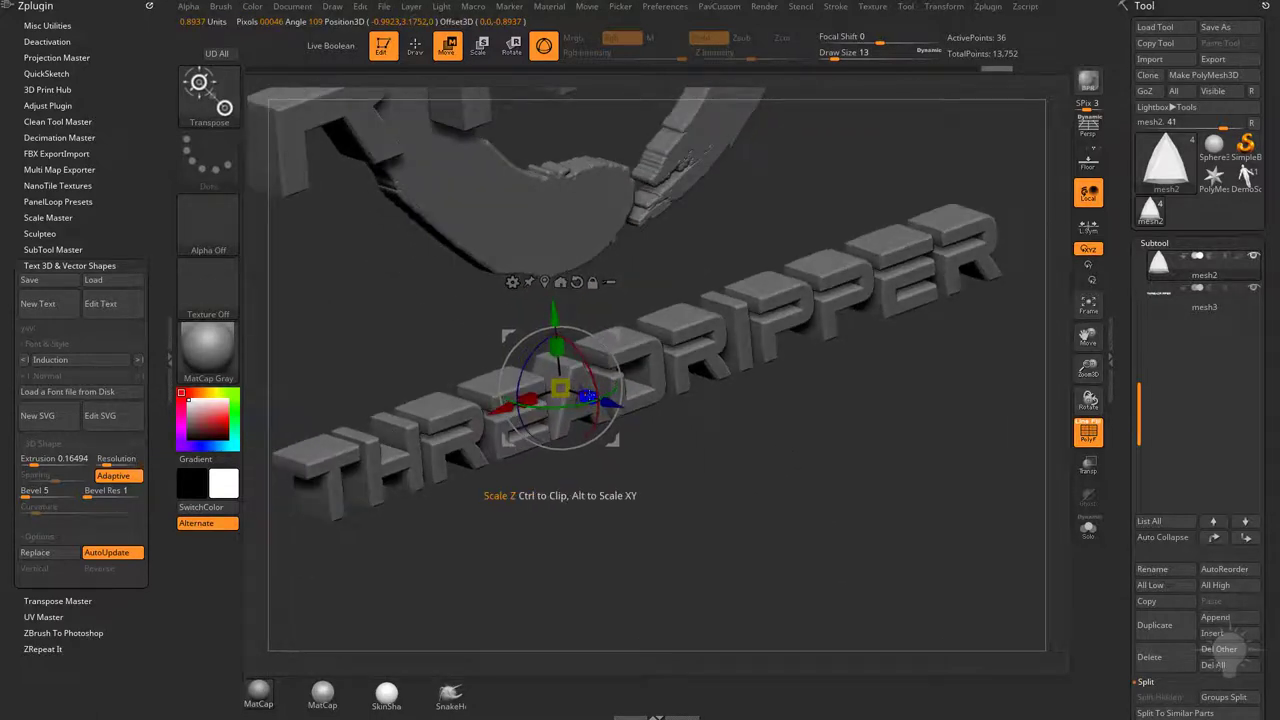
mouse_move(590, 397)
left_mouse_down()
mouse_move(804, 440)
mouse_move(940, 520)
mouse_move(806, 514)
mouse_move(775, 498)
mouse_move(1006, 402)
mouse_move(997, 445)
mouse_move(973, 453)
left_mouse_up()
key("q")
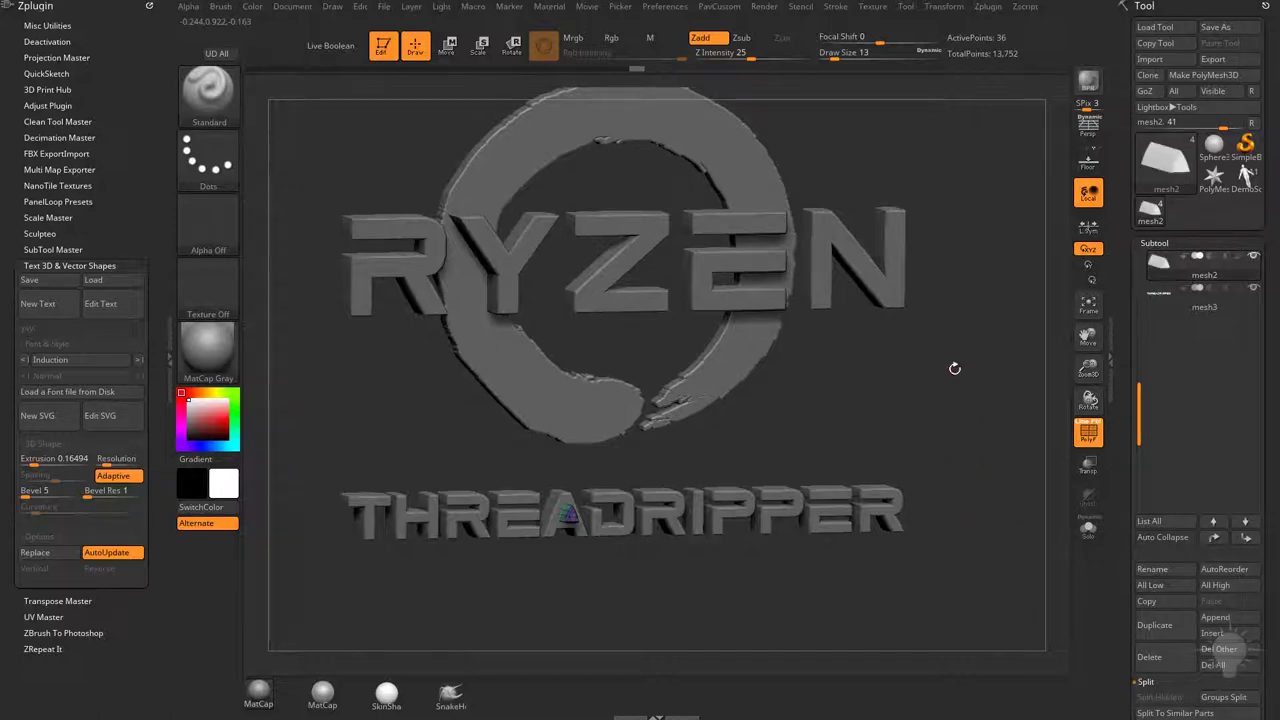
Step: Set the ring, RYZEN and THREADRIPPER subtools as Start groups and move THREADRIPPER above the triangle in the subtool order
left_click_drag(956, 379, 944, 379)
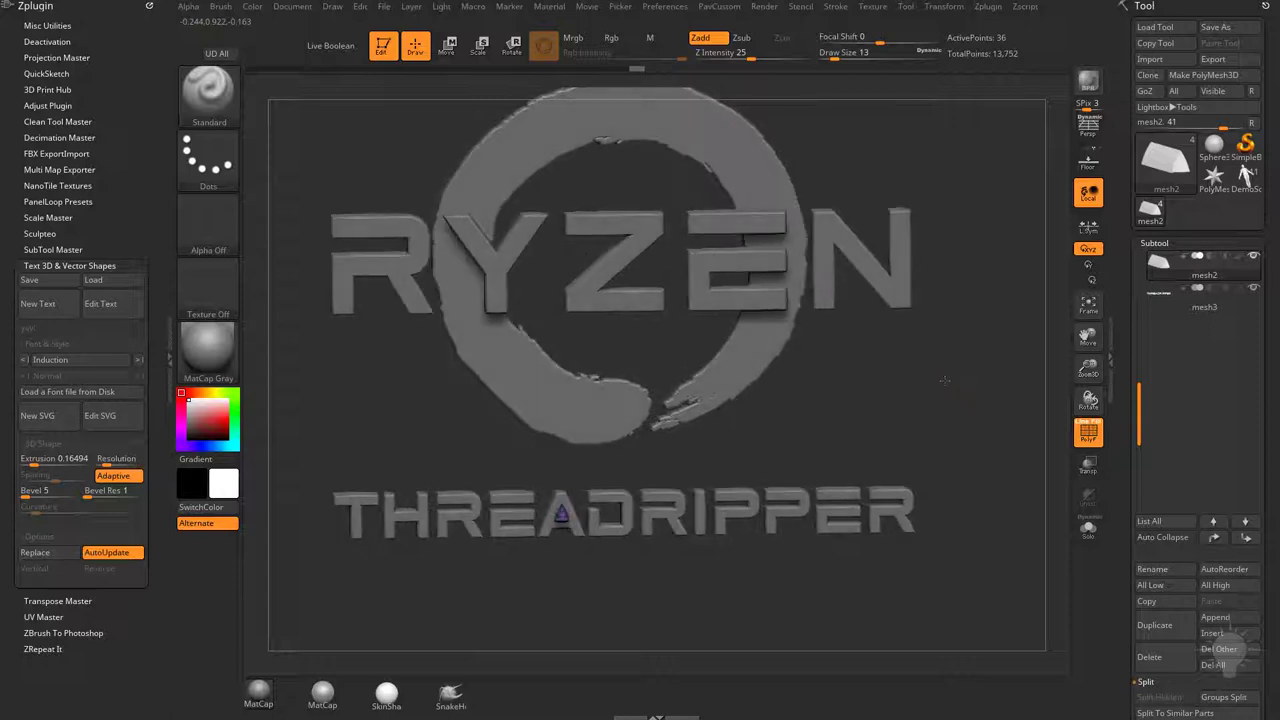
mouse_move(1183, 261)
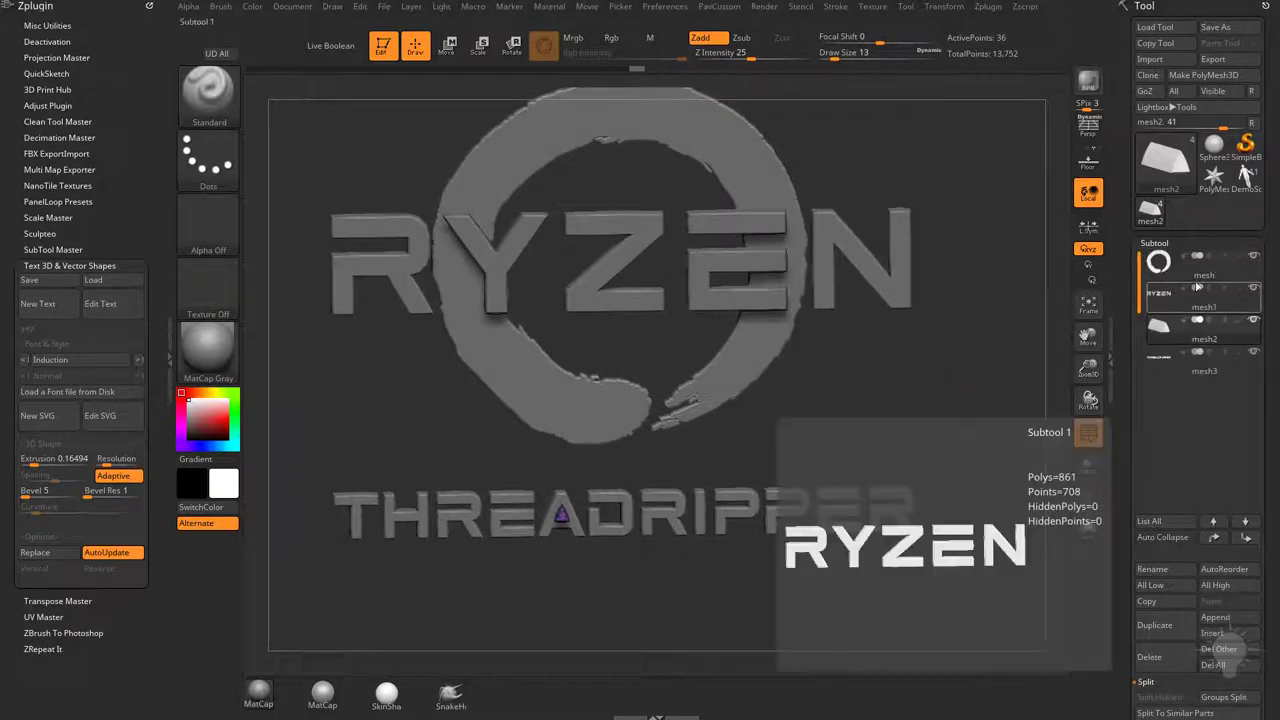
mouse_move(1183, 296)
mouse_move(1180, 333)
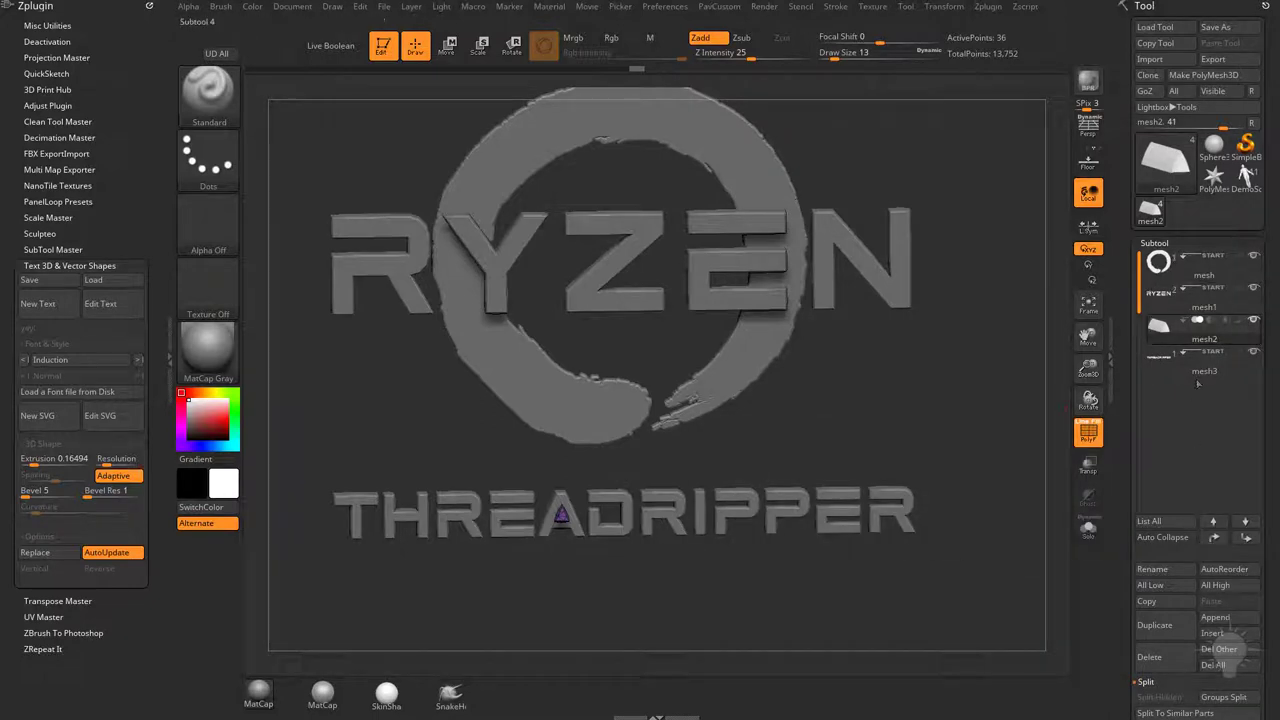
left_click(1200, 362)
left_click(1213, 521)
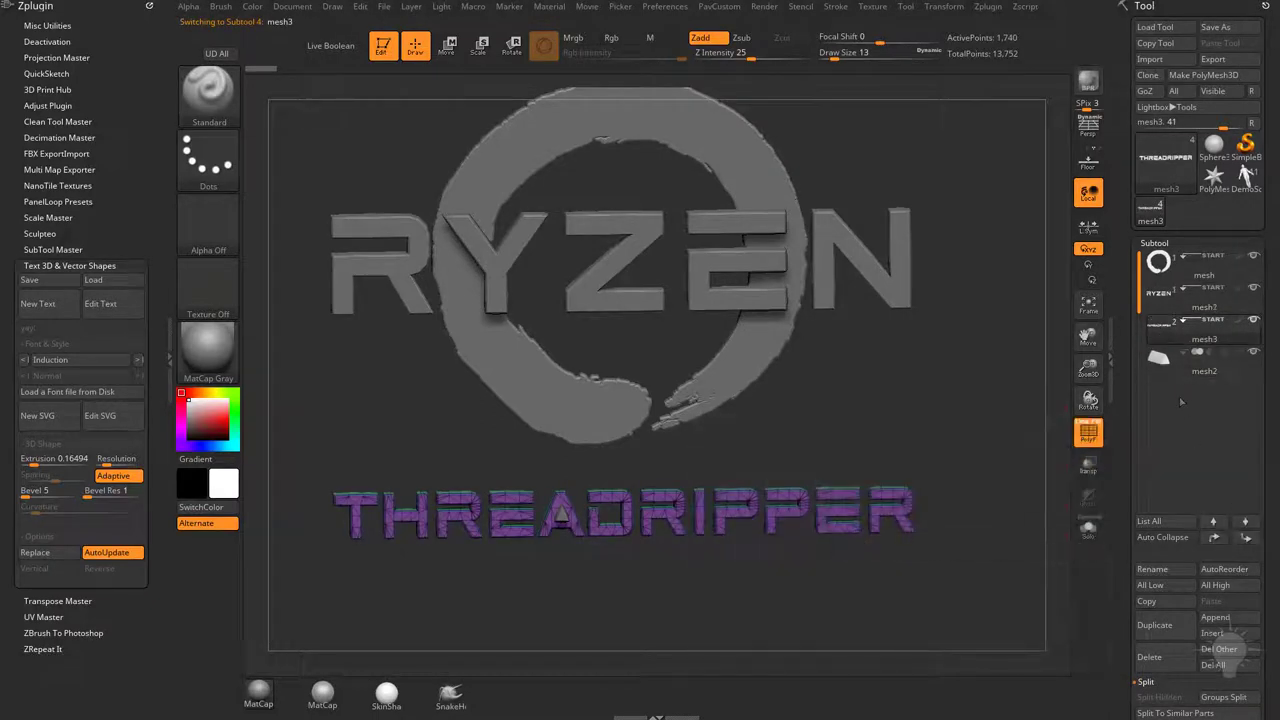
Step: Go through the ring, RYZEN and THREADRIPPER subtools in turn, and set the triangle subtool below them to Boolean subtraction
left_click(1207, 275)
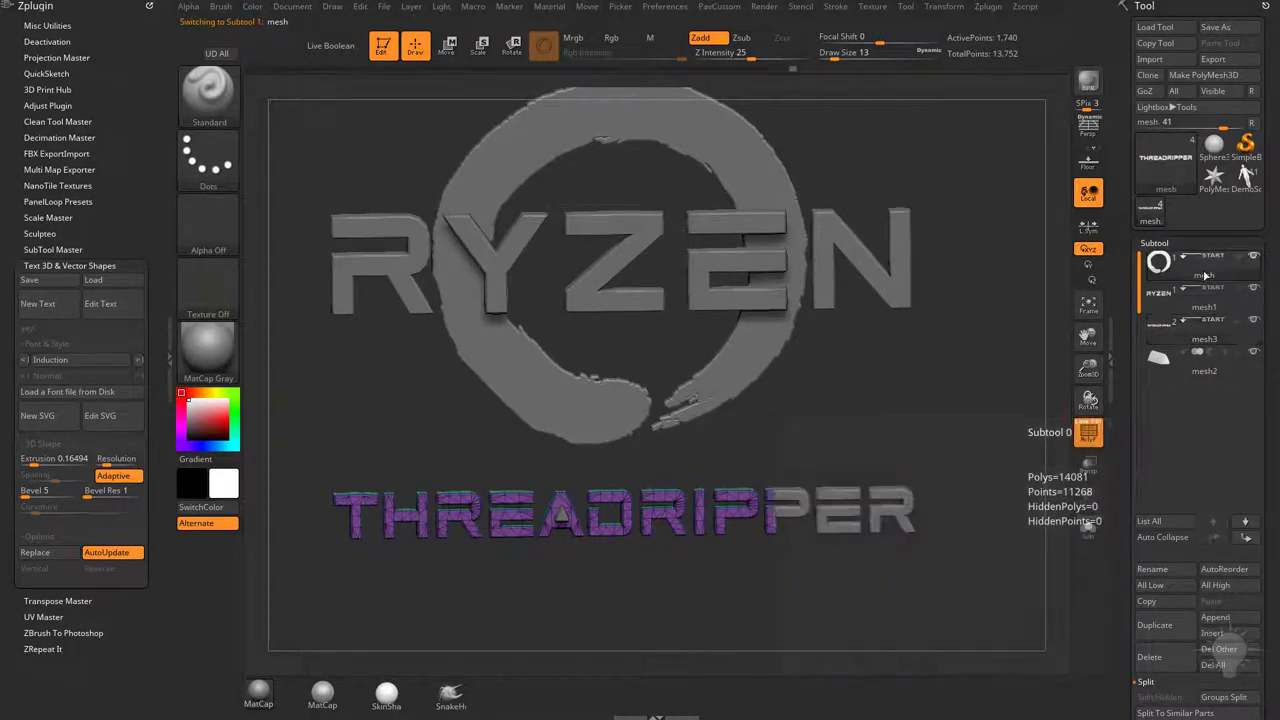
left_click(1205, 310)
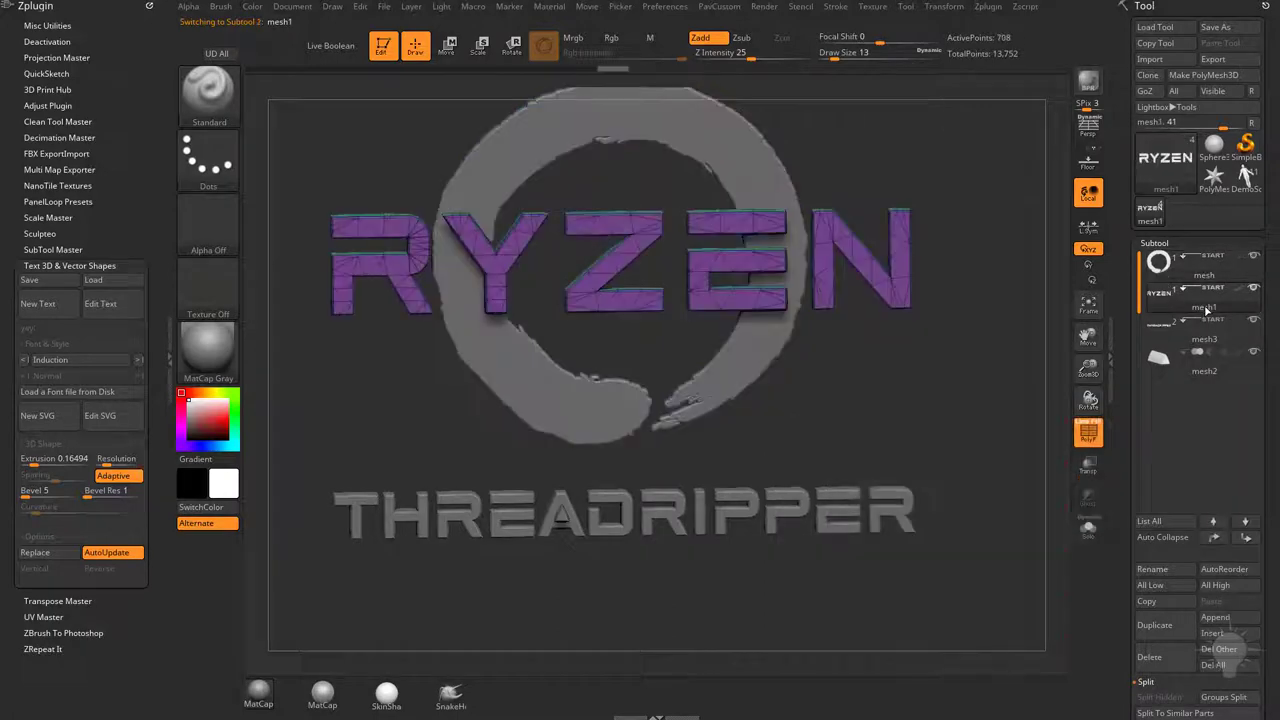
left_click(1205, 340)
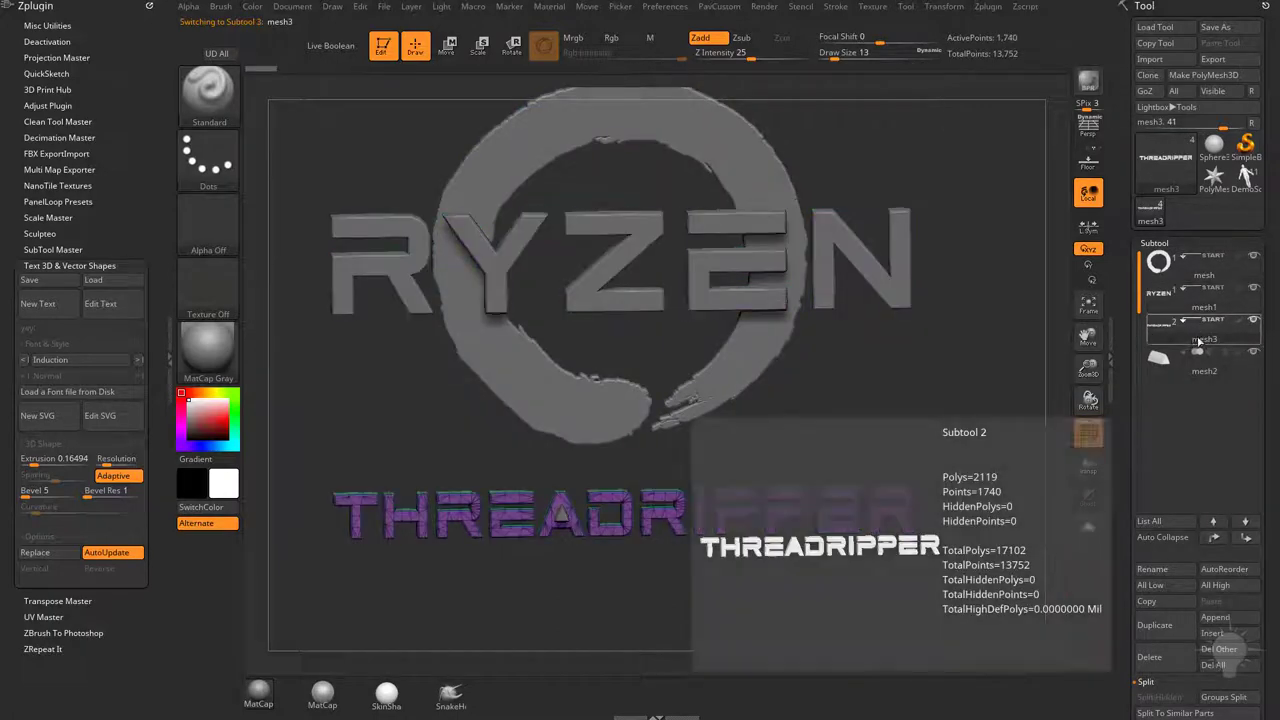
mouse_move(1202, 370)
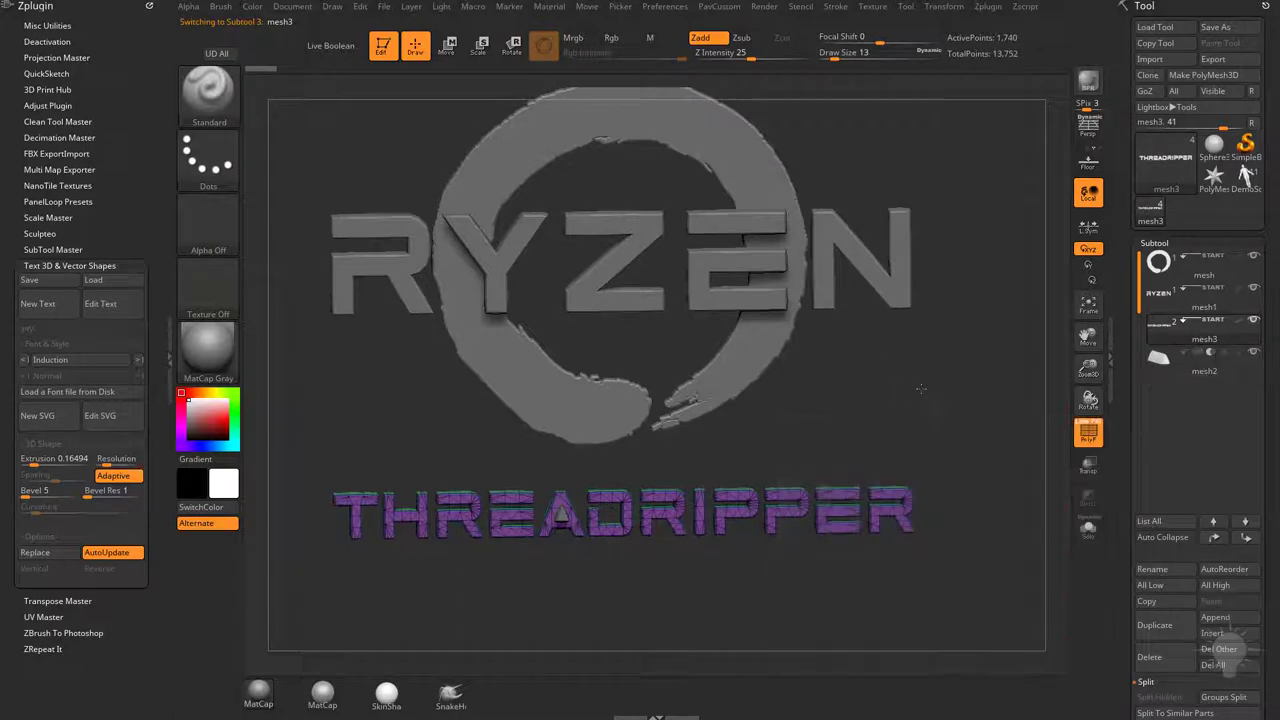
Step: Turn on Live Boolean, hide the polyframe and check the cut-out in the A of THREADRIPPER
left_click_drag(920, 388, 891, 363)
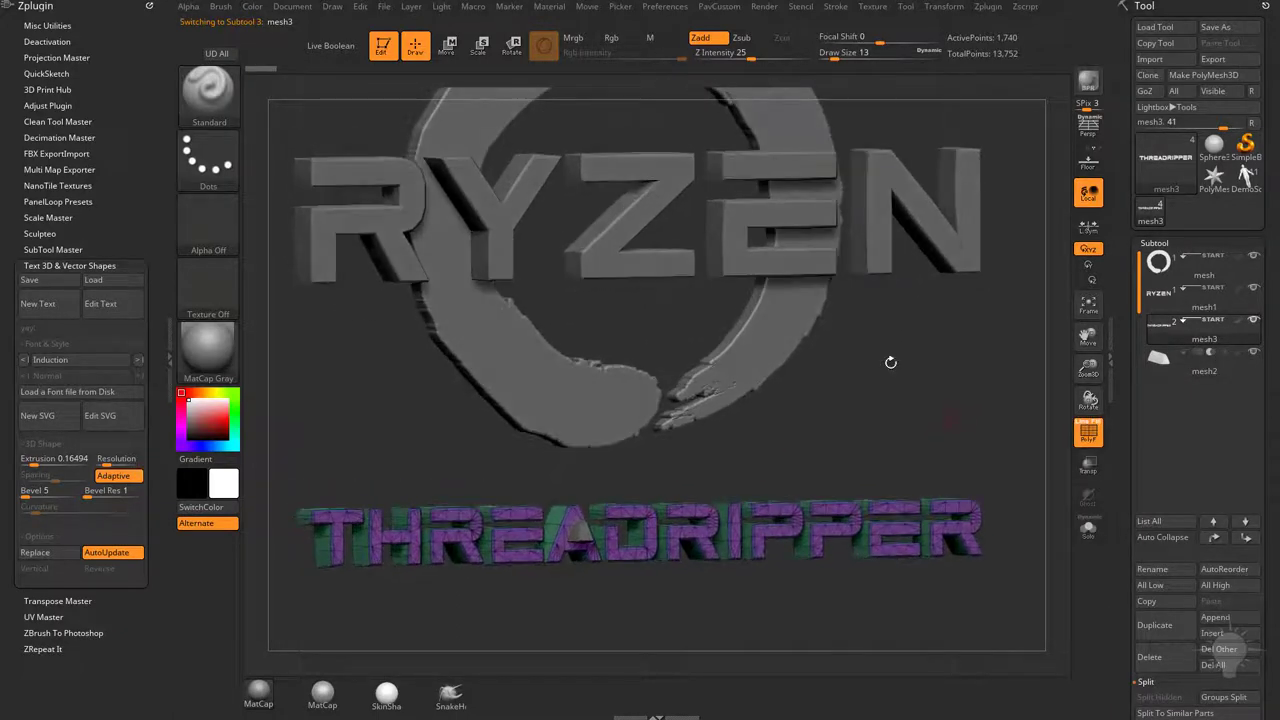
left_click(328, 46)
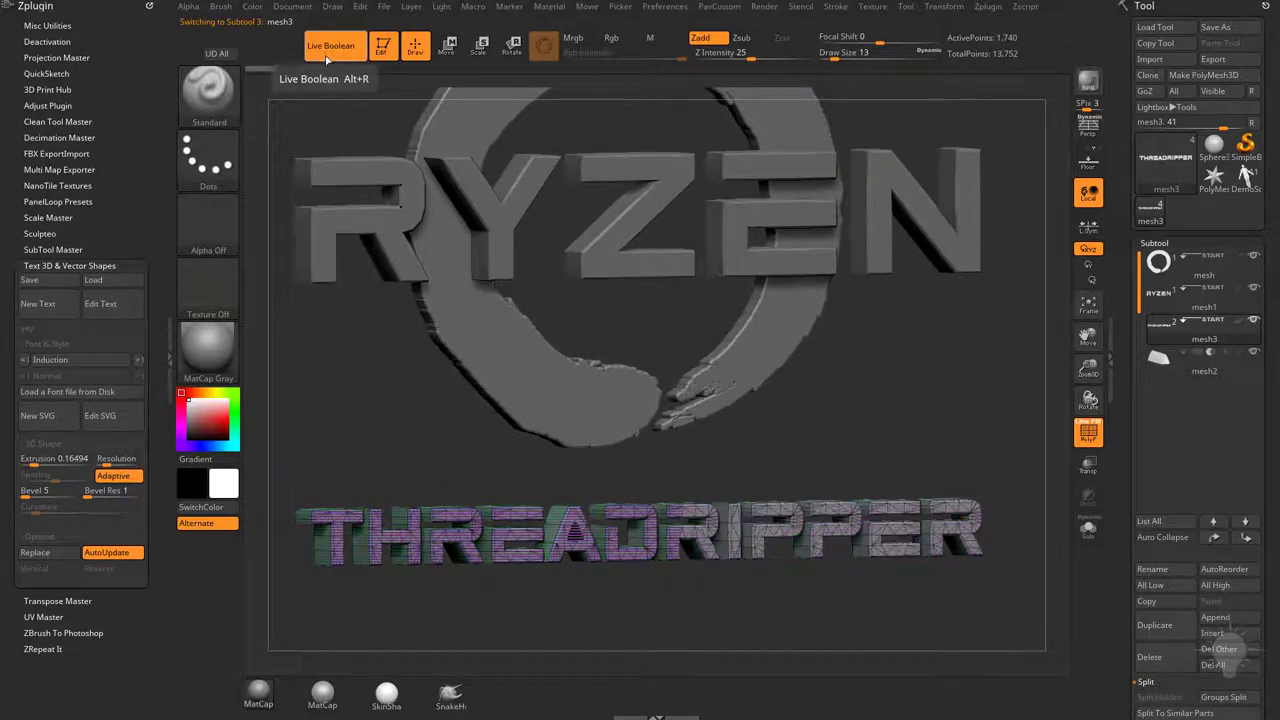
left_click(1094, 438)
mouse_move(957, 406)
left_mouse_down()
mouse_move(945, 446)
mouse_move(940, 408)
left_mouse_up()
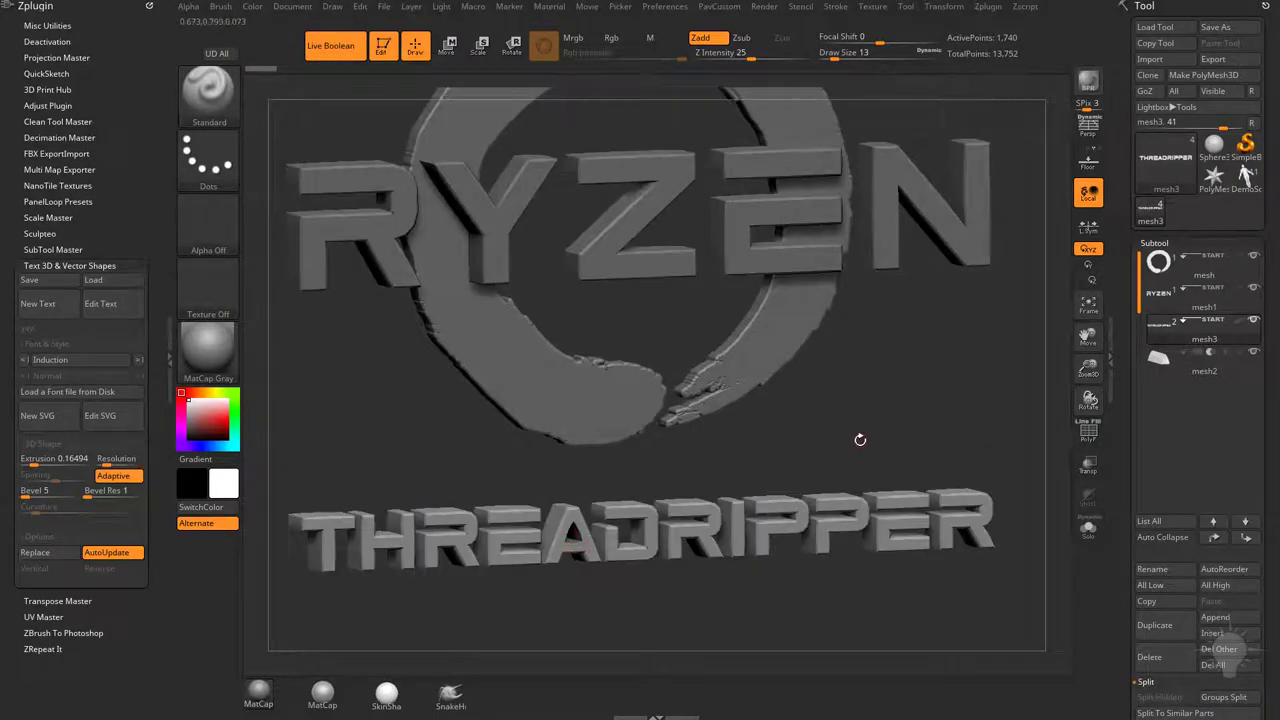
left_click_drag(858, 437, 960, 451)
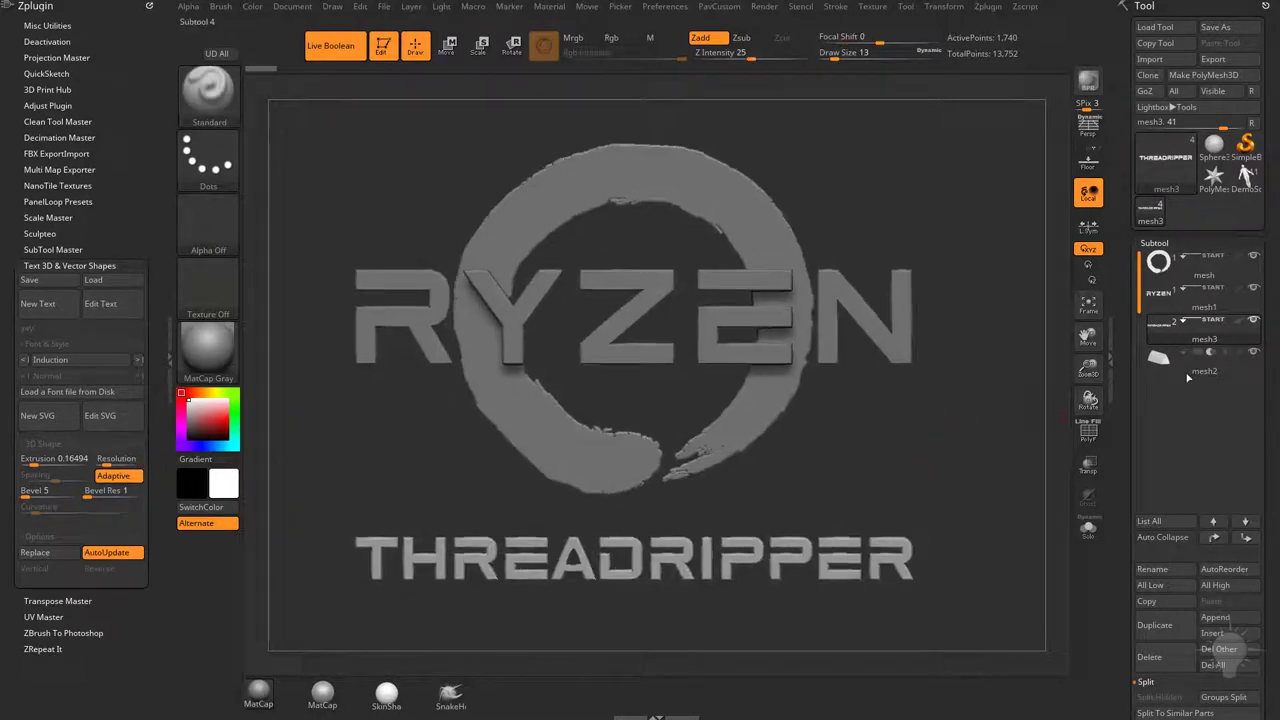
Step: Try sliding the triangle subtool sideways across THREADRIPPER to preview the live subtraction, undo the move and return to Draw mode
left_click(1189, 375)
key("w")
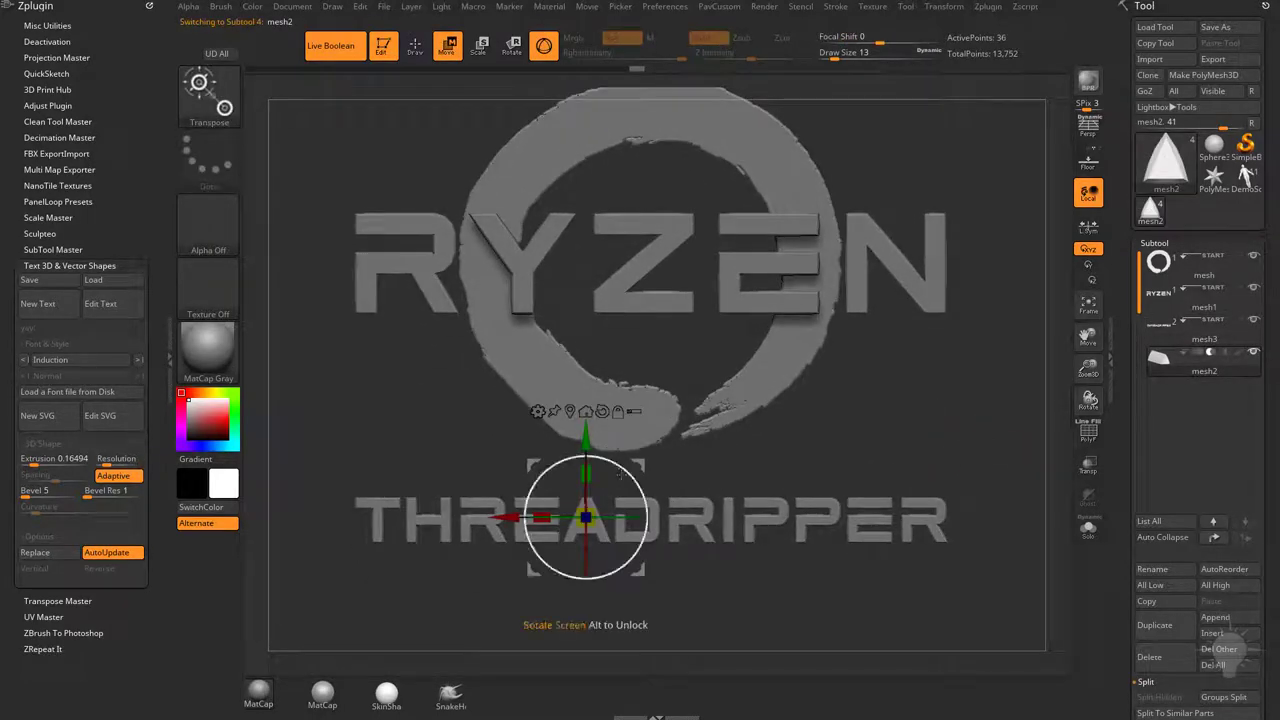
left_click_drag(508, 520, 742, 537)
left_click_drag(816, 520, 630, 520)
left_click_drag(544, 533, 588, 517)
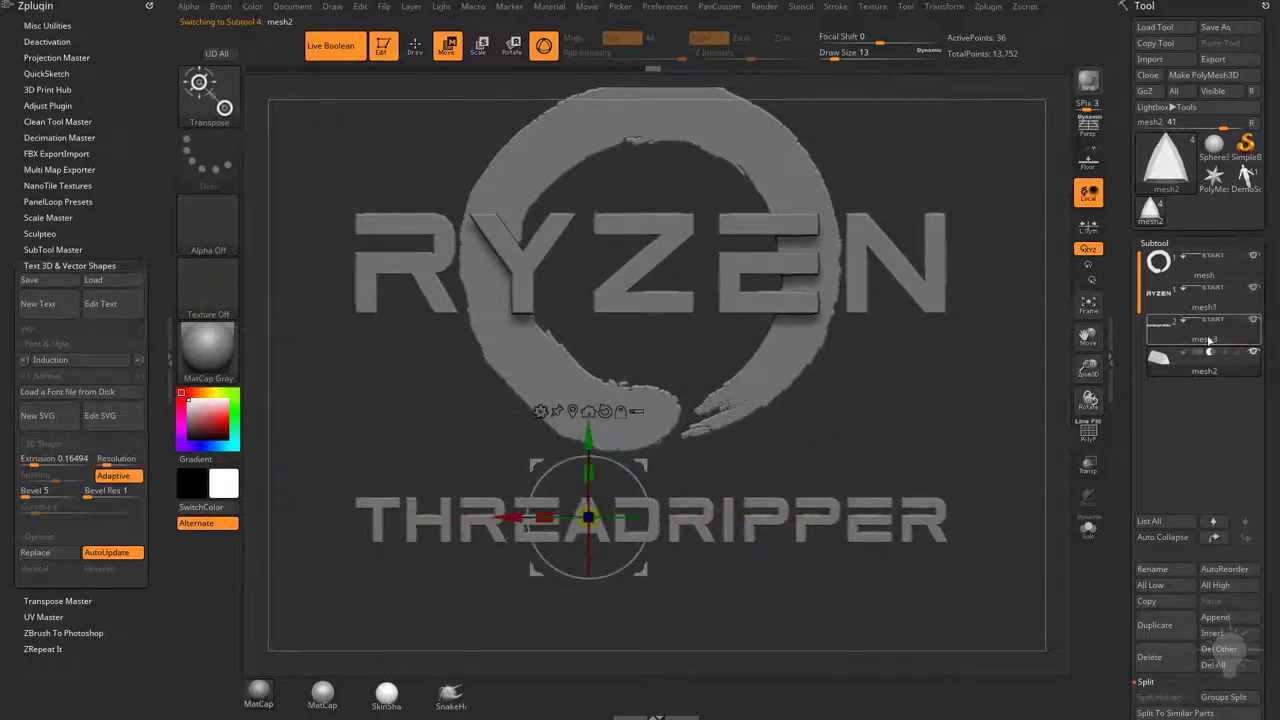
mouse_move(1204, 341)
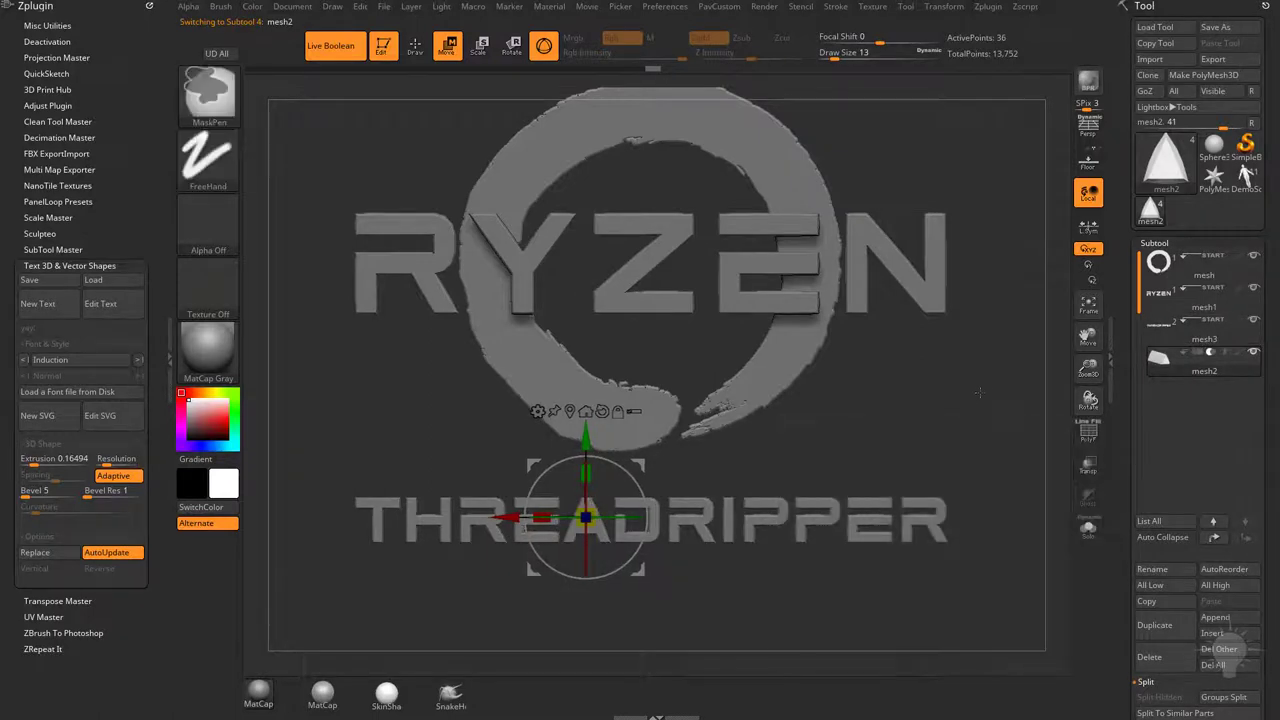
key("ctrl+z")
key("q")
Step: Examine the subtracted logo from several angles, the Make Boolean Mesh options and the edges of the RYZEN letters up close
left_click_drag(966, 400, 953, 433, "alt")
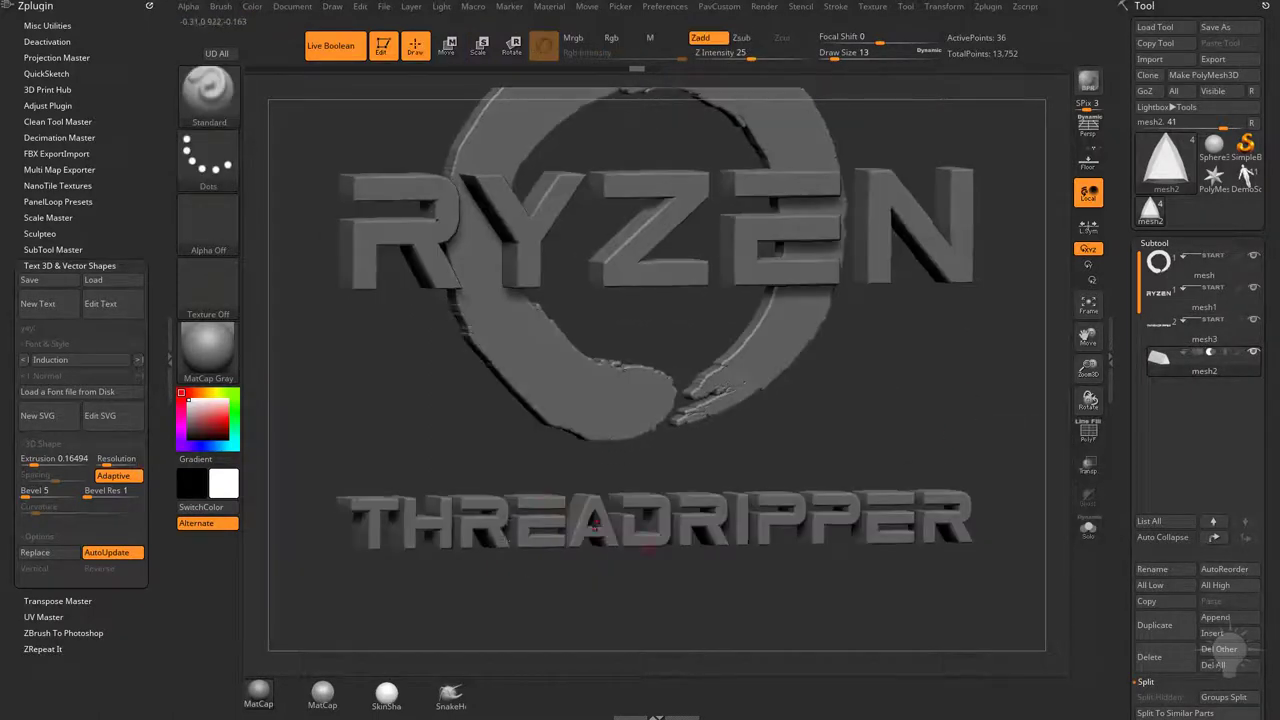
left_click_drag(874, 438, 846, 442)
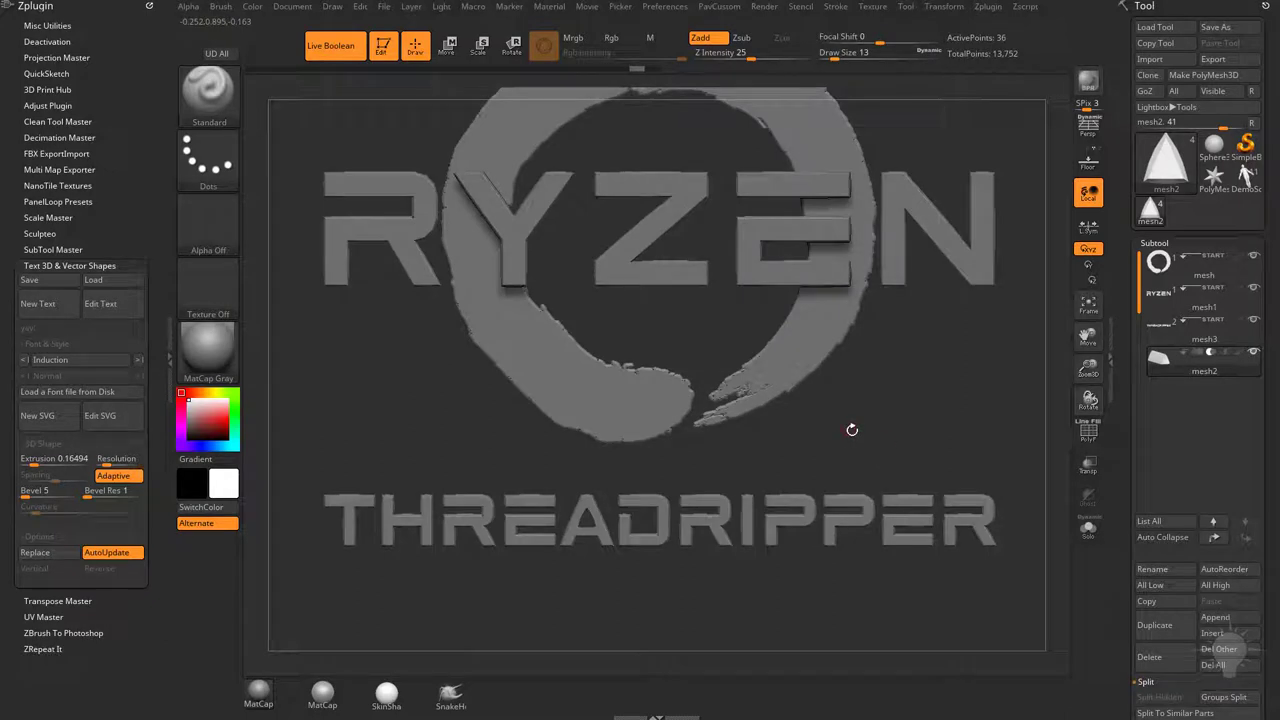
key("f")
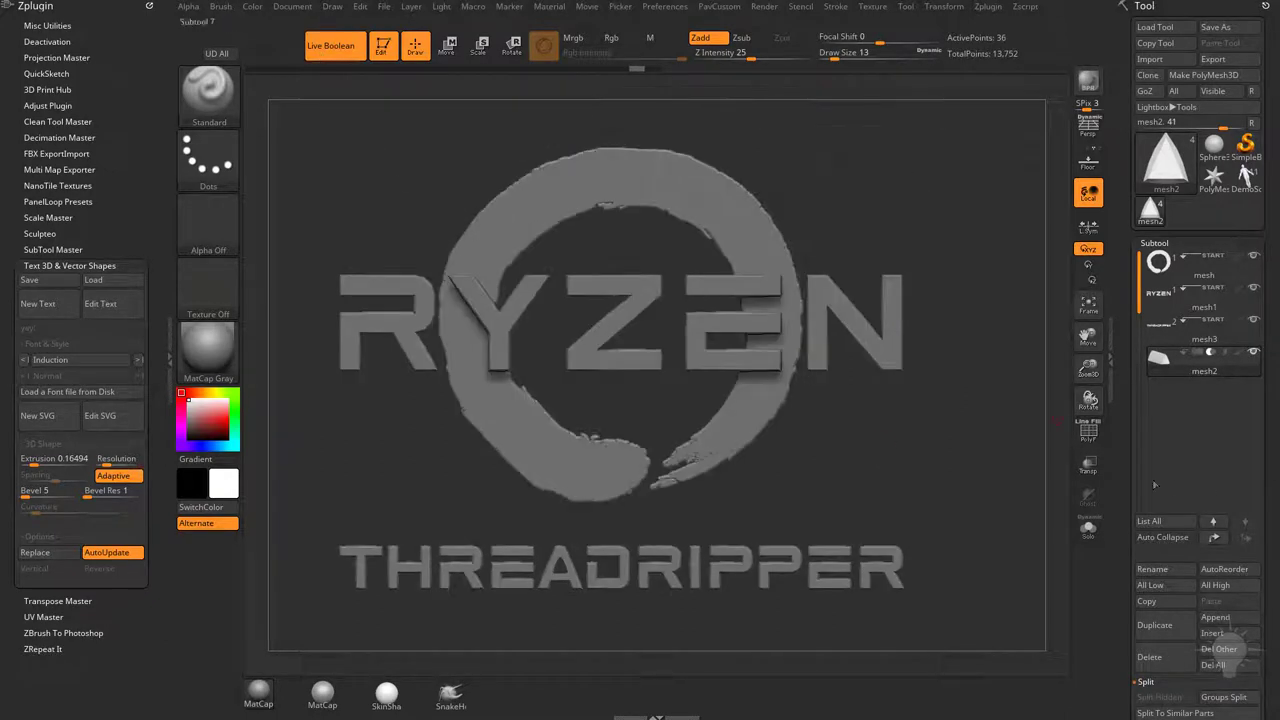
scroll(1126, 467, "down", 8)
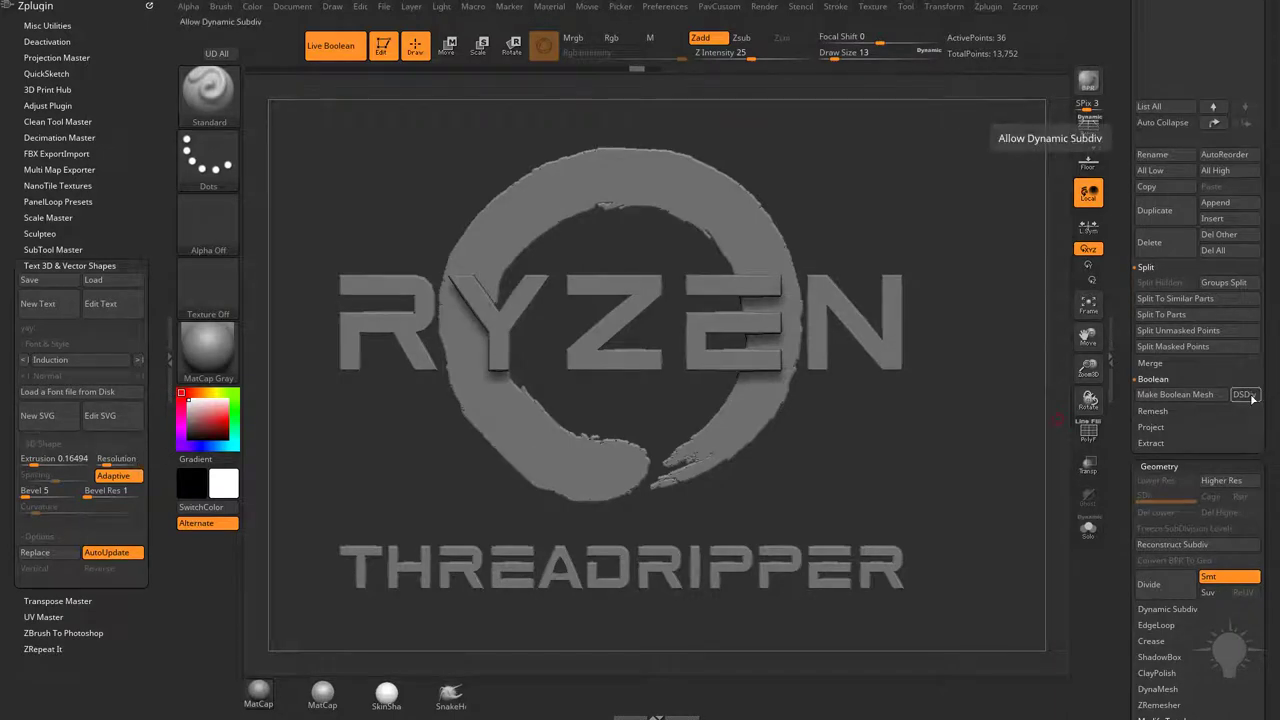
left_click_drag(930, 430, 851, 485, "alt")
left_click_drag(434, 551, 469, 220, "alt")
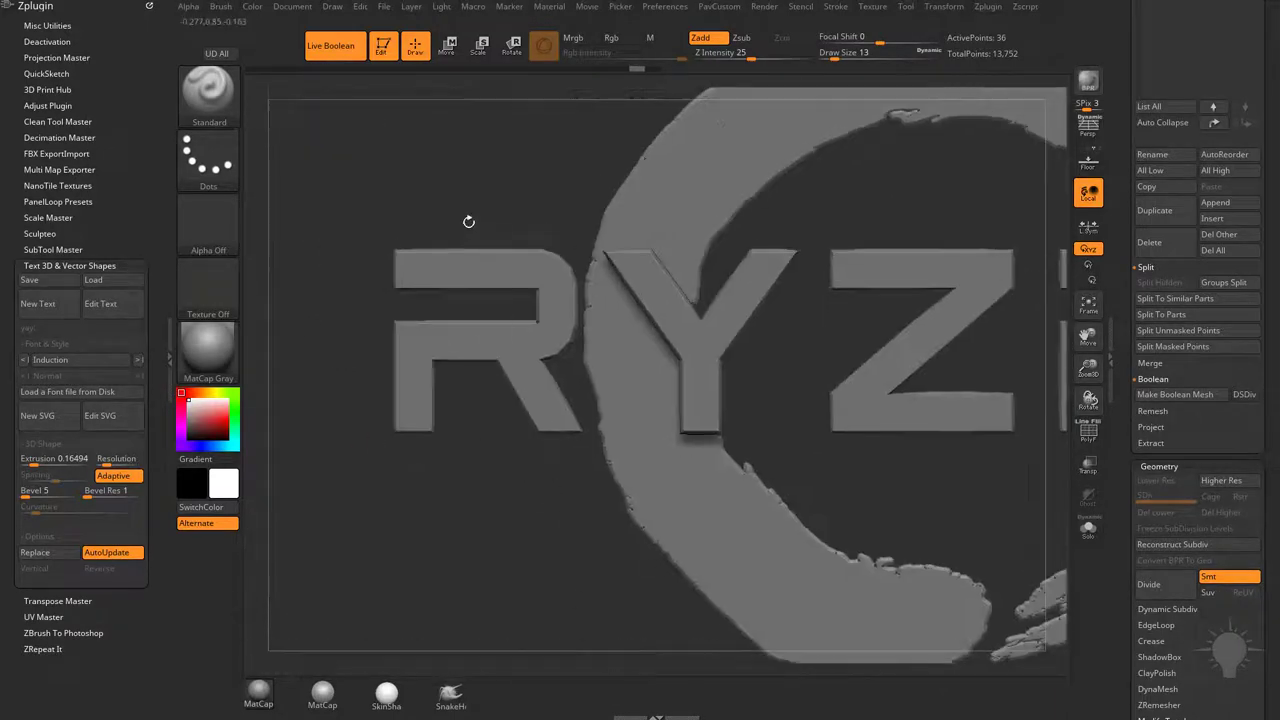
left_click_drag(474, 171, 522, 316, "alt")
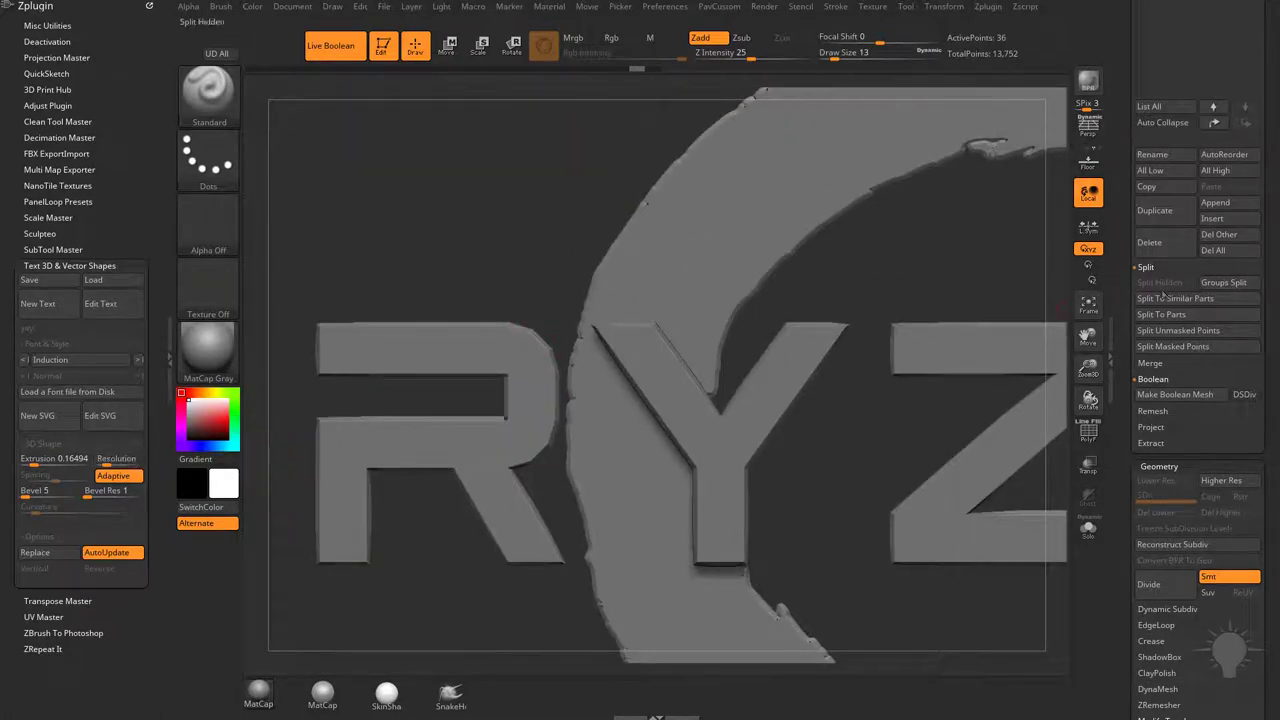
Step: Make the RYZEN subtool active with its polyframe shown and Live Boolean off, framing the R and Y at an angle
scroll(1123, 308, "down", 5)
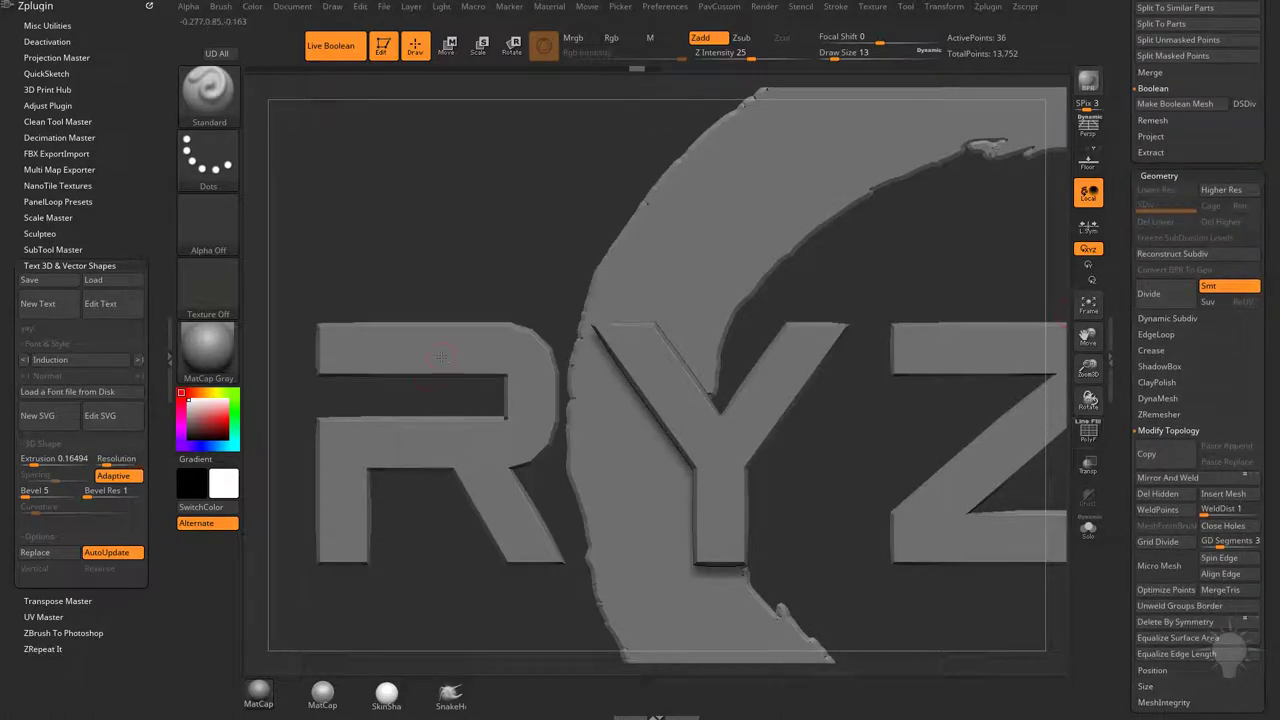
left_click(441, 357, "alt")
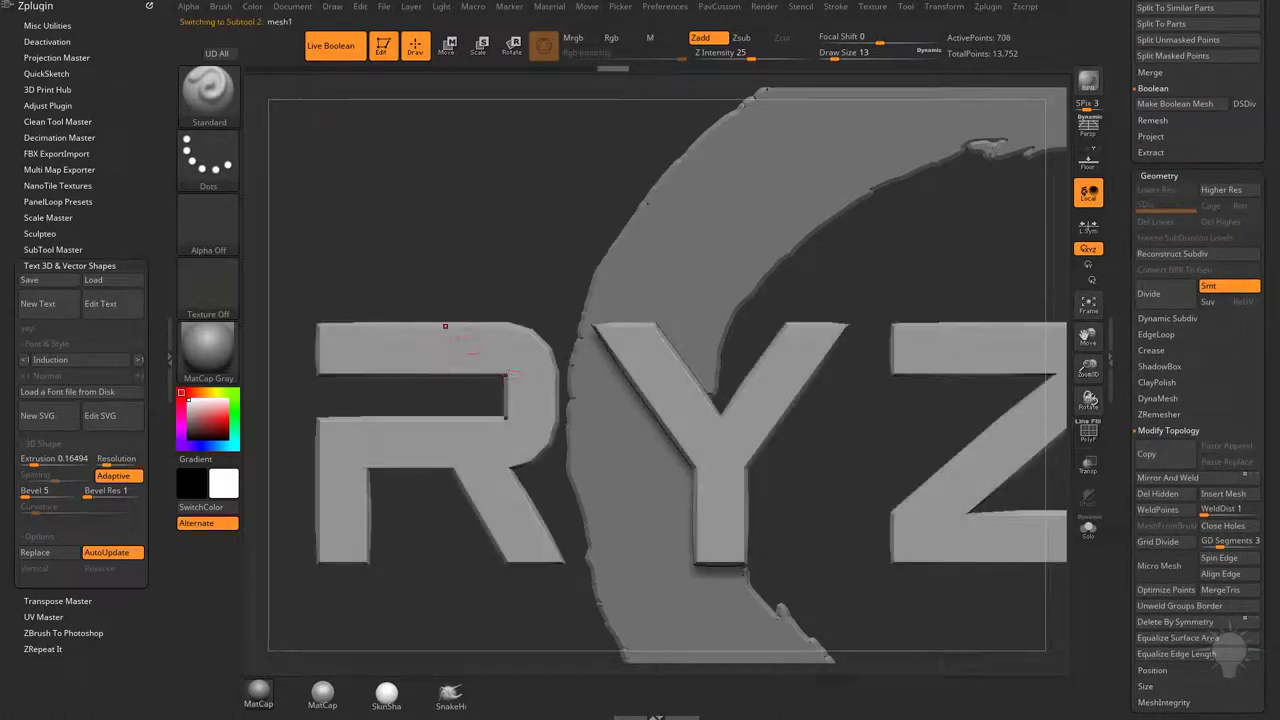
left_click(1088, 432)
left_click_drag(475, 244, 455, 231)
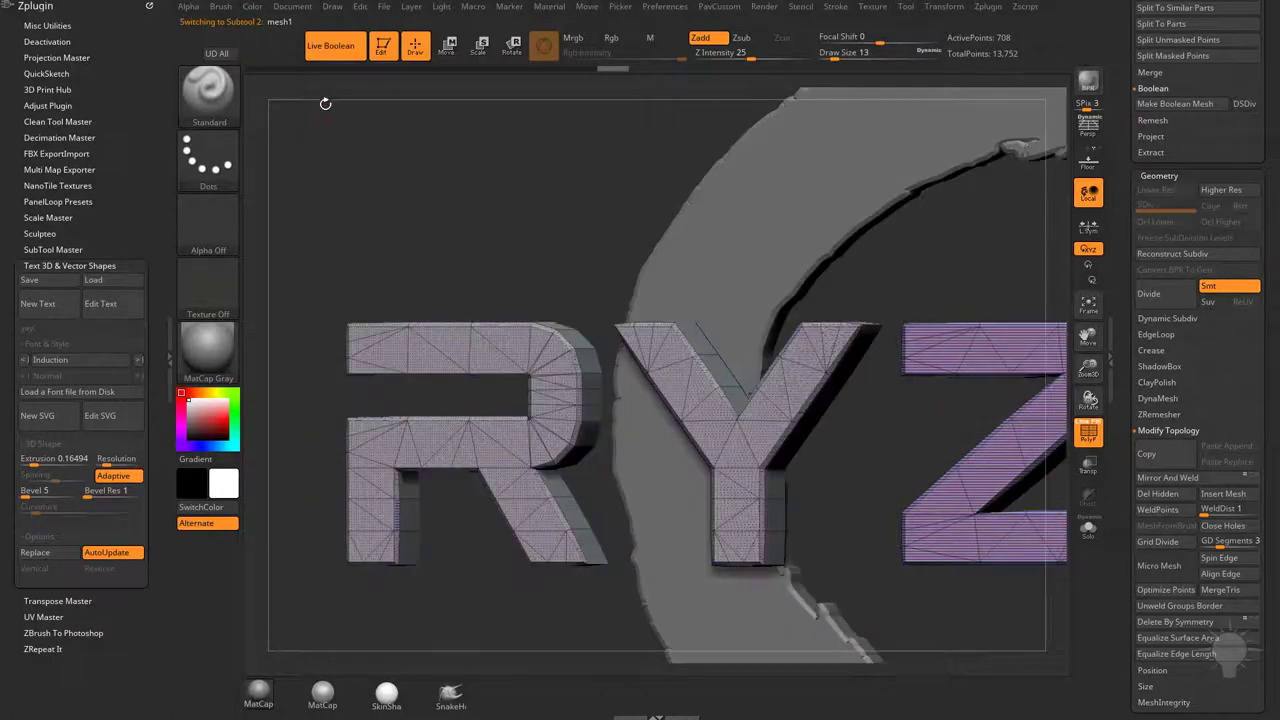
left_click(330, 57)
left_click_drag(386, 104, 484, 264, "alt")
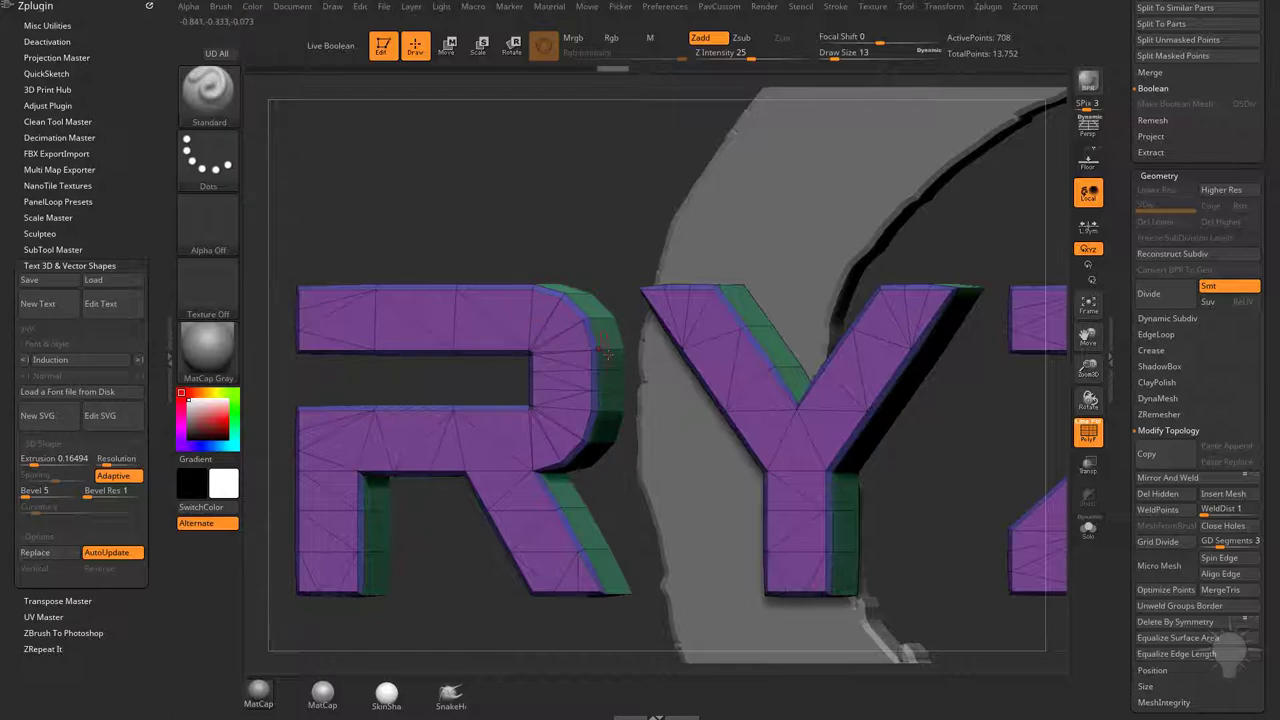
mouse_move(540, 246)
left_mouse_down()
mouse_move(330, 170)
mouse_move(390, 370)
mouse_move(500, 310)
mouse_move(505, 275)
left_mouse_up()
Step: Activate Dynamic Subdiv on the RYZEN letters and hide the polyframe
left_click(1168, 319)
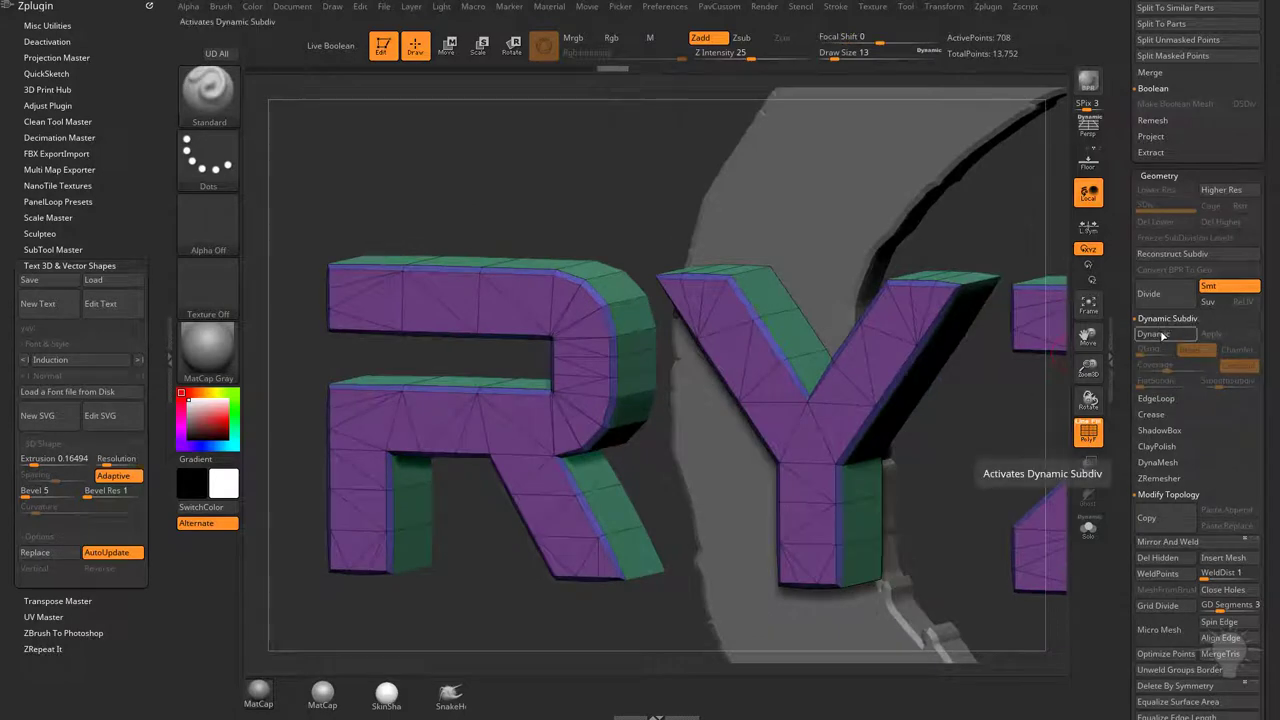
left_click(1162, 335)
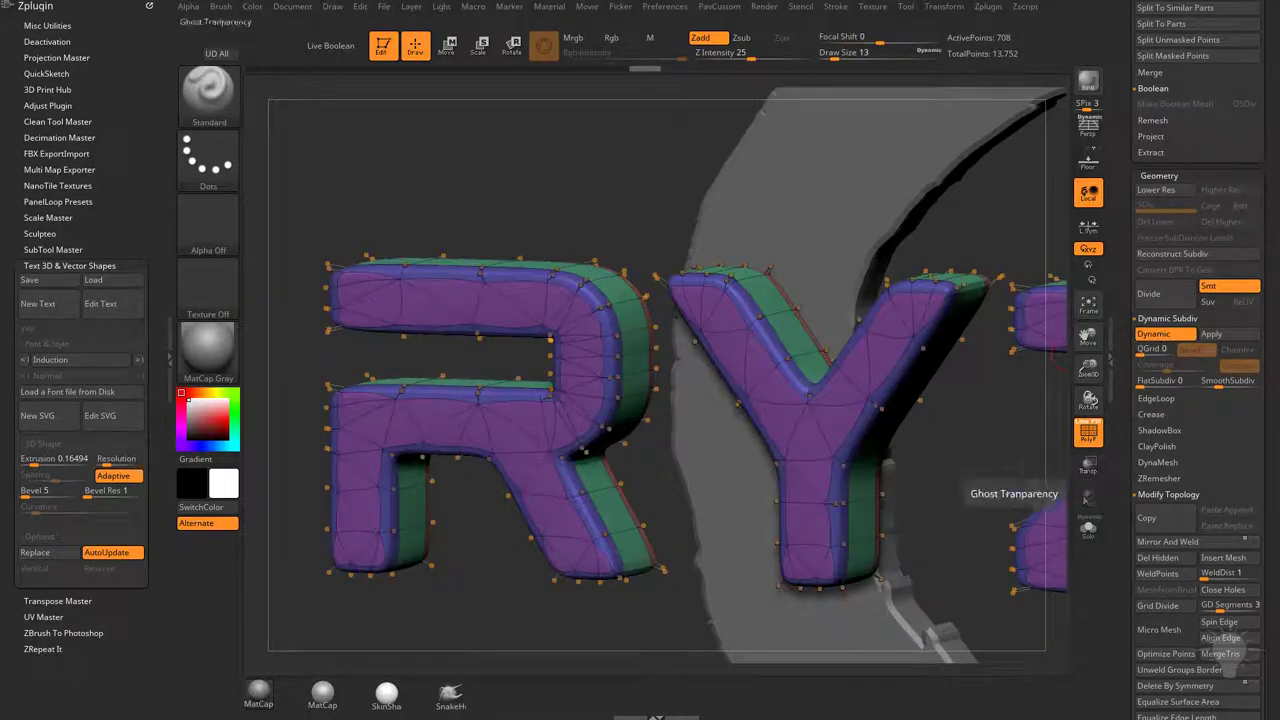
left_click(1089, 434)
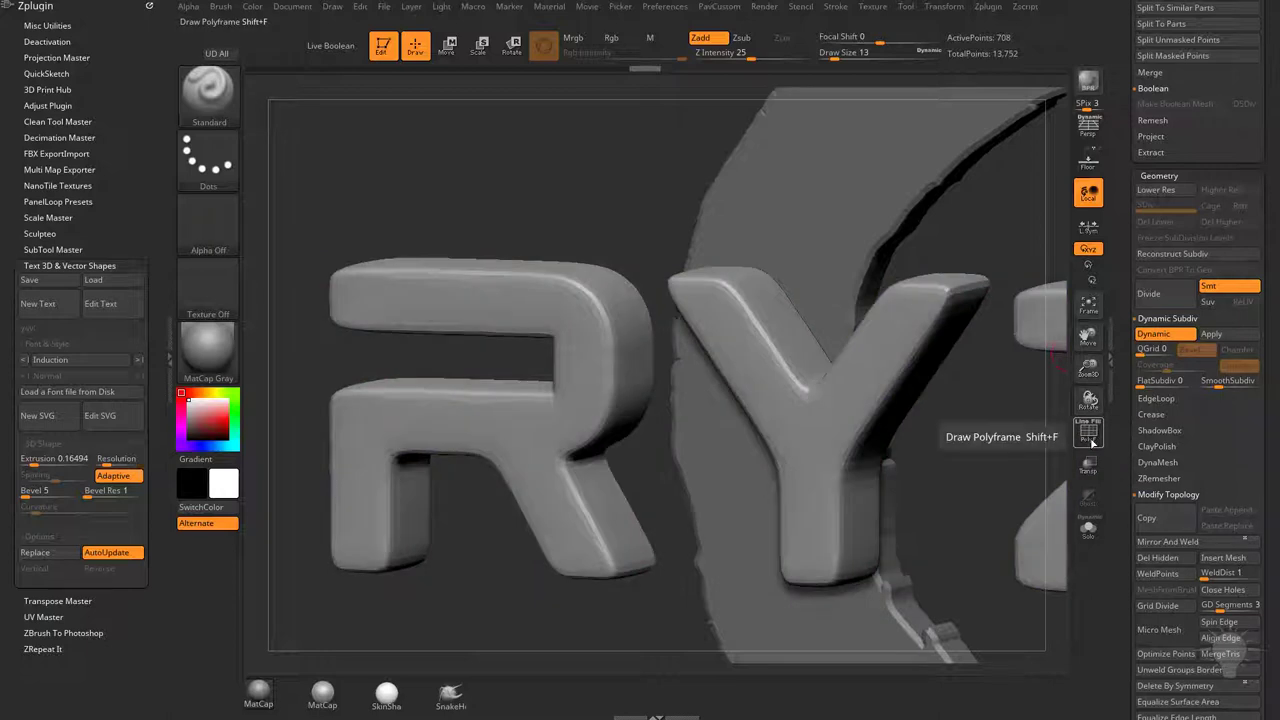
Step: Crease the RYZEN letters along their polygroup borders, and crease their edges with a crease tolerance of 40
left_click(1148, 415)
left_click_drag(1125, 434, 1126, 394)
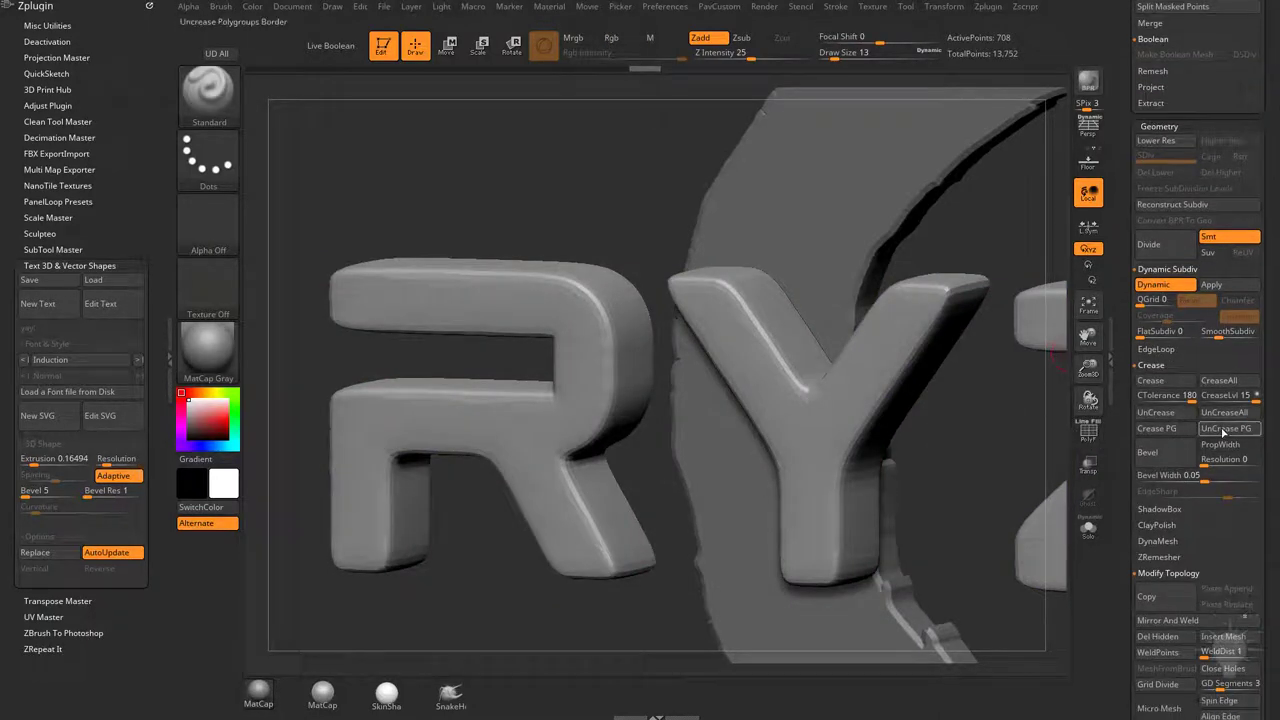
left_click(1175, 430)
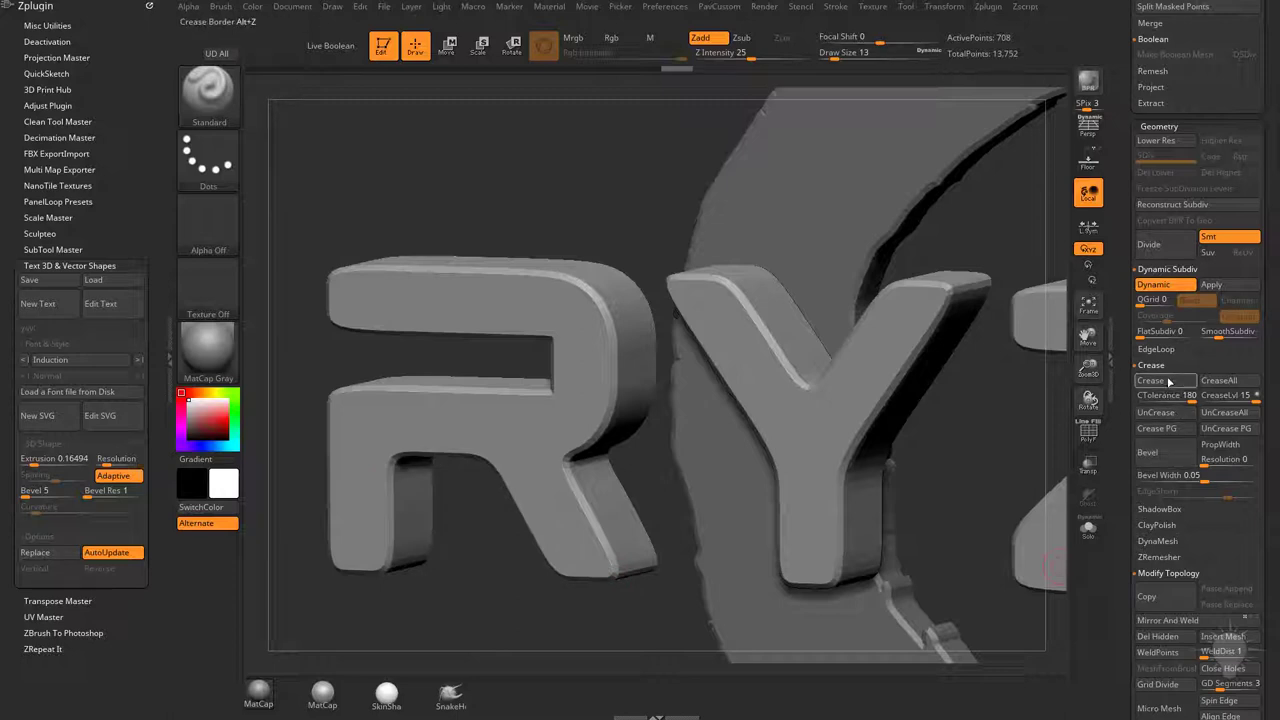
left_click(1152, 396)
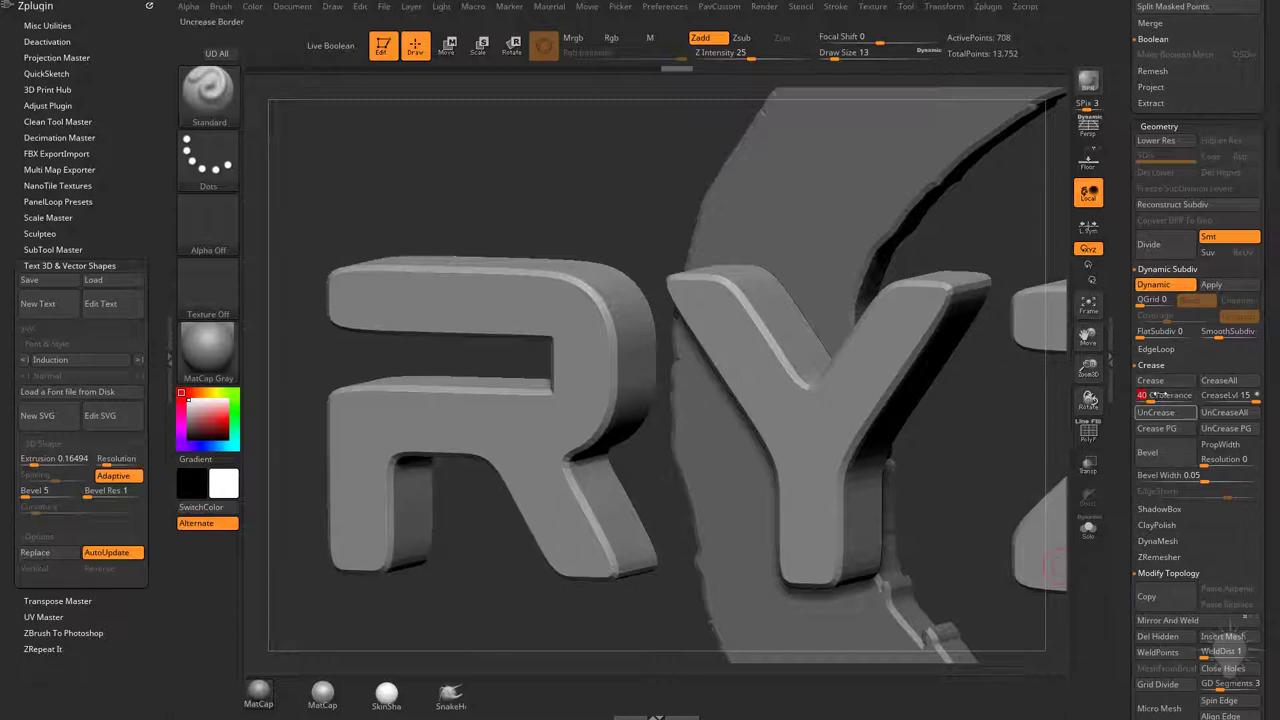
left_click(1165, 382)
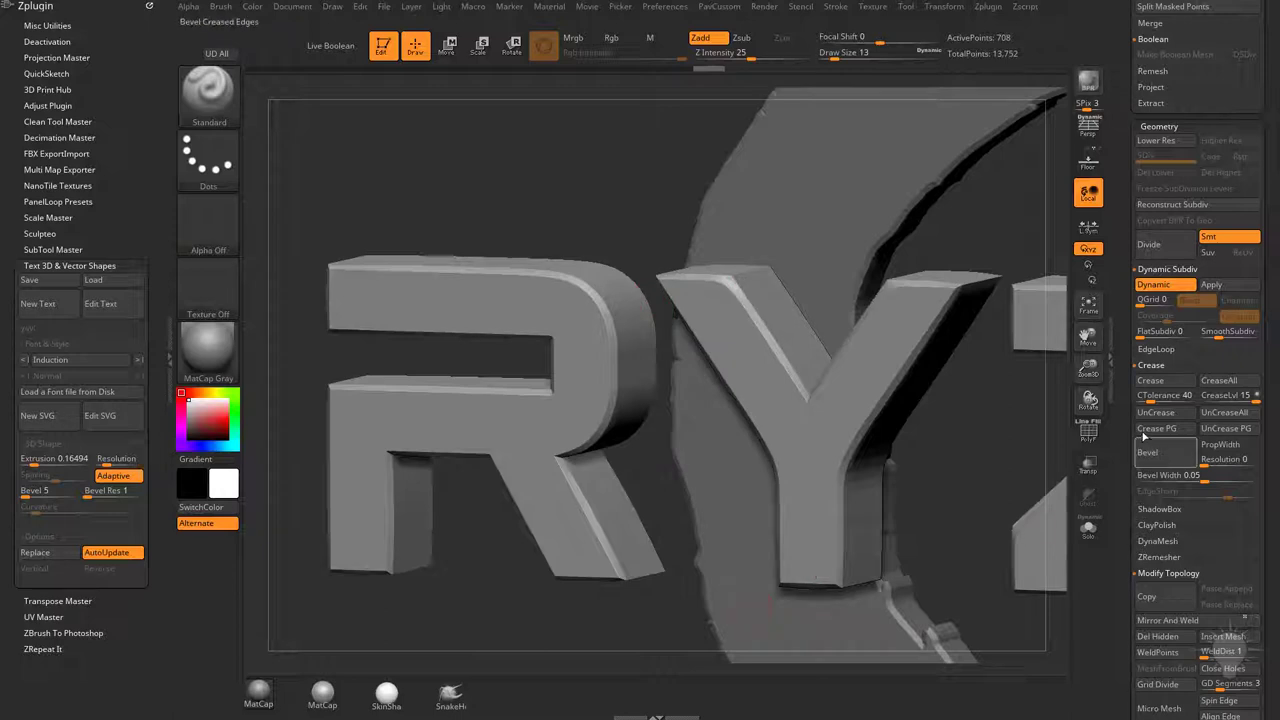
Step: Try creasing the RYZEN letters with a crease tolerance of 26, and undo that crease
left_click_drag(1155, 396, 1140, 398)
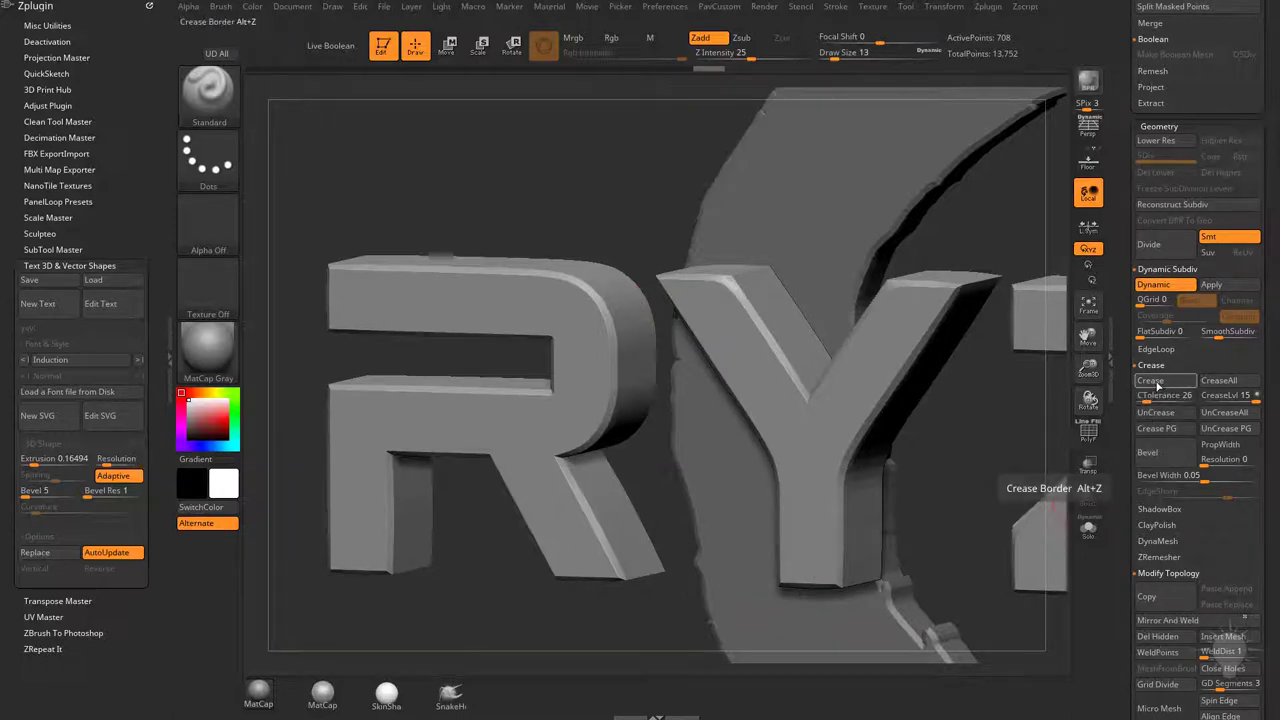
left_click(1157, 383)
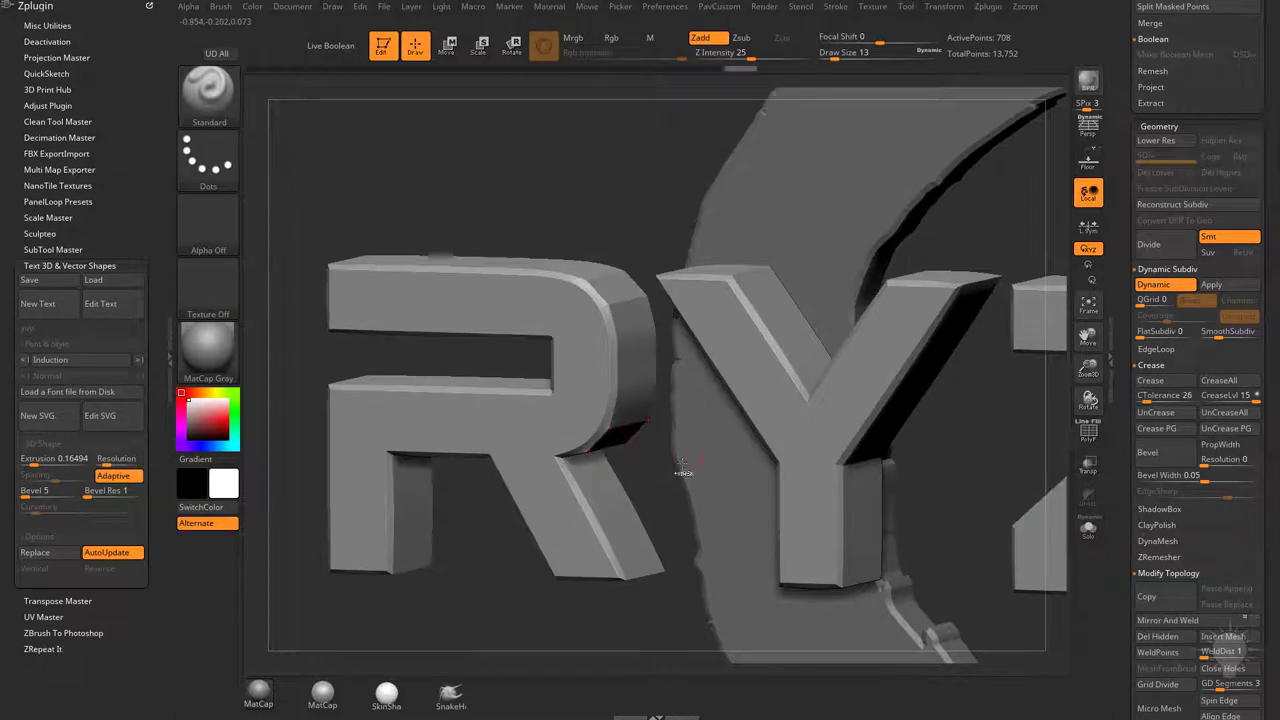
key("ctrl+z")
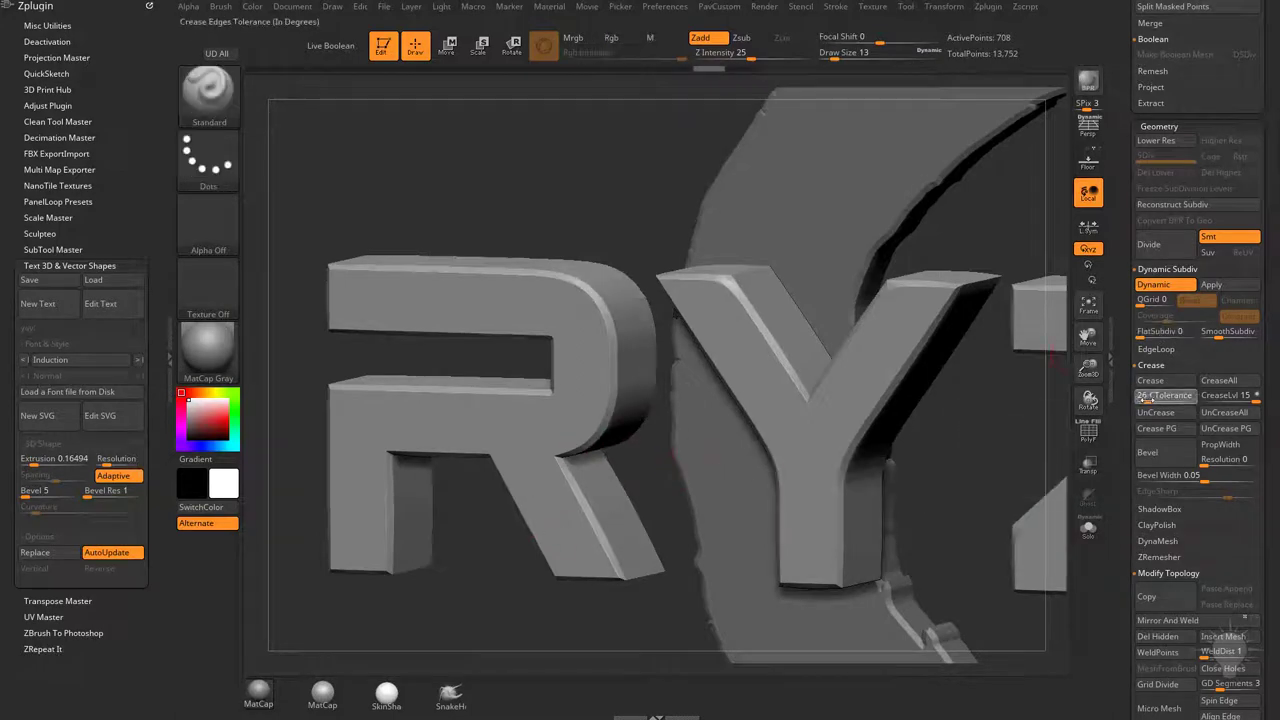
Step: Set the crease tolerance to 33 and crease the RYZEN letters' edges
left_click_drag(1147, 397, 1149, 397)
left_click(1226, 412)
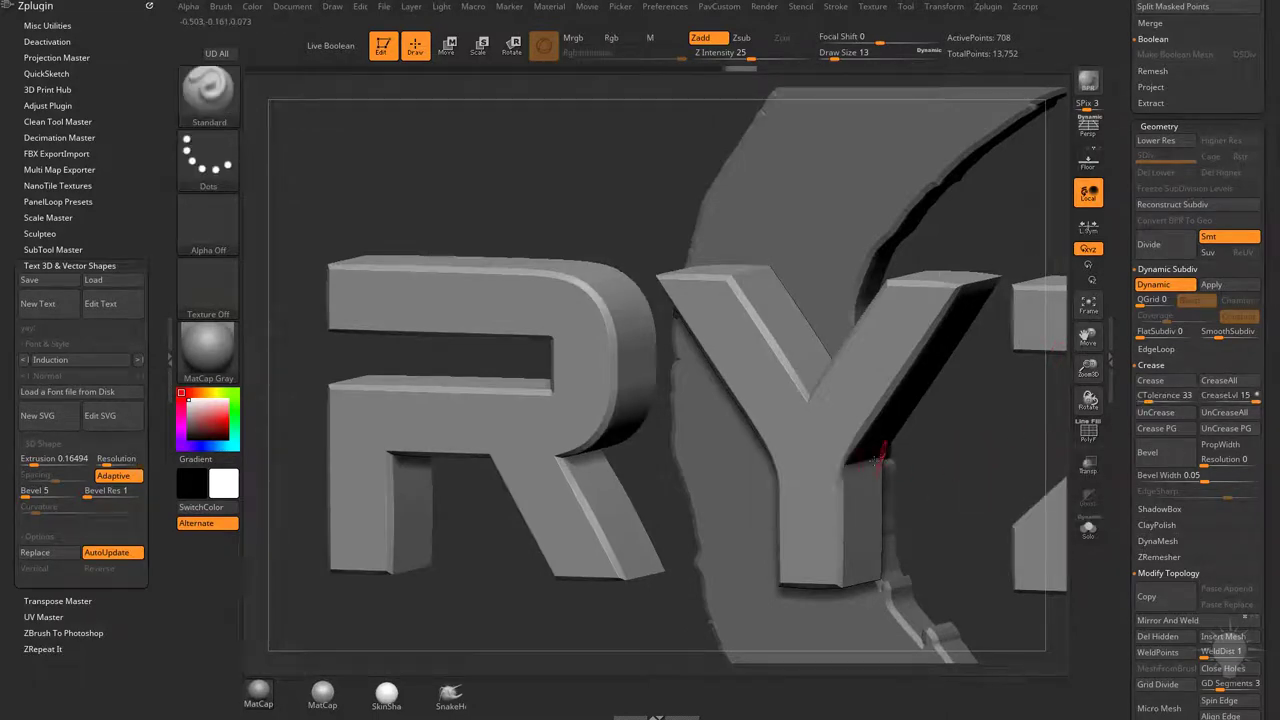
Step: Show the polyframe, move in on the letter Y's stem and choose the ZModeler brush
left_click(1088, 431)
left_click_drag(991, 460, 994, 481)
key("b")
key("z")
key("m")
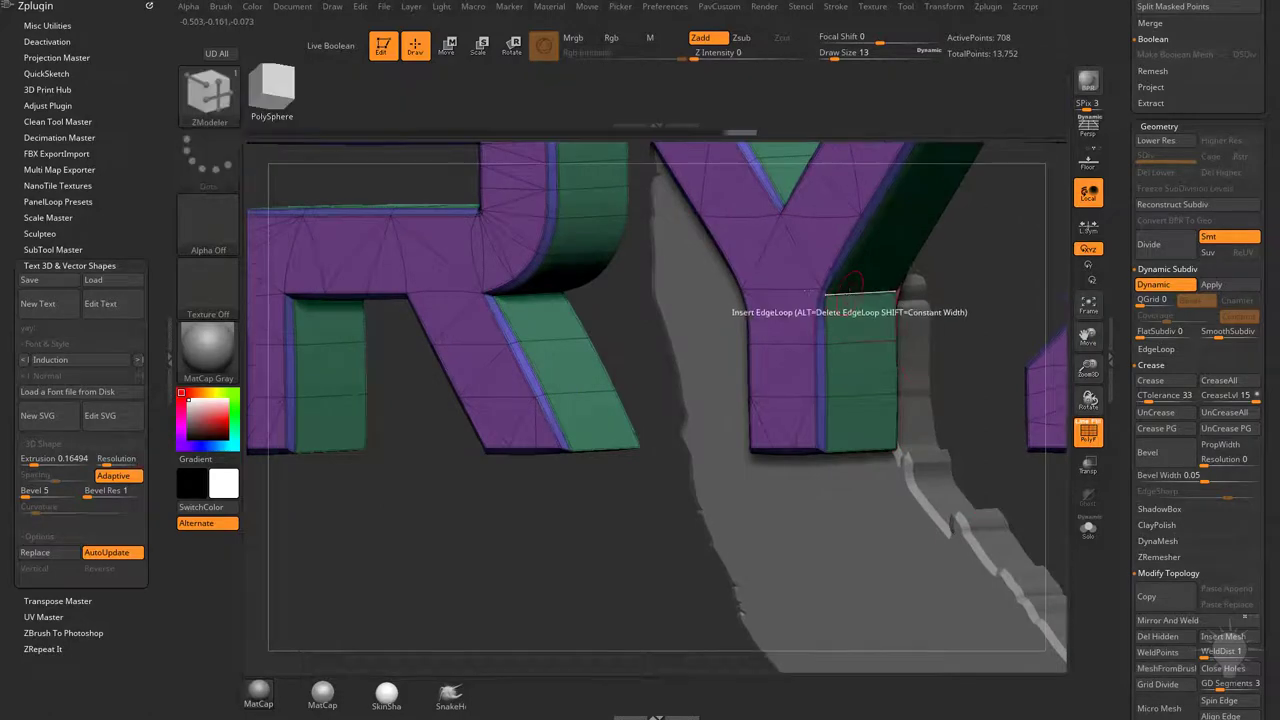
key("b")
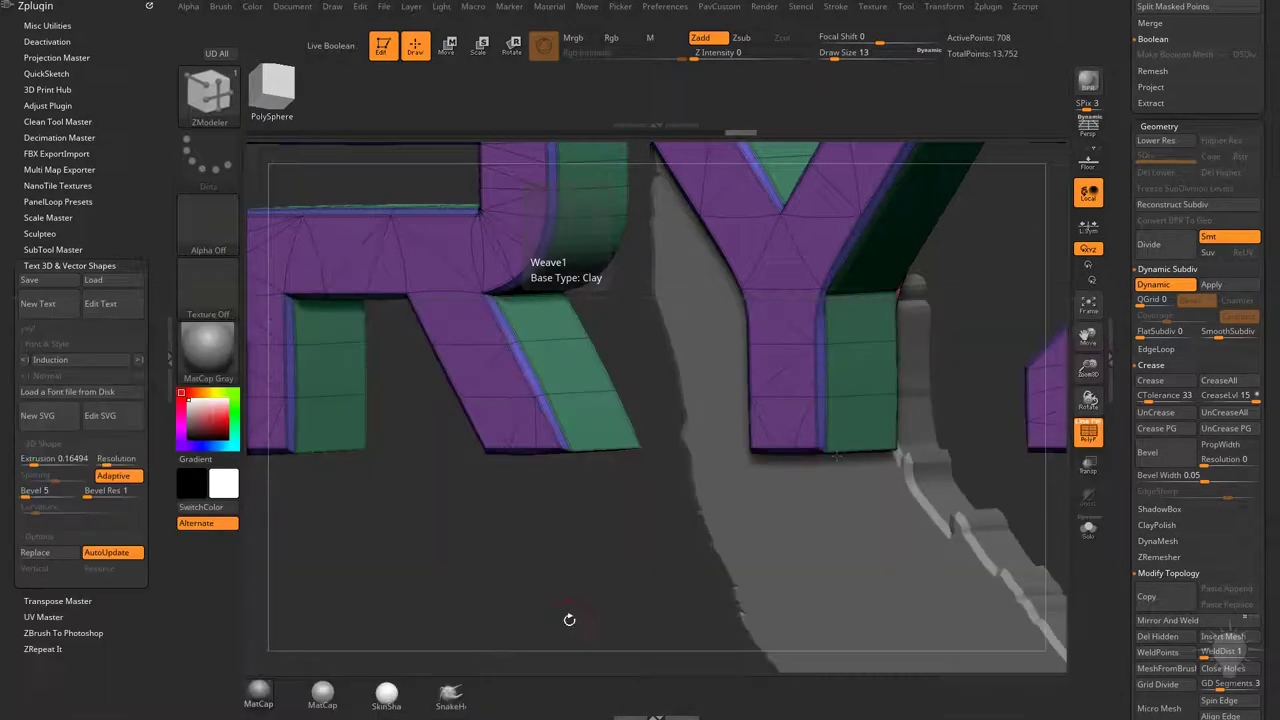
Step: Set the ZModeler edge action to Crease with EdgeLoop Partial as its target
key("space")
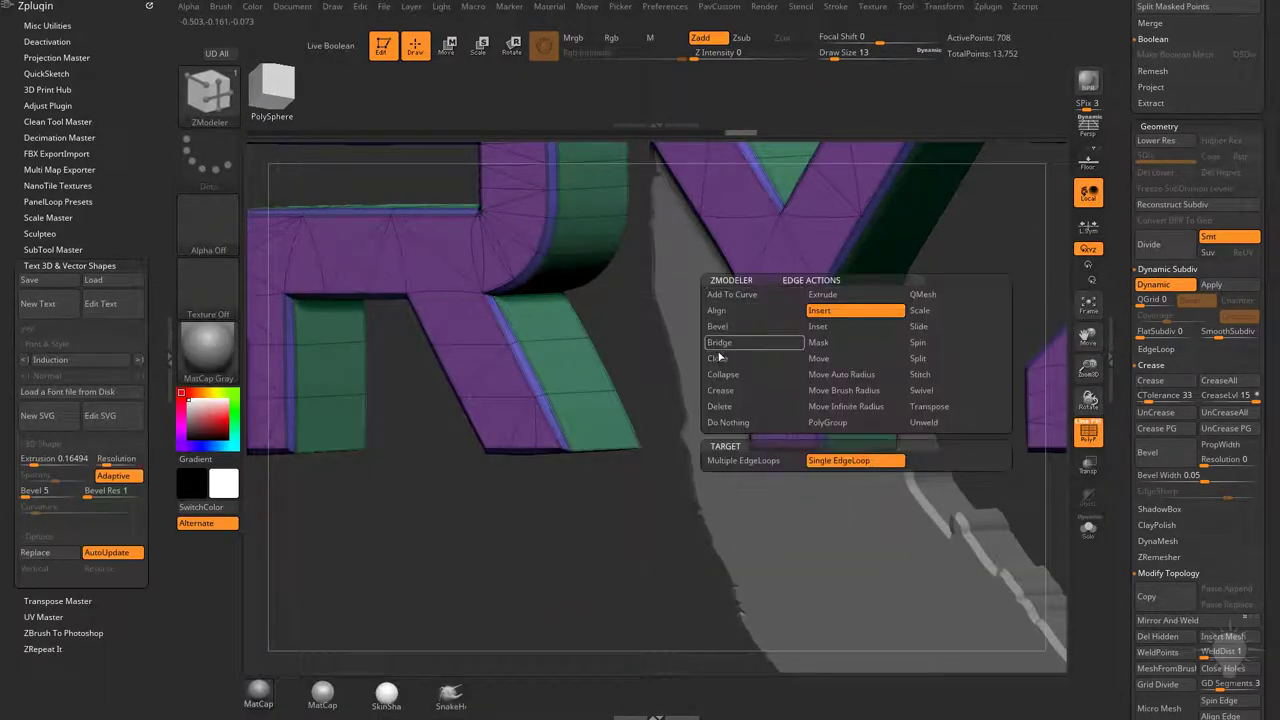
left_click(745, 390)
left_click(745, 476)
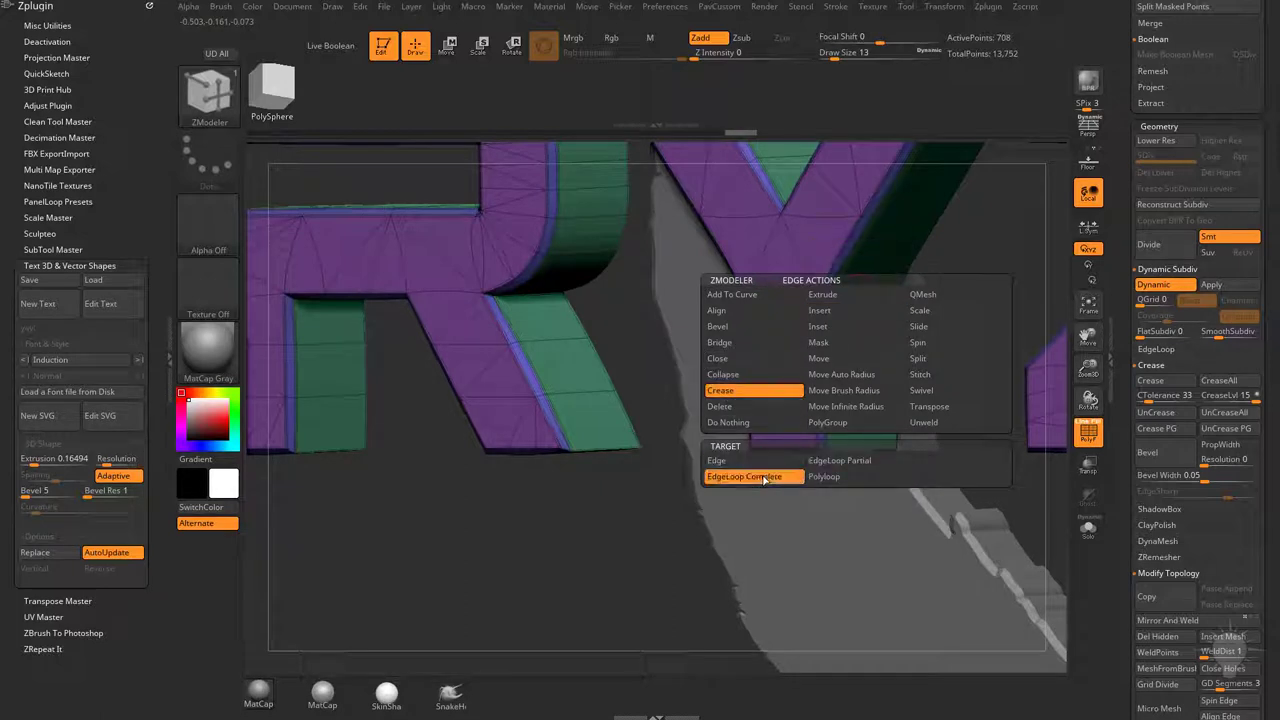
left_click(820, 462)
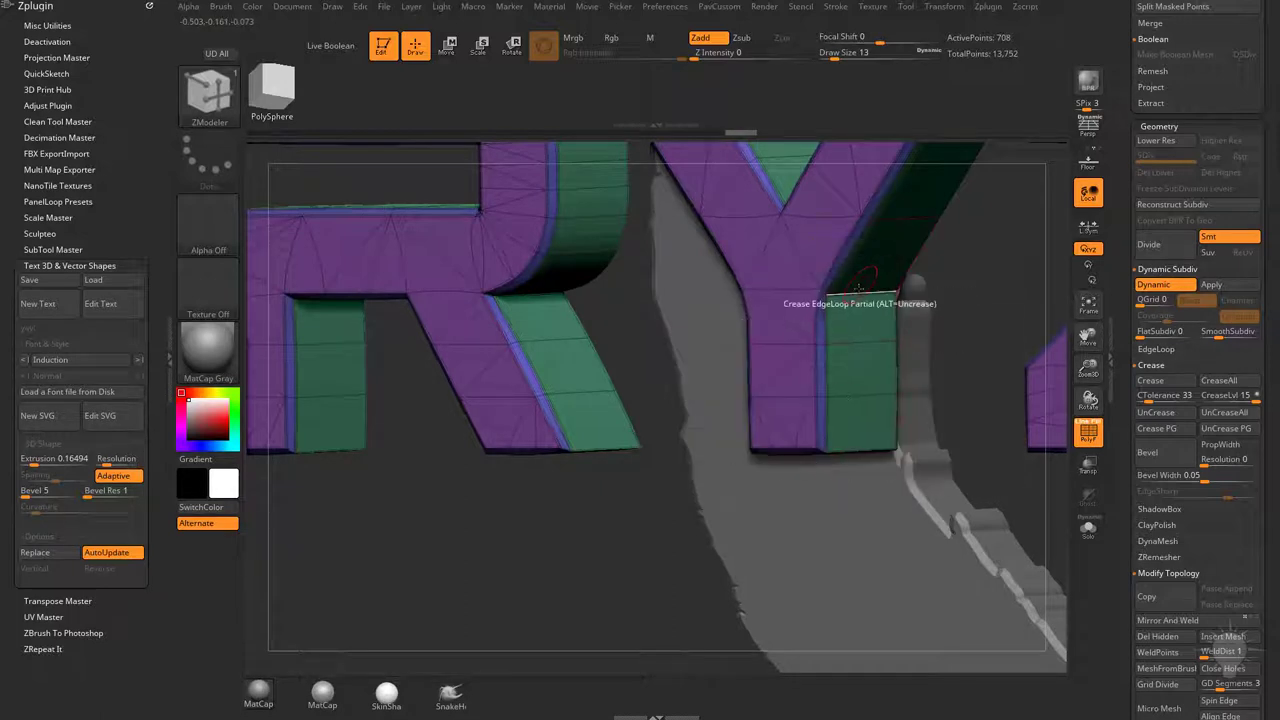
Step: Inspect the creased edges of the letters R and Y from several angles, with the polyframe and then with it hidden
left_click_drag(955, 323, 735, 285)
left_click_drag(1040, 470, 874, 344, "alt")
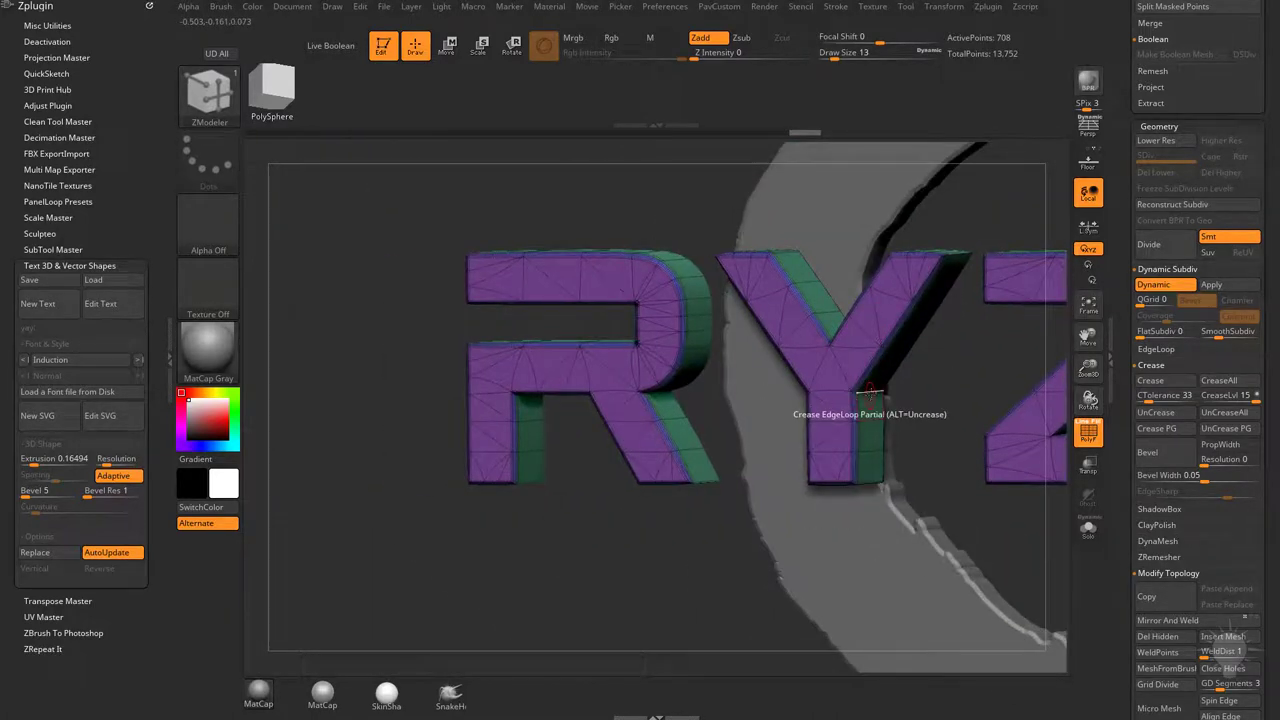
mouse_move(929, 369)
left_mouse_down("alt")
mouse_move(985, 402)
mouse_move(700, 385)
left_mouse_up("alt")
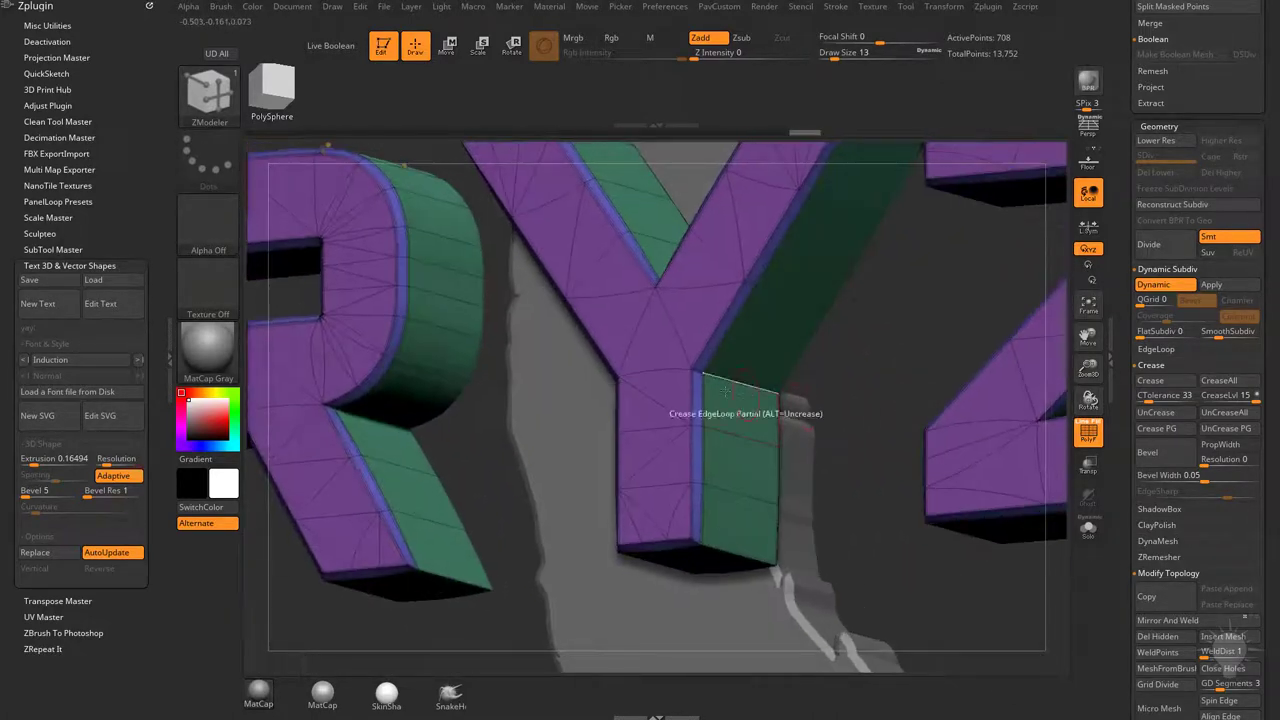
left_click_drag(840, 372, 800, 375)
left_click_drag(914, 392, 1010, 427, "alt")
left_click(1087, 432)
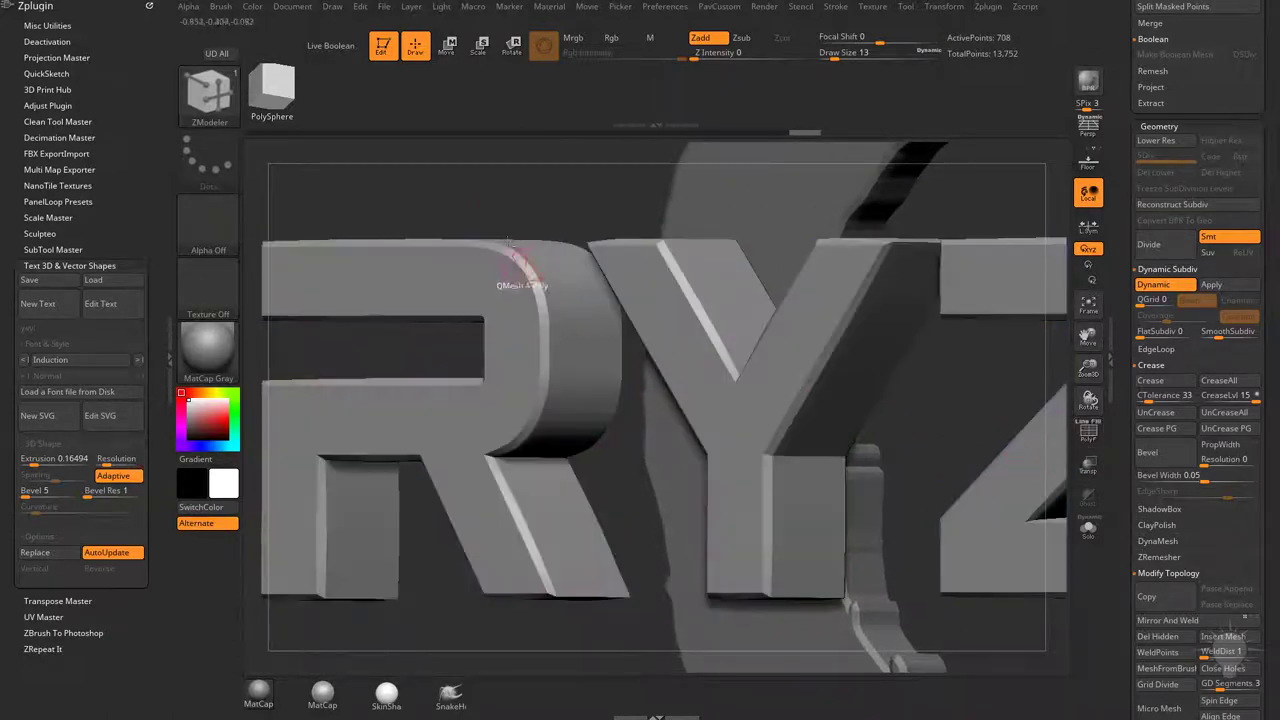
left_click_drag(522, 262, 551, 211)
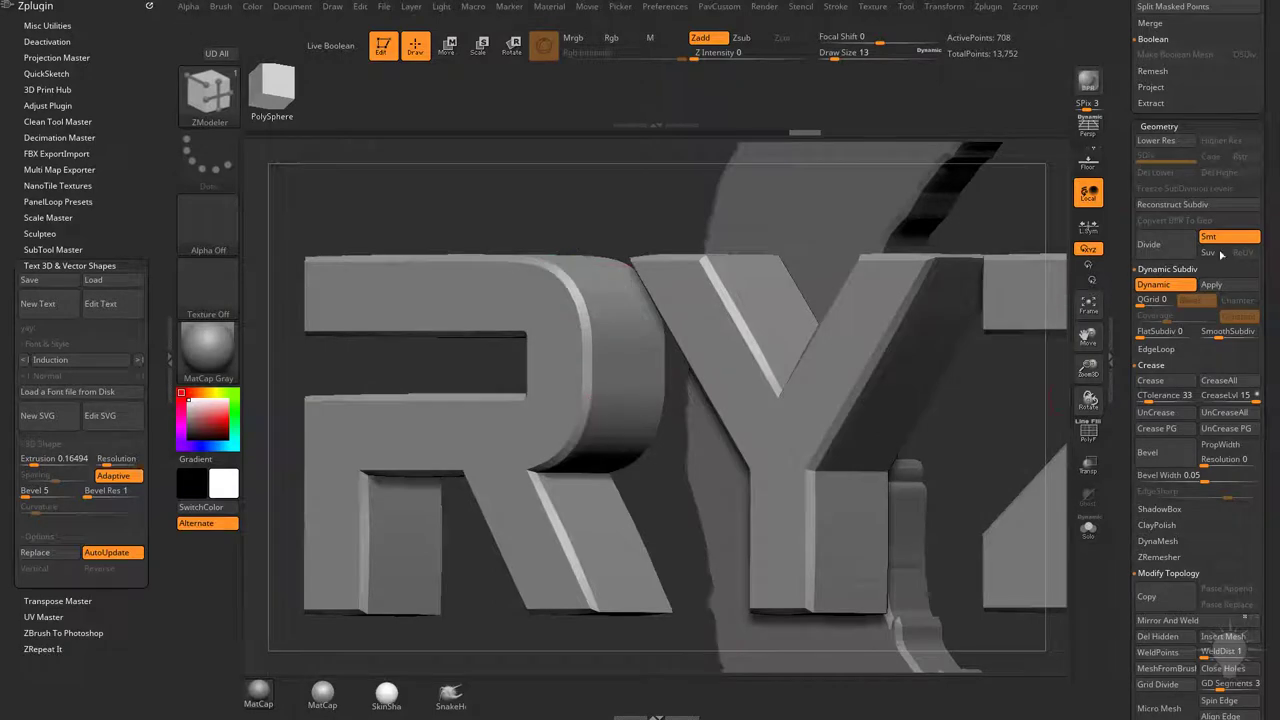
Step: Toggle Dynamic Subdiv off and on for the RYZEN letters, choose to always auto-activate it, and raise SmoothSubdiv to 3
left_click(1174, 286)
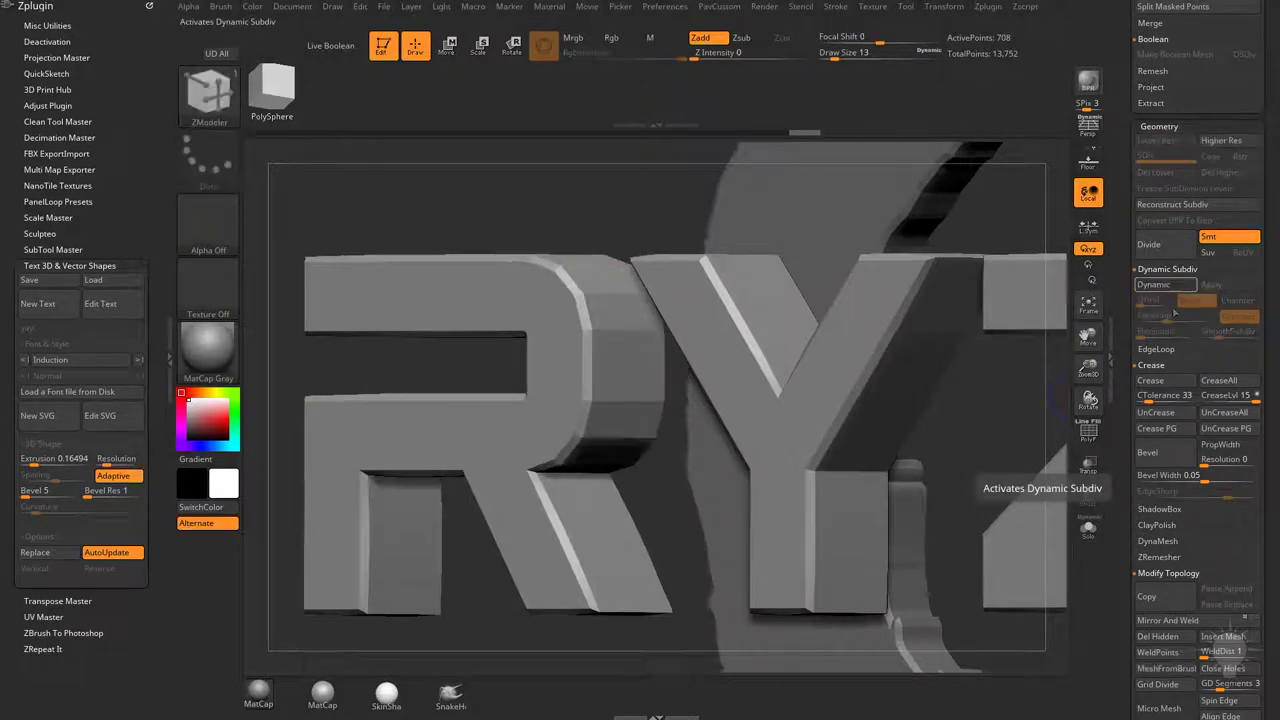
key("d")
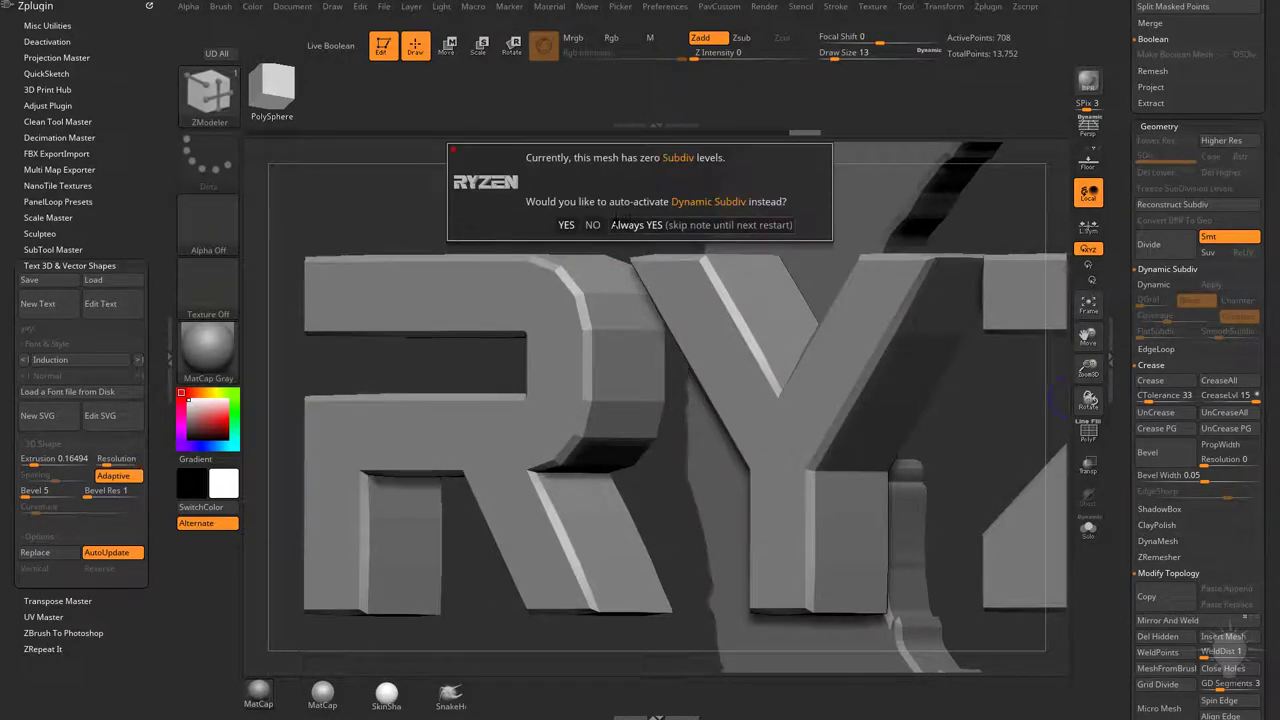
left_click(616, 224)
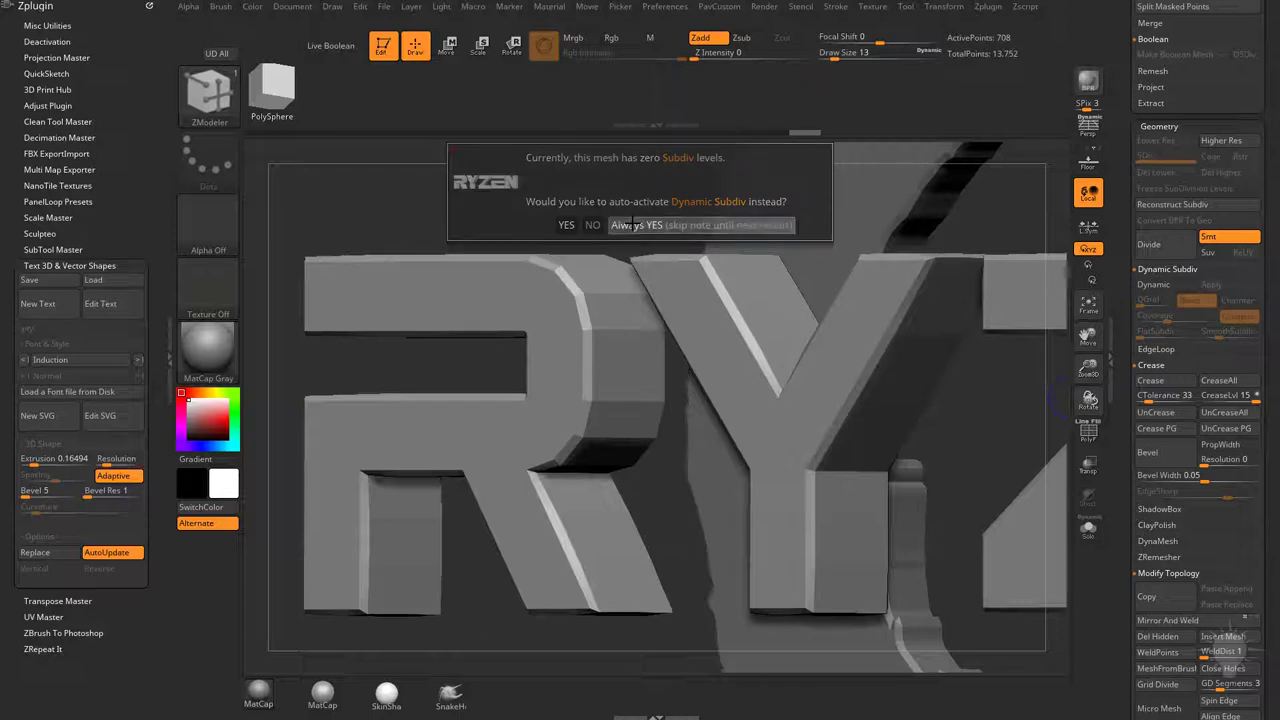
left_click(1170, 287)
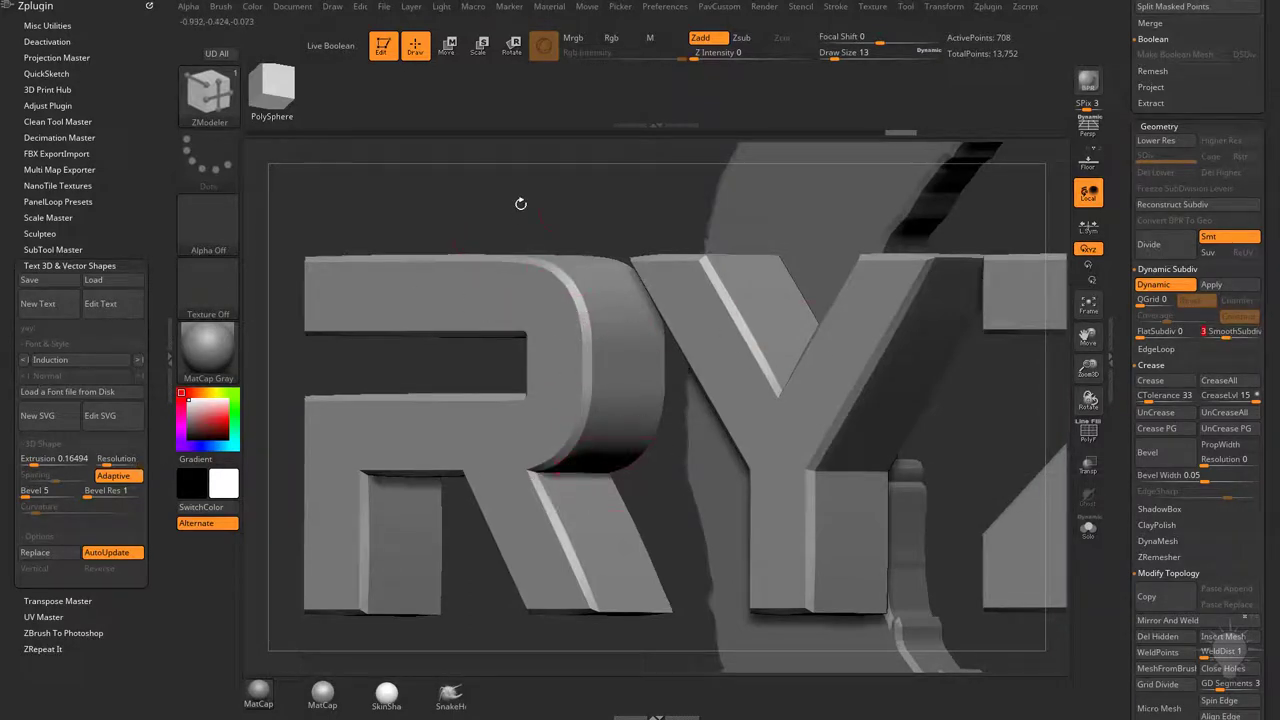
Step: Activate Dynamic Subdiv on the THREADRIPPER letters, show the polyframe, and crease their edges with a tolerance of 33
left_click_drag(561, 212, 370, 334, "alt")
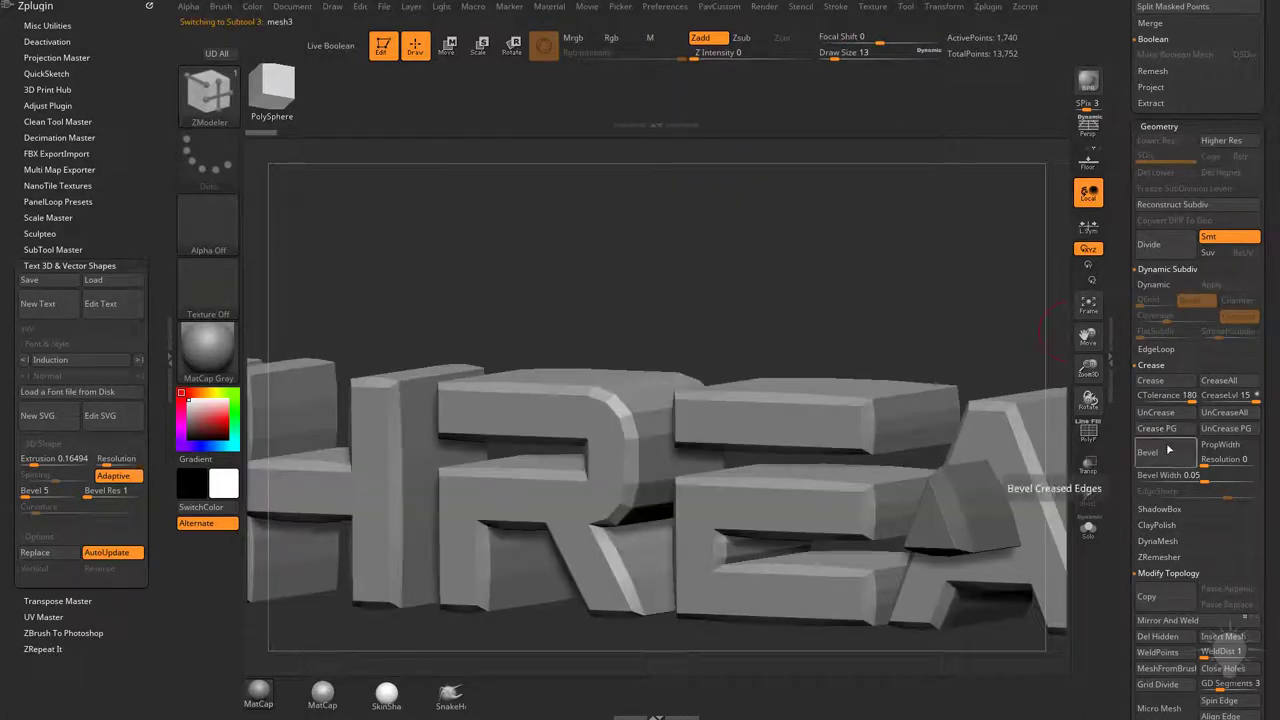
left_click(1172, 286)
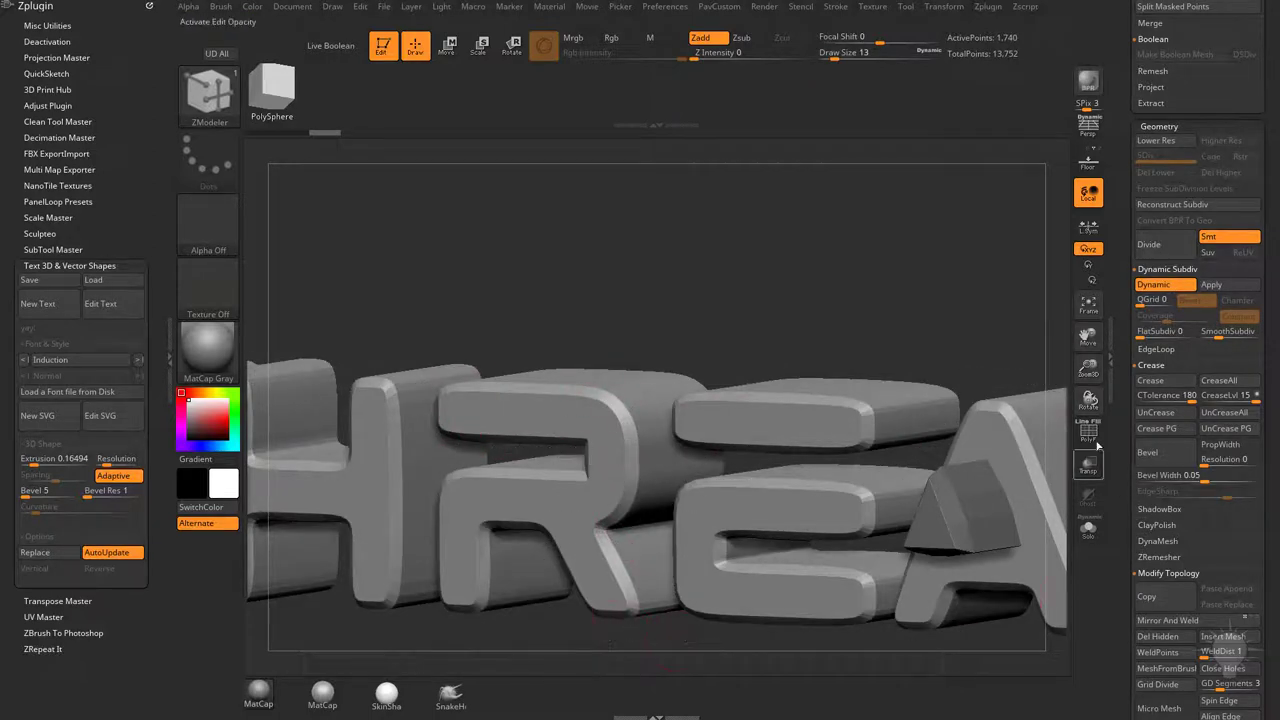
left_click(1094, 444)
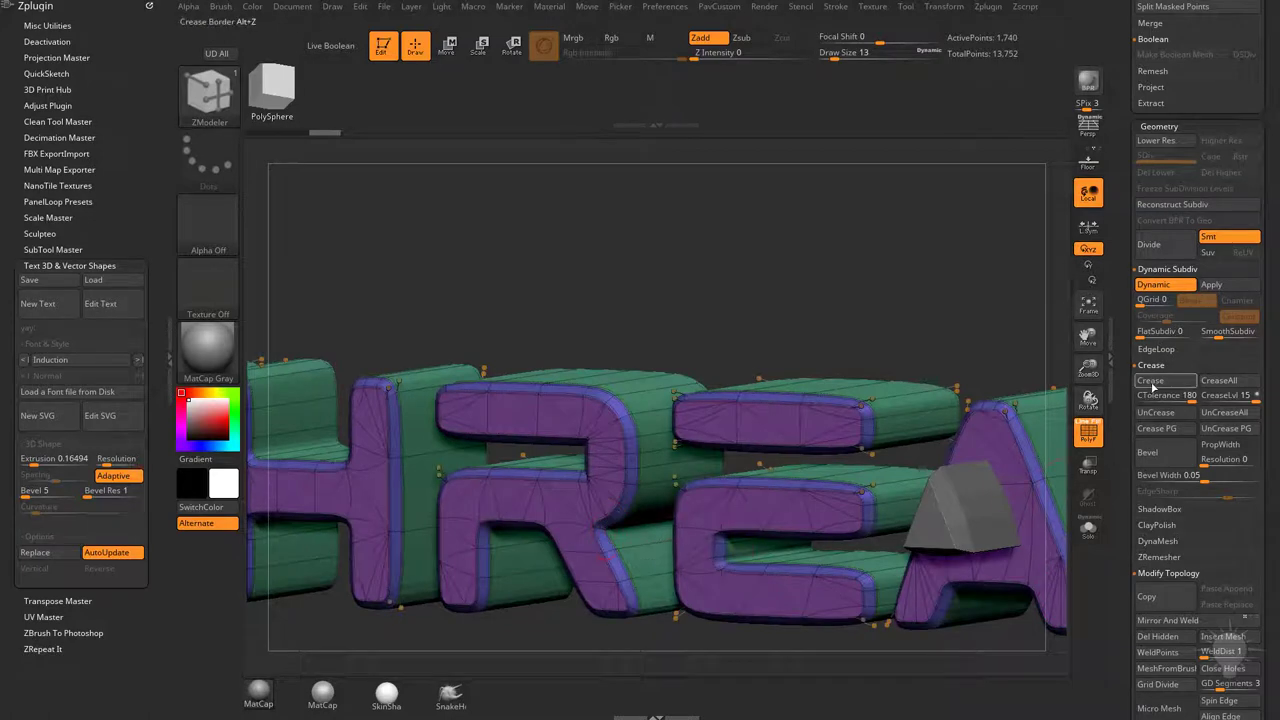
left_click(1164, 398)
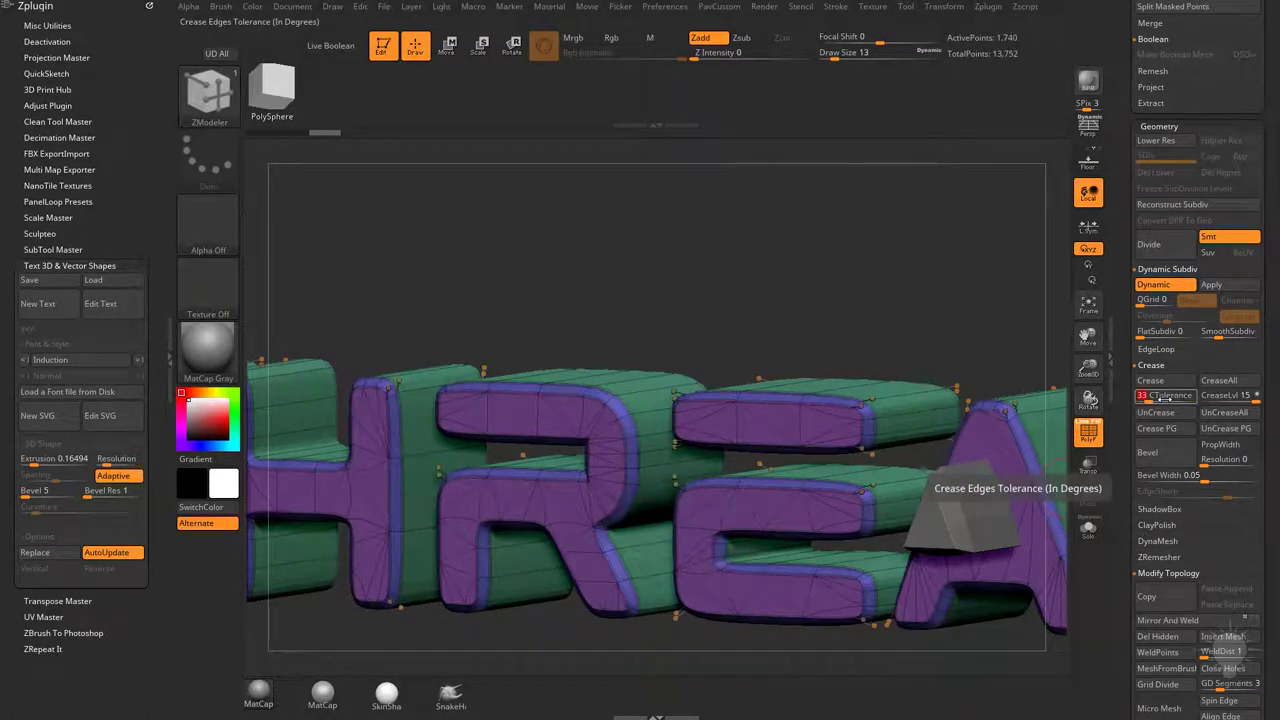
type("33")
key("Return")
Step: Set the ZModeler crease target to Edge at THREADRIPPER's final R, and raise the letters' SmoothSubdiv level
left_click_drag(749, 294, 845, 328)
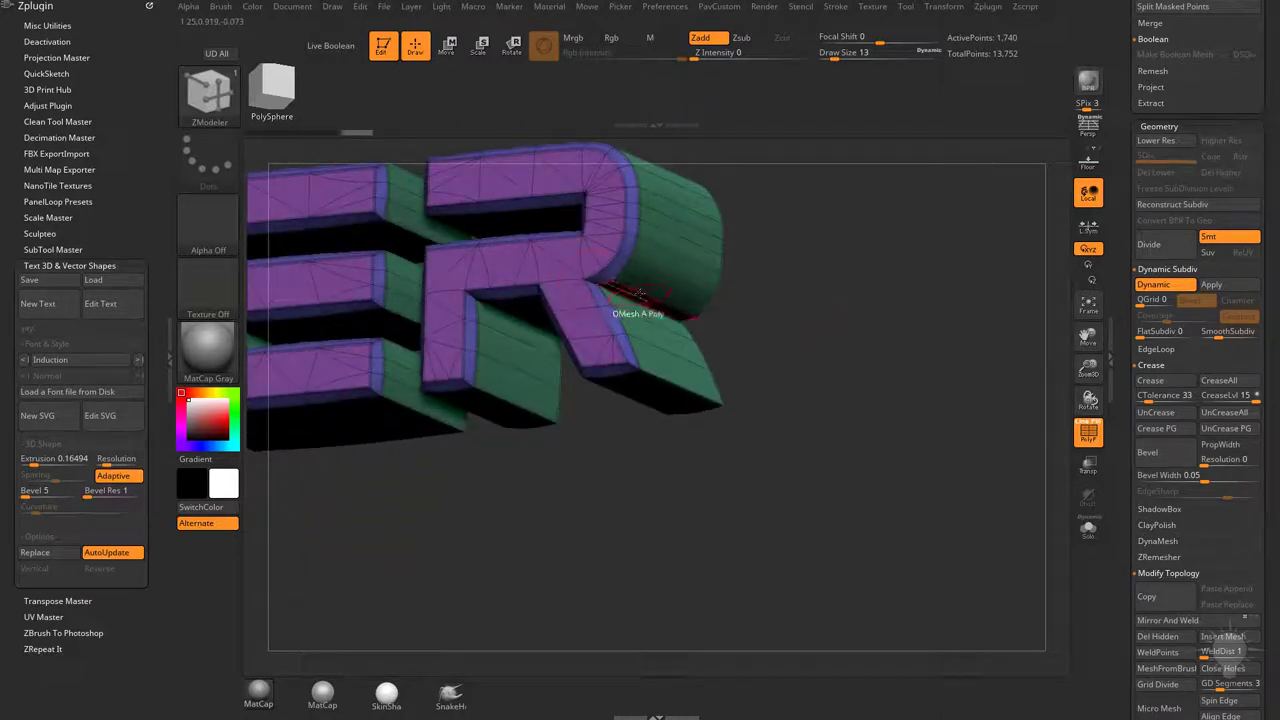
key("space")
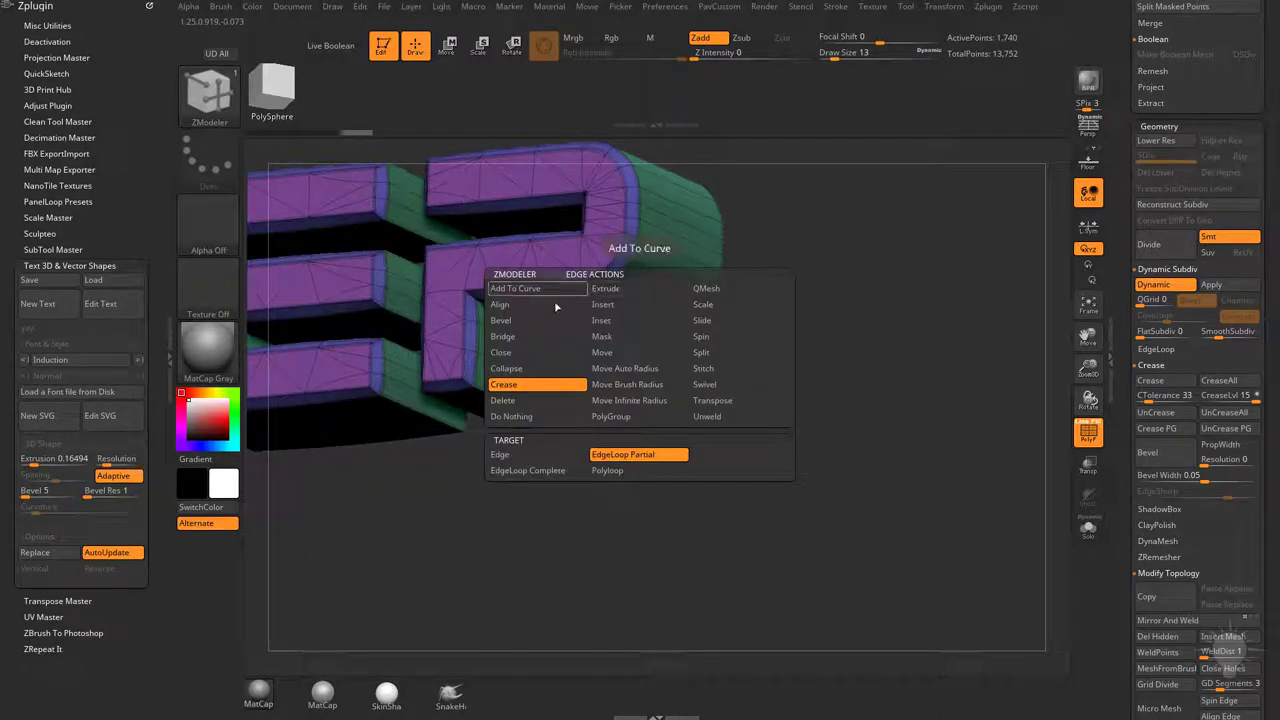
left_click(524, 457)
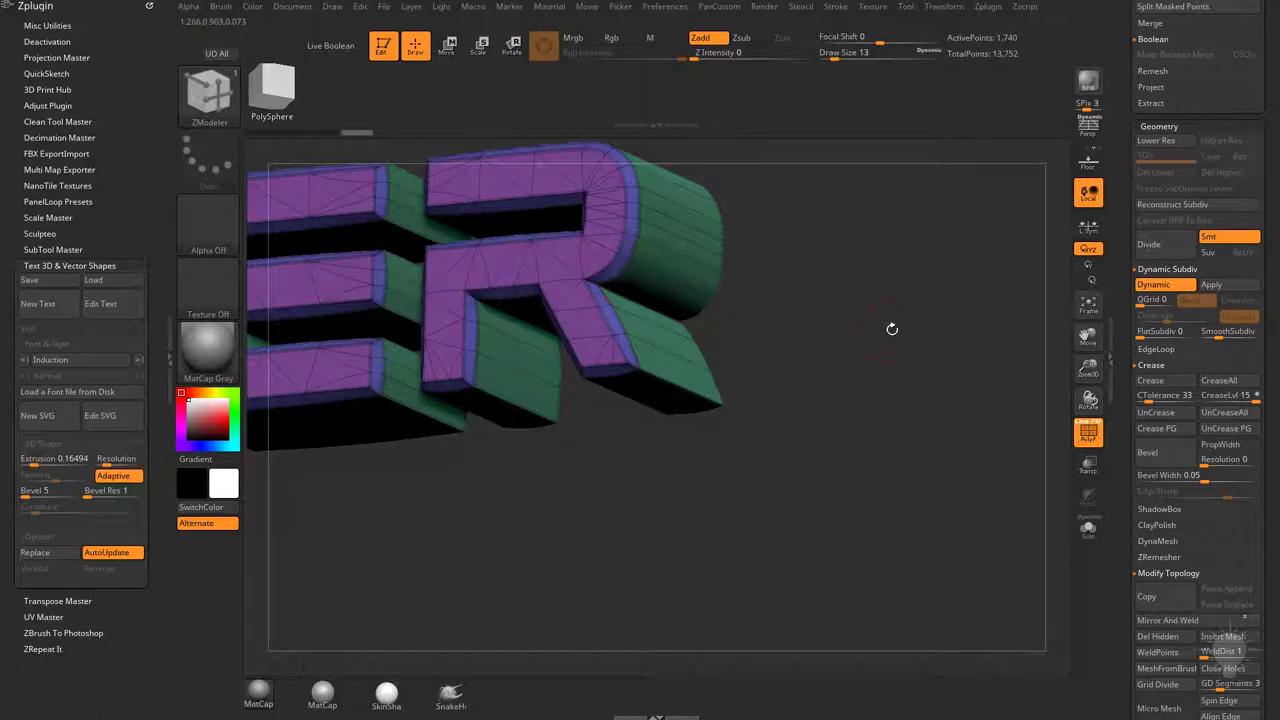
left_click_drag(886, 313, 650, 490)
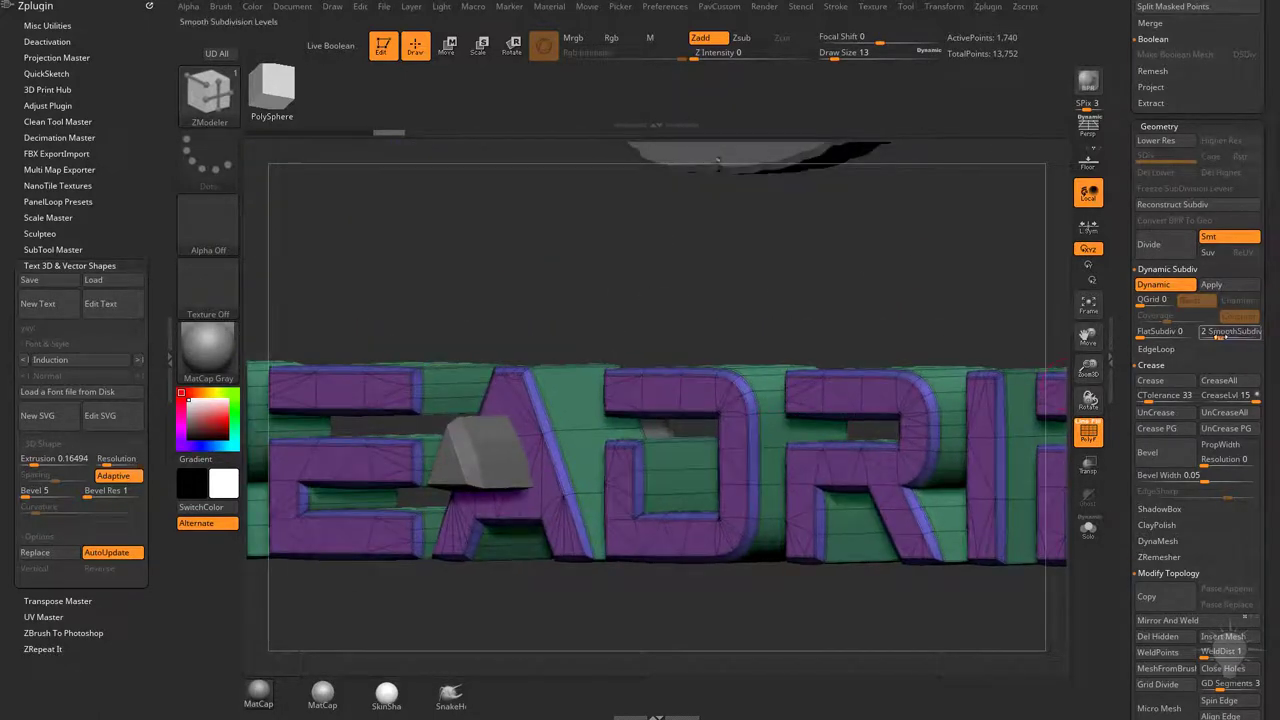
left_click_drag(850, 300, 808, 325, "alt")
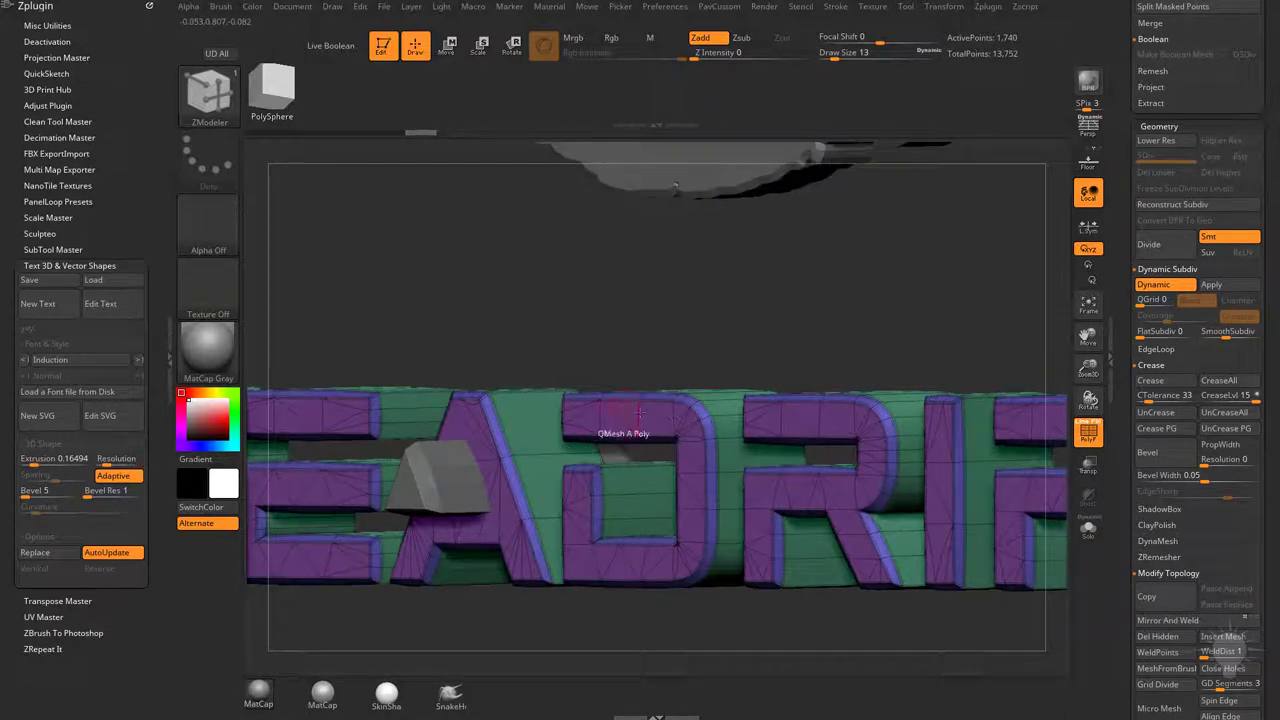
Step: Select the wedge-shaped cutter mesh at the letter A, activate its Dynamic Subdiv and set SmoothSubdiv to 3
left_click(533, 437, "alt")
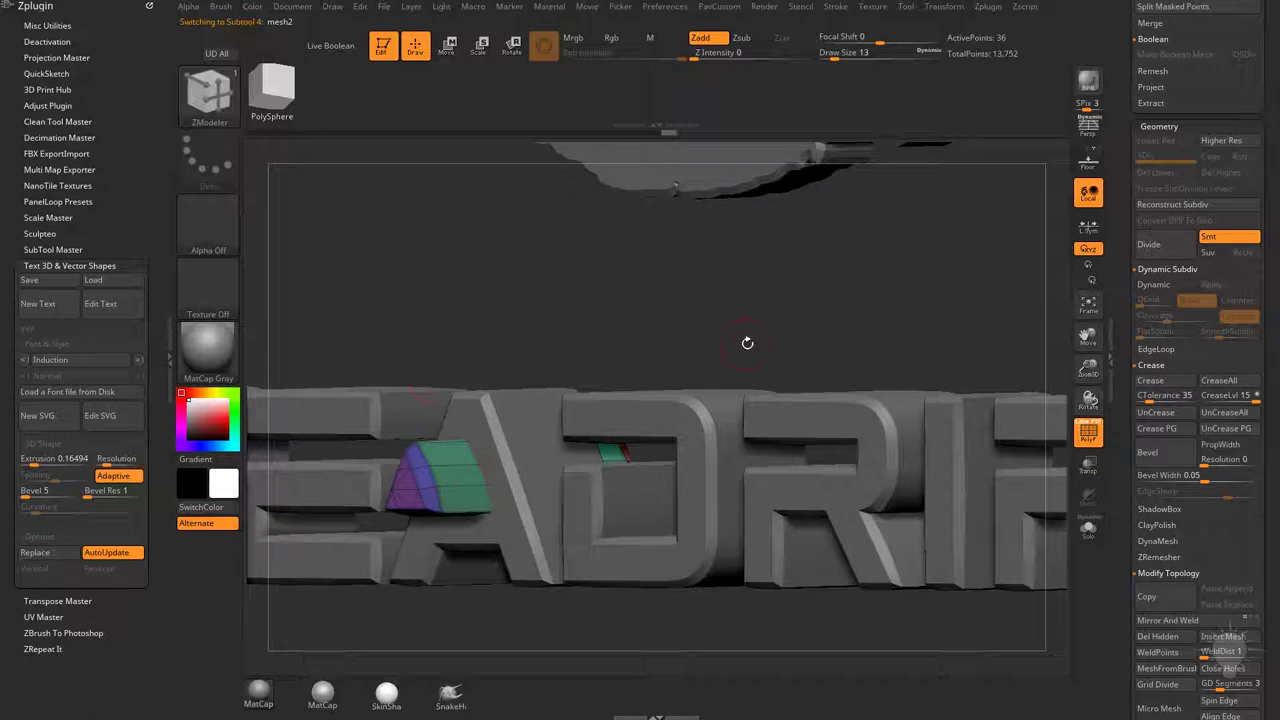
key("d")
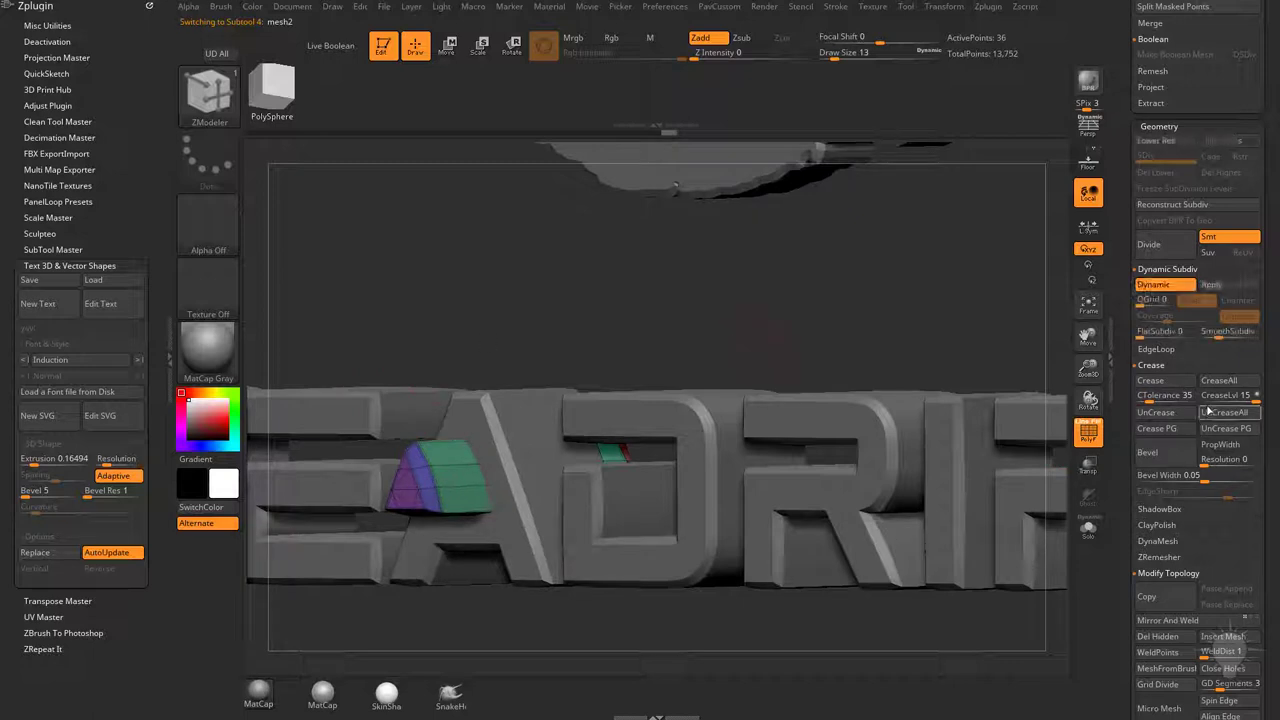
left_click_drag(1209, 331, 1237, 331)
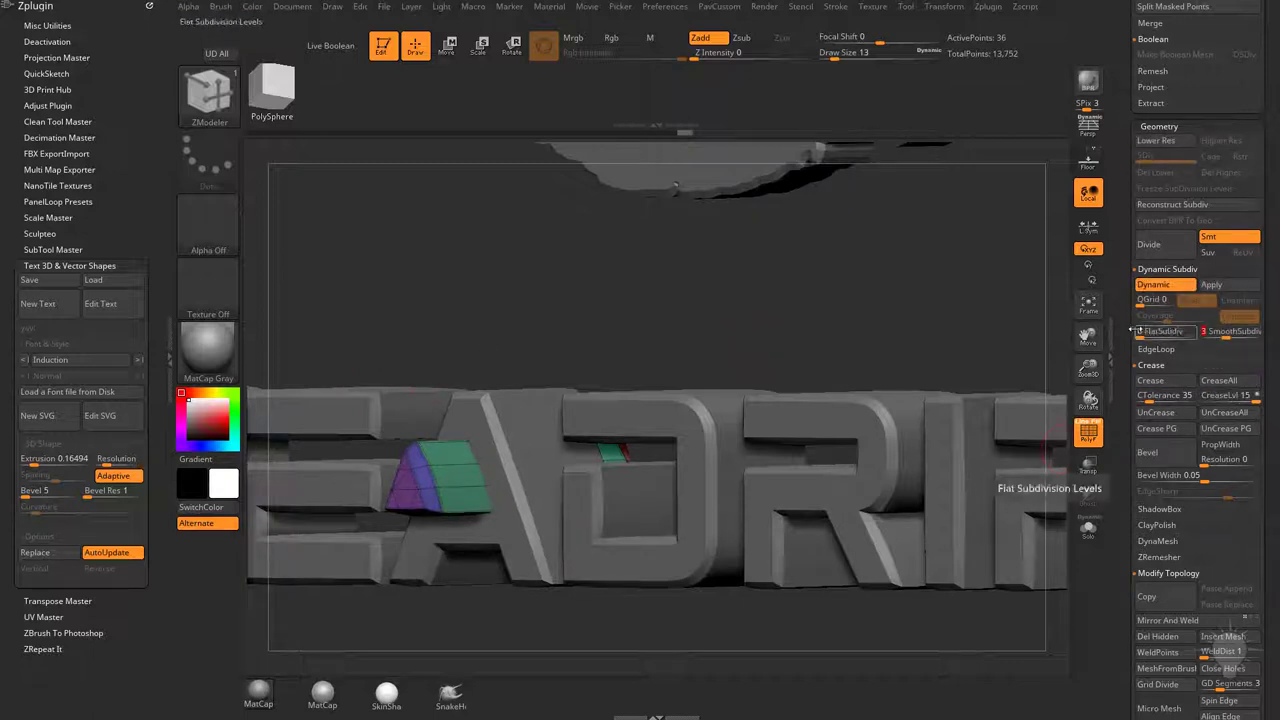
Step: Enable Live Boolean and hide the polyframe to preview the cut in the logo
left_click_drag(1127, 290, 1127, 600)
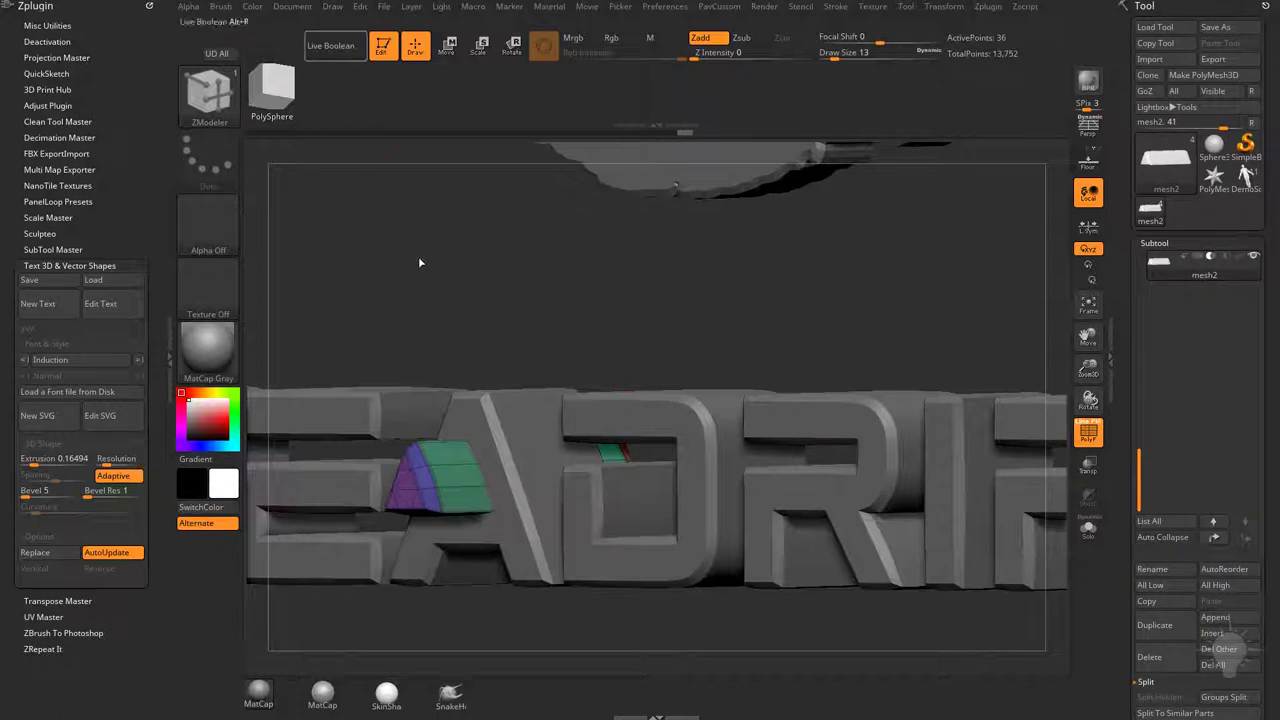
key("alt+b")
left_click(1092, 433)
left_click_drag(530, 325, 787, 328)
left_click_drag(623, 363, 805, 328, "alt")
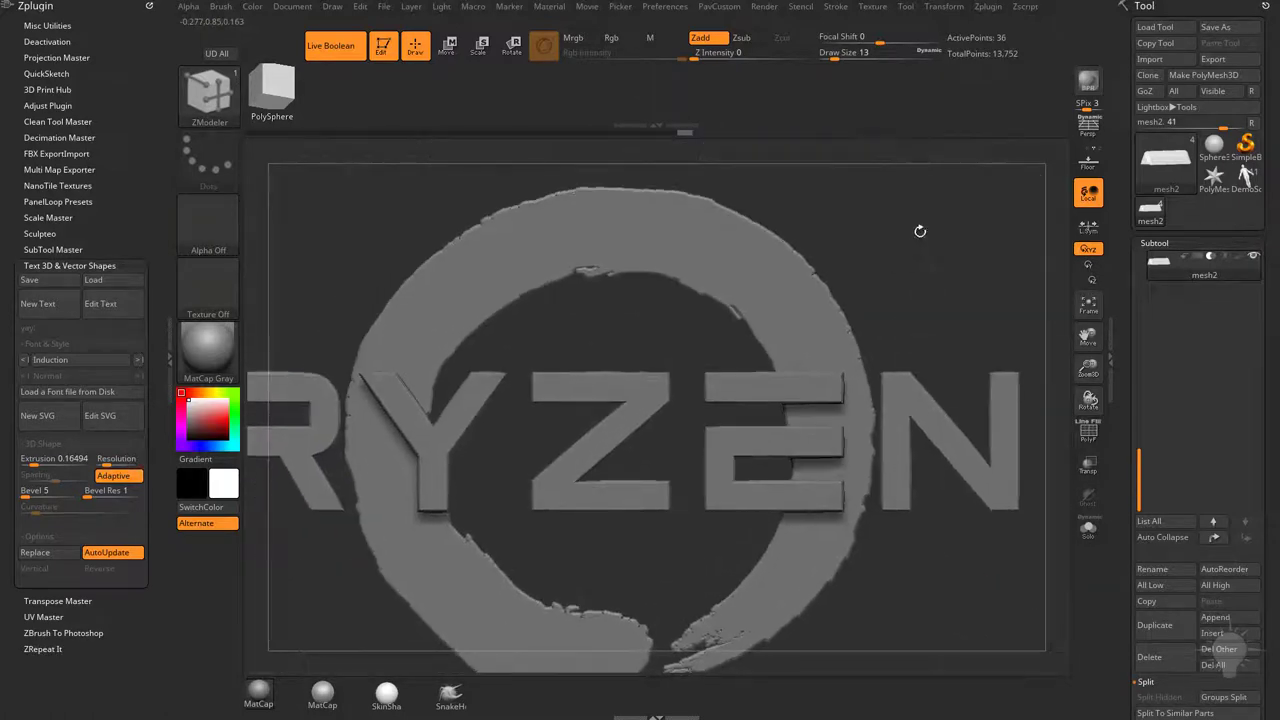
Step: Select the brush-stroke ring behind RYZEN and activate Dynamic Subdiv on it
left_click_drag(917, 229, 769, 310)
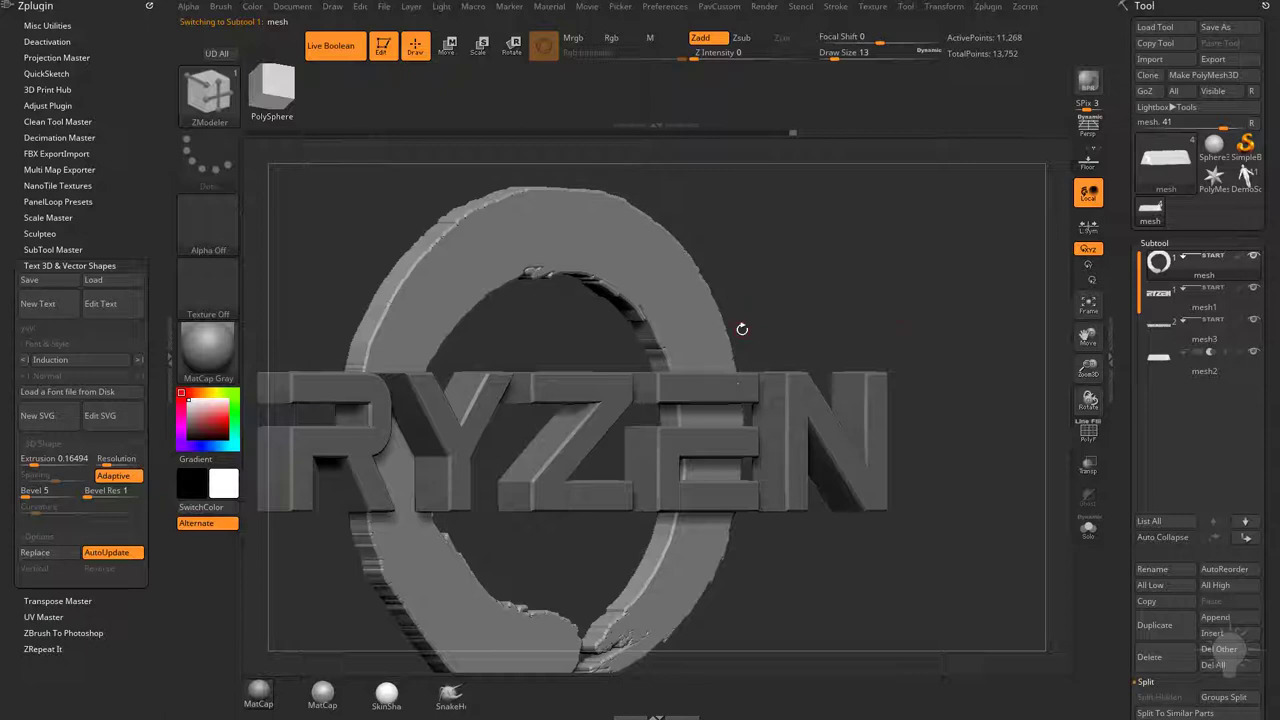
left_click_drag(1121, 456, 1117, 230)
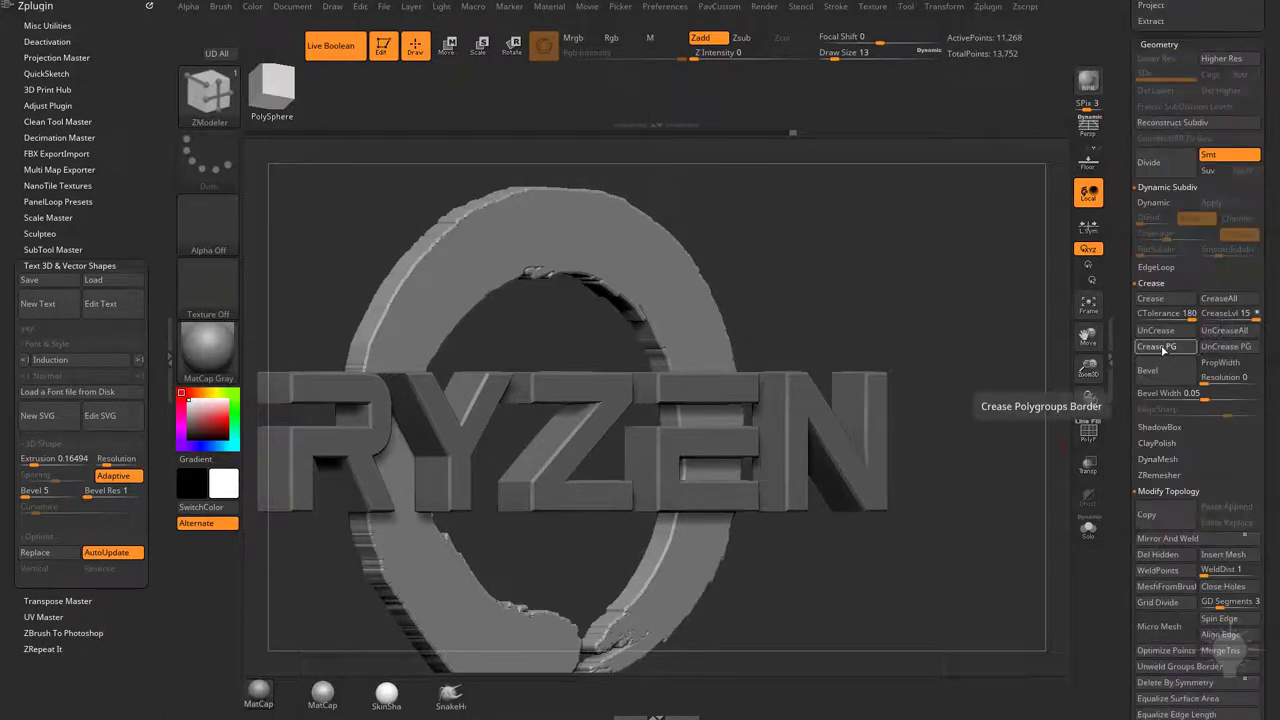
left_click(1153, 202)
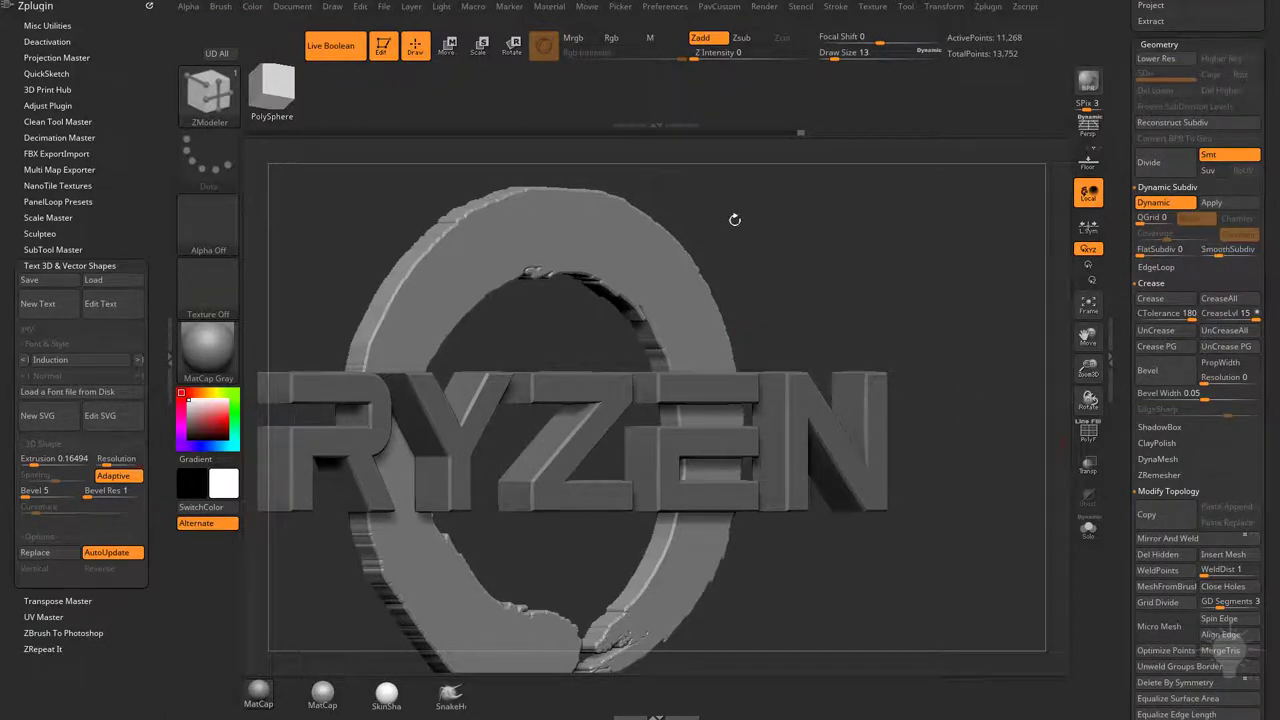
left_click_drag(737, 217, 951, 366)
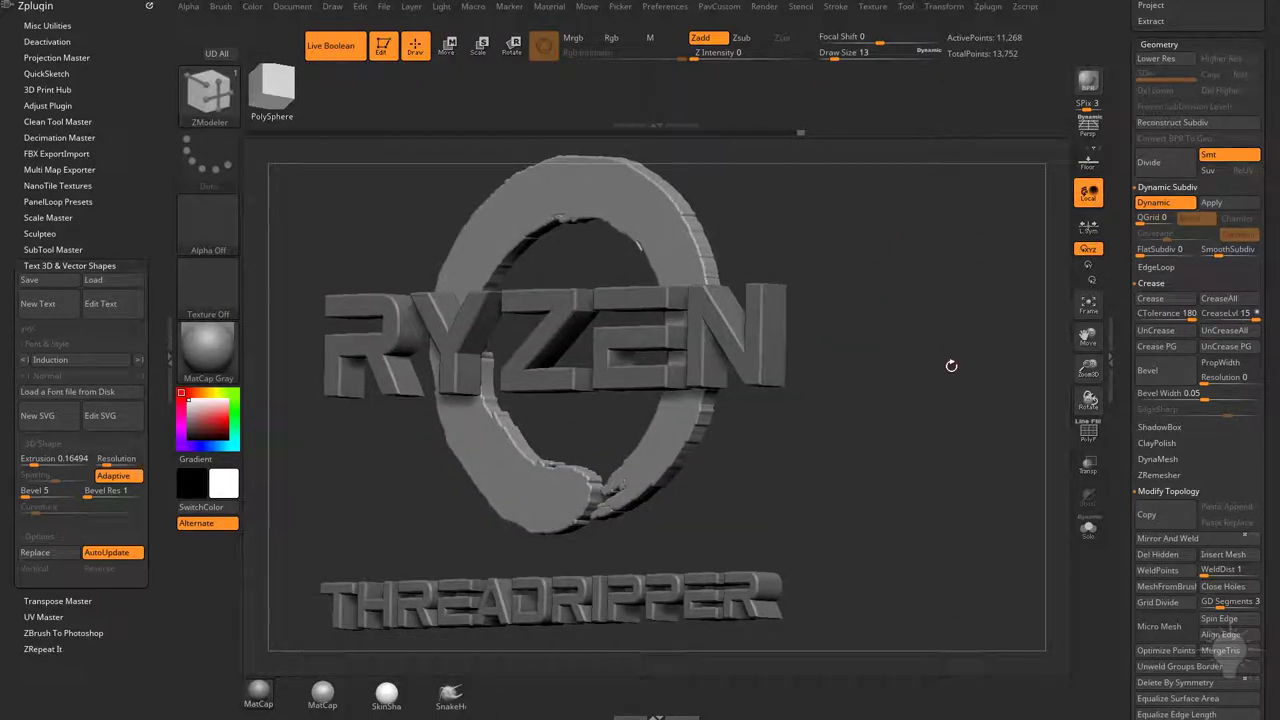
Step: Inspect the whole logo from several angles, selecting the THREADRIPPER letters and checking their polyframe
left_click_drag(1121, 208, 1119, 505)
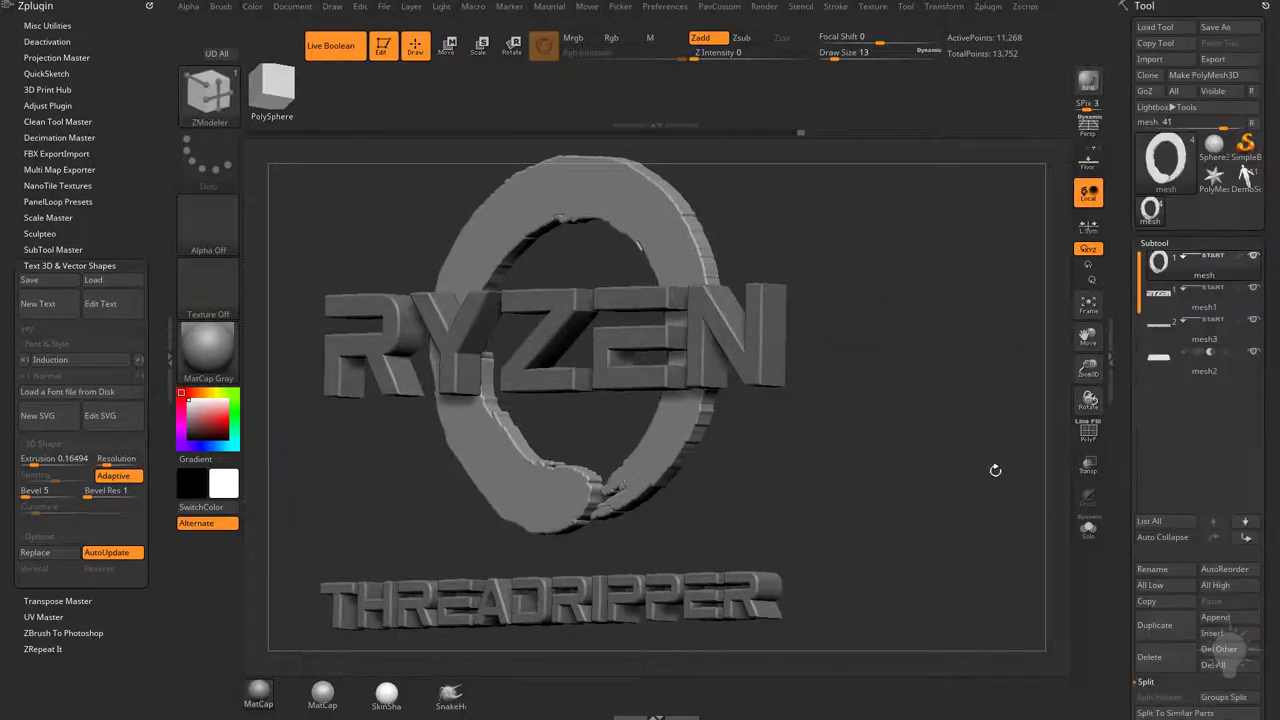
left_click_drag(995, 470, 923, 438)
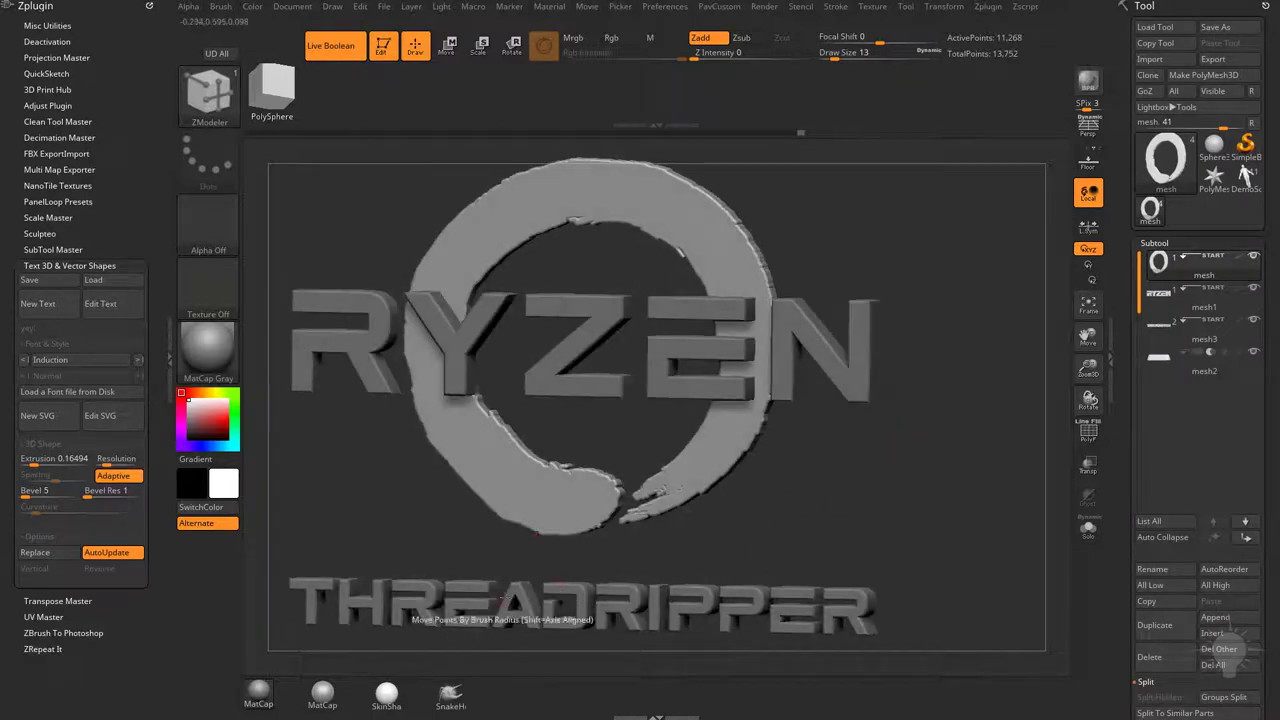
left_click_drag(904, 493, 963, 499)
left_click_drag(946, 358, 923, 400)
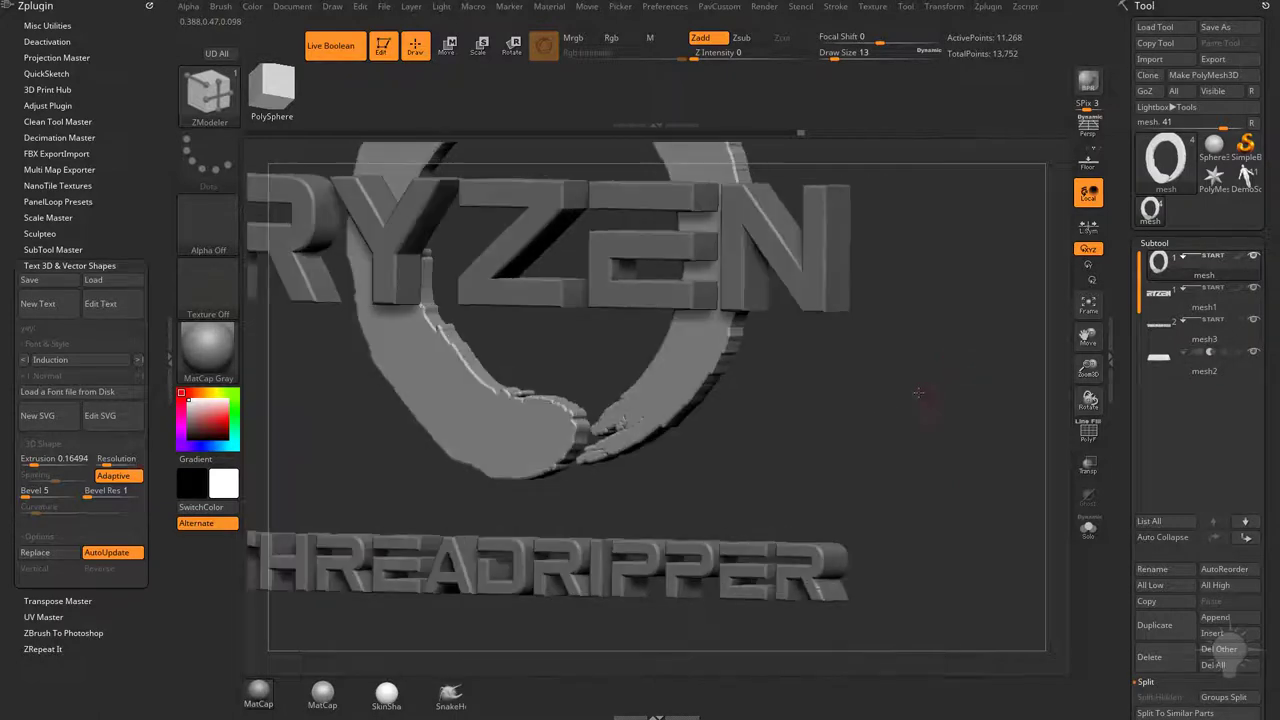
left_click(817, 582, "alt")
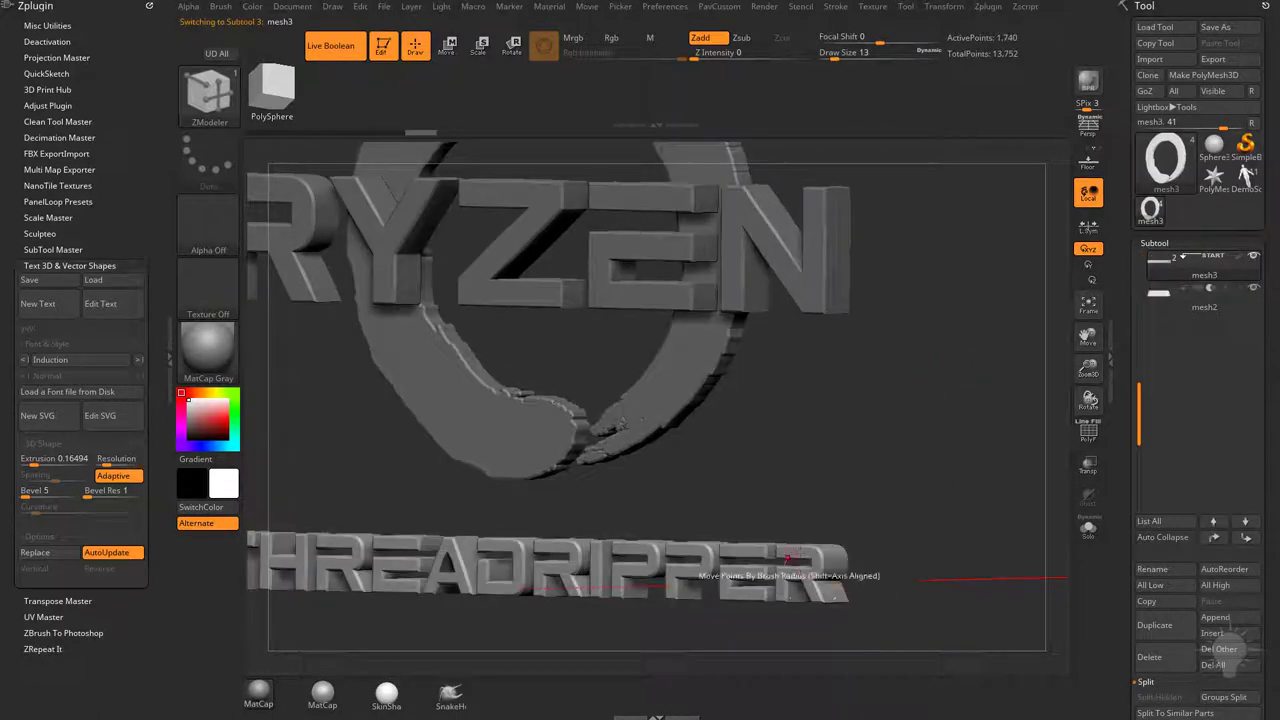
left_click(1093, 444)
left_click(1088, 432)
left_click_drag(923, 399, 969, 459, "alt")
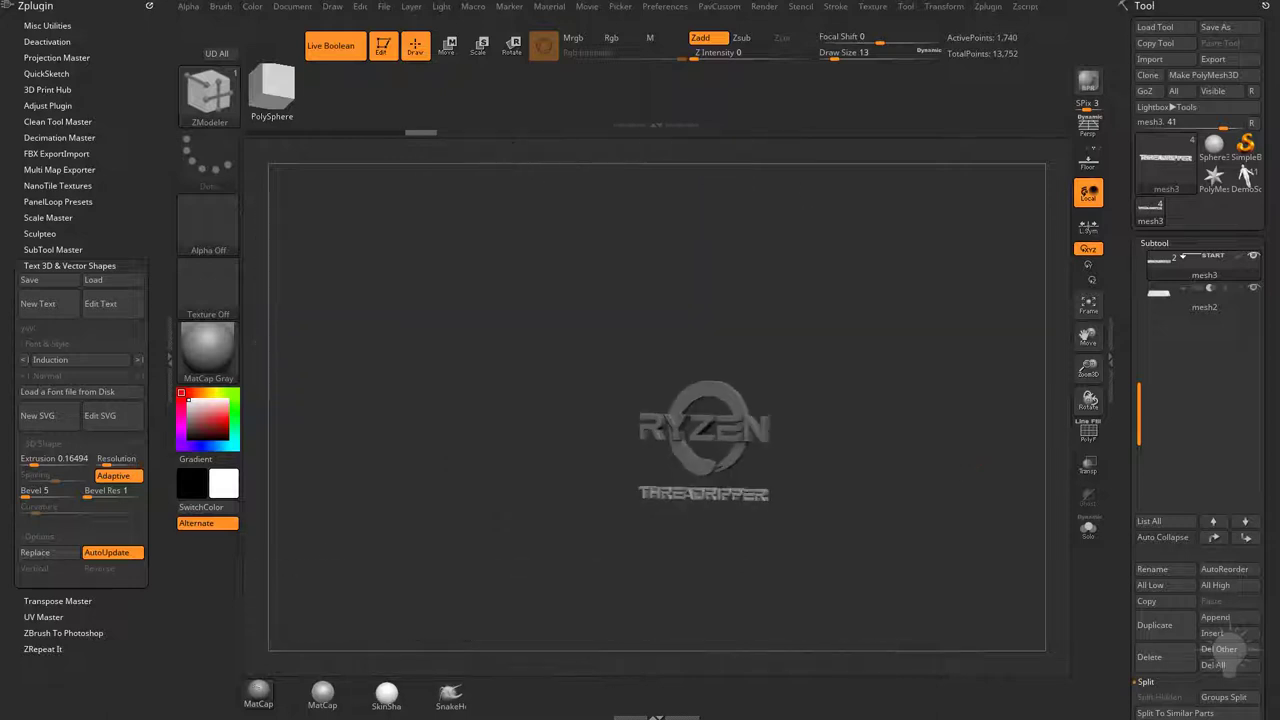
left_click_drag(810, 454, 868, 578, "alt")
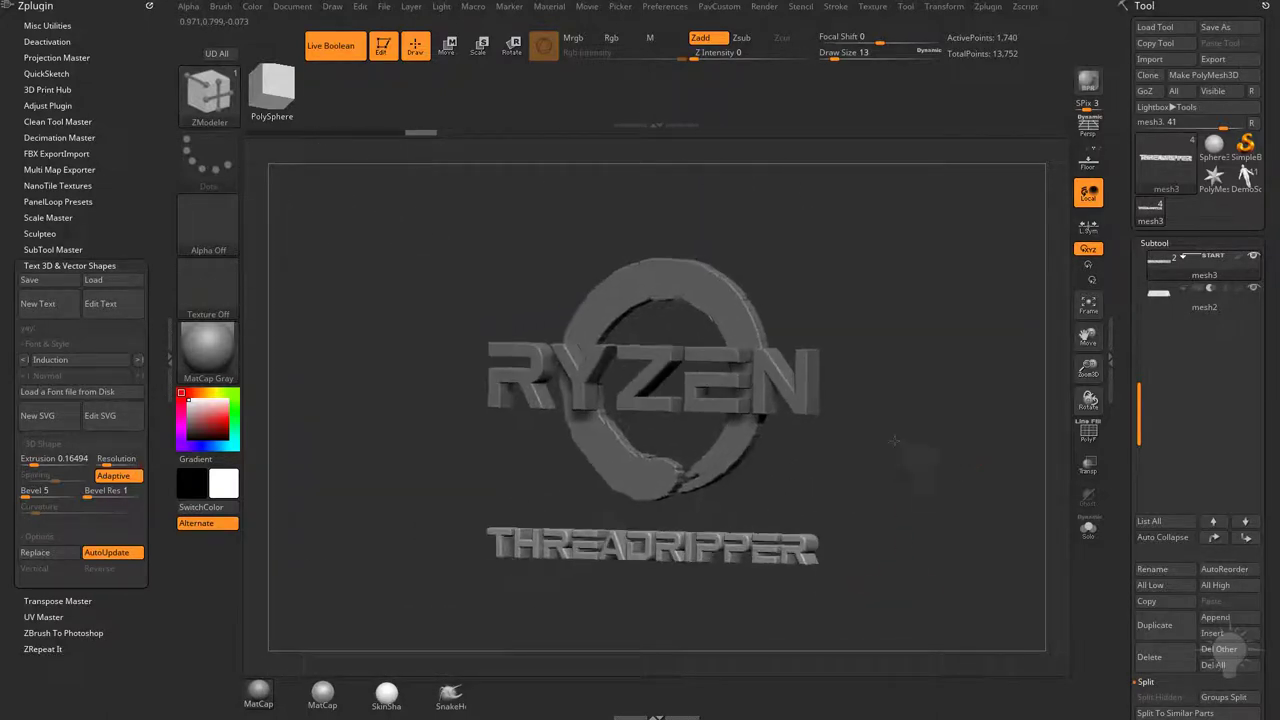
left_click_drag(909, 451, 938, 480, "alt")
Step: Examine the subtool entries of the THREADRIPPER letters and the cutter mesh, and look closely at the lettering
left_click_drag(1130, 434, 1130, 365)
mouse_move(1199, 206)
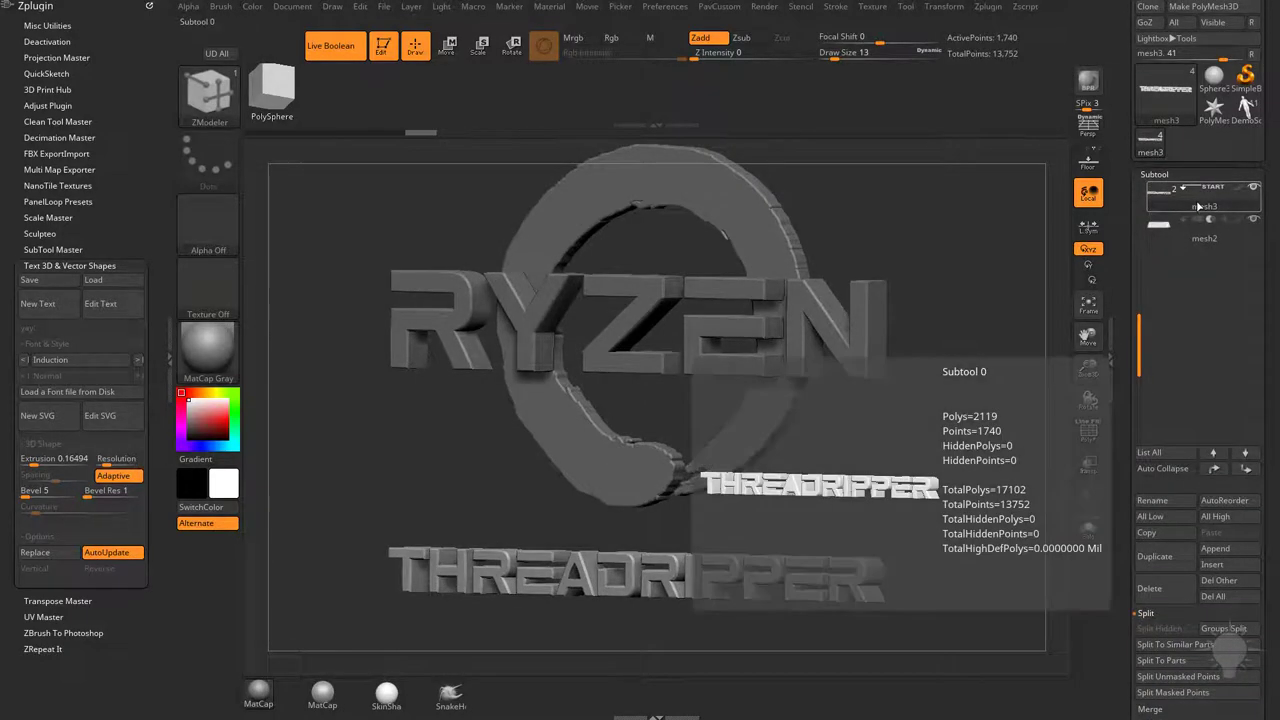
mouse_move(1201, 240)
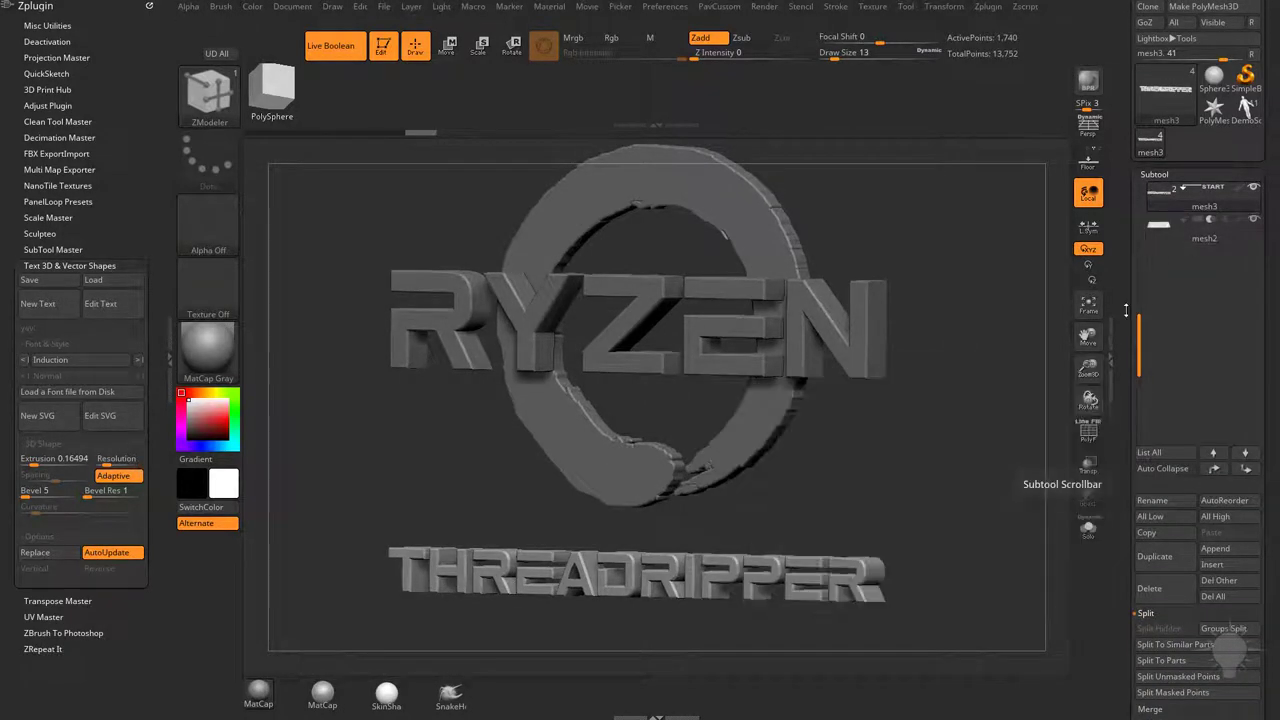
right_click_drag(960, 330, 1050, 355)
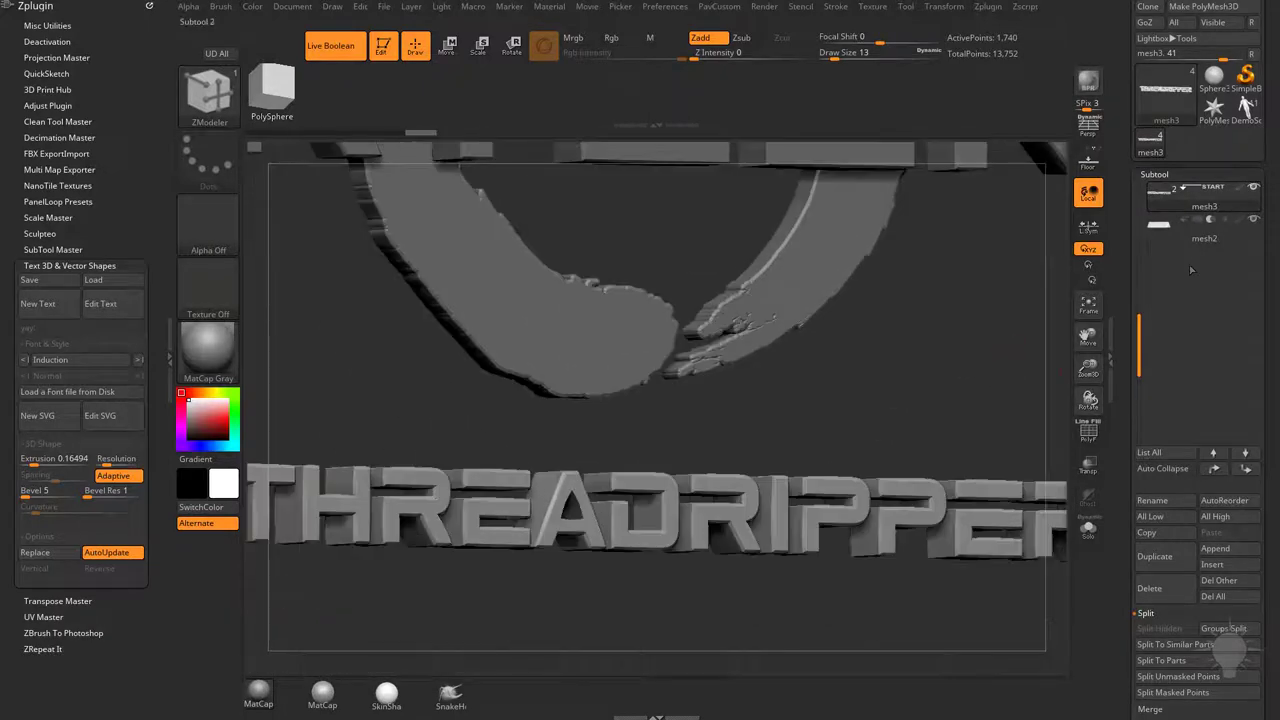
Step: Select the cutter mesh inside the THREADRIPPER letter A and compare it with Live Boolean on and off, leaving Live Boolean off
left_click(1207, 242)
left_click(1088, 432)
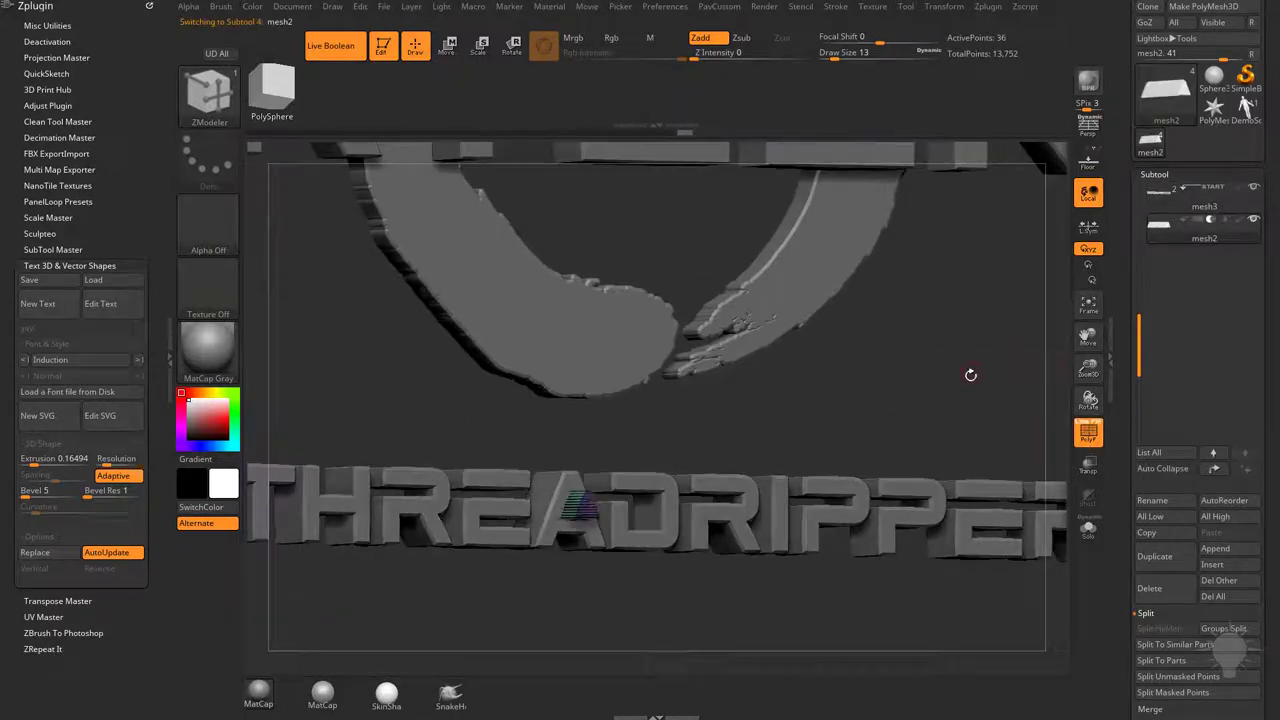
left_click_drag(971, 374, 1088, 538)
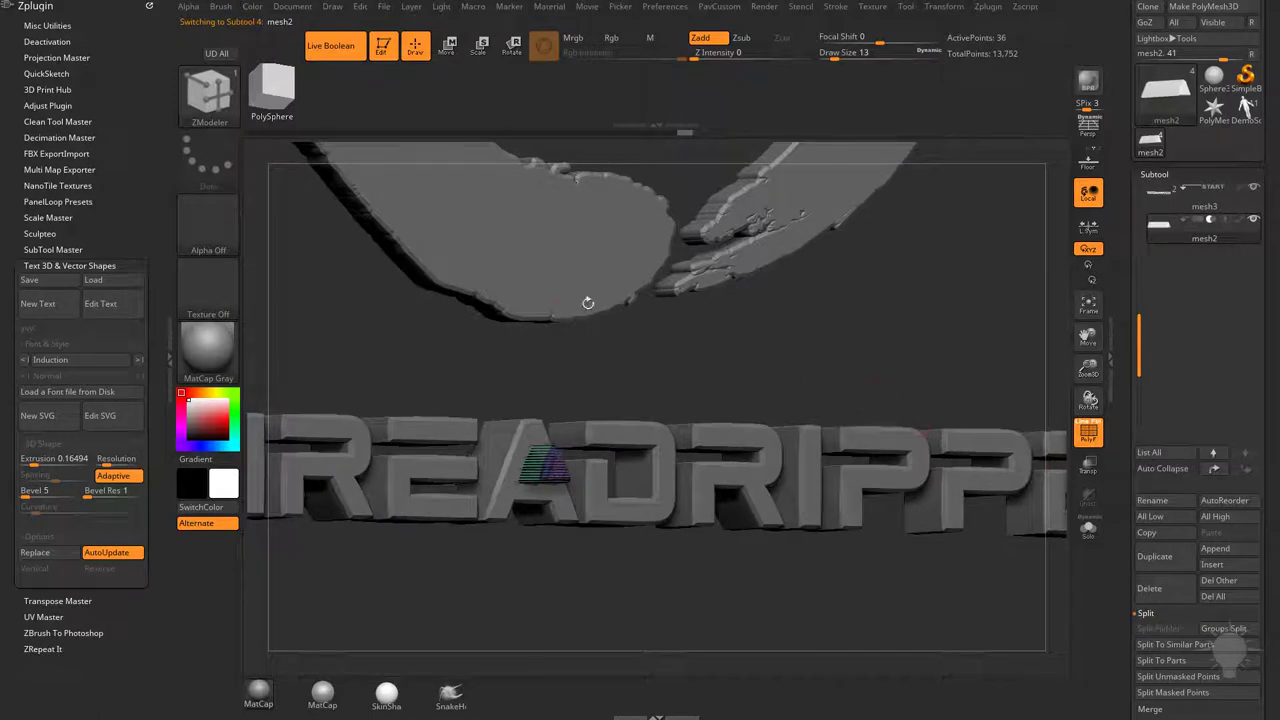
left_click(320, 48)
left_click_drag(977, 337, 748, 381)
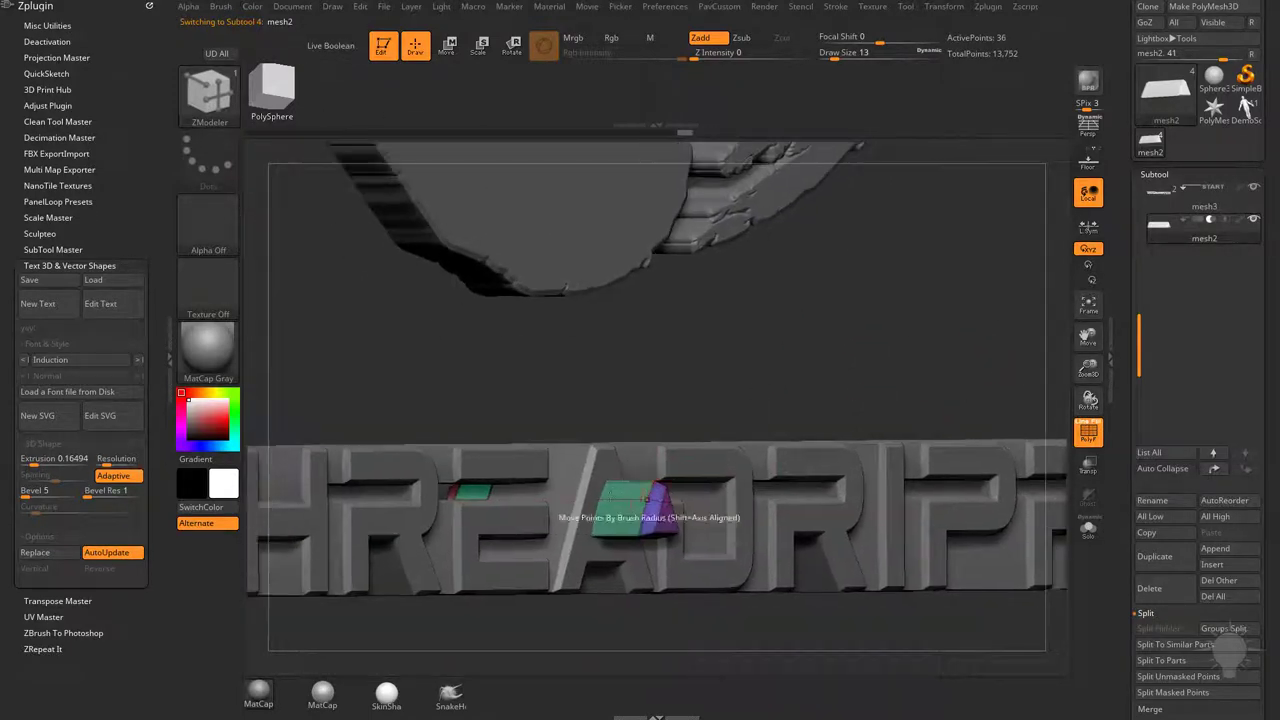
left_click(331, 45)
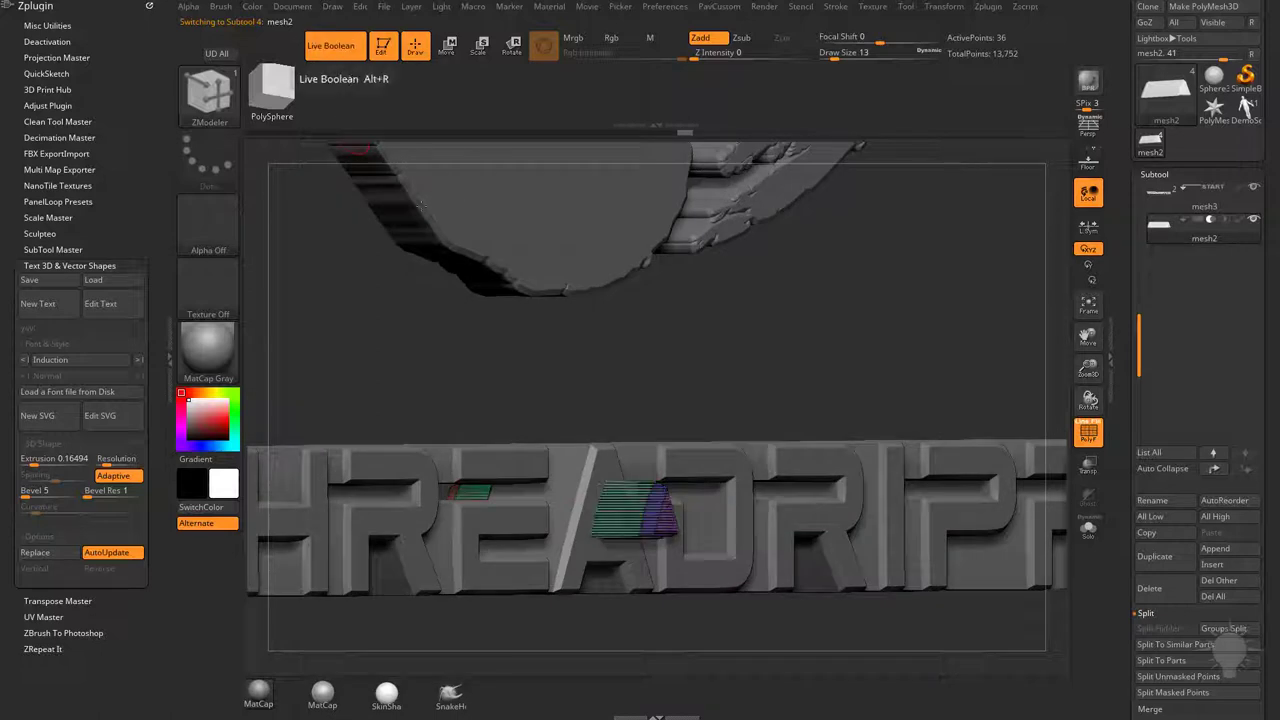
left_click(1088, 432)
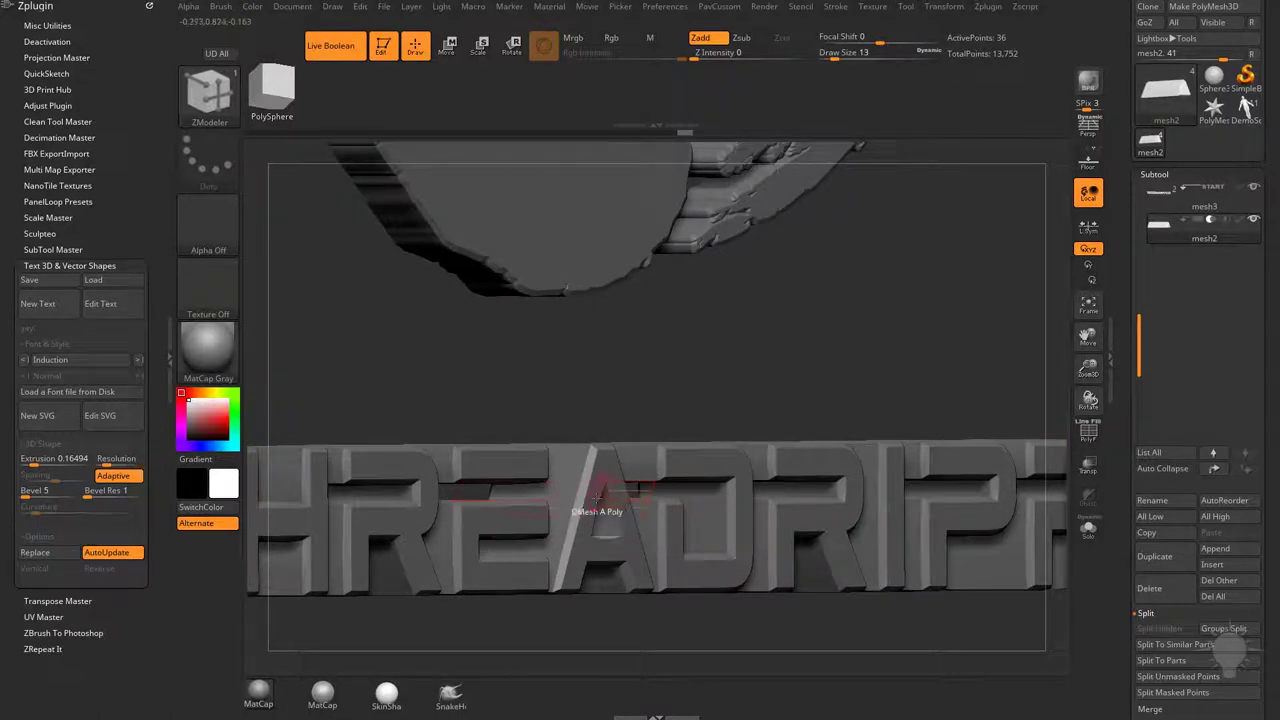
left_click(333, 46)
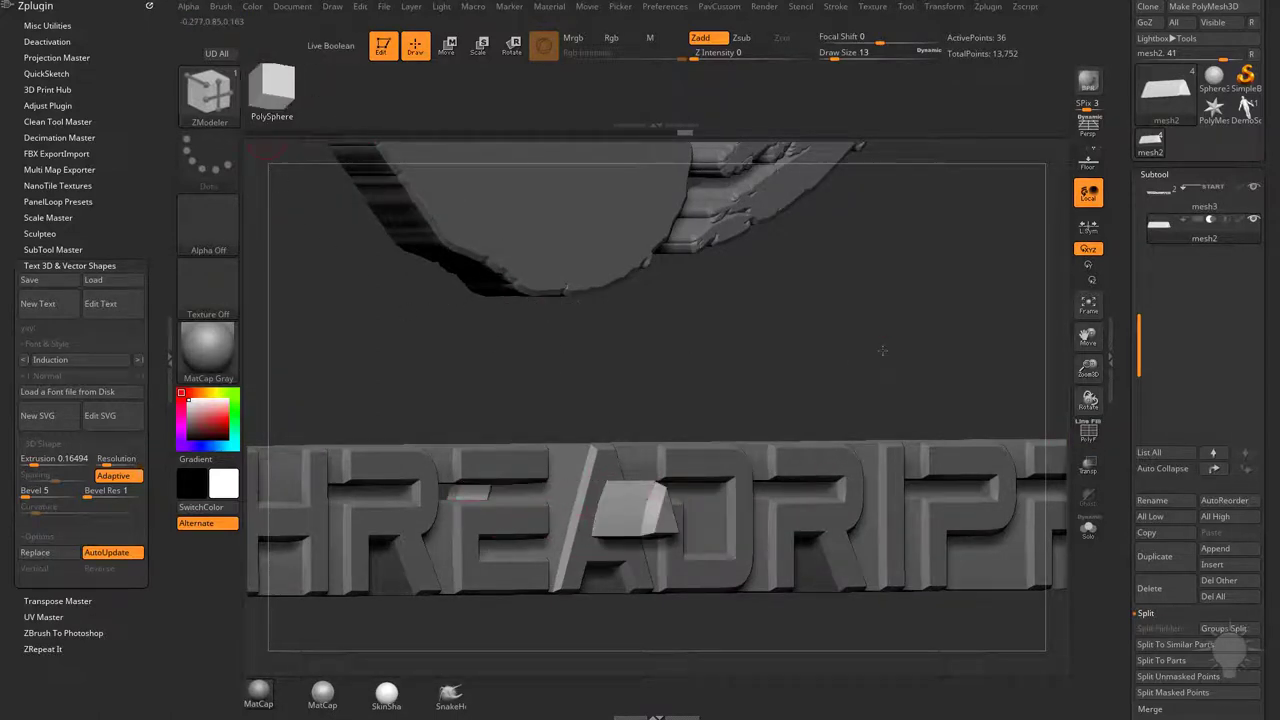
Step: Set the ZModeler edge action to Insert and add edge loops around the cutter mesh in the A
key("space")
key("space")
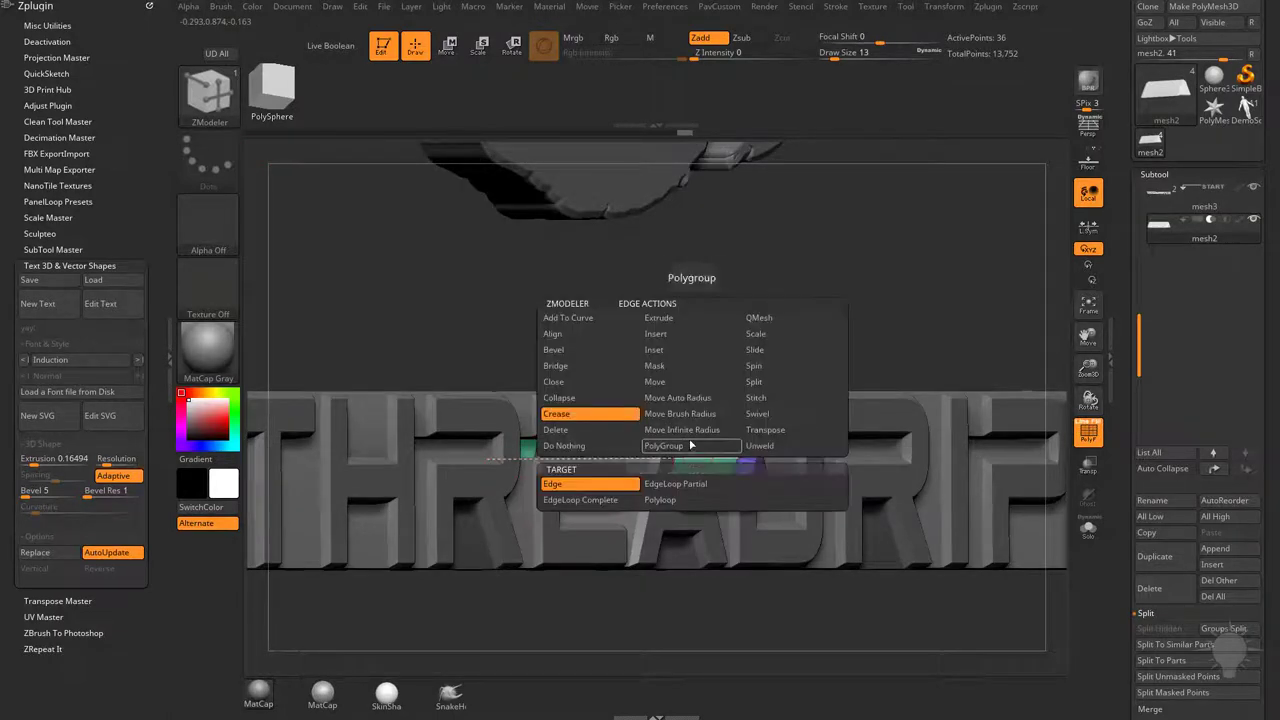
left_click(655, 333)
left_click(690, 483)
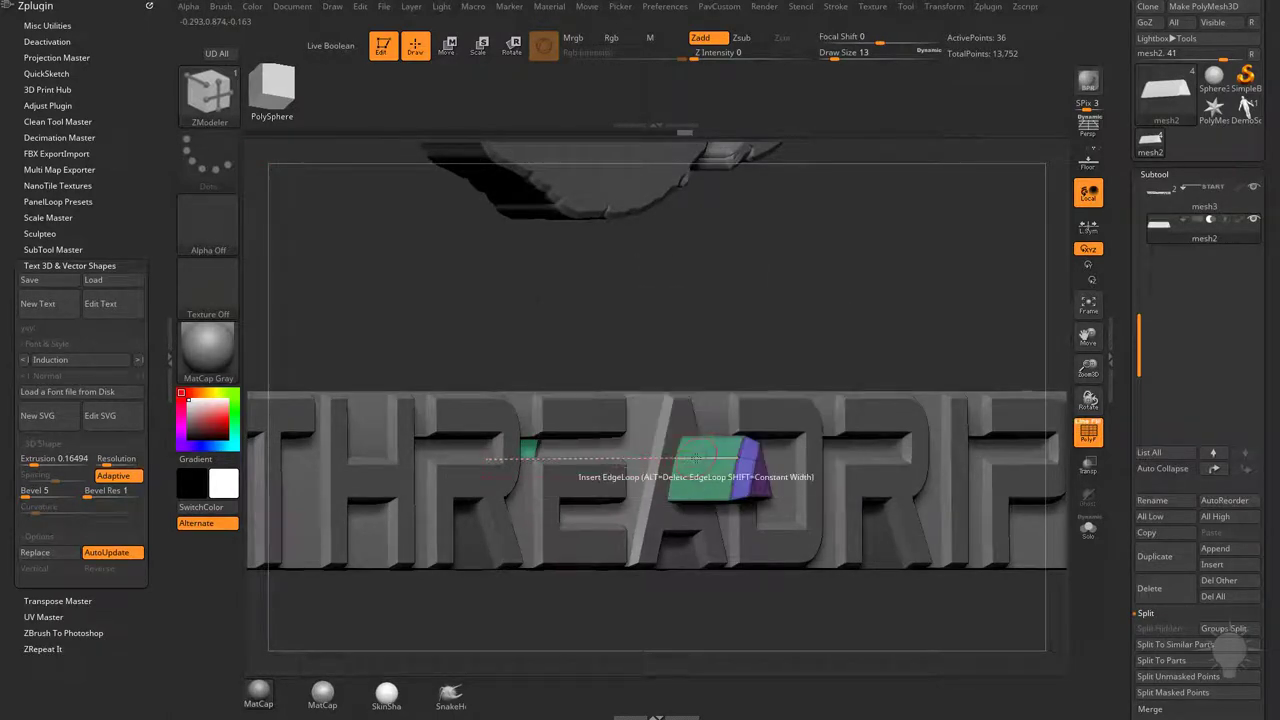
left_click(697, 456)
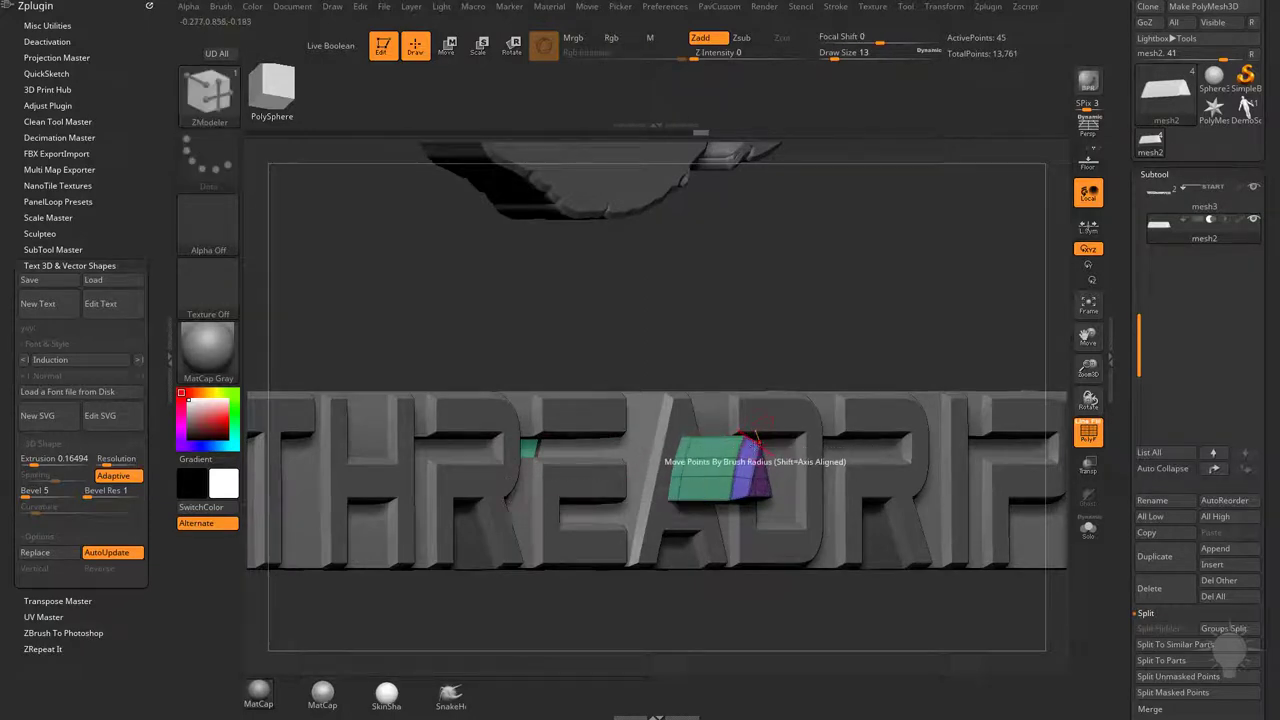
right_click_drag(755, 442, 770, 392, "ctrl")
key("ctrl+z")
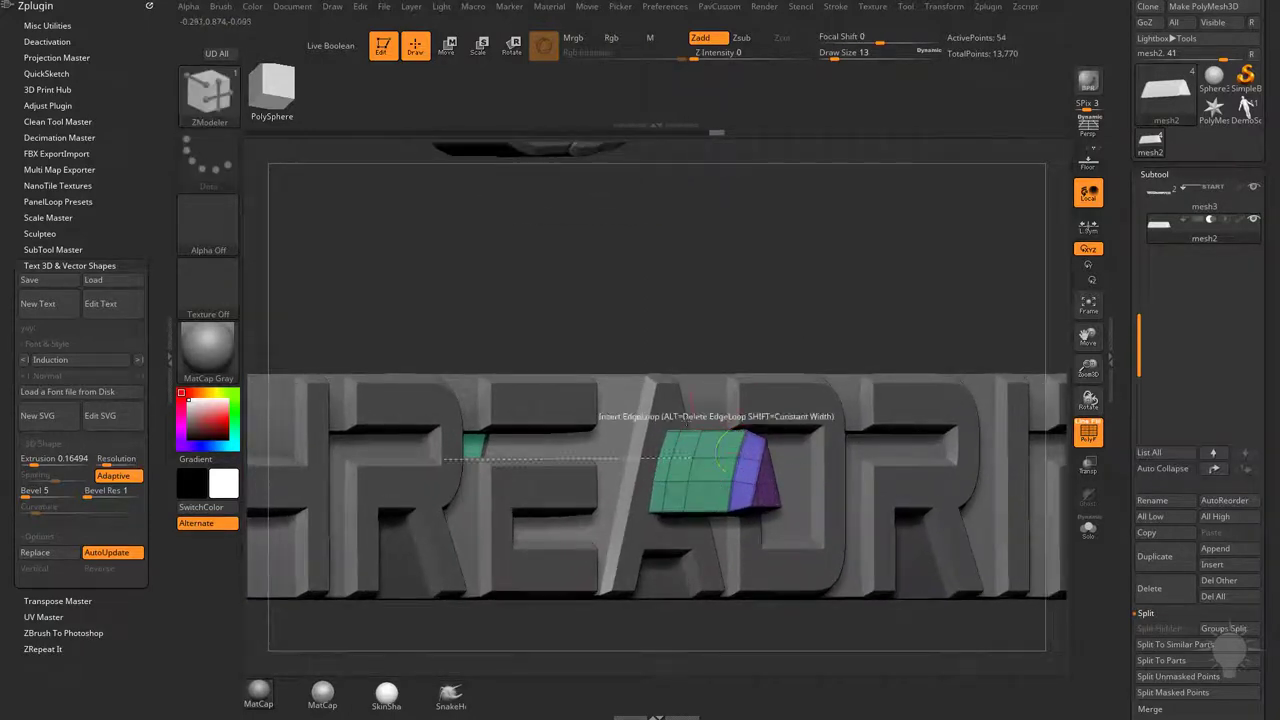
left_click(708, 457)
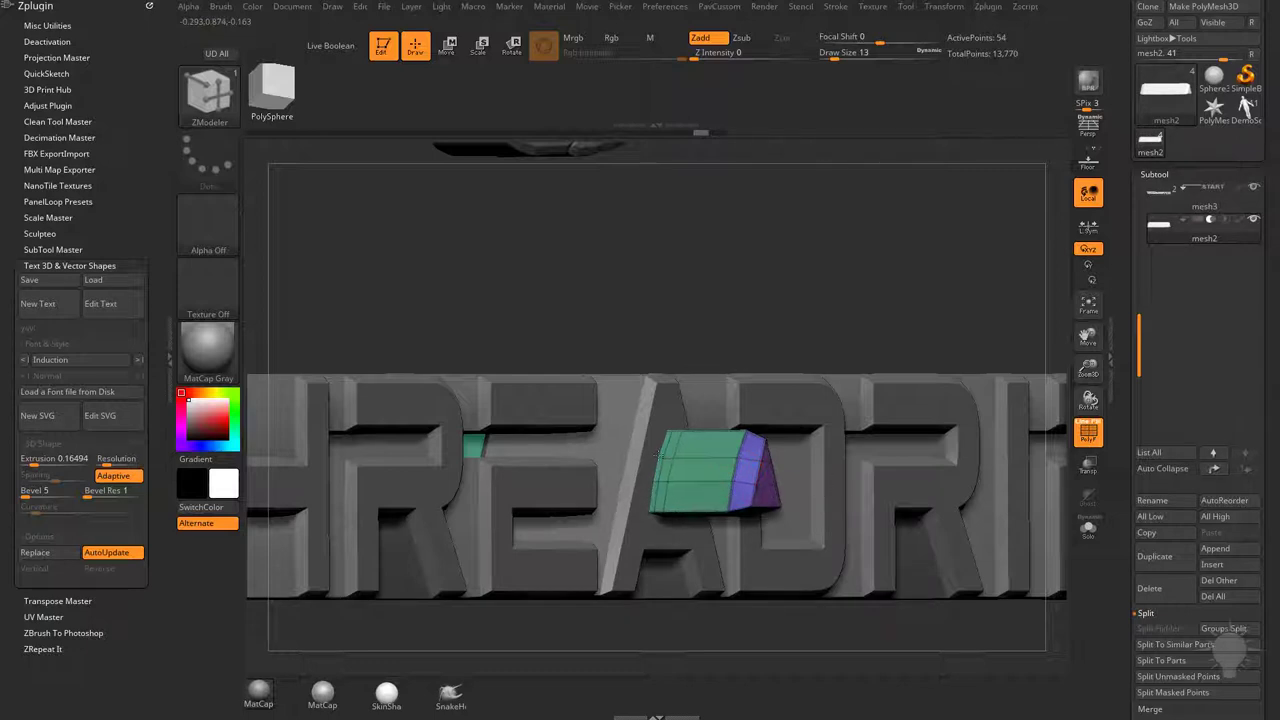
Step: Assign a new polygroup to the cutter's middle band using the ZModeler PolyGroup edge action with the Polyloop target
key("space")
left_click(700, 445)
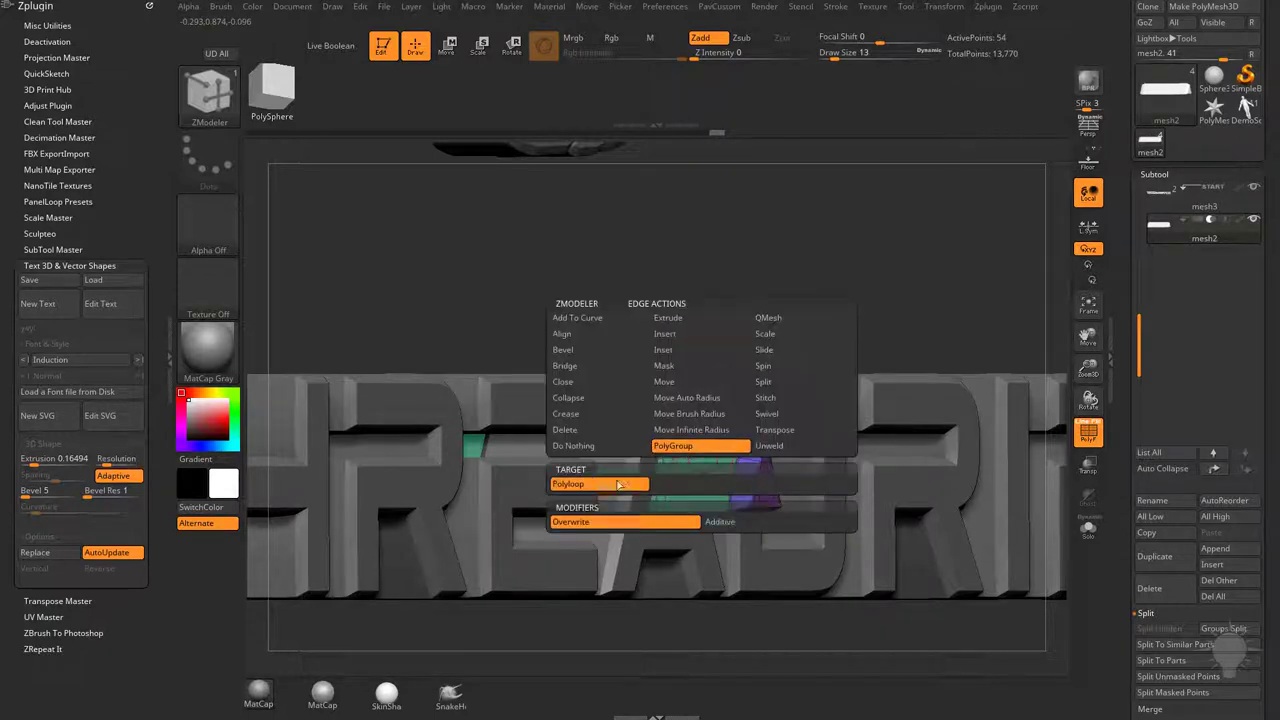
left_click(698, 458)
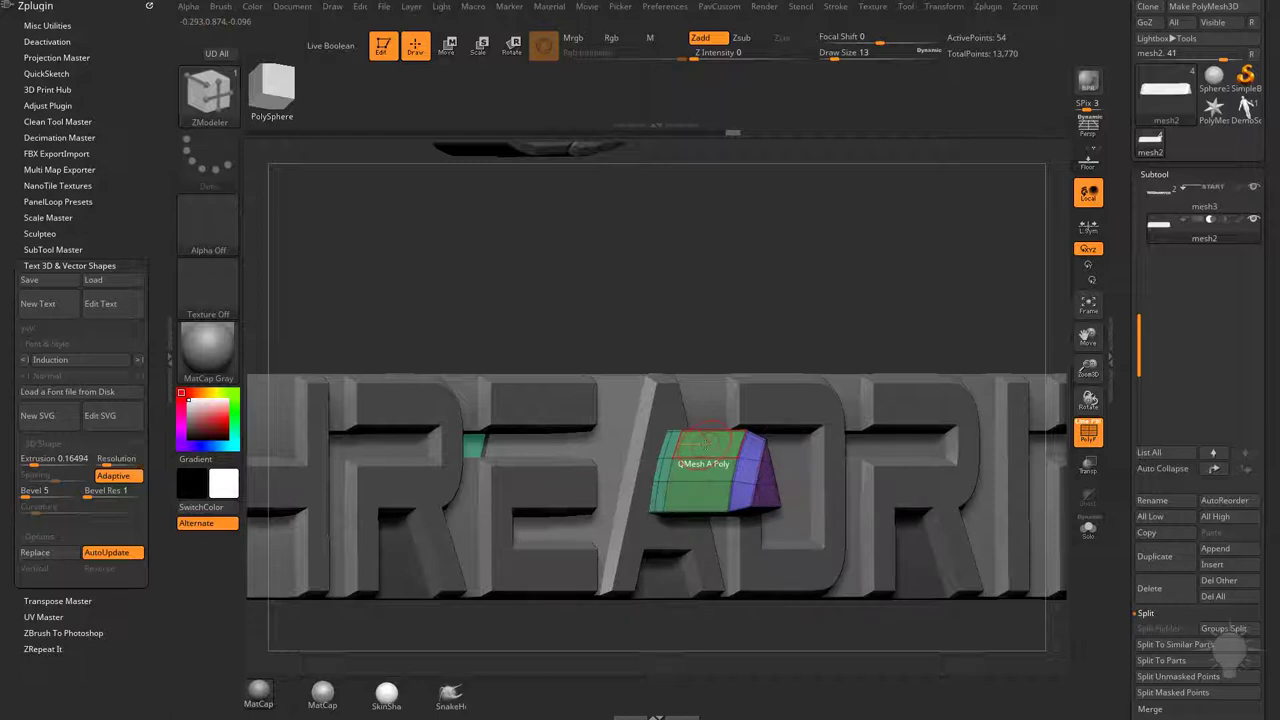
Step: Push the cutter's middle band outward with ZModeler so its midsection bulges beyond both ends
key("space")
left_click(766, 357)
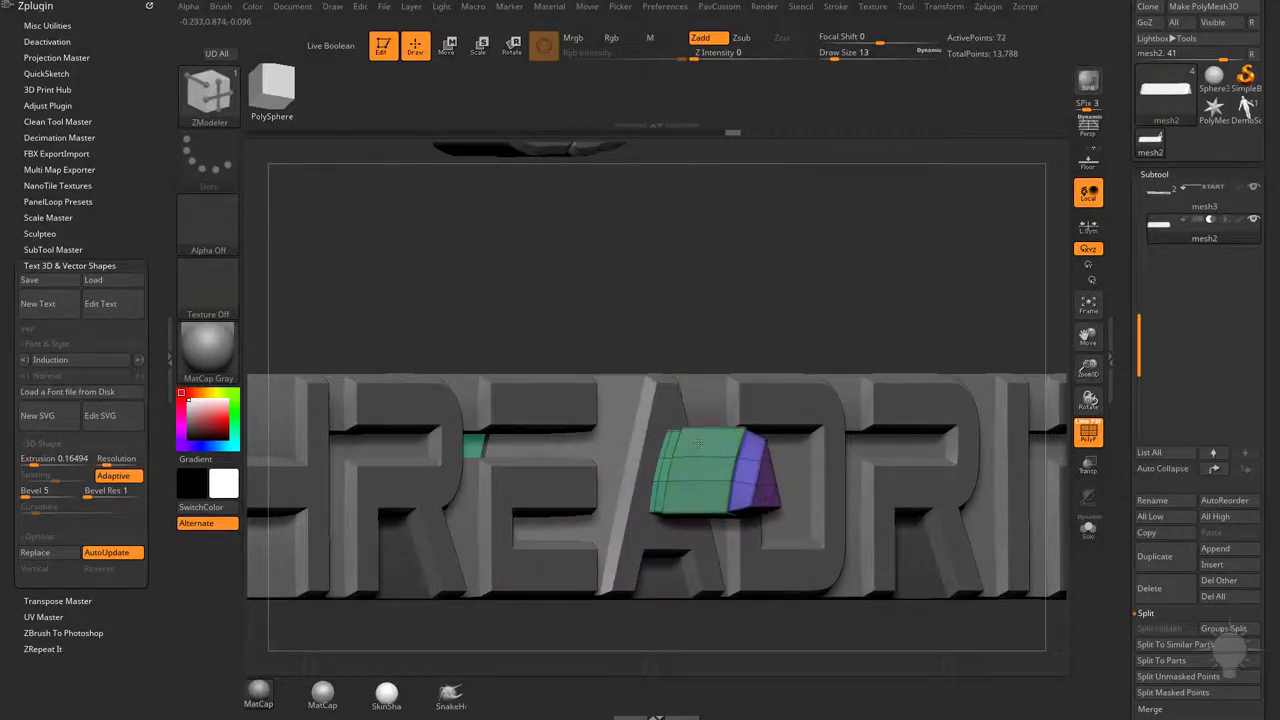
left_click_drag(695, 441, 681, 430)
right_click_drag(720, 425, 782, 376)
left_click_drag(781, 376, 800, 428)
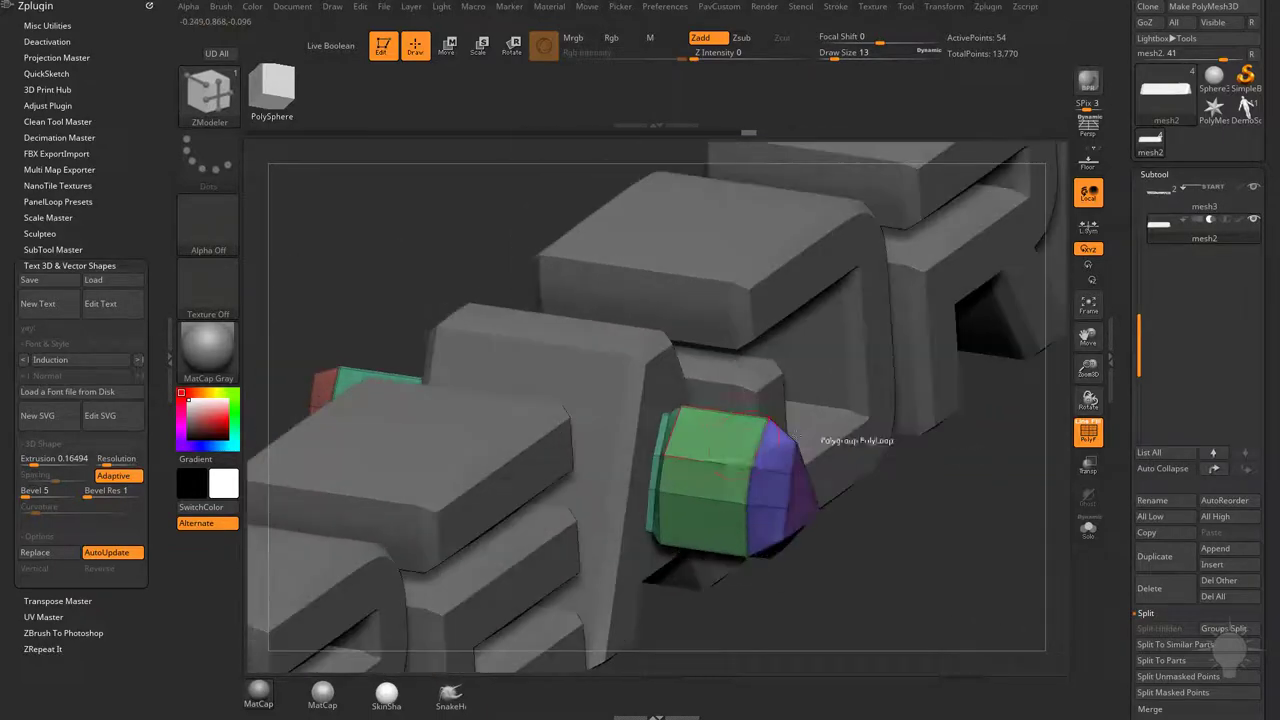
left_click(709, 443)
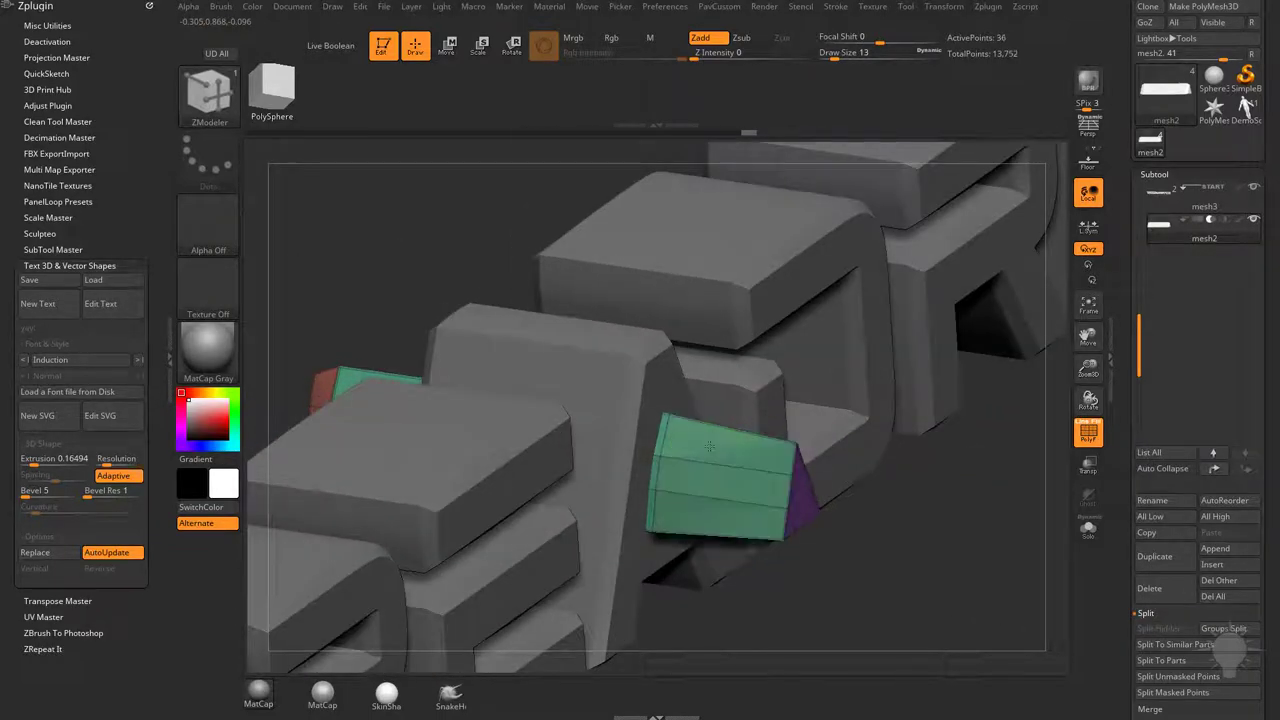
mouse_move(712, 448)
left_mouse_down()
mouse_move(772, 422)
mouse_move(708, 452)
mouse_move(714, 463)
mouse_move(704, 455)
left_mouse_up()
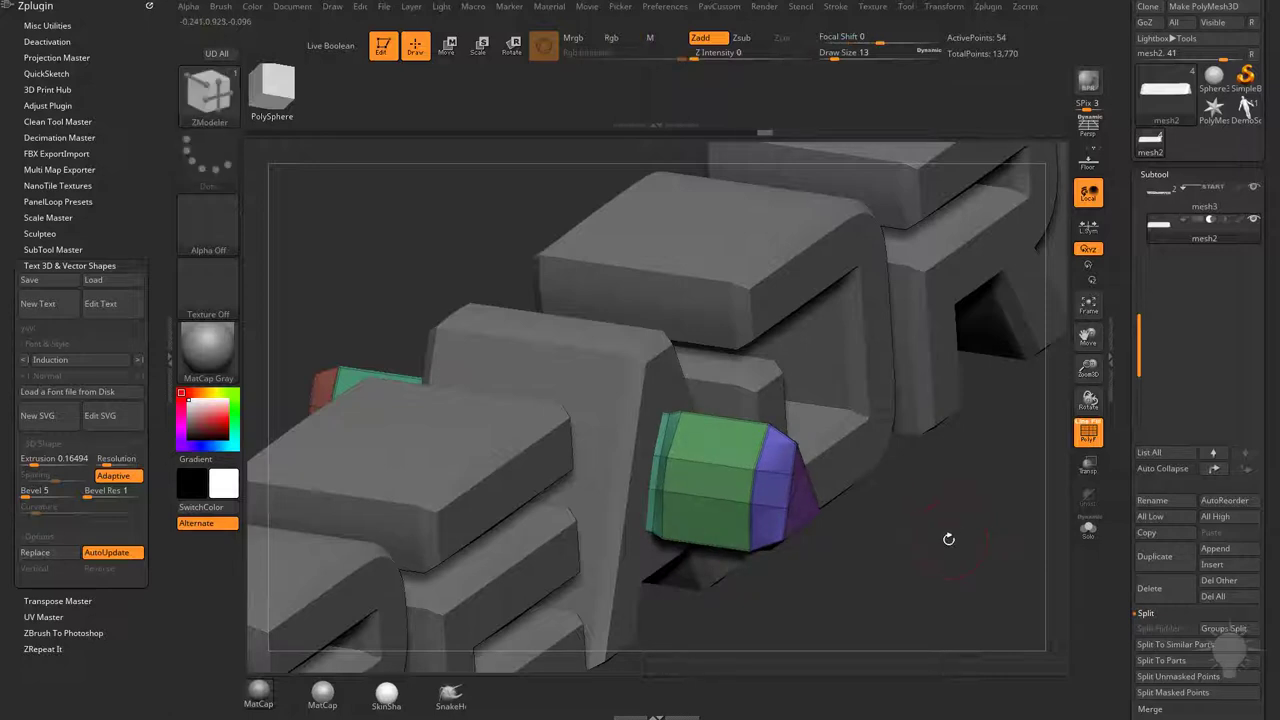
Step: Crease the cutter's edge loops with the EdgeLoop Complete target and activate Dynamic Subdiv on the cutter
left_click_drag(958, 517, 792, 478)
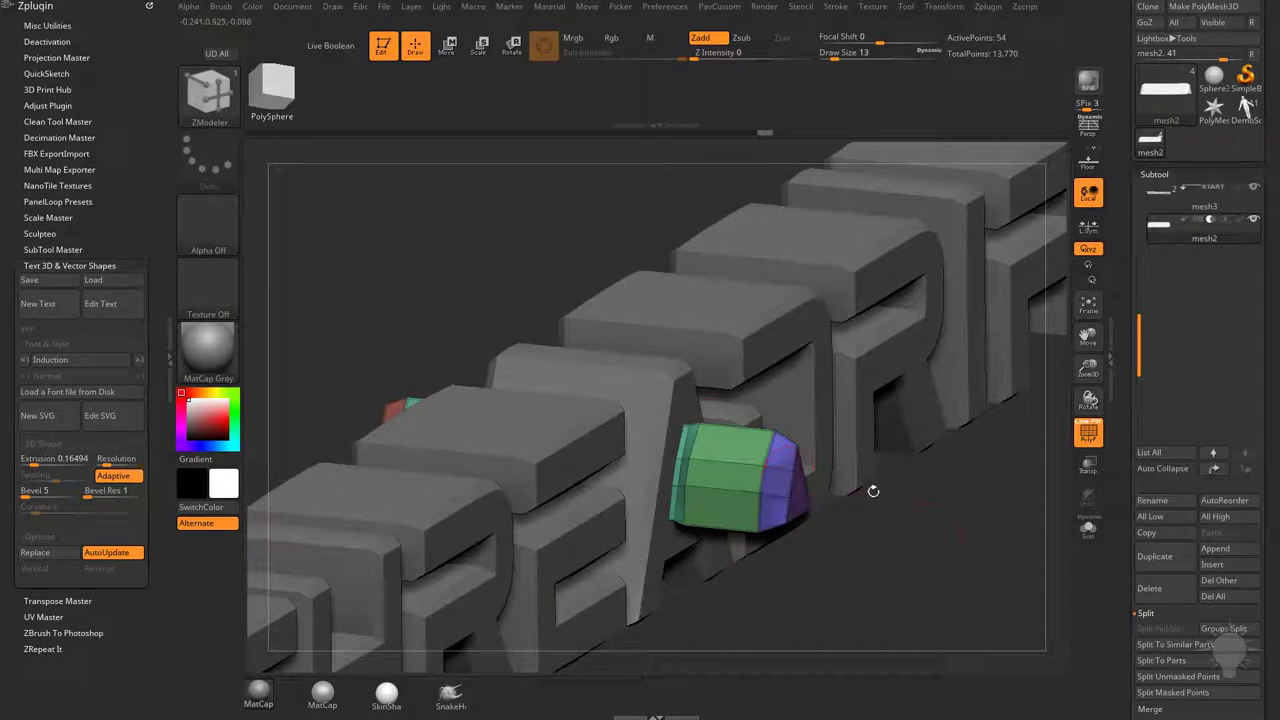
left_click_drag(409, 214, 981, 500)
key("space")
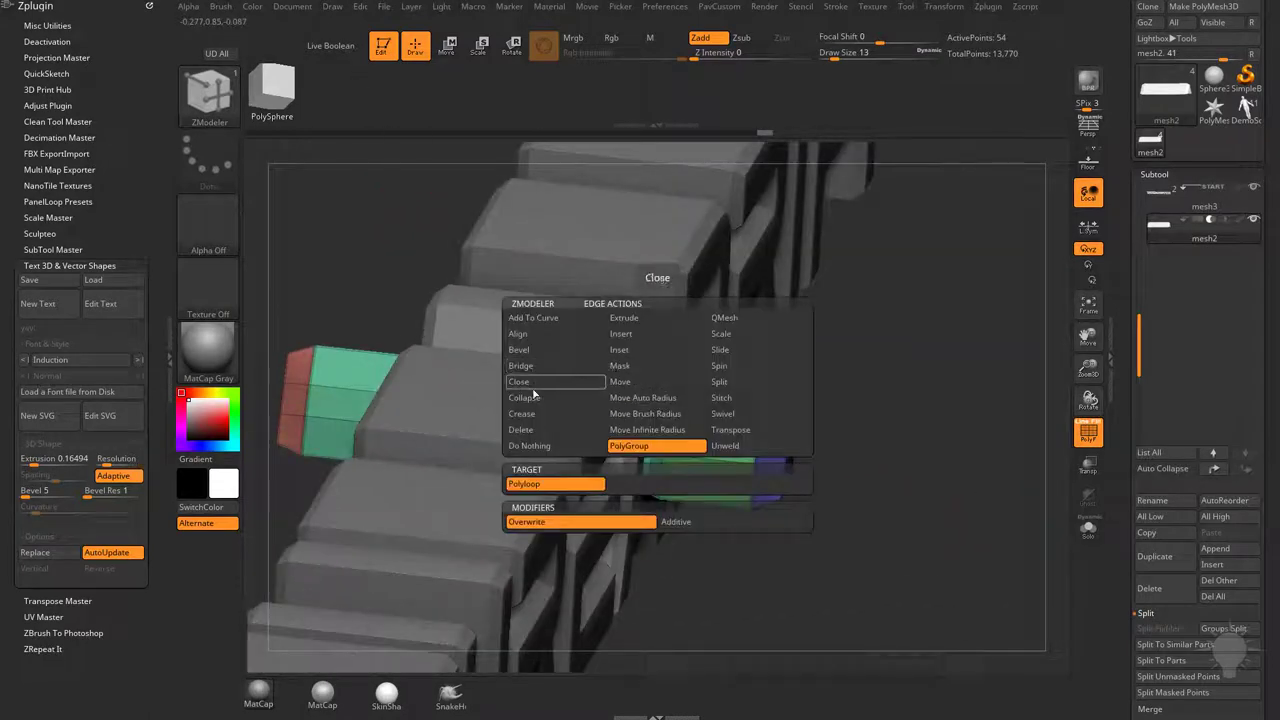
left_click(555, 413)
left_click(545, 499)
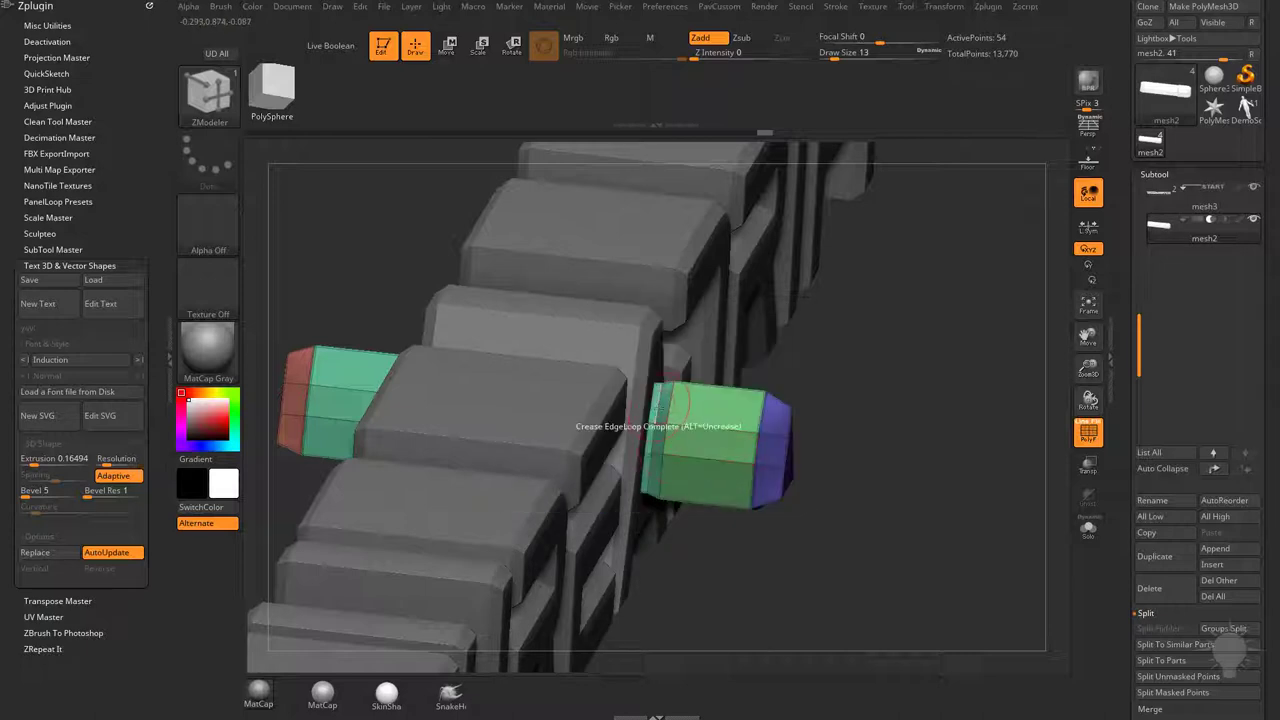
left_click_drag(920, 429, 908, 440)
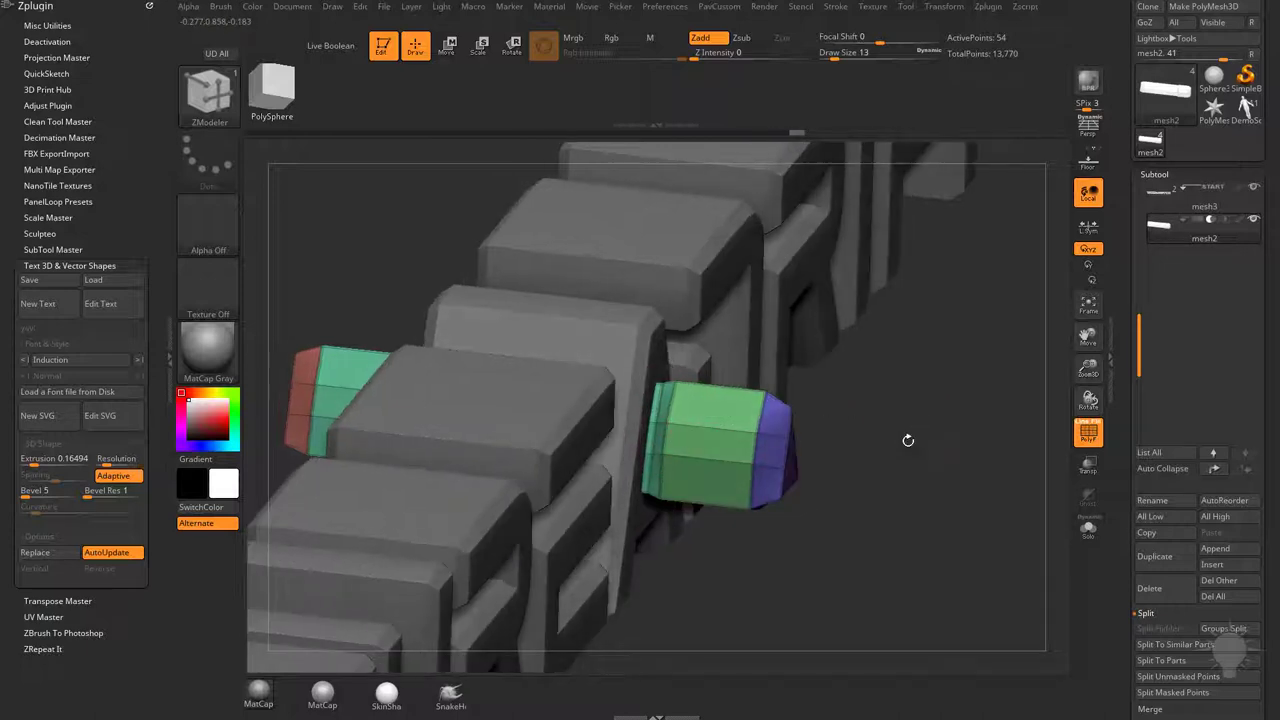
key("d")
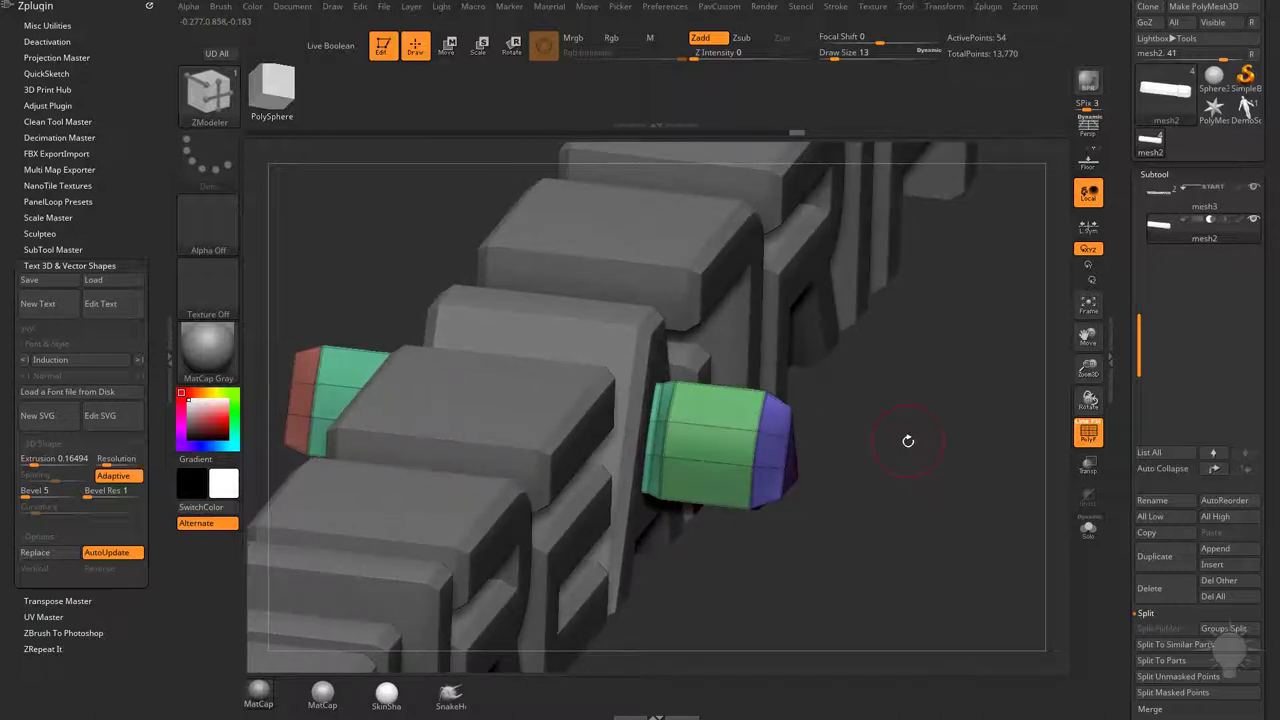
Step: Enable Live Boolean without the polyframe and shift the cutter along its depth axis through the letter A
left_click(330, 45)
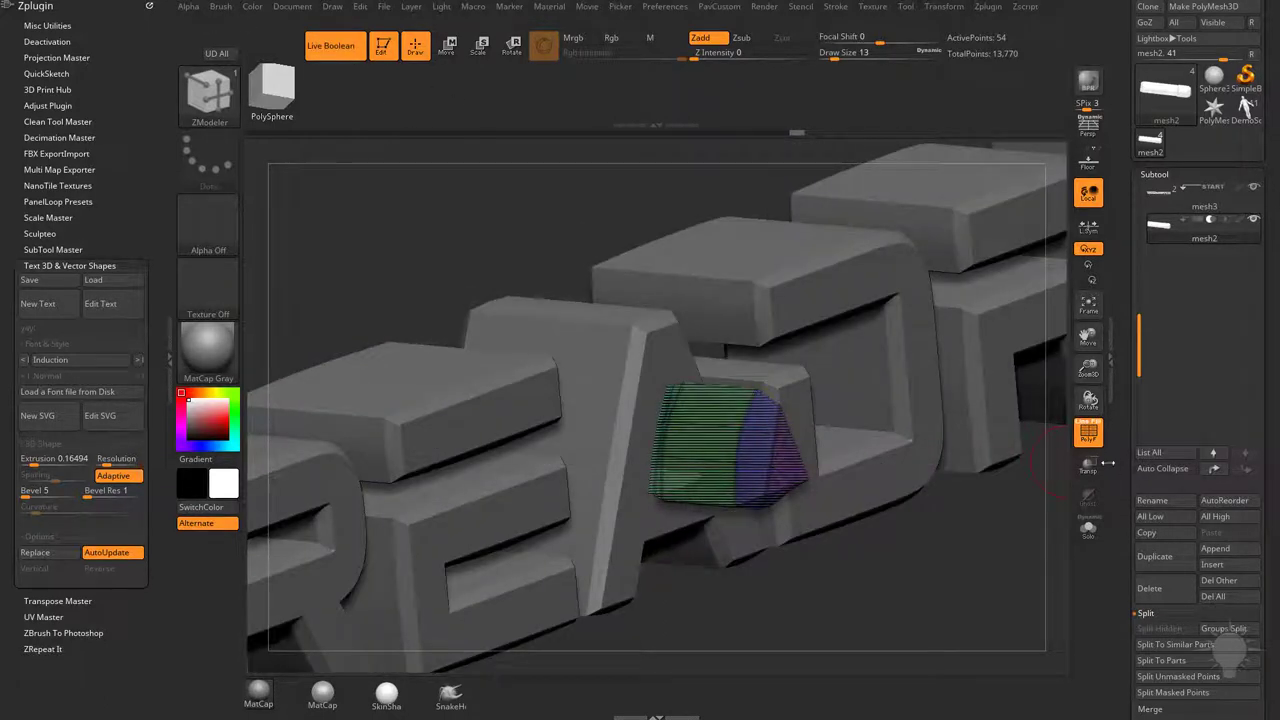
left_click(1088, 431)
key("w")
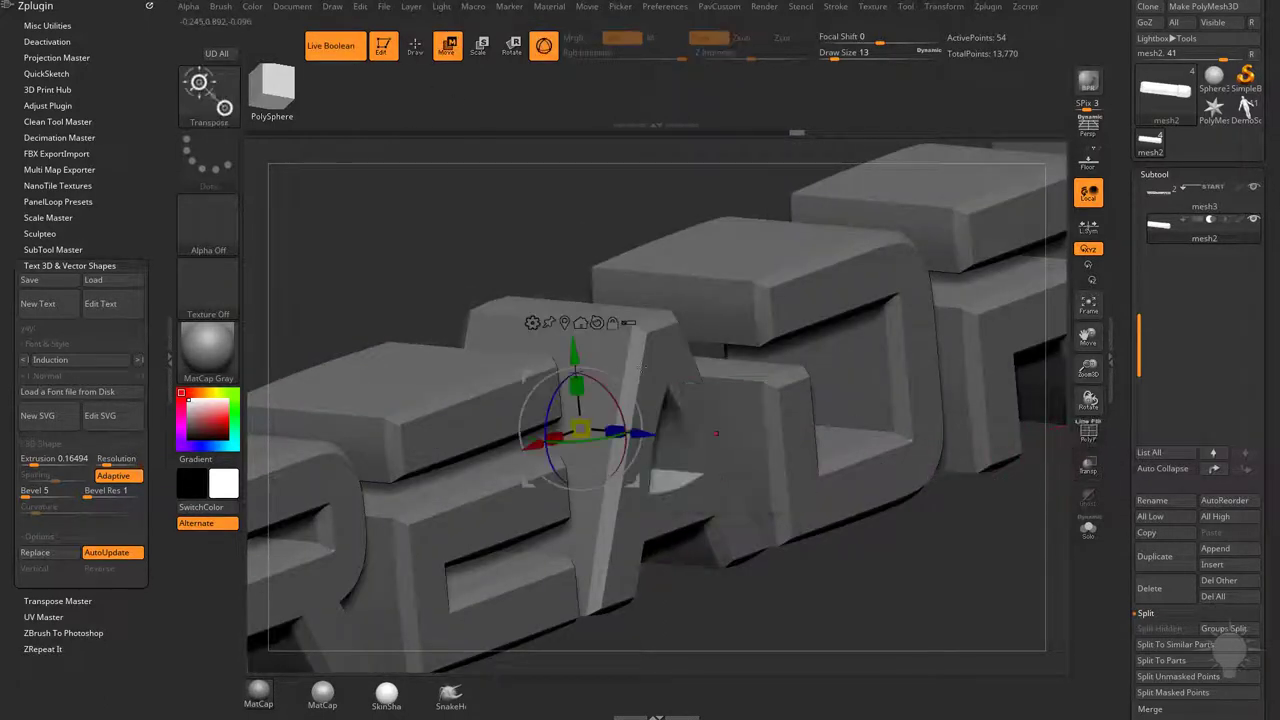
left_click_drag(640, 434, 625, 443)
mouse_move(860, 540)
right_mouse_down("ctrl")
mouse_move(877, 581)
mouse_move(866, 603)
right_mouse_up("ctrl")
key("q")
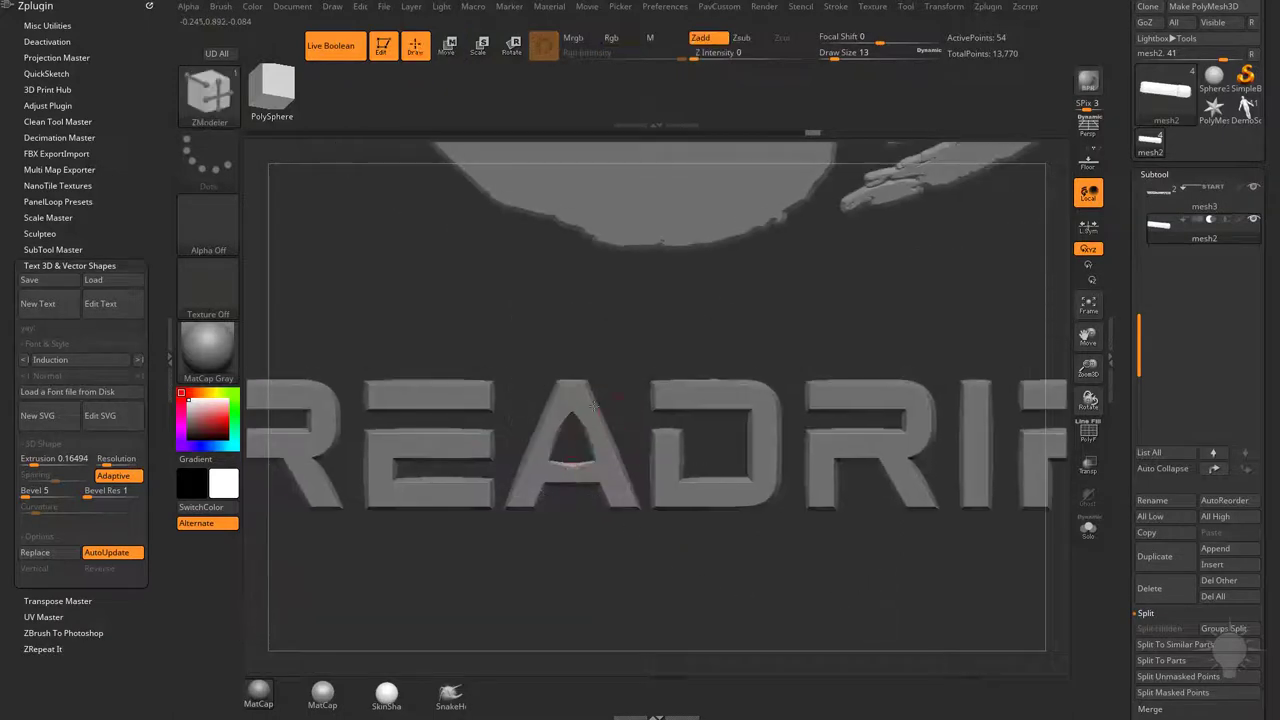
Step: Reshape the cutter with the Move brush so its pointed tip reaches higher in the A's opening, and hide the polyframe
mouse_move(677, 323)
right_mouse_down("ctrl")
mouse_move(691, 326)
mouse_move(686, 311)
right_mouse_up("ctrl")
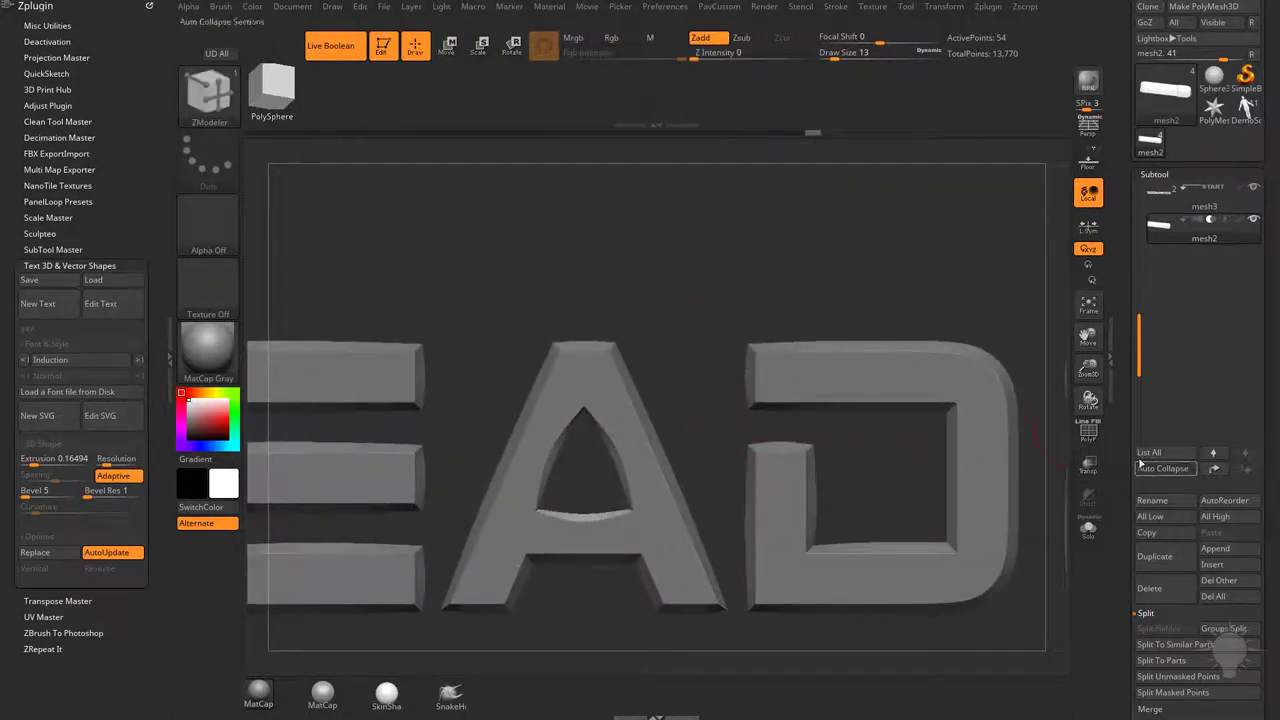
left_click(1088, 433)
key("s")
left_click_drag(697, 315, 693, 315)
mouse_move(703, 291)
right_mouse_down("ctrl")
mouse_move(715, 309)
mouse_move(662, 318)
right_mouse_up("ctrl")
key("s")
left_click_drag(559, 389, 564, 389)
key("b")
key("m")
key("v")
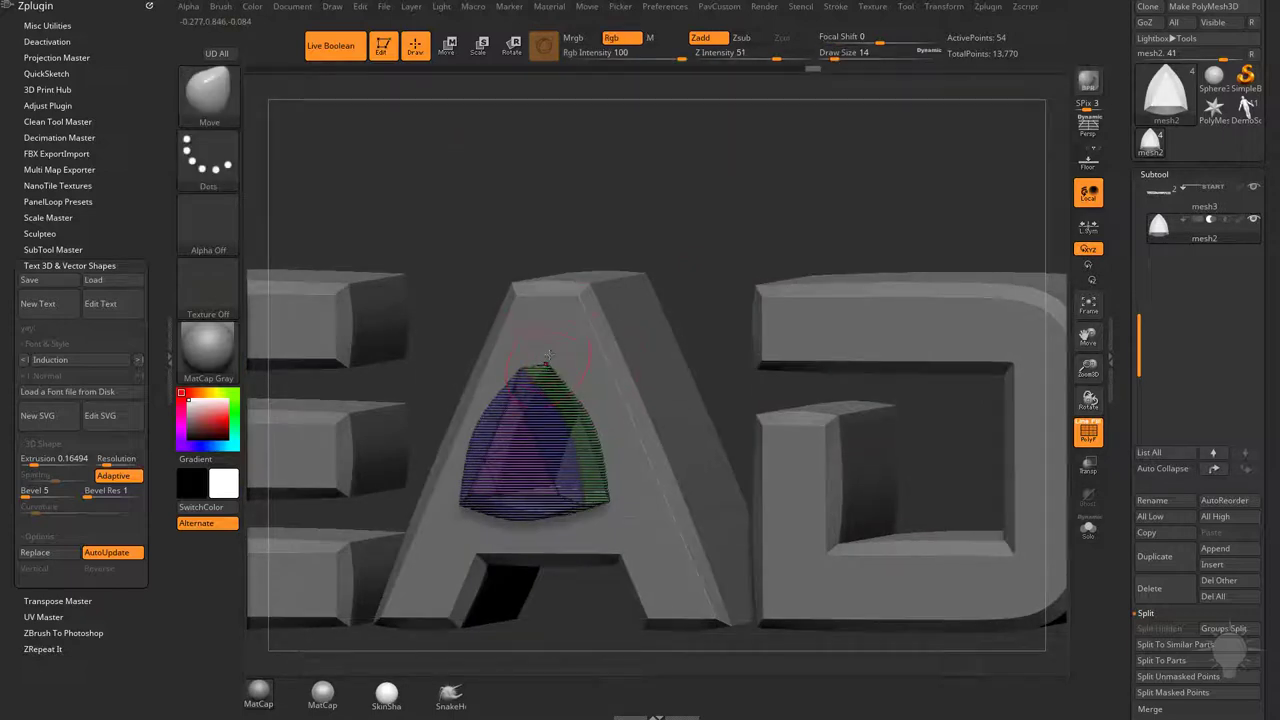
left_click_drag(689, 263, 704, 255, "shift")
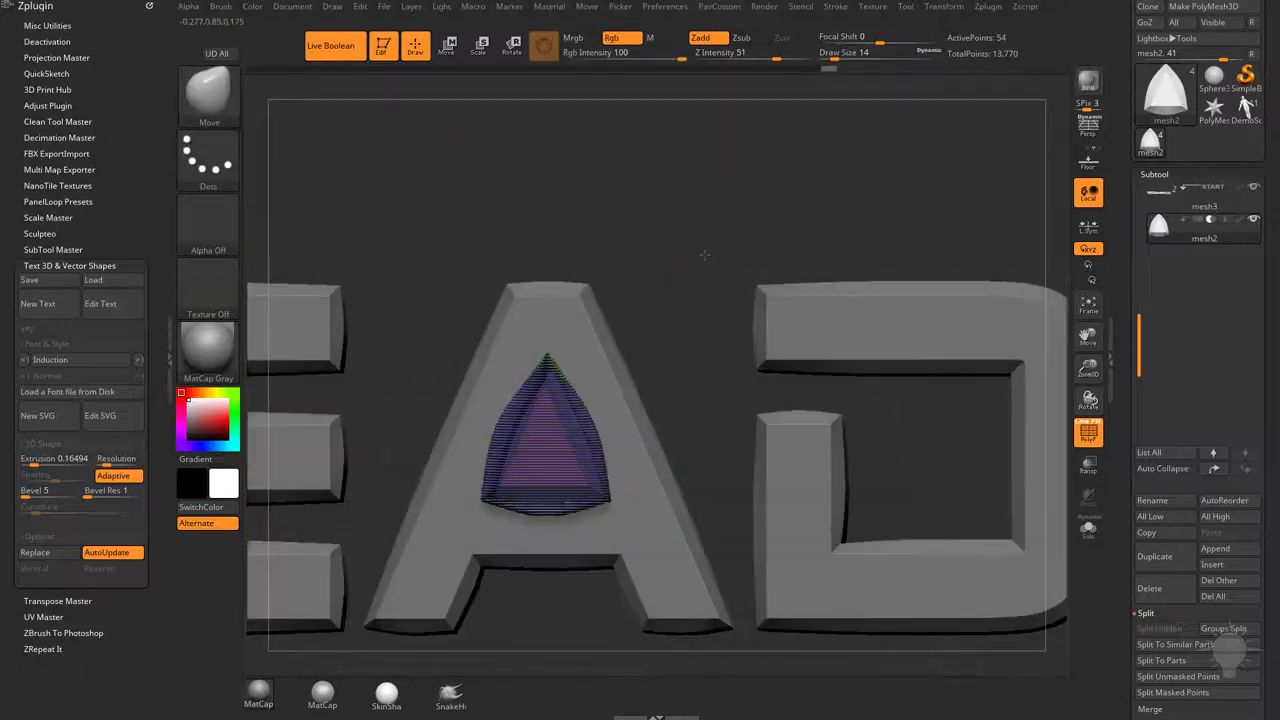
left_click(1088, 432)
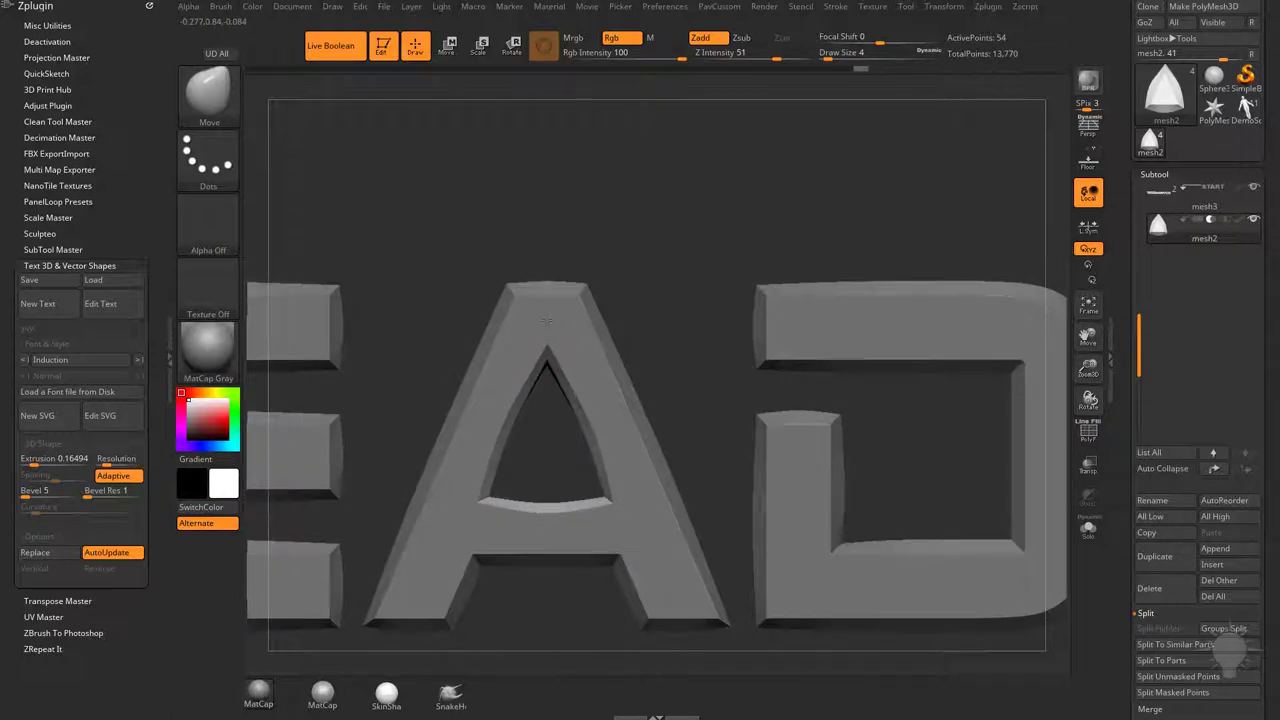
Step: Adjust the cutter's overall size and vertical scale with the gizmo to fit the opening of the A
mouse_move(663, 237)
left_mouse_down("alt")
mouse_move(611, 203)
mouse_move(654, 217)
mouse_move(614, 217)
mouse_move(680, 256)
left_mouse_up("alt")
key("w")
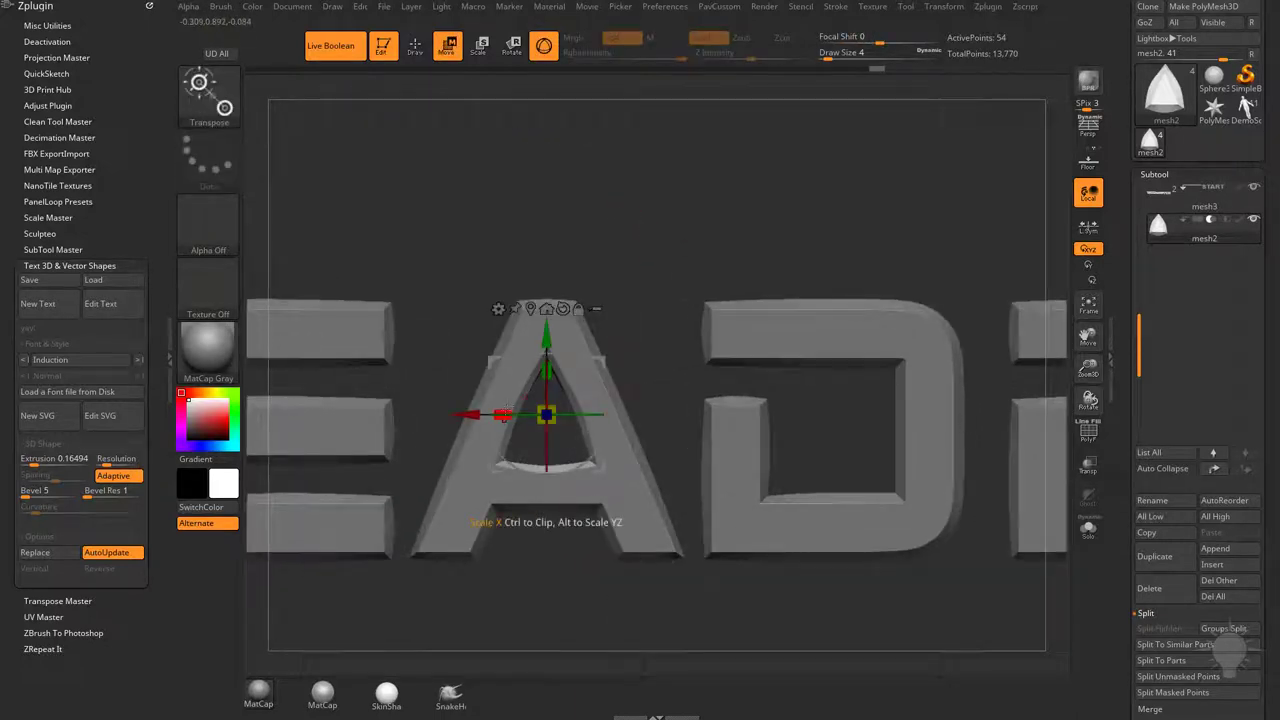
left_click_drag(546, 414, 530, 418)
left_click_drag(547, 369, 546, 374)
key("q")
Step: Switch to the Standard brush and set its draw size to 6
left_click_drag(782, 211, 700, 307, "alt")
key("b")
key("s")
key("t")
key("s")
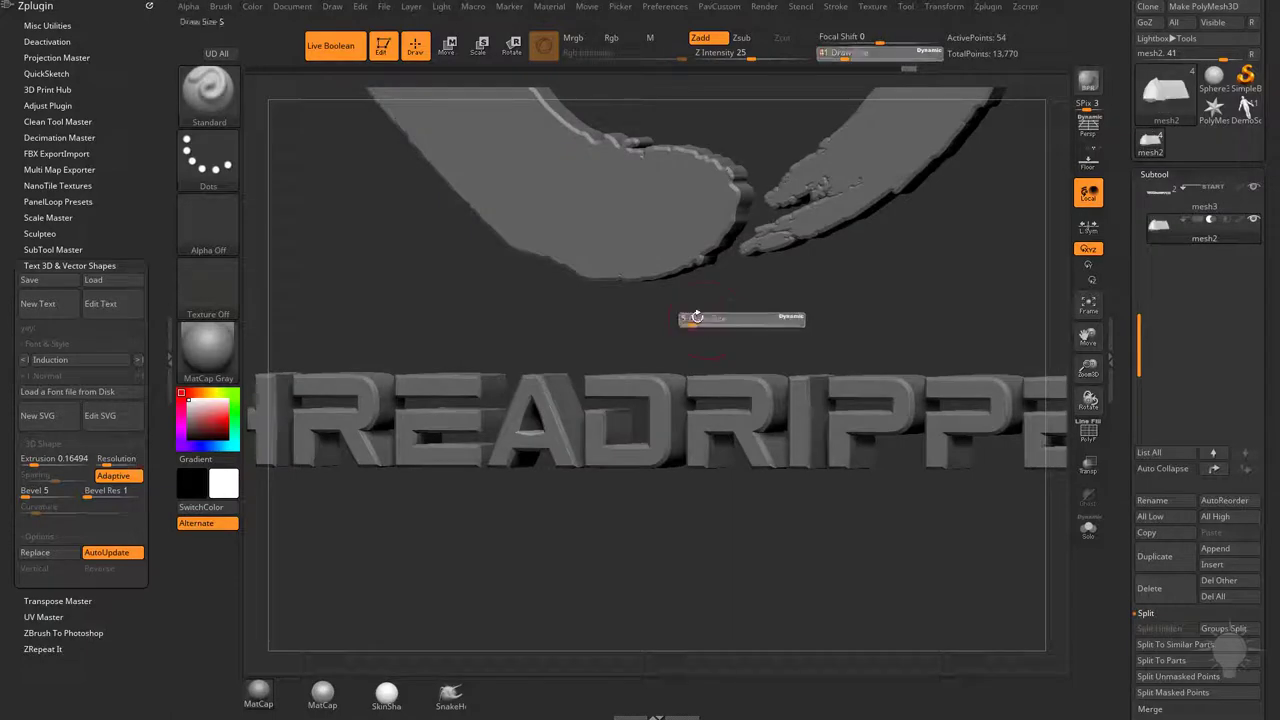
left_click(695, 317)
left_click_drag(459, 369, 481, 400, "alt")
Step: Enable DSDiv in the subtool Boolean settings and make the Boolean mesh from the logo's subtools
left_click_drag(716, 353, 1140, 190)
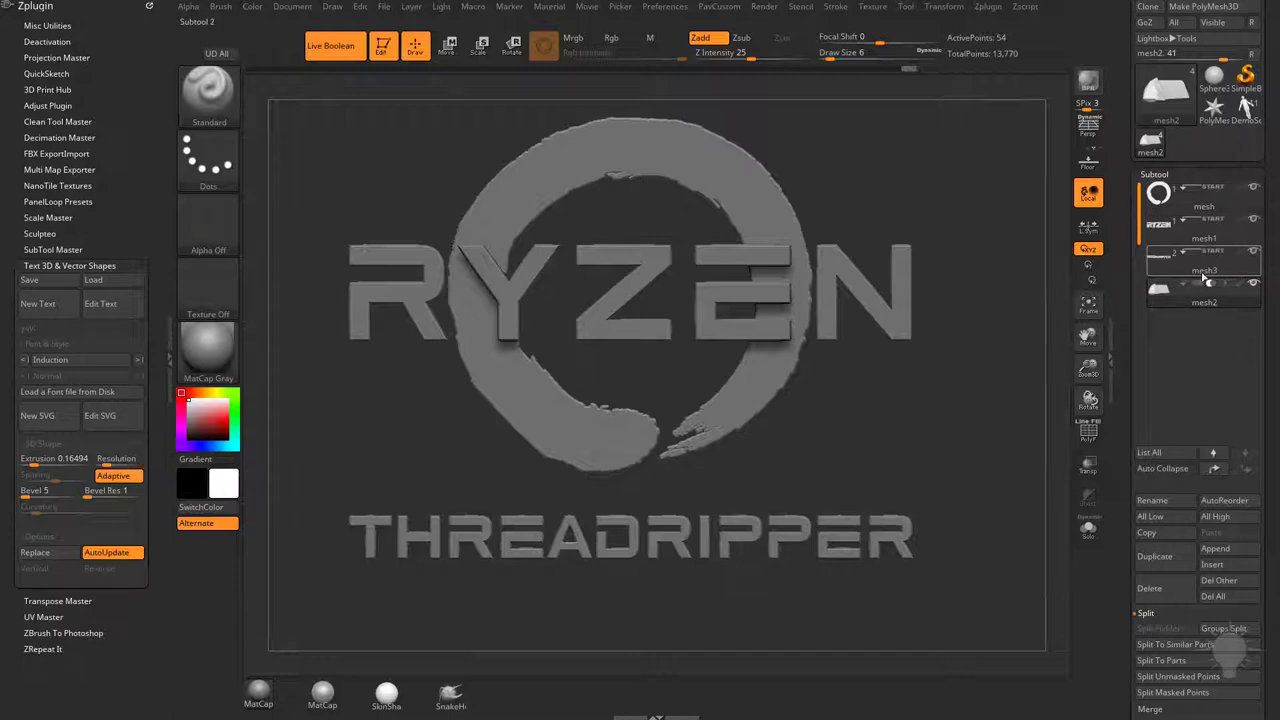
mouse_move(1212, 284)
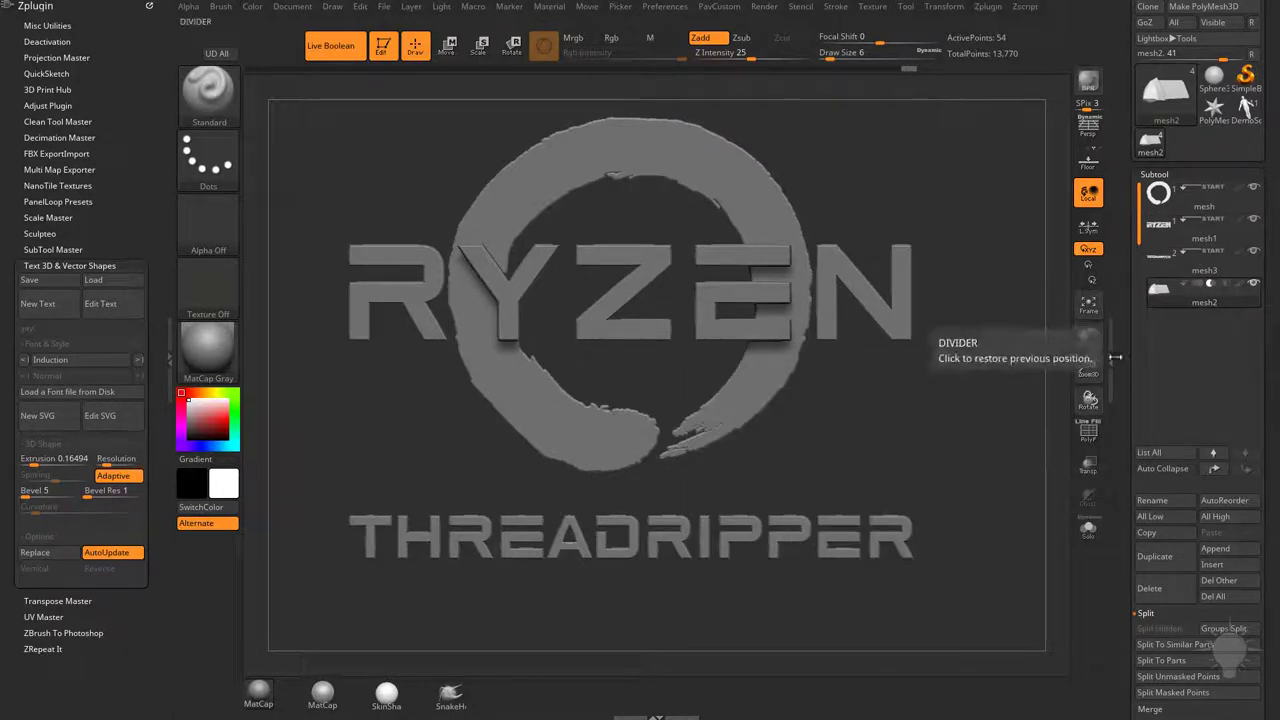
left_click_drag(1124, 392, 1130, 66)
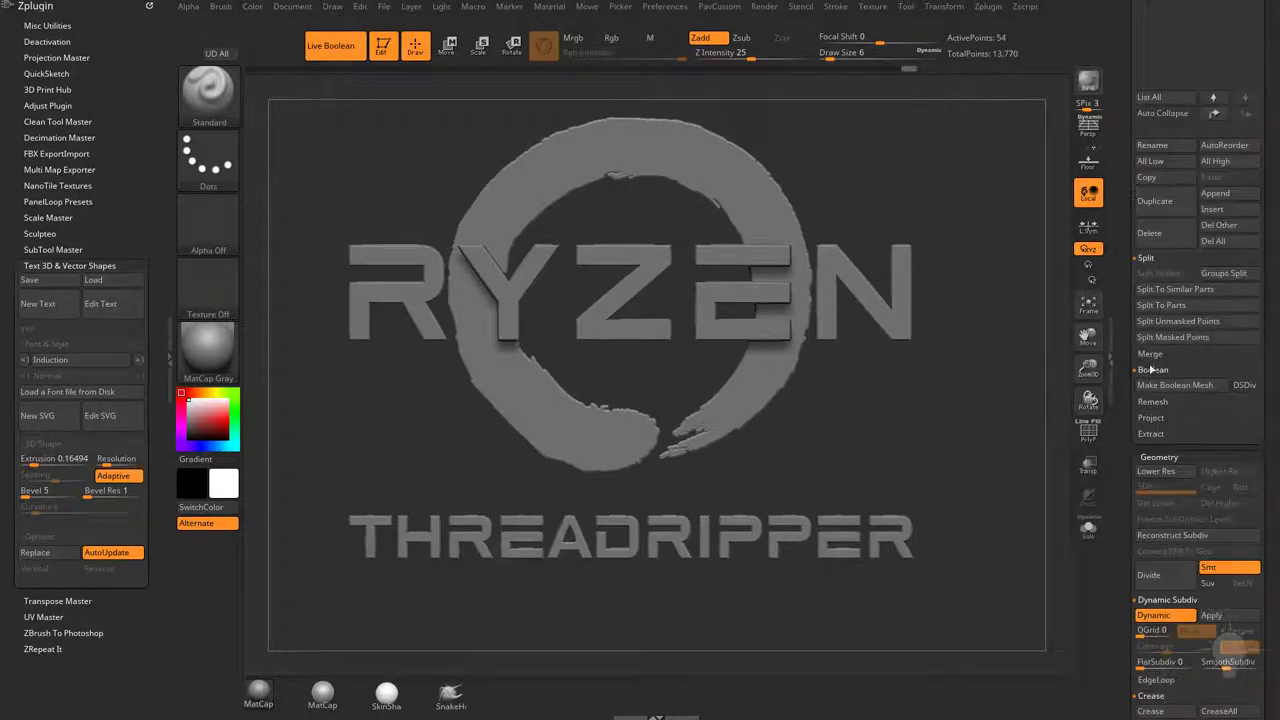
left_click(1245, 385)
left_click(1178, 386)
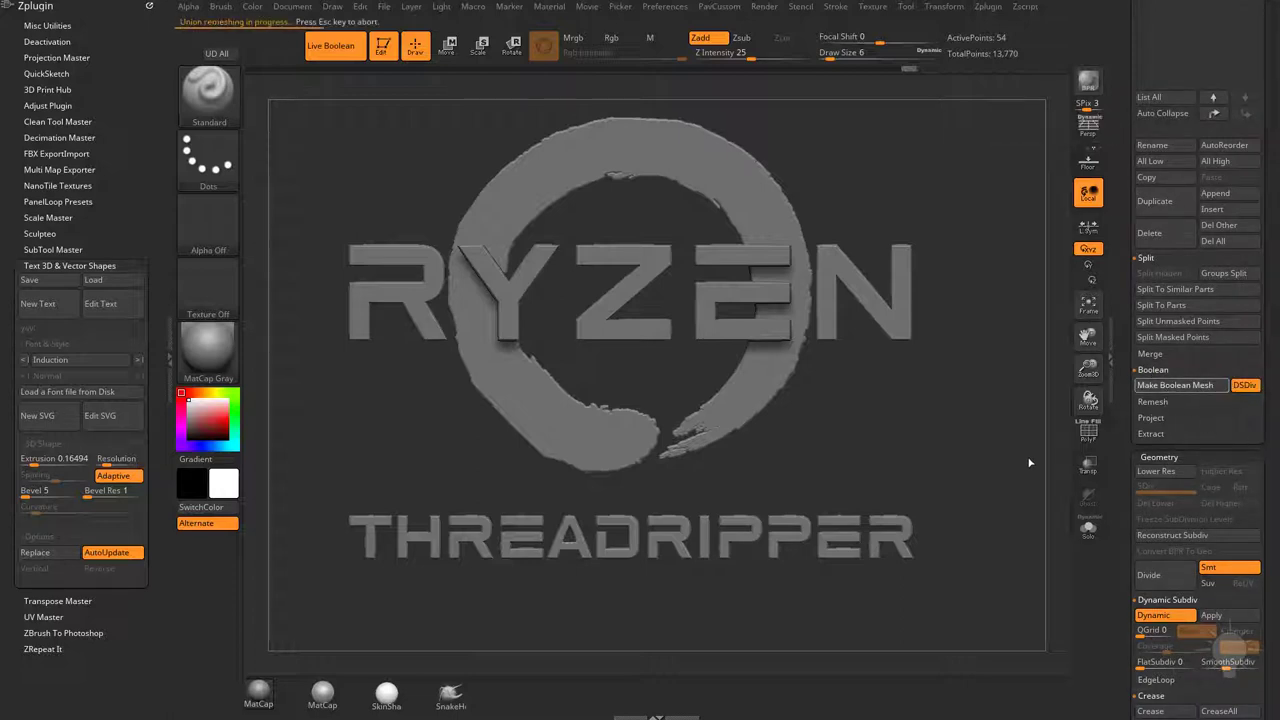
Step: Switch to the generated Boolean result tool UMesh_mesh
left_click_drag(1120, 270, 1116, 453)
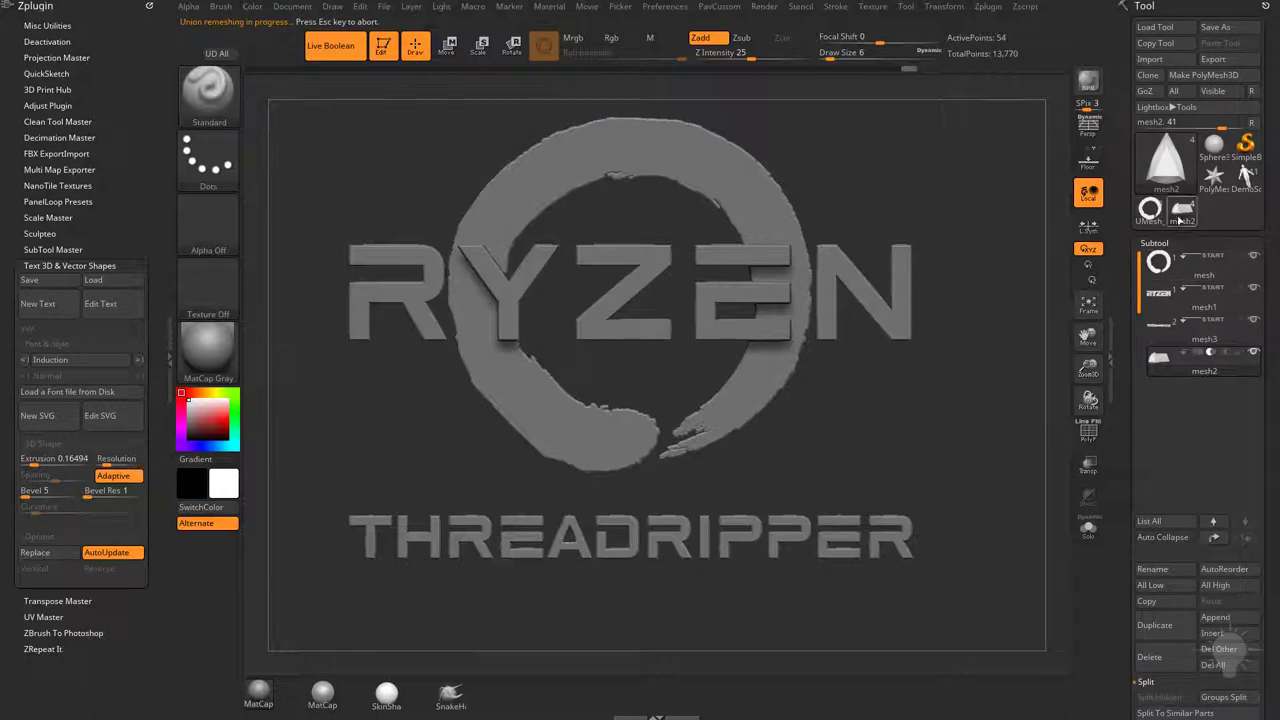
left_click(1150, 208)
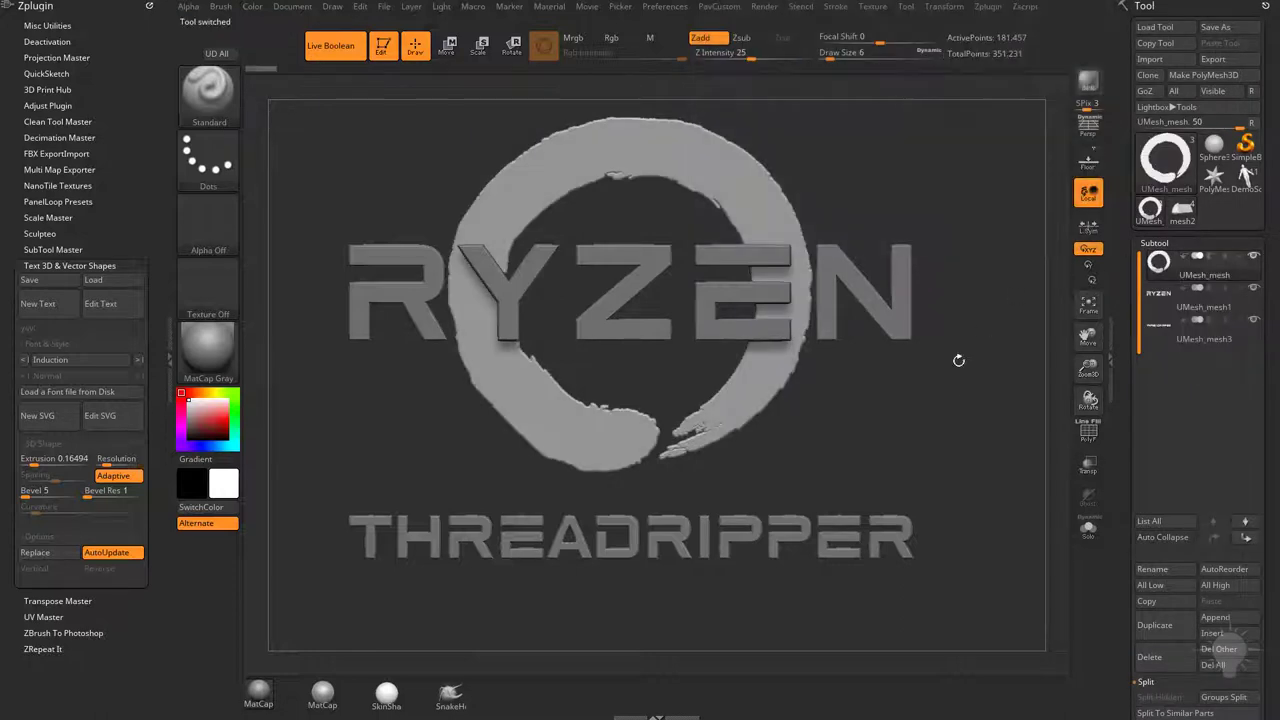
left_click_drag(960, 360, 958, 355)
Step: Select the THREADRIPPER subtool, examine its topology with the polyframe shown, and hide the polyframe again
left_click(1190, 326)
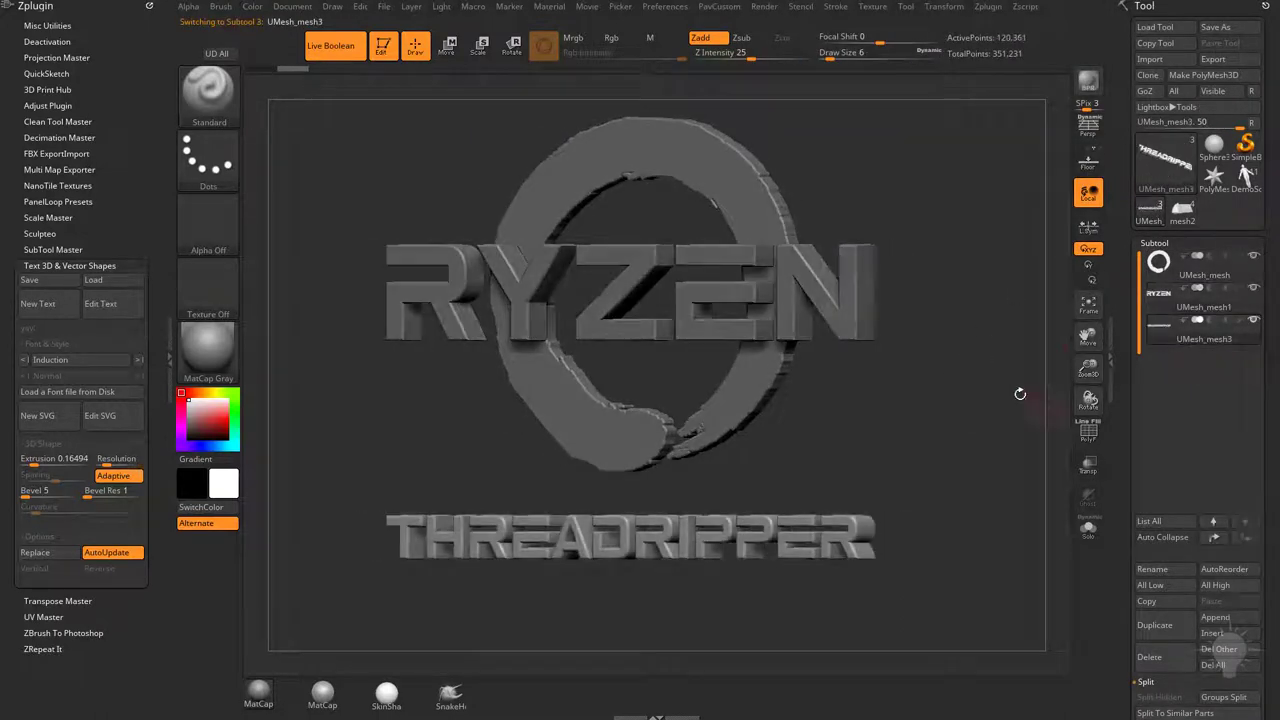
left_click_drag(980, 412, 986, 241)
left_click(1088, 430)
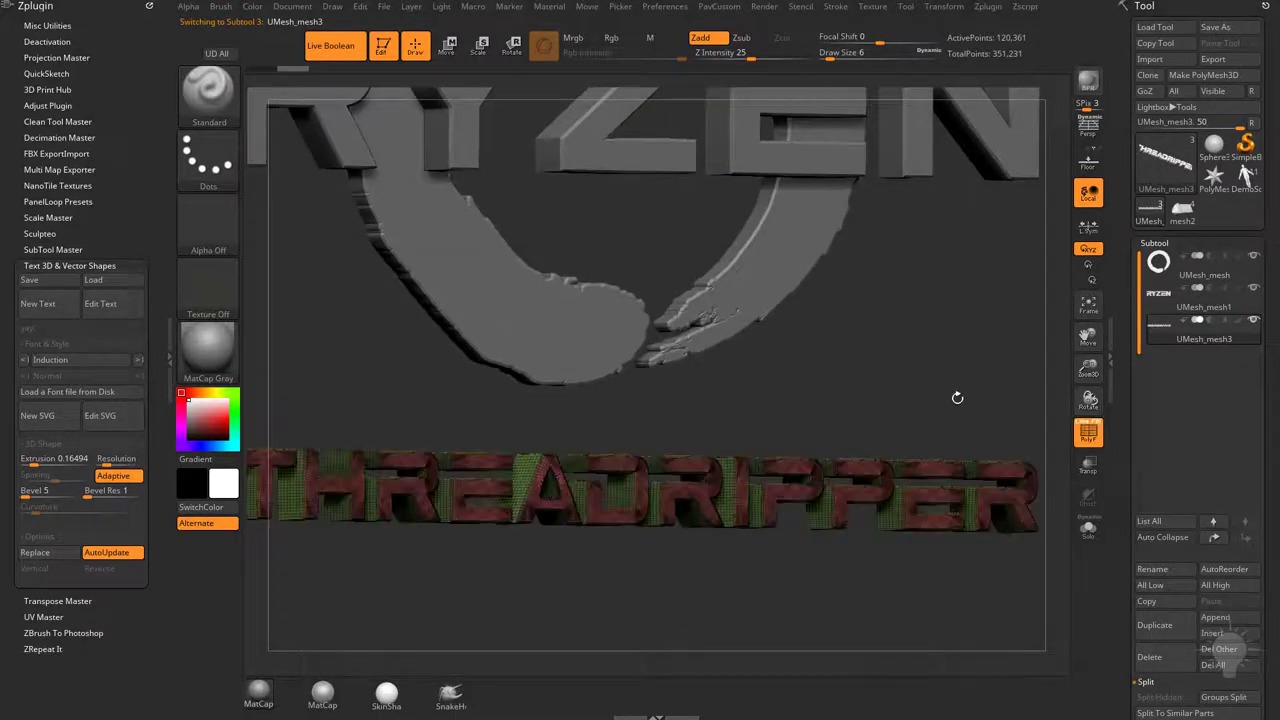
left_click_drag(956, 397, 981, 399)
left_click(1088, 437)
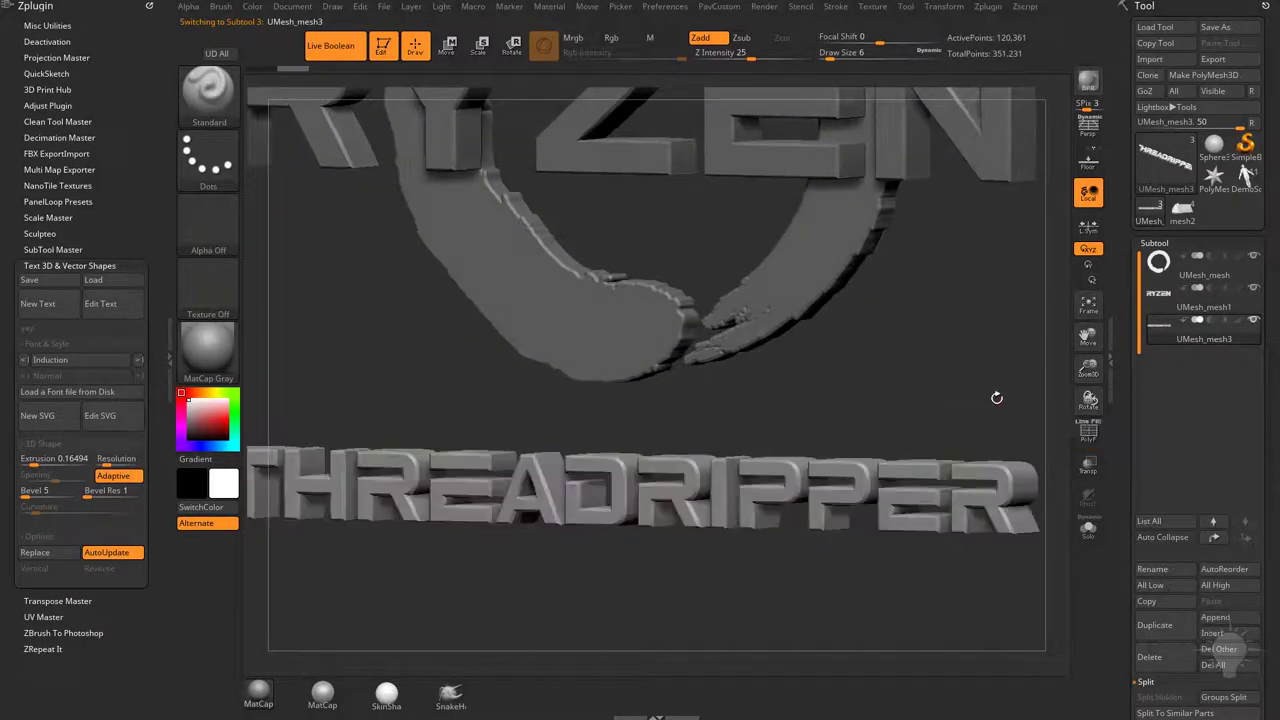
key("f")
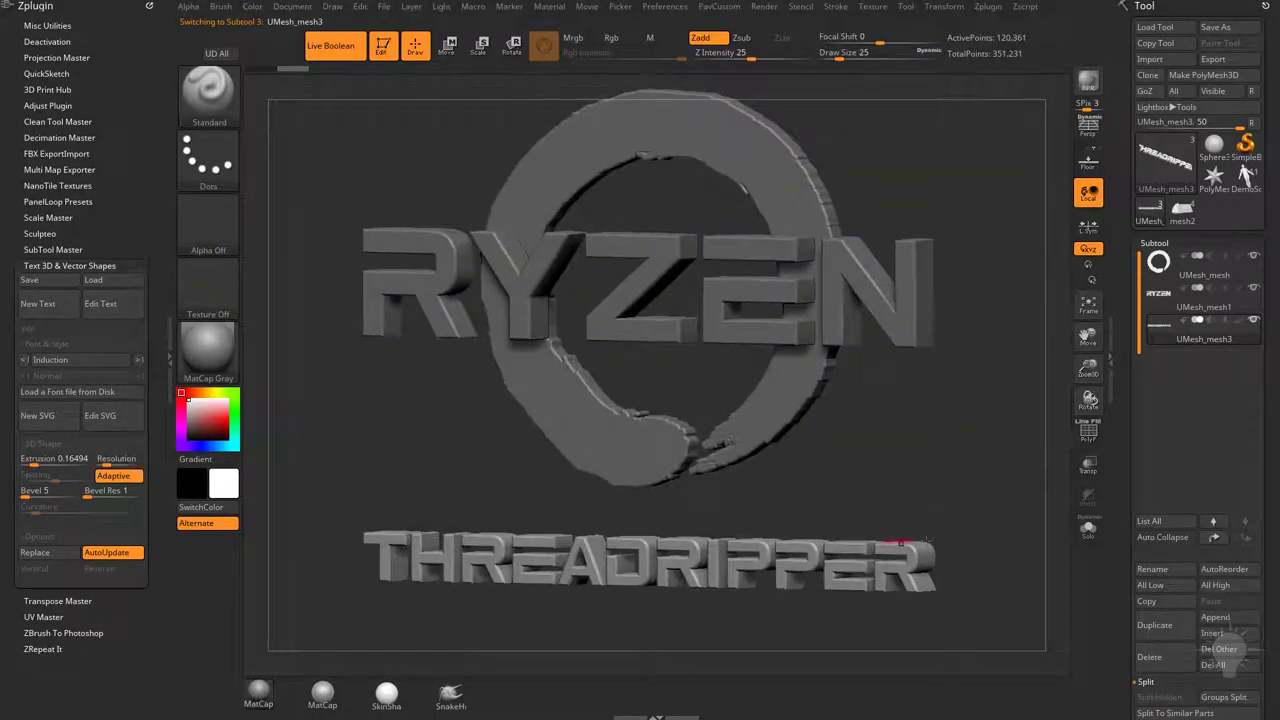
Step: Select the RYZEN subtool, show its polyframe, and try to reconstruct its lower subdivision levels
left_click(900, 295, "alt")
key("shift+f")
left_click_drag(1010, 430, 994, 464, "alt")
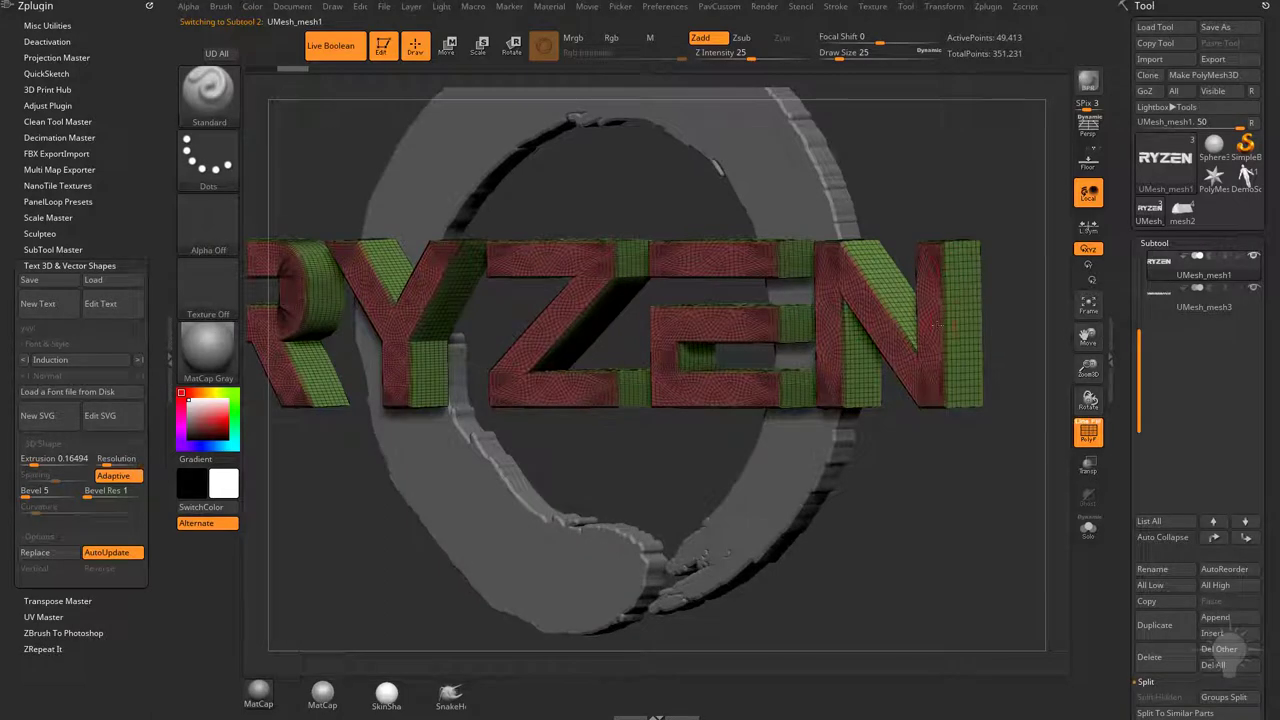
scroll(1225, 642, "down", 10)
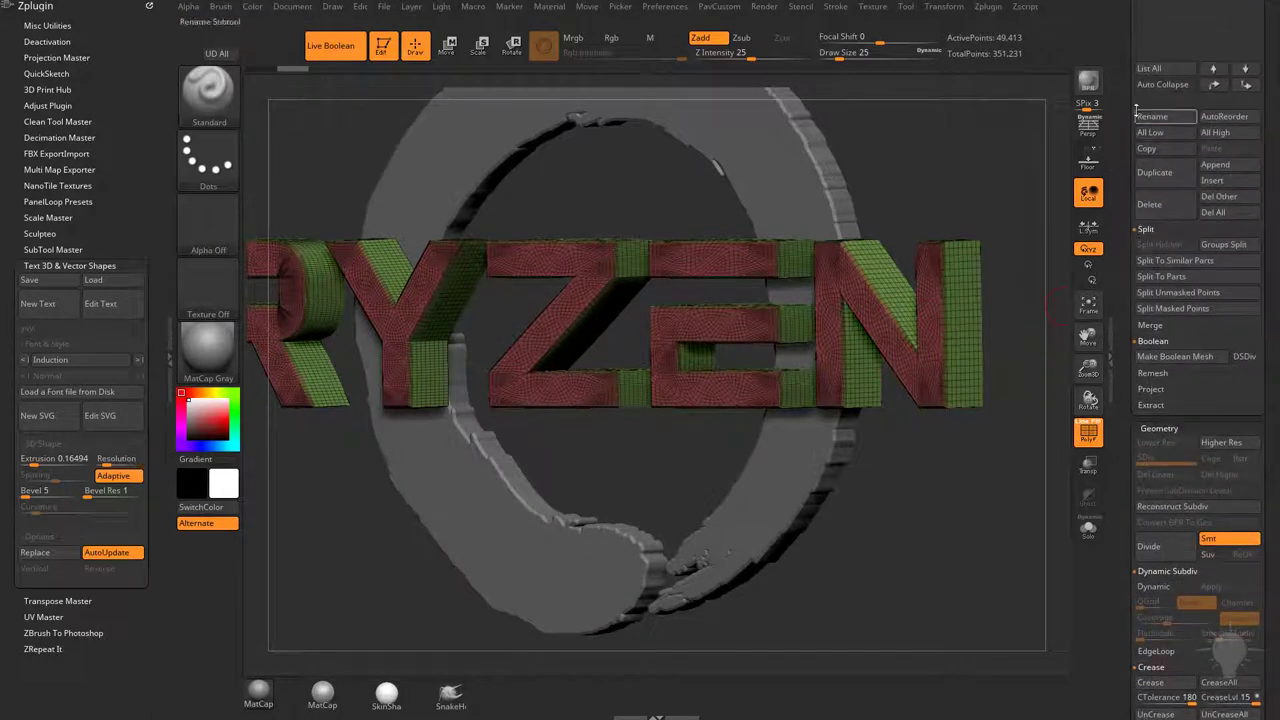
scroll(1184, 230, "down", 5)
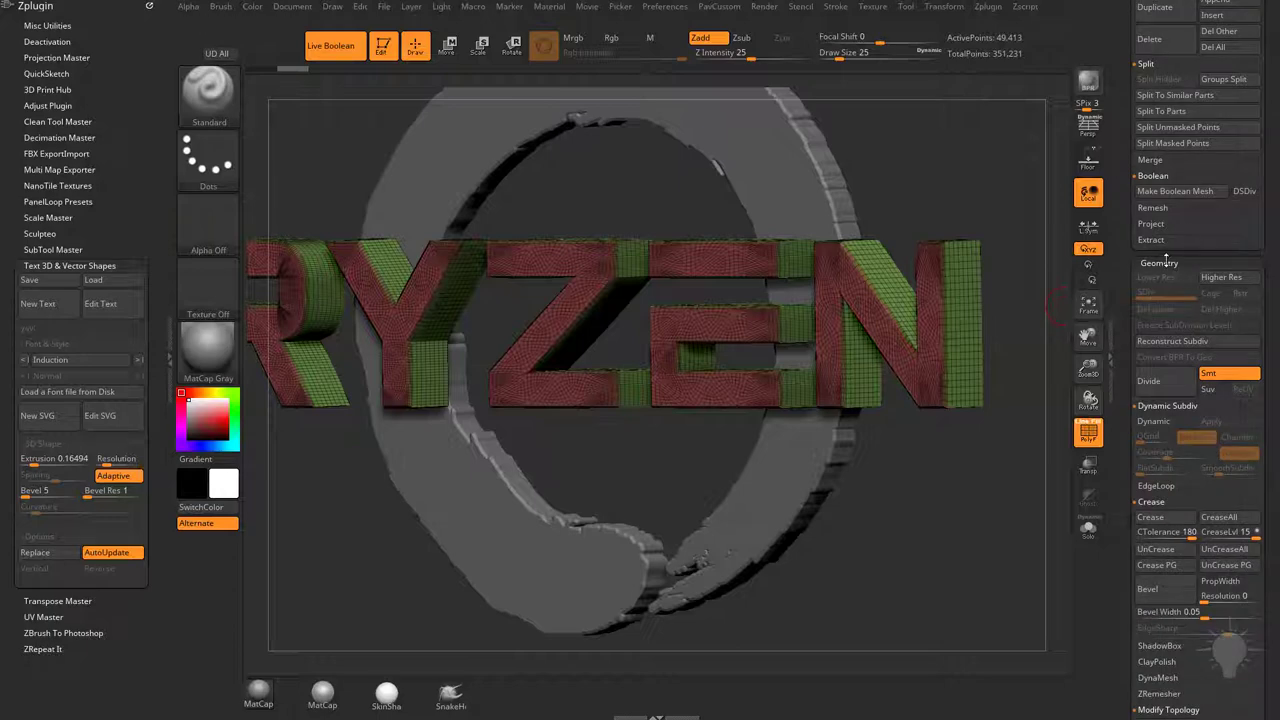
left_click(1160, 341)
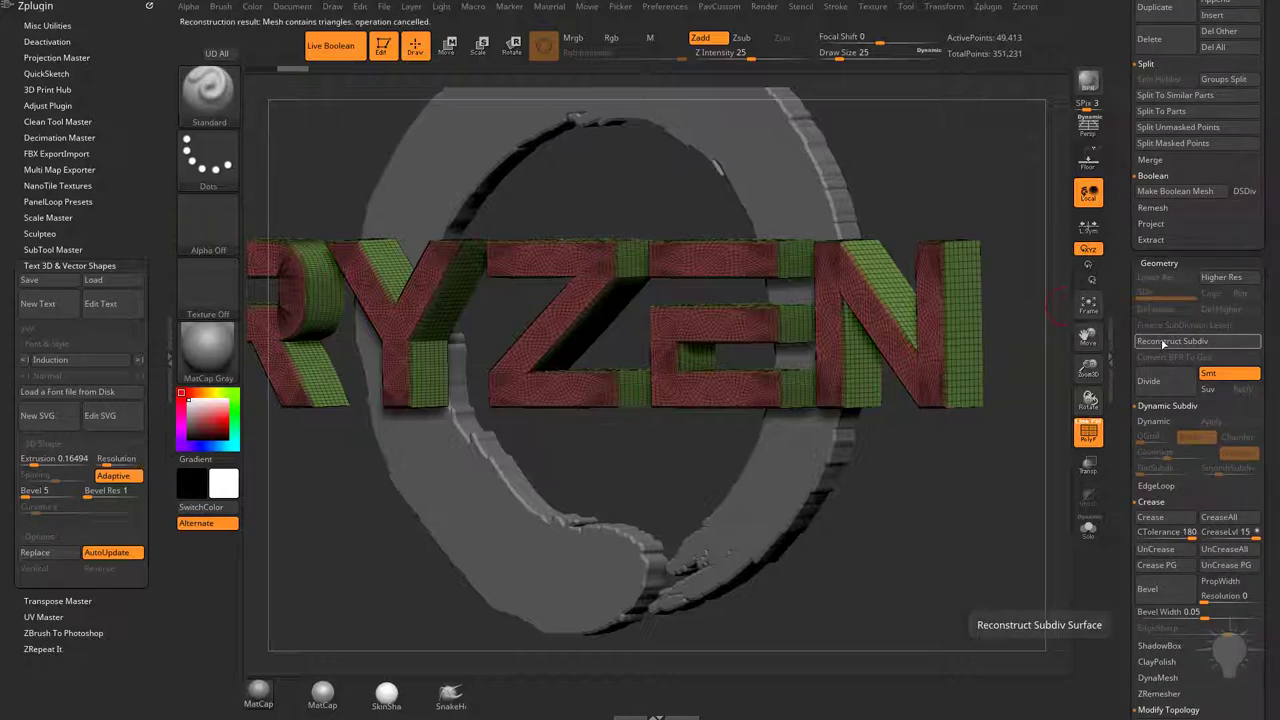
Step: Examine the RYZEN letters and the whole logo from several angles, and hide the polyframe
left_click_drag(943, 151, 1025, 244, "alt")
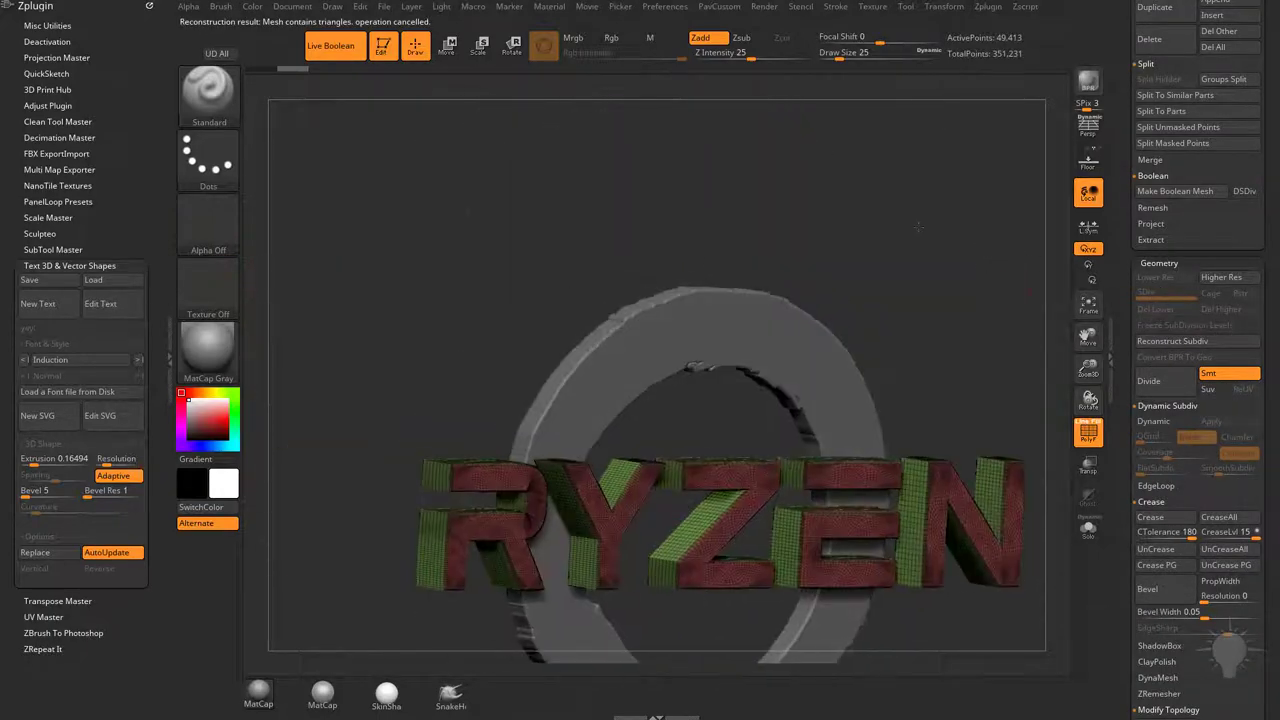
left_click_drag(918, 226, 1020, 320)
left_click_drag(1050, 530, 1055, 540, "shift")
left_click_drag(1055, 540, 1079, 388, "alt")
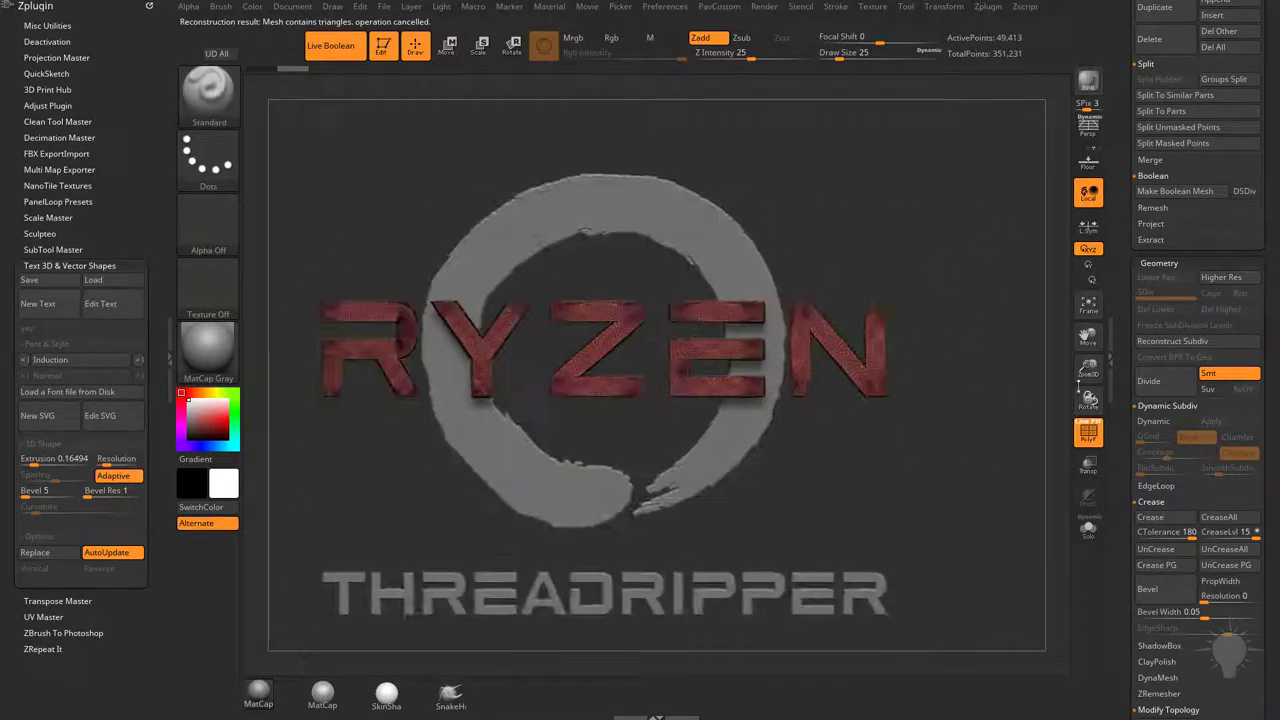
left_click(1088, 430)
left_click_drag(963, 354, 729, 253)
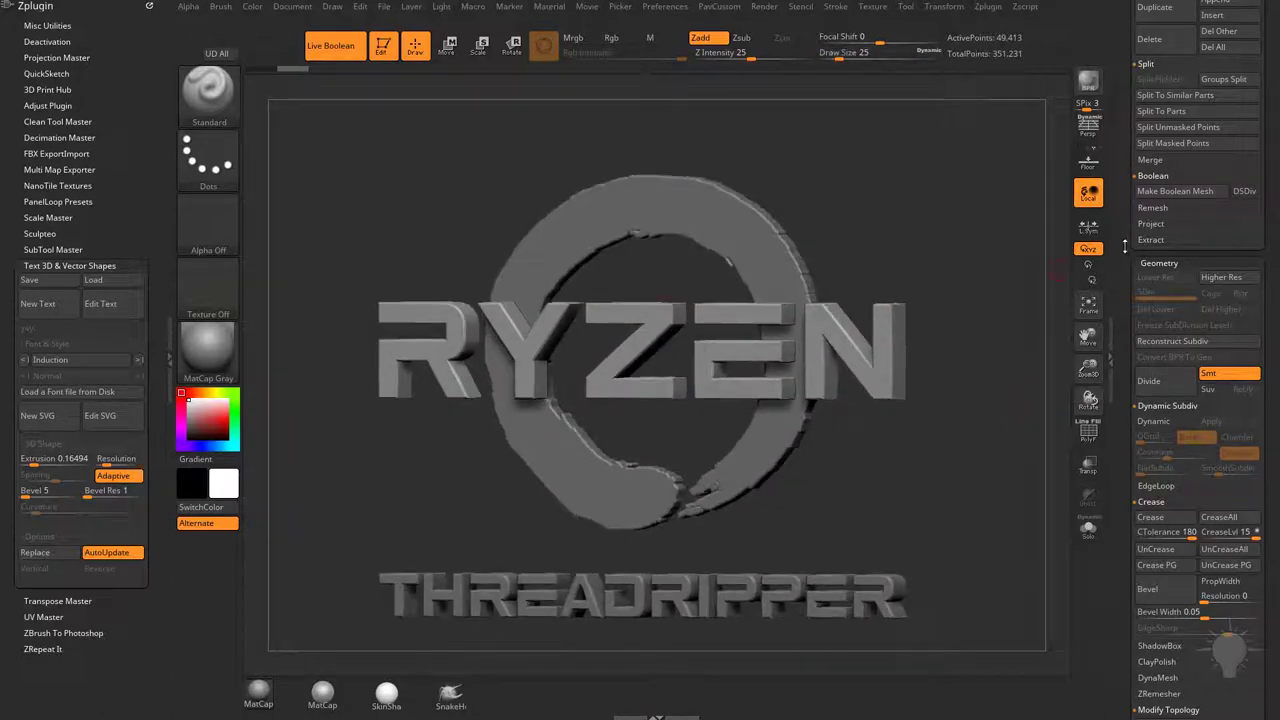
Step: Select the THREADRIPPER subtool and enable KeyShot as the external renderer
scroll(1124, 246, "up", 10)
left_click(1196, 296)
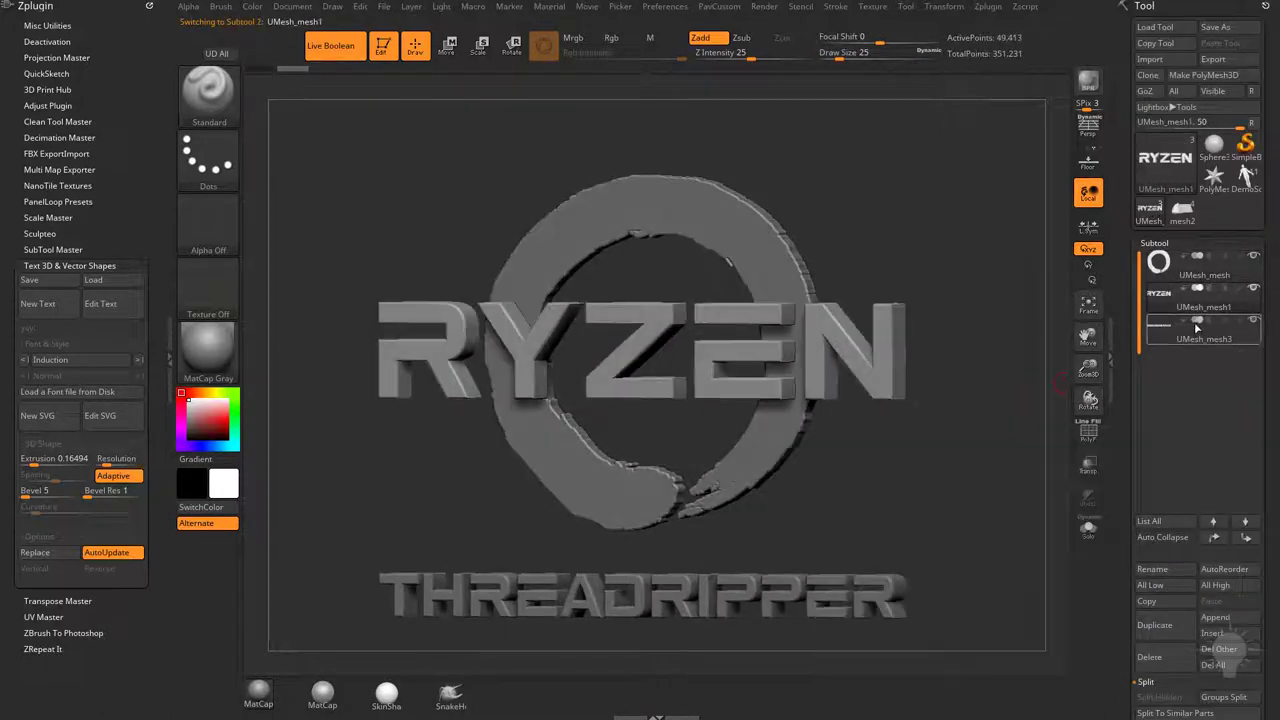
left_click(1201, 343)
mouse_move(968, 429)
left_mouse_down("shift")
mouse_move(1014, 420)
mouse_move(1023, 434)
left_mouse_up("shift")
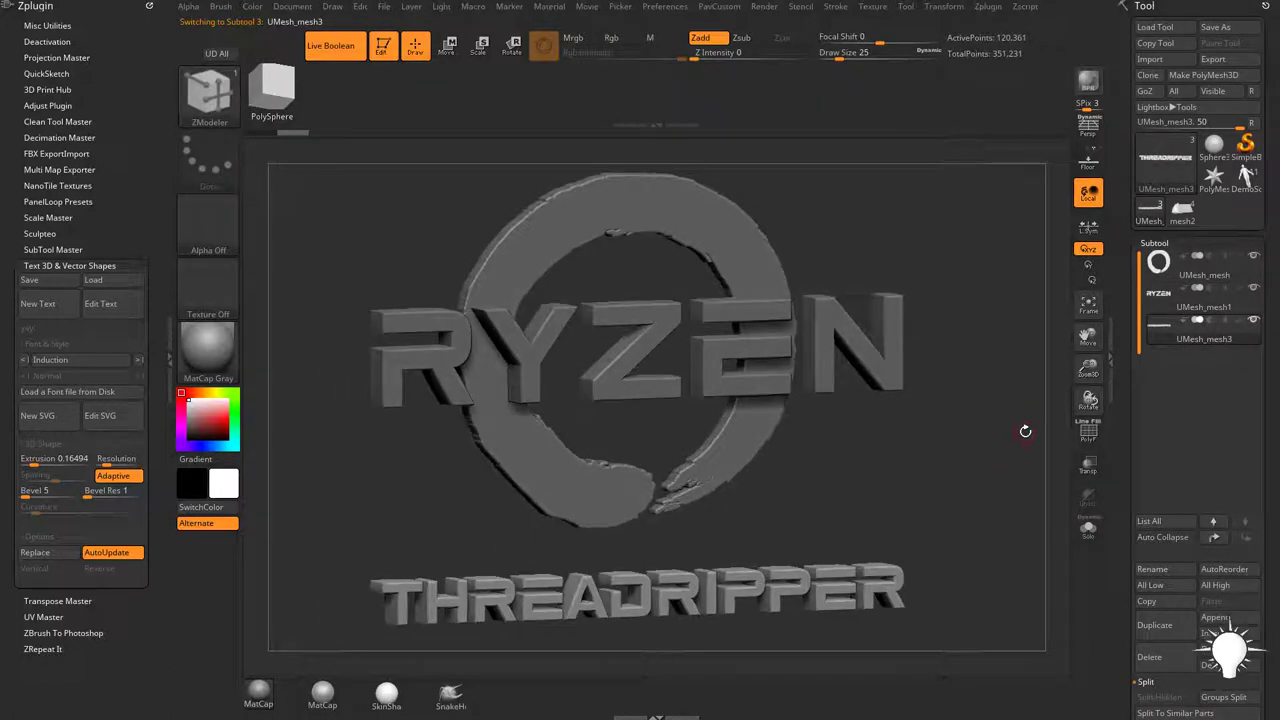
left_click(764, 6)
left_click(833, 135)
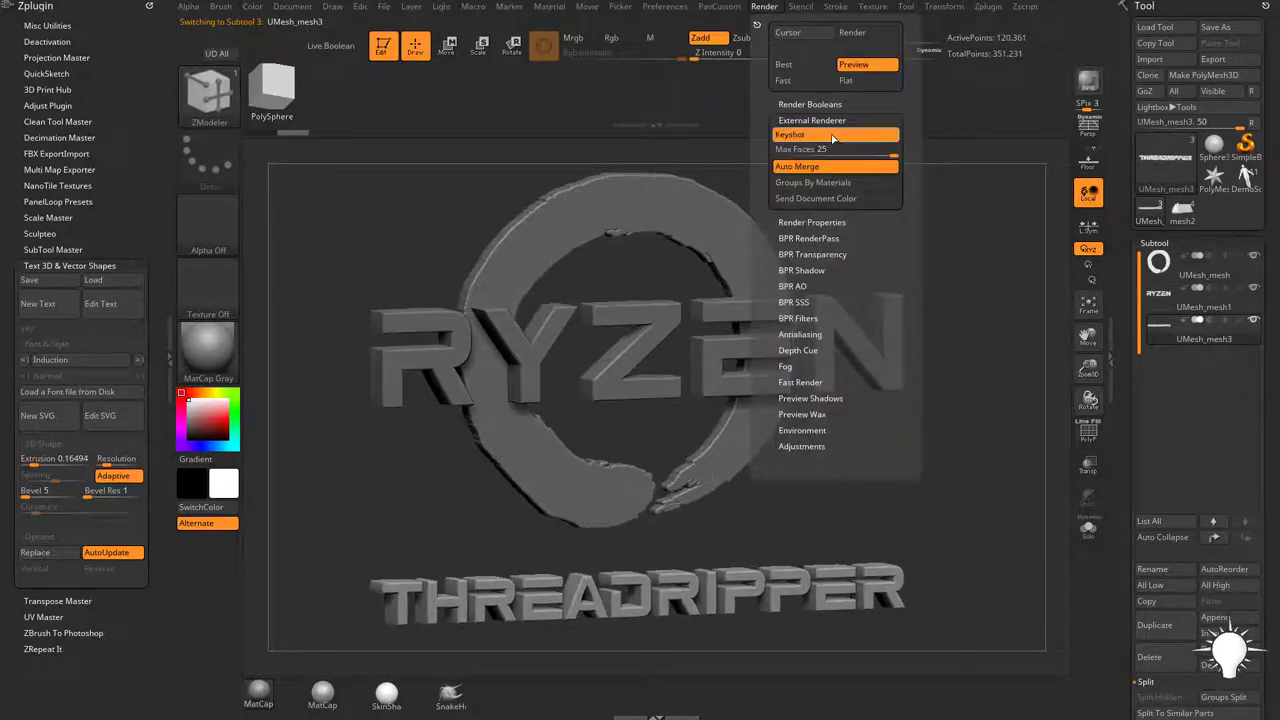